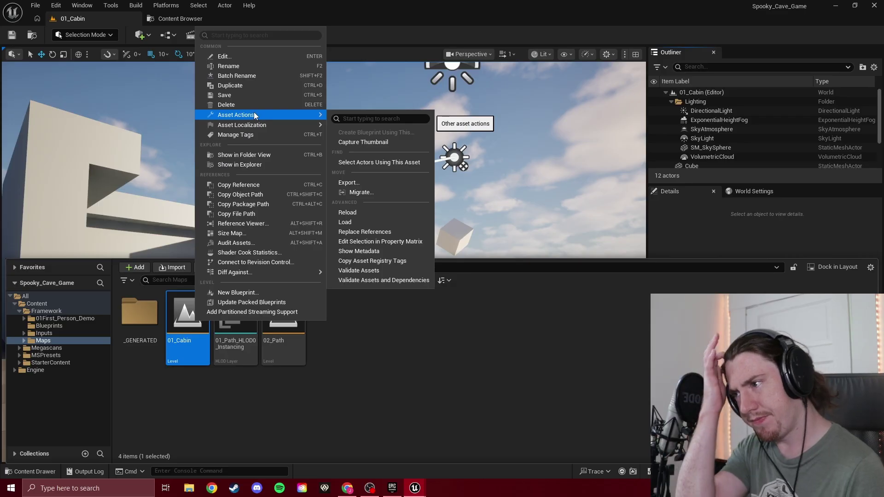
Play-test the 01_Cabin level, walking around the ramp, raised platform and reference cubes of the cabin blockout, and end the play session.
{"action": "left_click", "coordinate": [412, 333]}
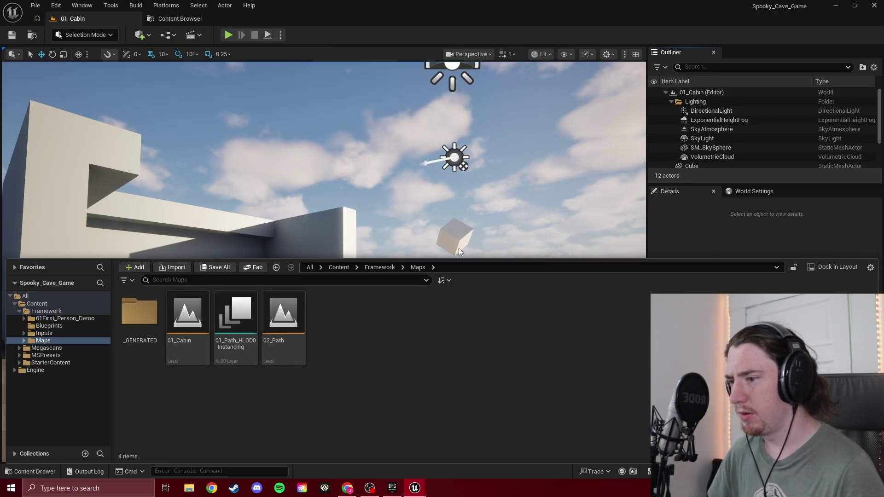
{"action": "right_click_drag", "start_coordinate": [459, 248], "coordinate": [477, 264]}
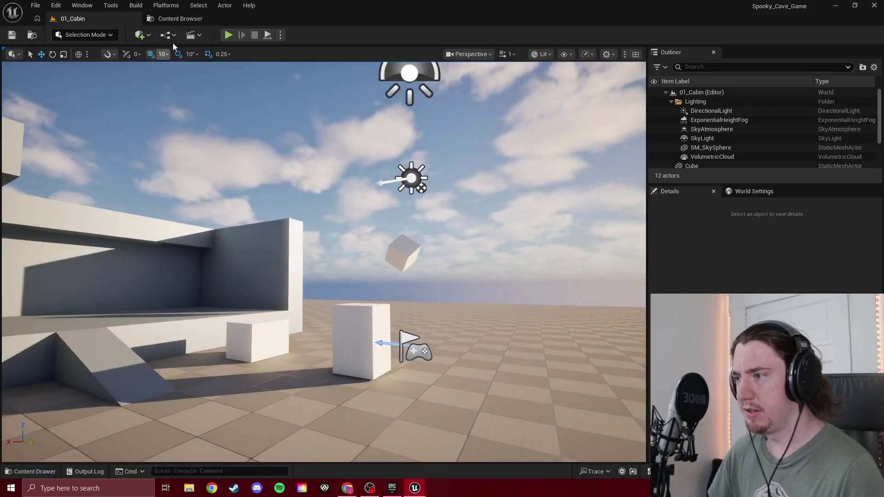
{"action": "left_click", "coordinate": [228, 35]}
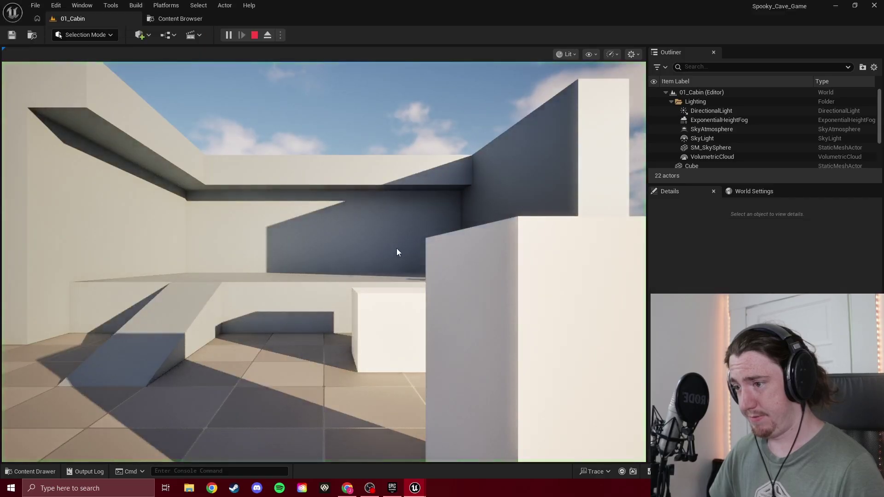
{"action": "left_click", "coordinate": [396, 247]}
{"action": "key", "text": "s"}
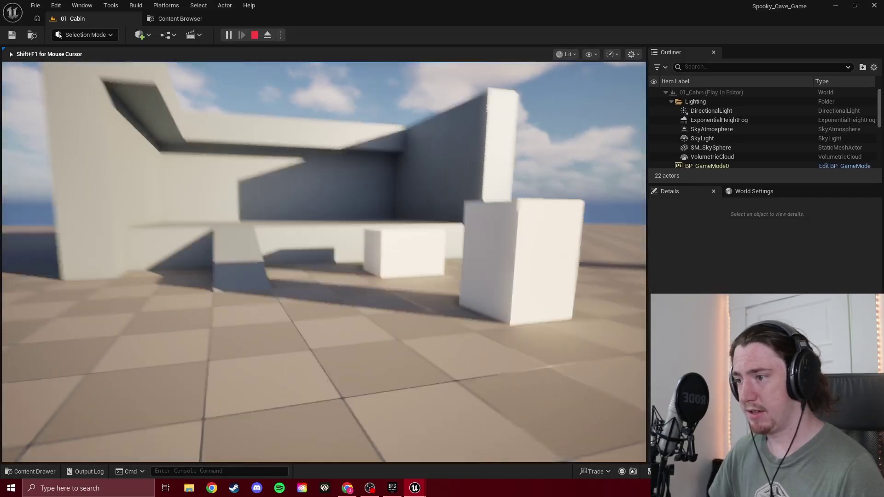
{"action": "key", "text": "w"}
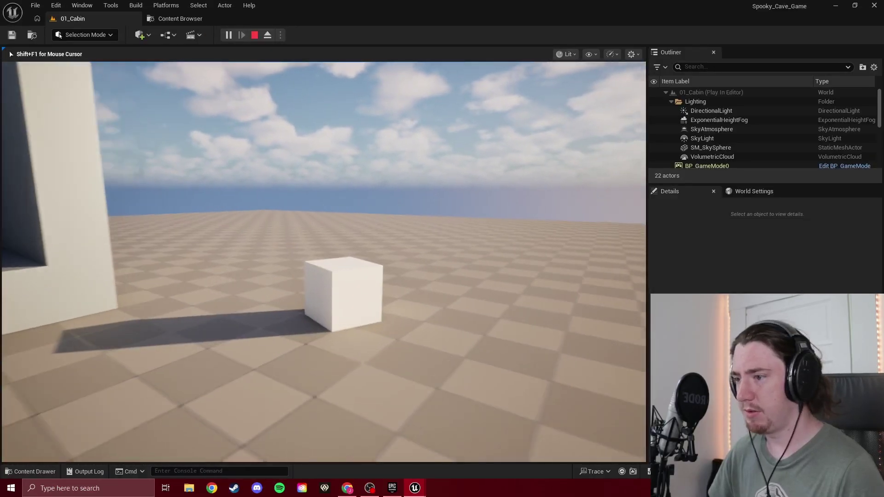
{"action": "key", "text": "w"}
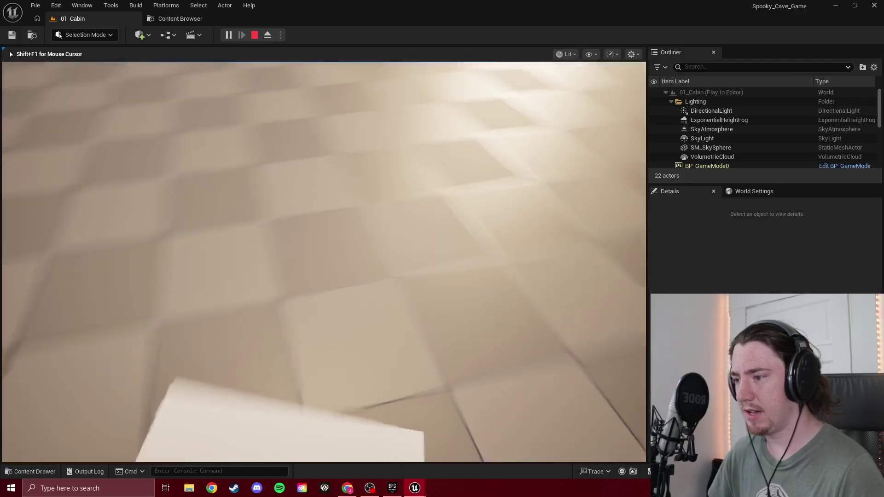
{"action": "key", "text": "w"}
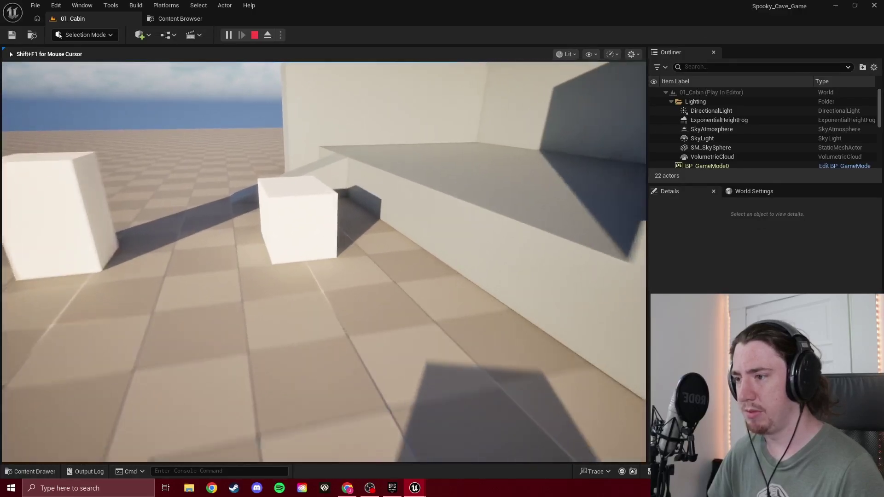
{"action": "key", "text": "w"}
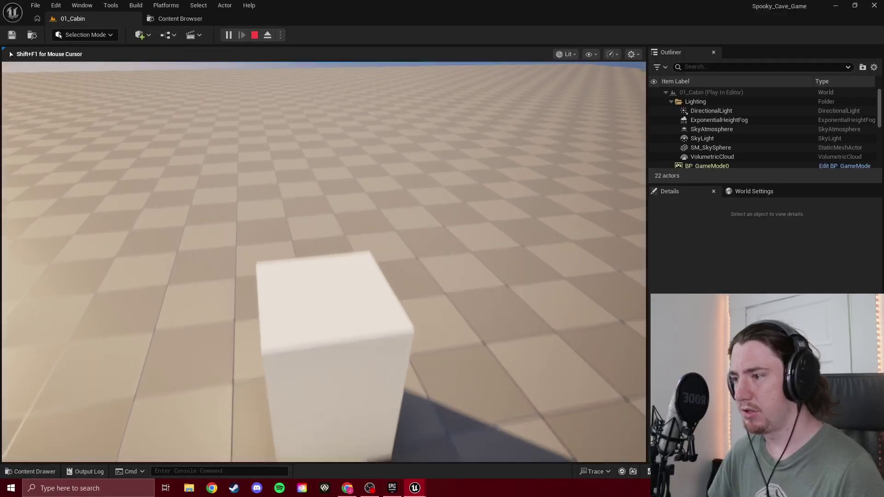
{"action": "key", "text": "w"}
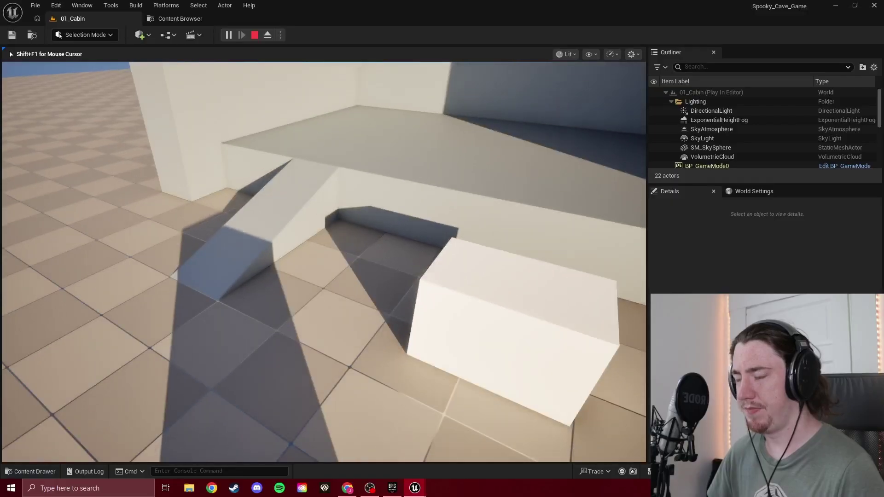
{"action": "key", "text": "w"}
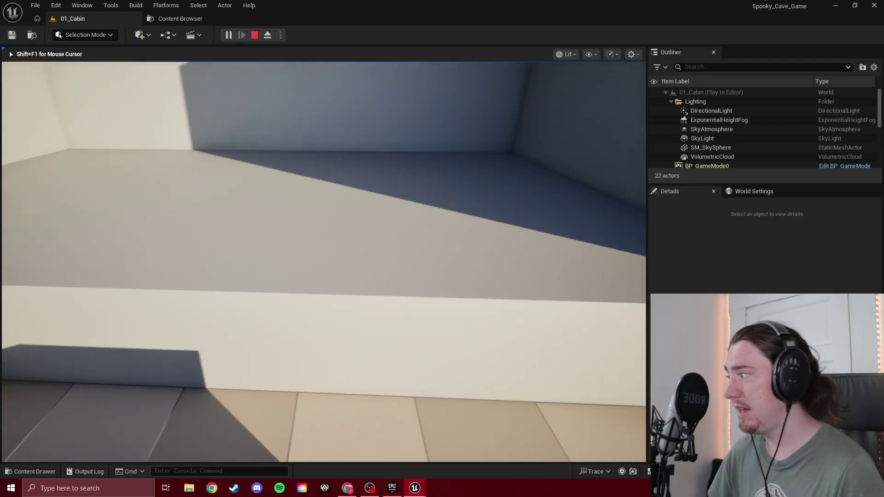
{"action": "key", "text": "w"}
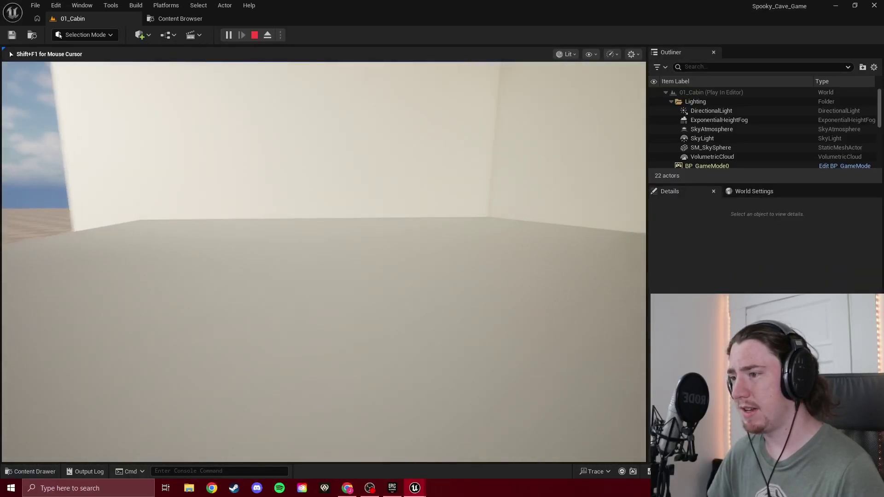
{"action": "key", "text": "w"}
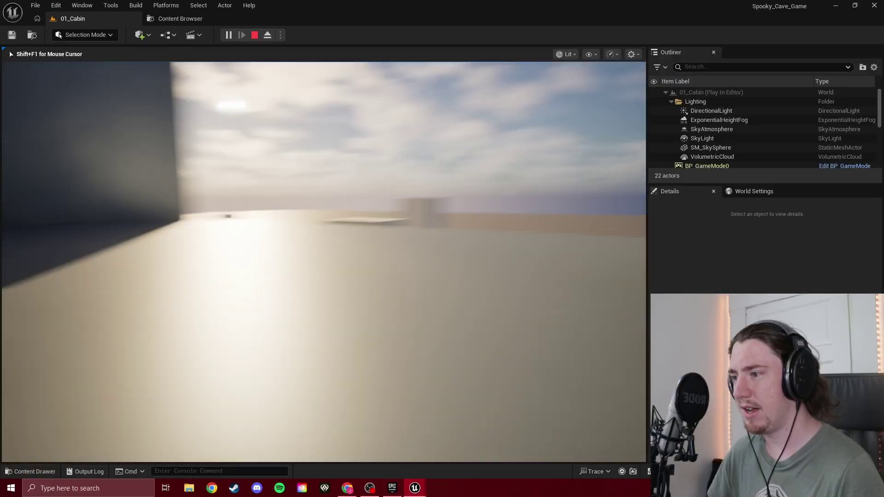
{"action": "key", "text": "w"}
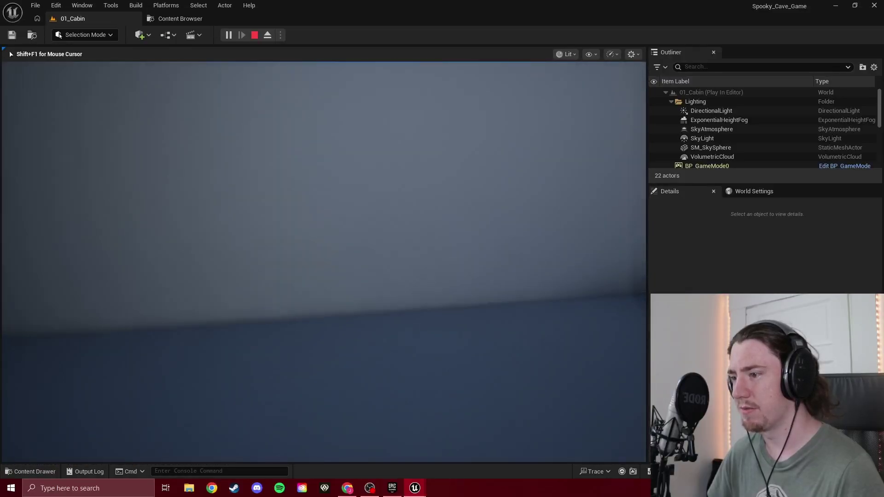
{"action": "key", "text": "w"}
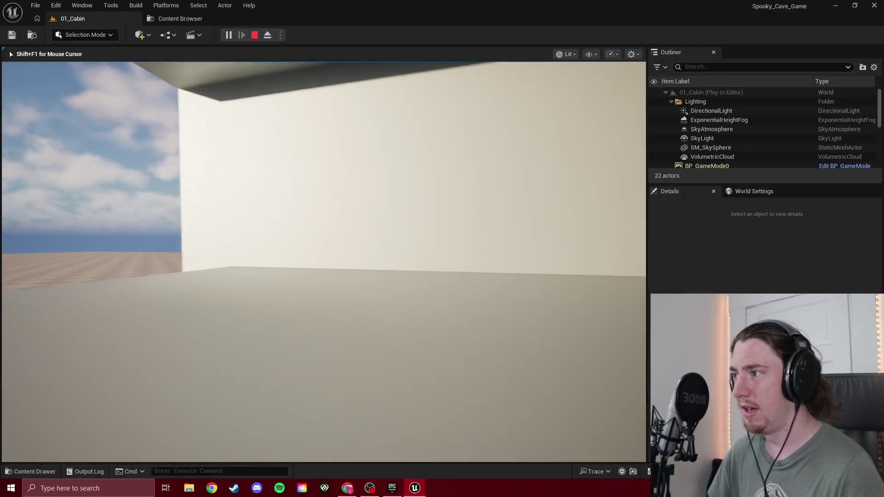
{"action": "key", "text": "w"}
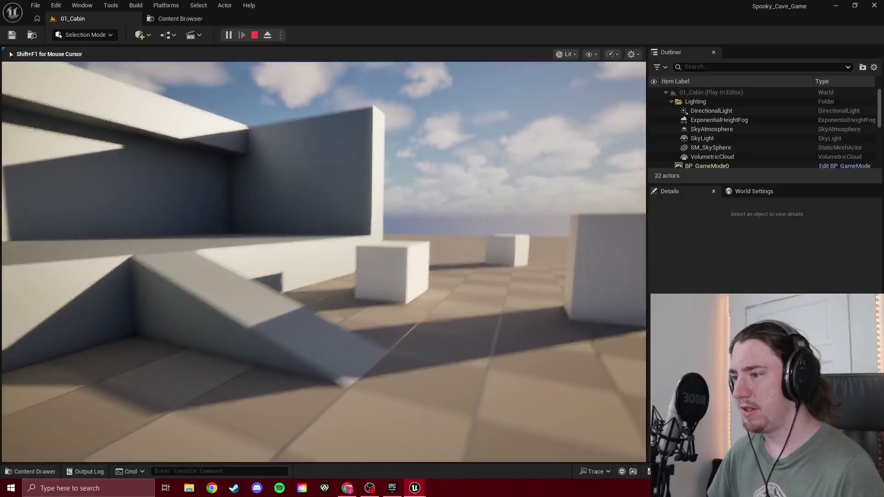
{"action": "key", "text": "w"}
{"action": "key", "text": "w"}
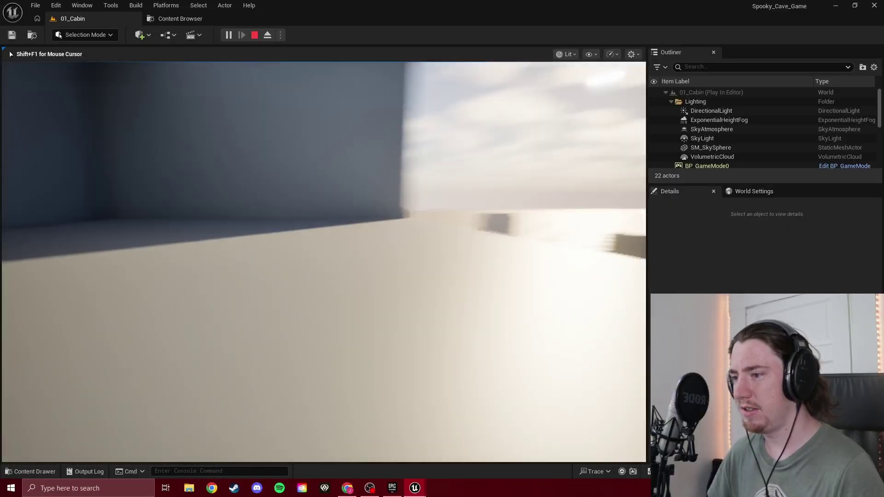
{"action": "key", "text": "d"}
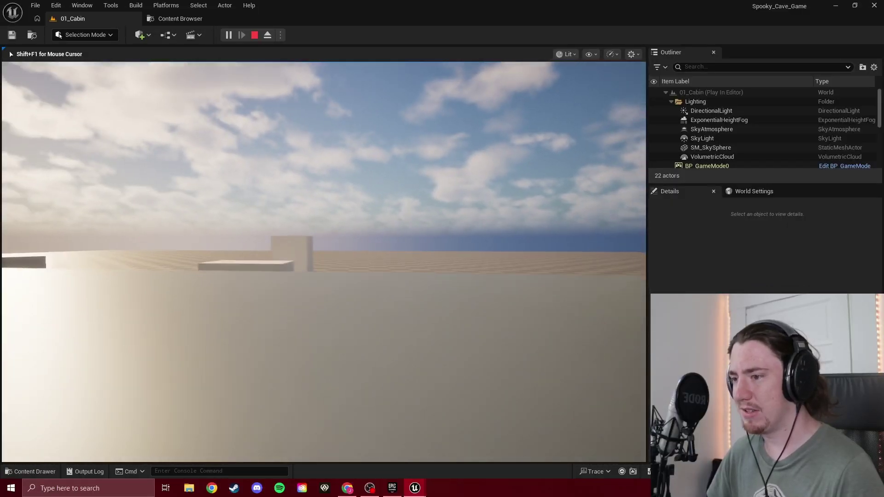
{"action": "key", "text": "s"}
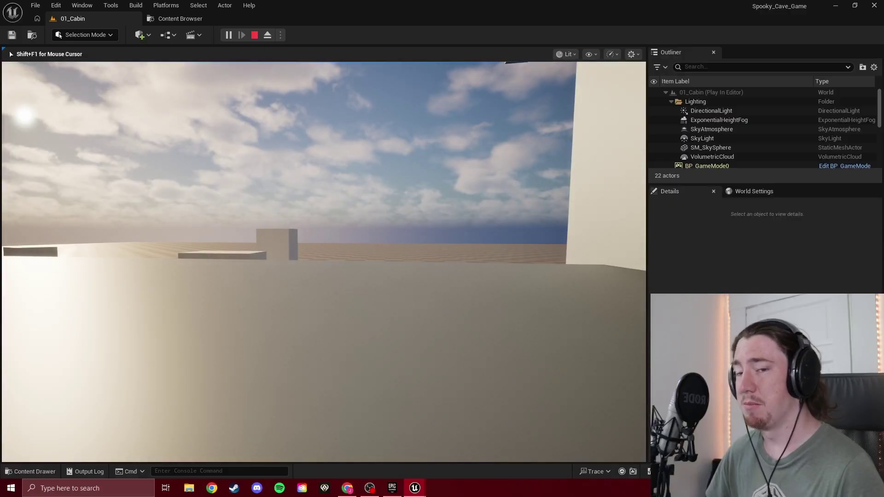
{"action": "key", "text": "w"}
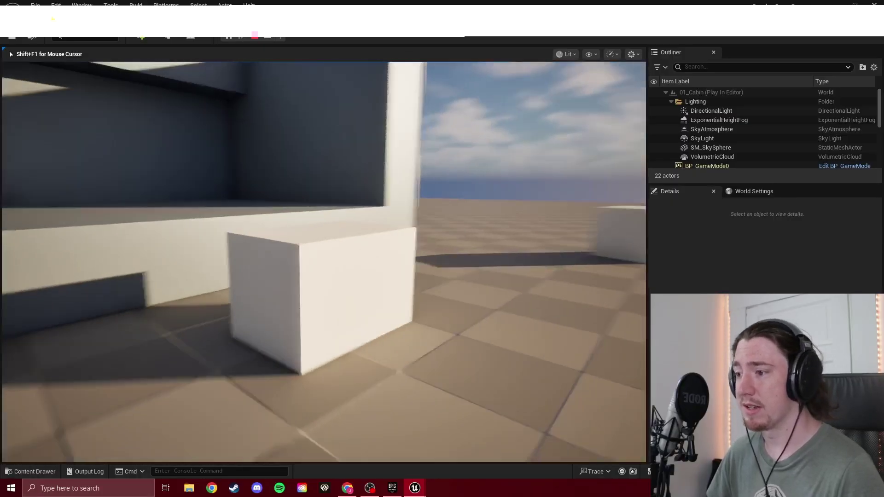
{"action": "key", "text": "s"}
{"action": "key", "text": "w"}
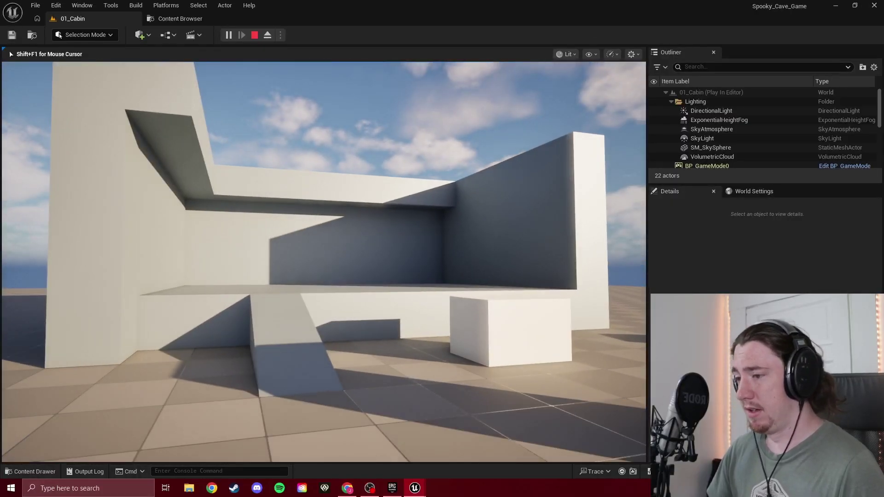
{"action": "key", "text": "Escape"}
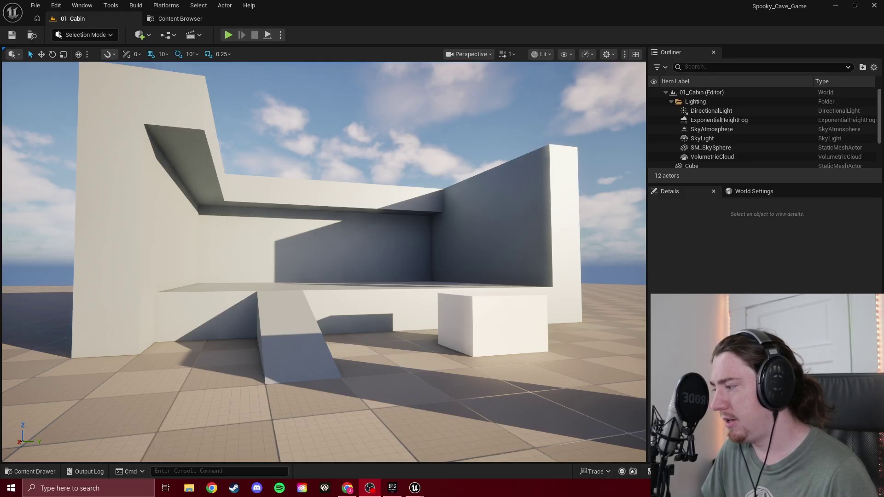
Inspect the cabin blockout mesh and the smaller height reference cube beside it, ending with the cube selected.
{"action": "left_click", "coordinate": [420, 185]}
{"action": "left_click", "coordinate": [382, 263]}
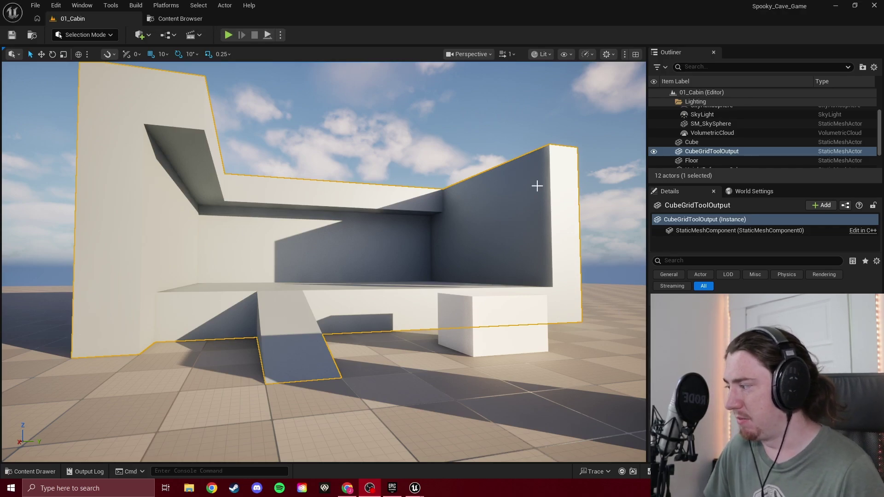
{"action": "left_click_drag", "start_coordinate": [403, 257], "coordinate": [400, 276]}
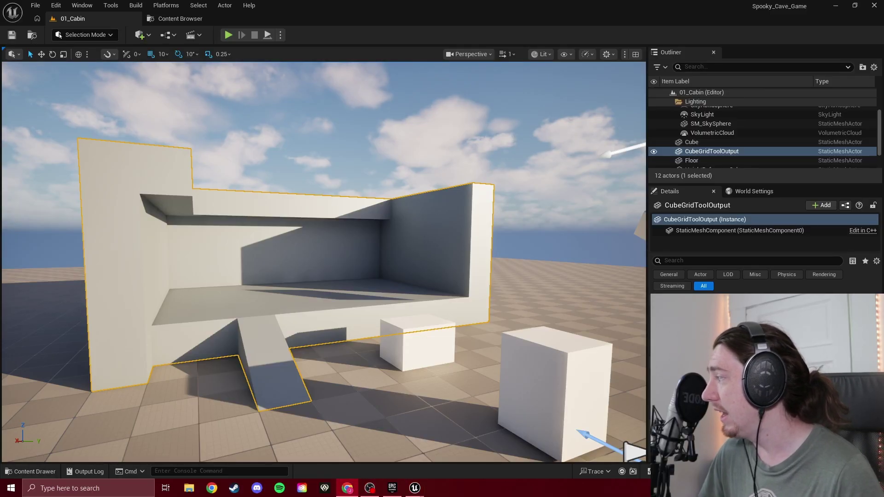
{"action": "left_click", "coordinate": [458, 159]}
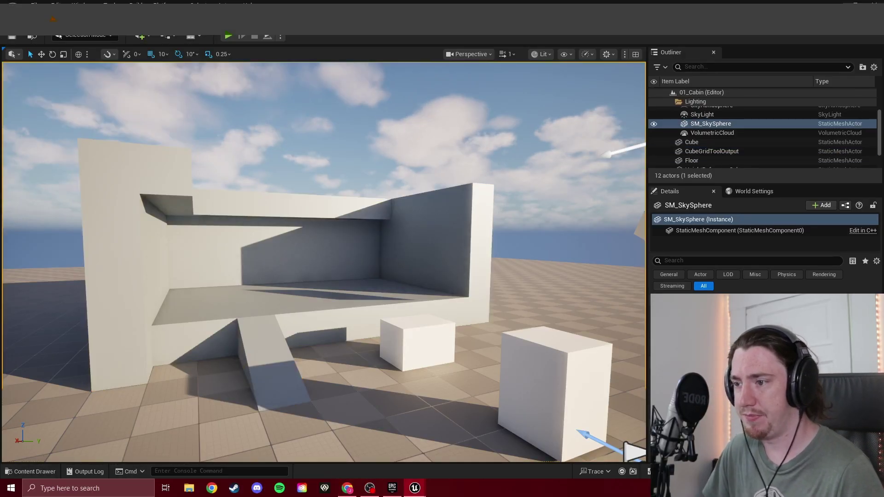
{"action": "left_click", "coordinate": [429, 227]}
{"action": "right_click_drag", "start_coordinate": [408, 267], "coordinate": [398, 296]}
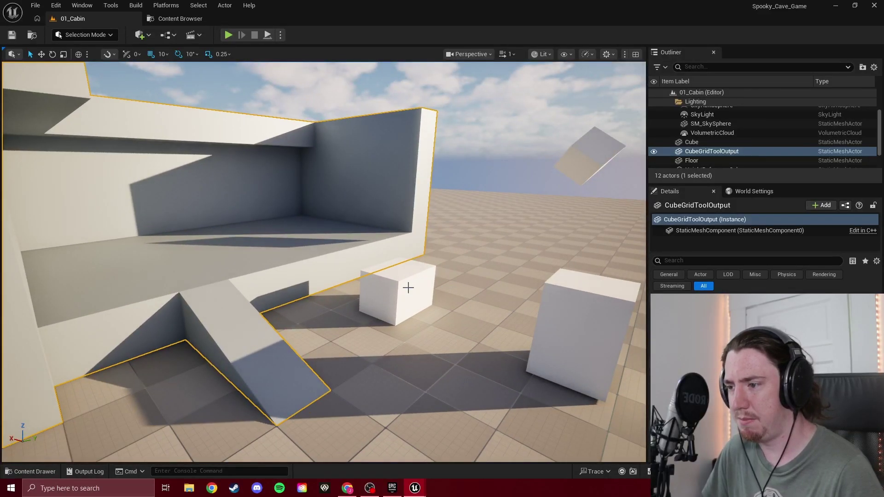
{"action": "left_click", "coordinate": [408, 288]}
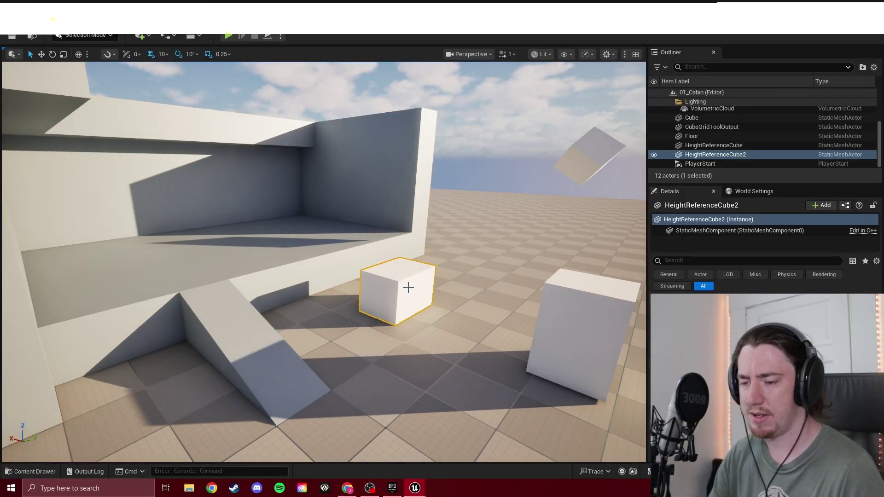
{"action": "left_click", "coordinate": [293, 276]}
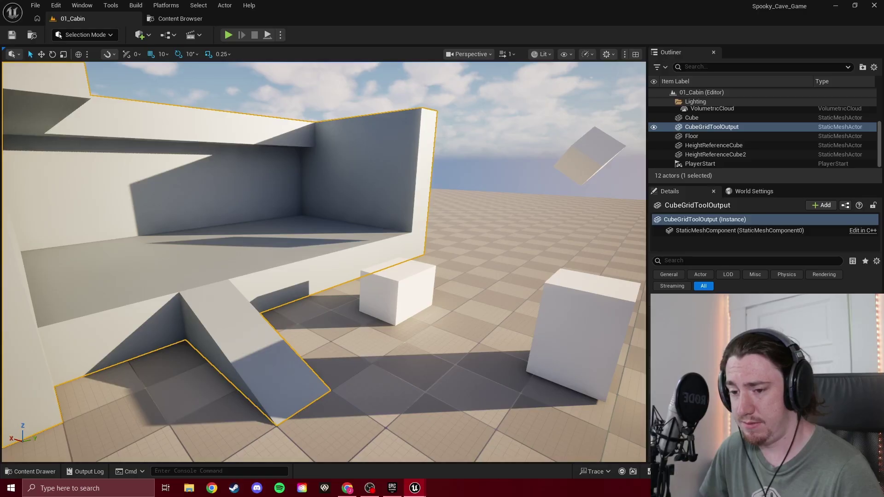
{"action": "left_click", "coordinate": [381, 291]}
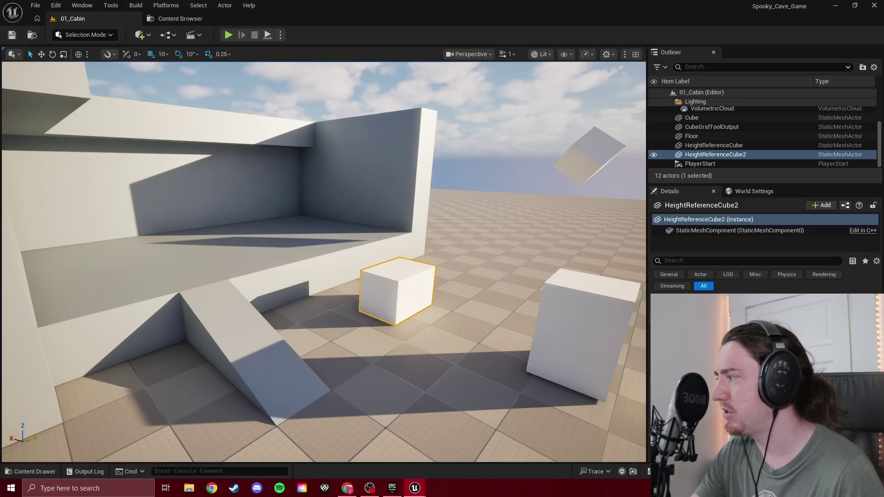
Switch to Chrome, go to google.com and search for "unreal mesh vs material".
{"action": "left_click_drag", "start_coordinate": [0, 121], "coordinate": [496, 58]}
{"action": "type", "text": "google.com"}
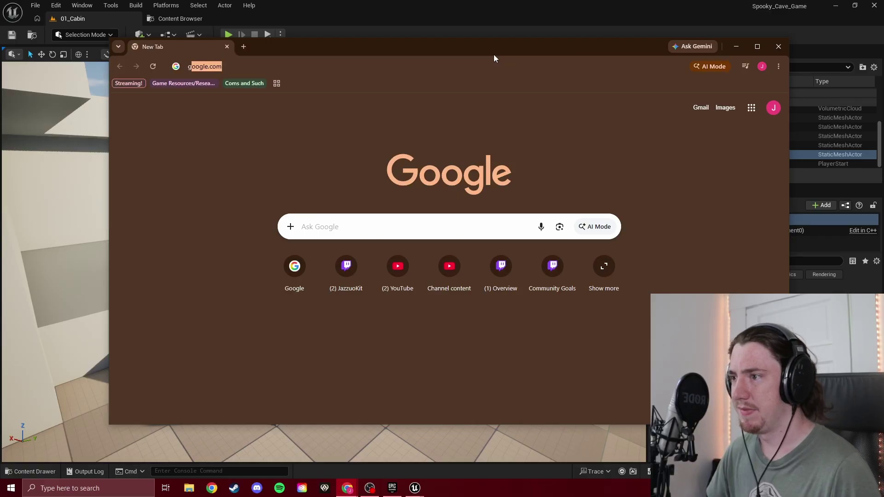
{"action": "key", "text": "Return"}
{"action": "type", "text": "unreal "}
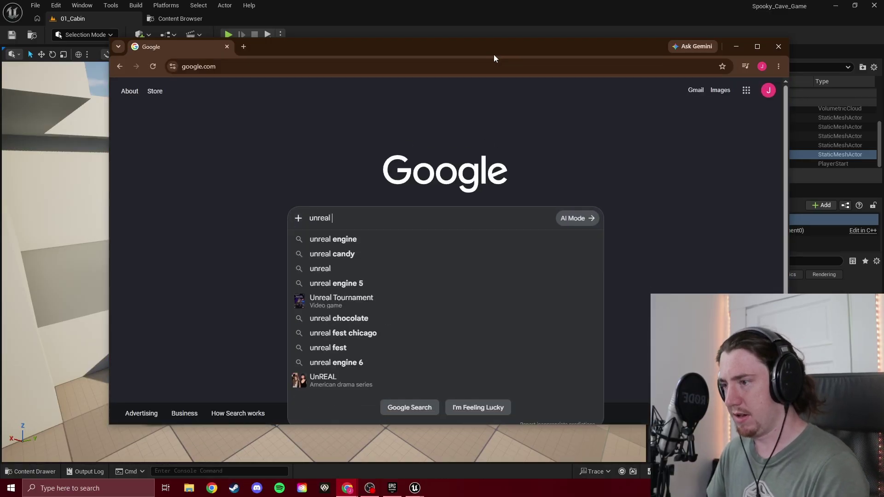
{"action": "type", "text": "mesh vs m"}
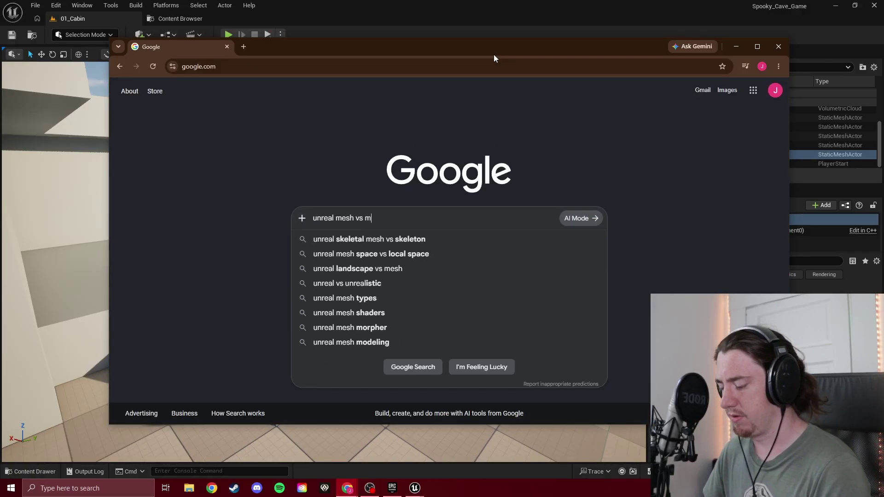
{"action": "type", "text": "aterial"}
{"action": "key", "text": "Return"}
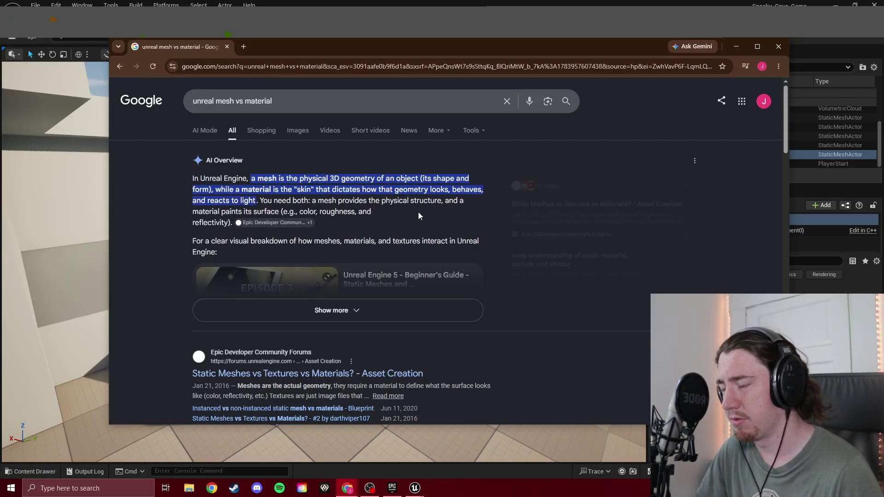
Open the Epic Developer Community Forums result "Static Meshes vs Textures vs Materials?" and read the opening question.
{"action": "scroll", "coordinate": [358, 241], "scroll_direction": "down", "scroll_amount": 4}
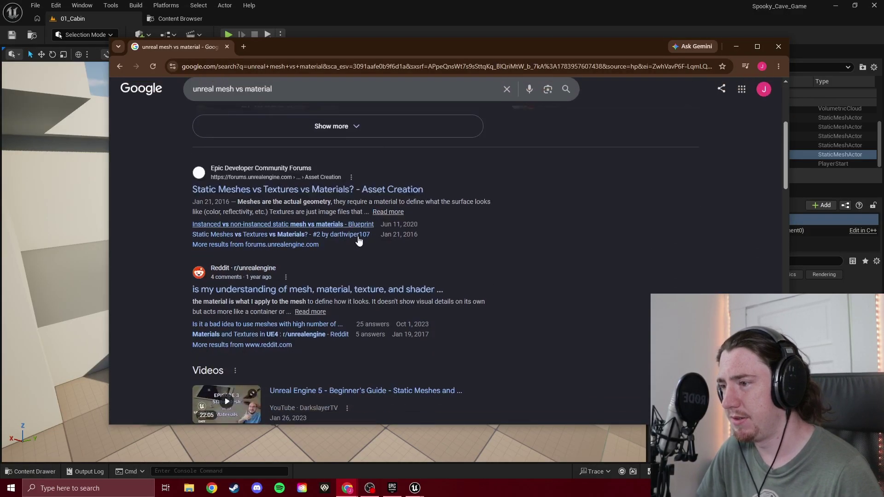
{"action": "left_click", "coordinate": [333, 194]}
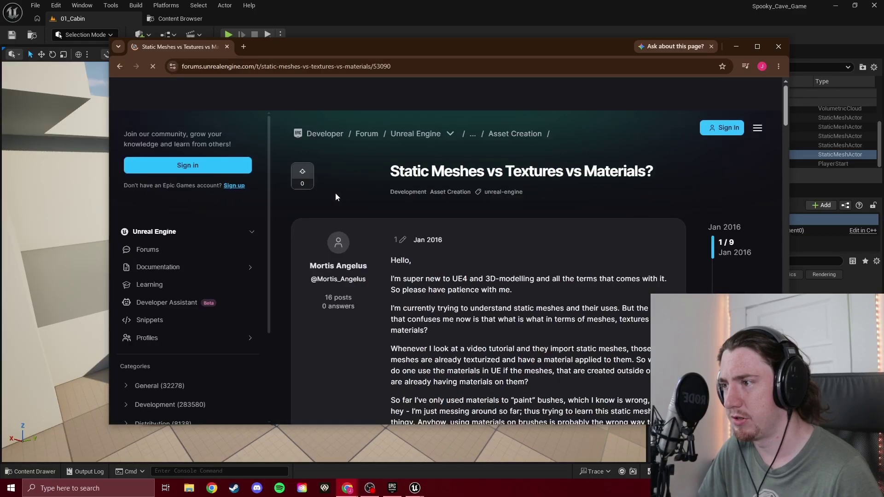
{"action": "scroll", "coordinate": [418, 204], "scroll_direction": "down", "scroll_amount": 3}
{"action": "scroll", "coordinate": [418, 203], "scroll_direction": "up", "scroll_amount": 3}
{"action": "scroll", "coordinate": [474, 266], "scroll_direction": "down", "scroll_amount": 2}
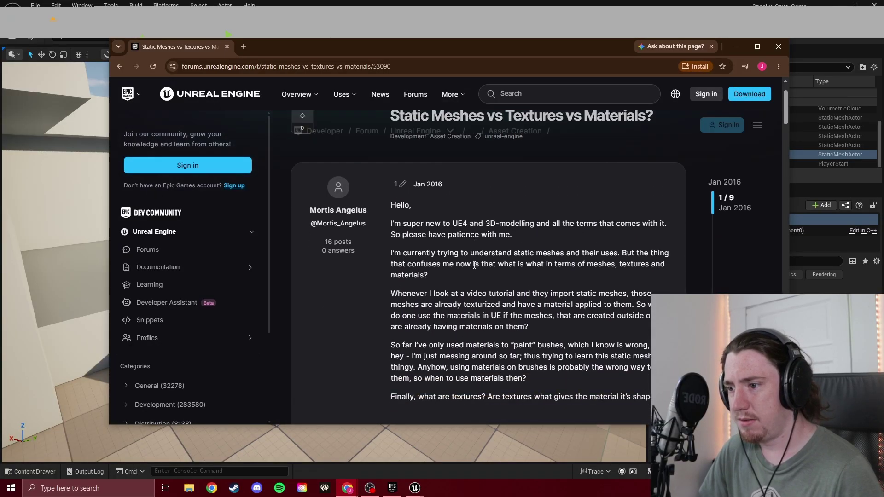
Read the first reply in the forum thread on meshes, textures and materials, and return to the Unreal Editor.
{"action": "scroll", "coordinate": [547, 238], "scroll_direction": "down", "scroll_amount": 1}
{"action": "scroll", "coordinate": [471, 235], "scroll_direction": "down", "scroll_amount": 5}
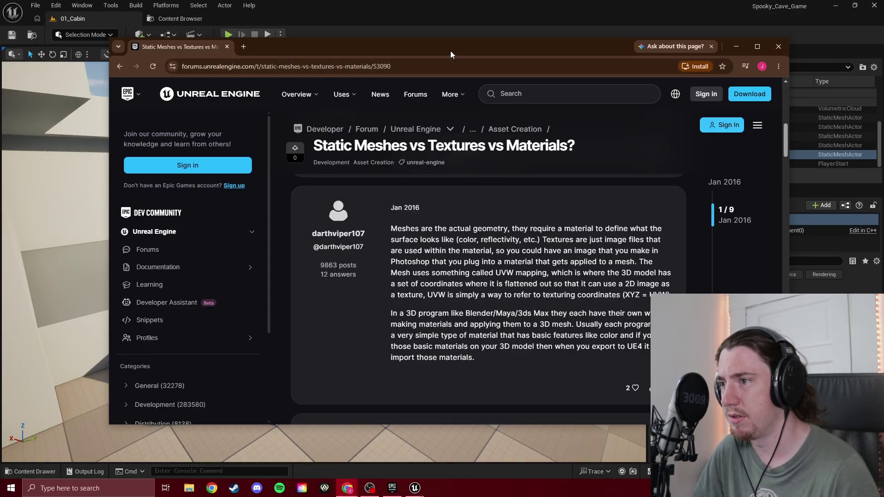
{"action": "left_click", "coordinate": [735, 46]}
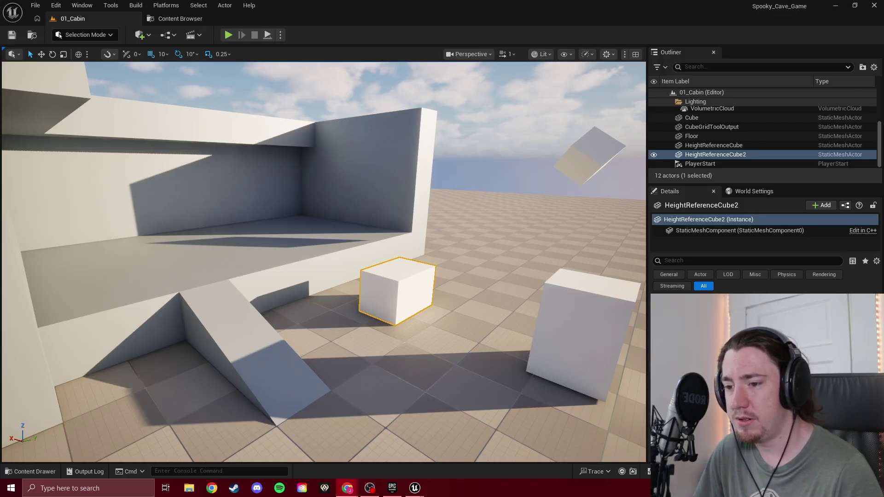
Compare the cabin blockout mesh with the smaller height reference cube by selecting each, ending with the cube selected.
{"action": "left_click", "coordinate": [237, 279]}
{"action": "left_click", "coordinate": [401, 284]}
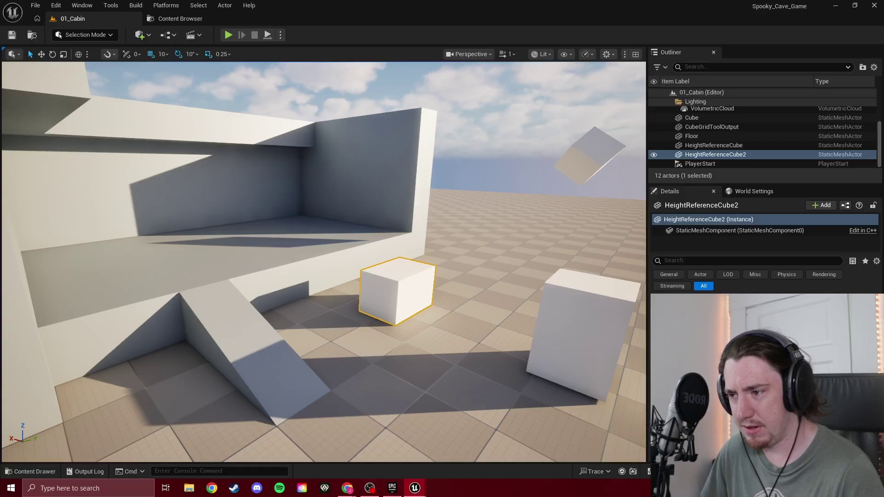
{"action": "left_click", "coordinate": [264, 259]}
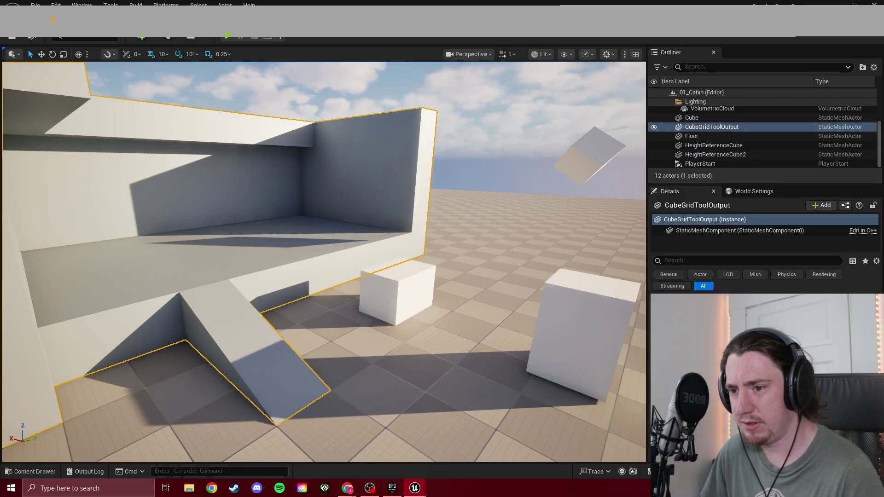
{"action": "left_click", "coordinate": [417, 291]}
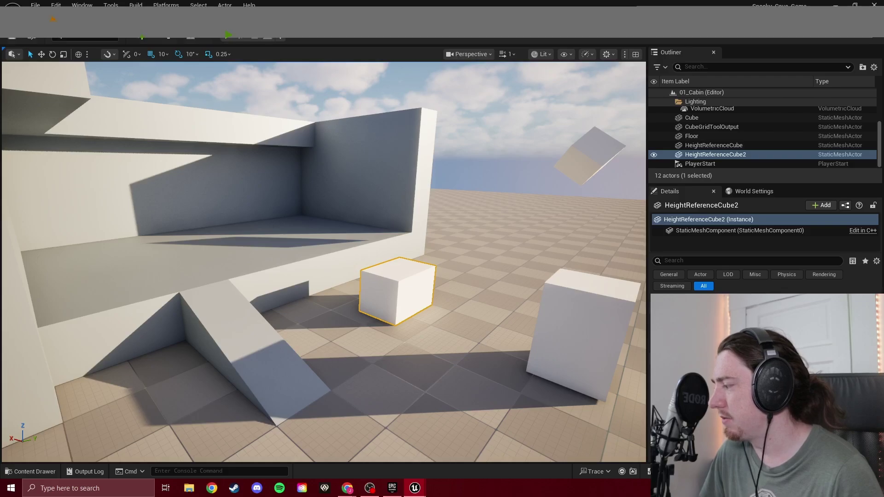
Switch to Chrome, go back to the Google results and search for "unreal cube grid won't collide with player".
{"action": "key", "text": "super+d"}
{"action": "key", "text": "super+d"}
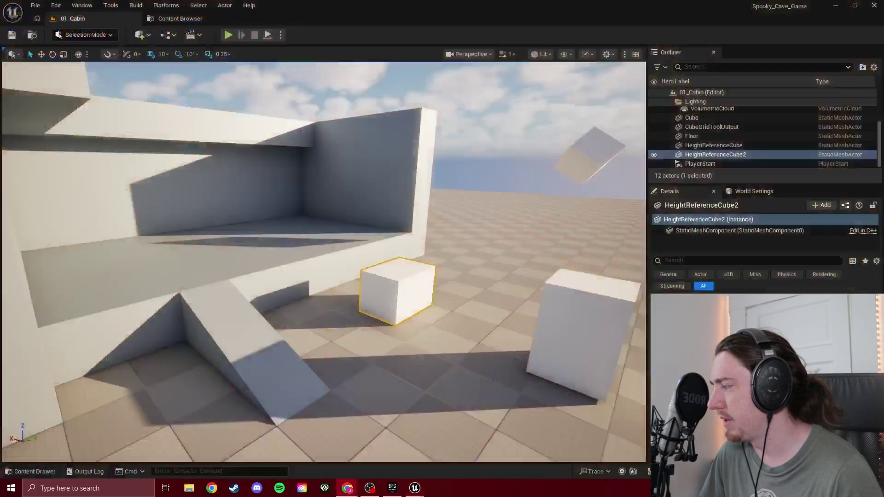
{"action": "left_click_drag", "start_coordinate": [488, 496], "coordinate": [554, 57]}
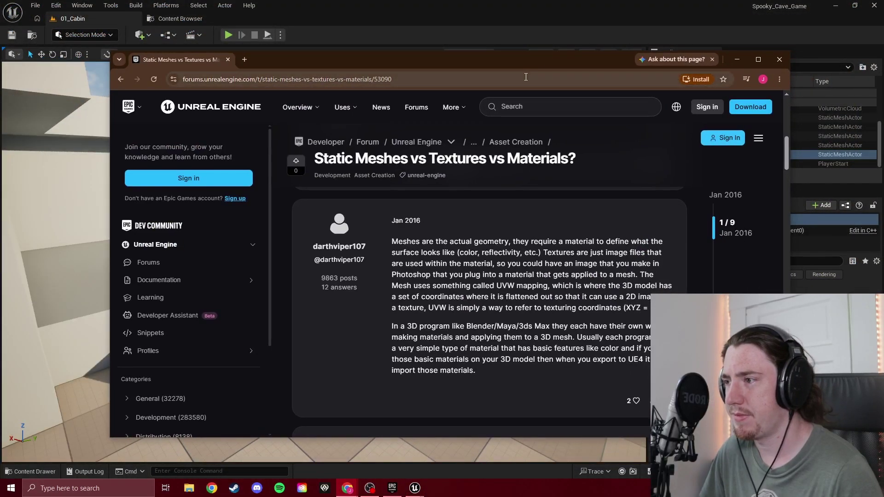
{"action": "key", "text": "alt+Left"}
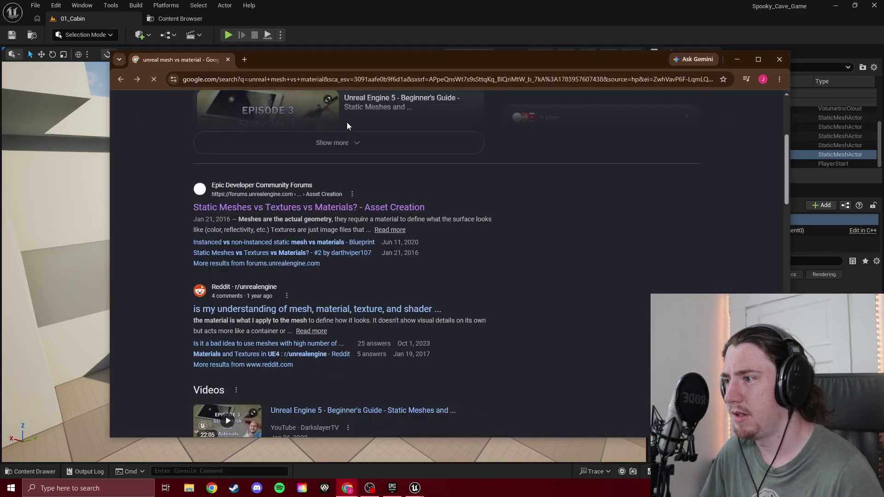
{"action": "scroll", "coordinate": [350, 143], "scroll_direction": "up", "scroll_amount": 4}
{"action": "left_click_drag", "start_coordinate": [268, 114], "coordinate": [220, 108]}
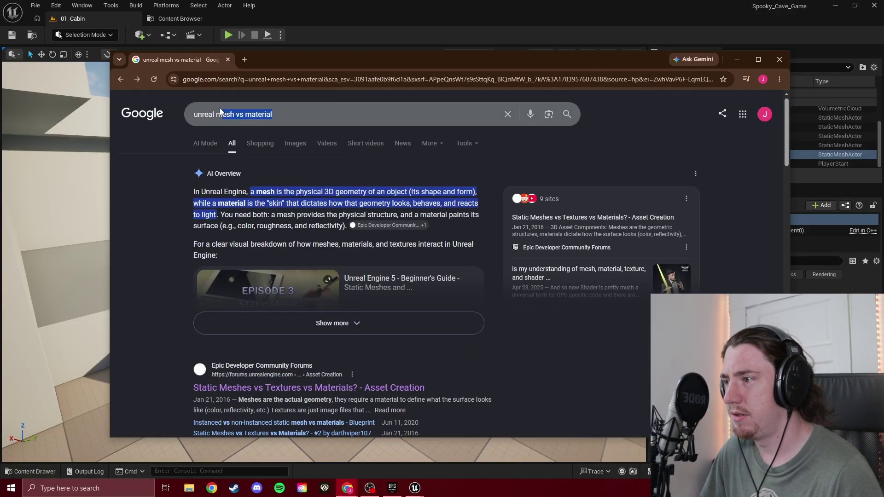
{"action": "key", "text": "BackSpace"}
{"action": "type", "text": "cube gr"}
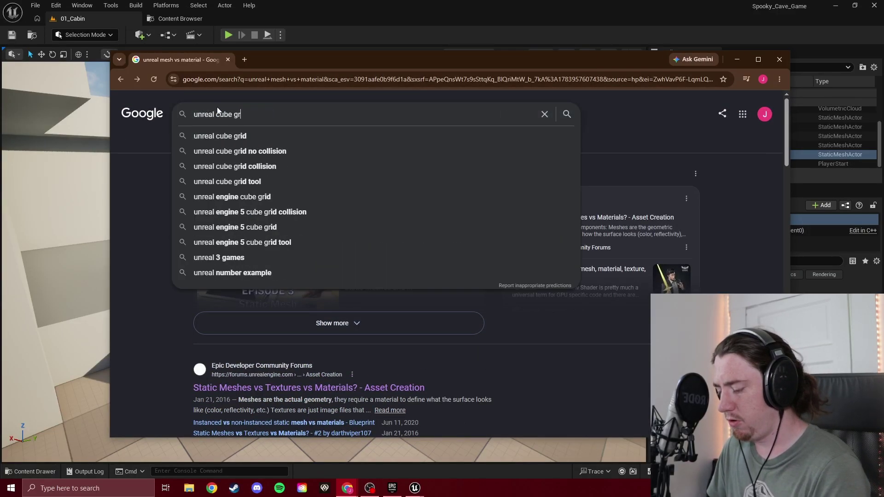
{"action": "type", "text": "id won't c"}
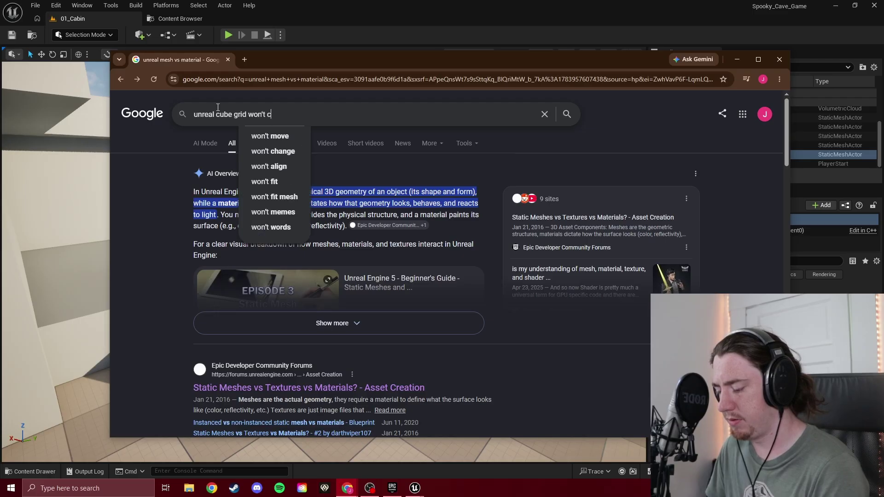
{"action": "type", "text": "ollide with player"}
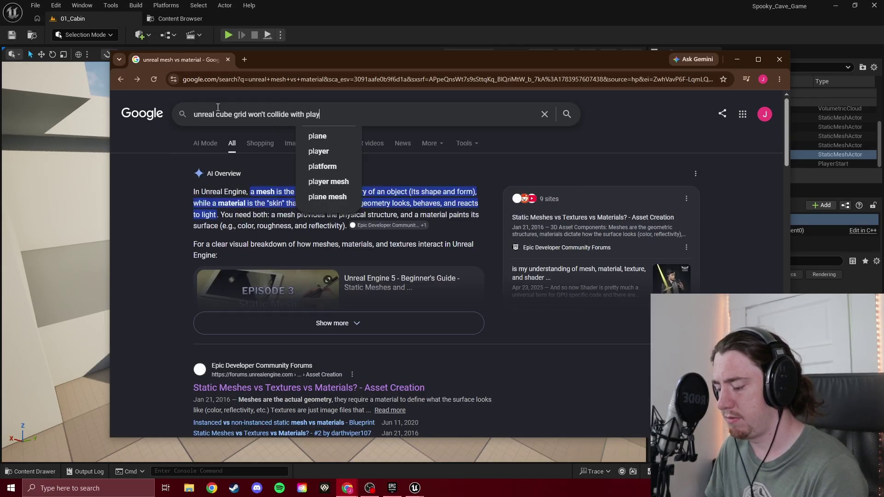
{"action": "key", "text": "Return"}
Open the Reddit result "Cubegrid - Not generating player collisions in UEFN" in a new tab, read the post and comments, and close it.
{"action": "scroll", "coordinate": [313, 295], "scroll_direction": "down", "scroll_amount": 3}
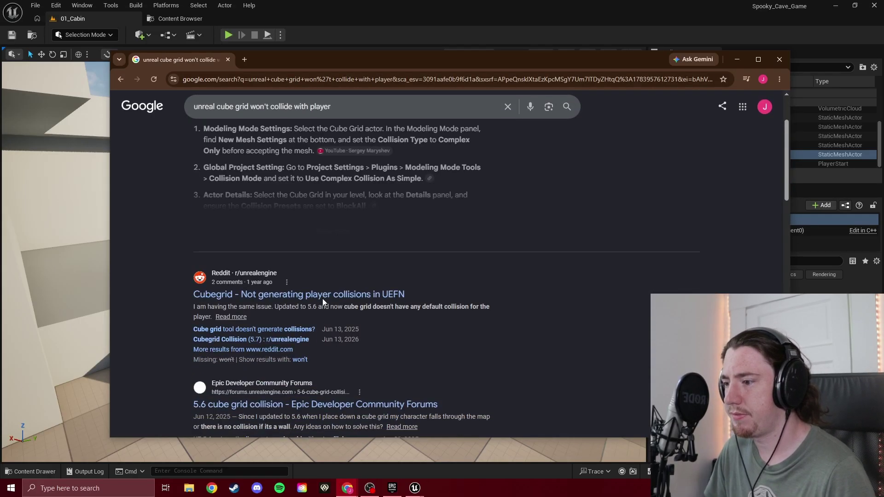
{"action": "middle_click", "coordinate": [322, 295]}
{"action": "left_click", "coordinate": [319, 58]}
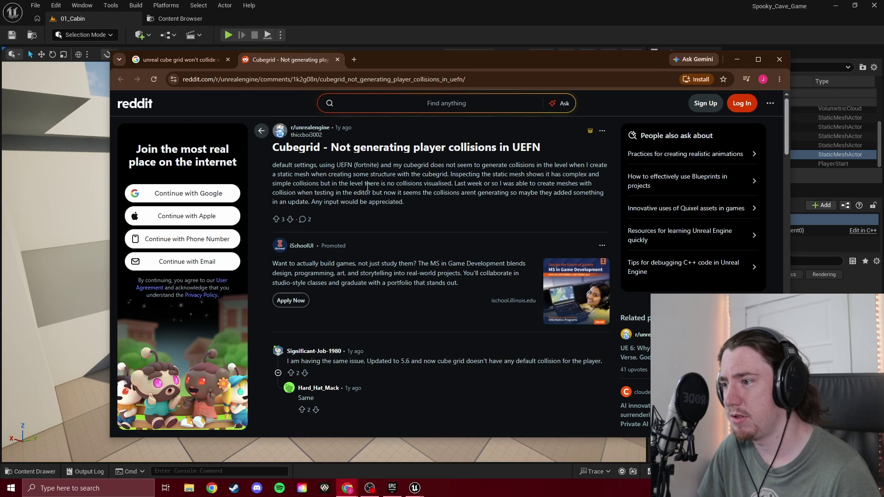
{"action": "scroll", "coordinate": [494, 187], "scroll_direction": "down", "scroll_amount": 1}
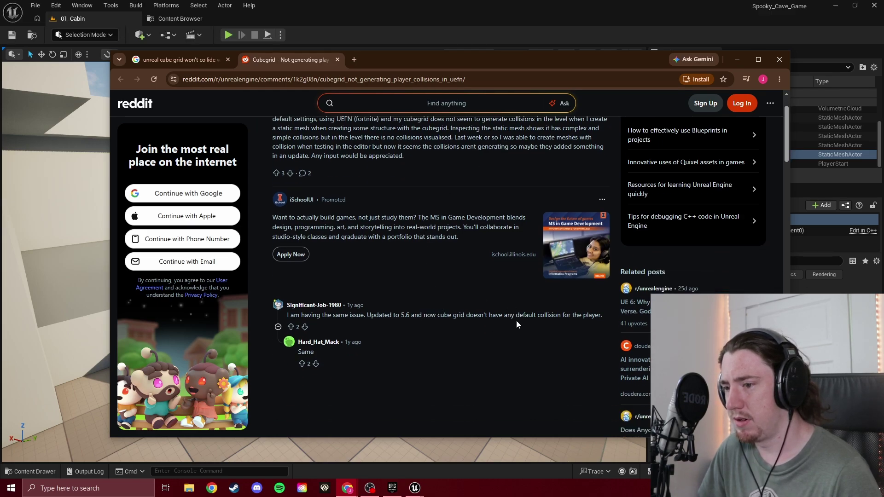
{"action": "scroll", "coordinate": [462, 326], "scroll_direction": "down", "scroll_amount": 3}
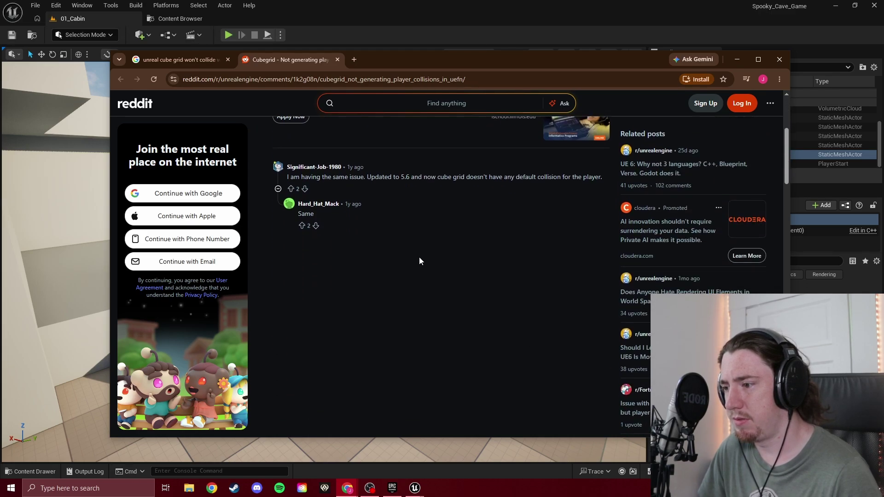
{"action": "middle_click", "coordinate": [291, 64]}
Open the Epic Developer Community Forums result "5.6 cube grid collision" in a new tab and read the opening question.
{"action": "scroll", "coordinate": [357, 294], "scroll_direction": "down", "scroll_amount": 3}
{"action": "middle_click", "coordinate": [360, 266]}
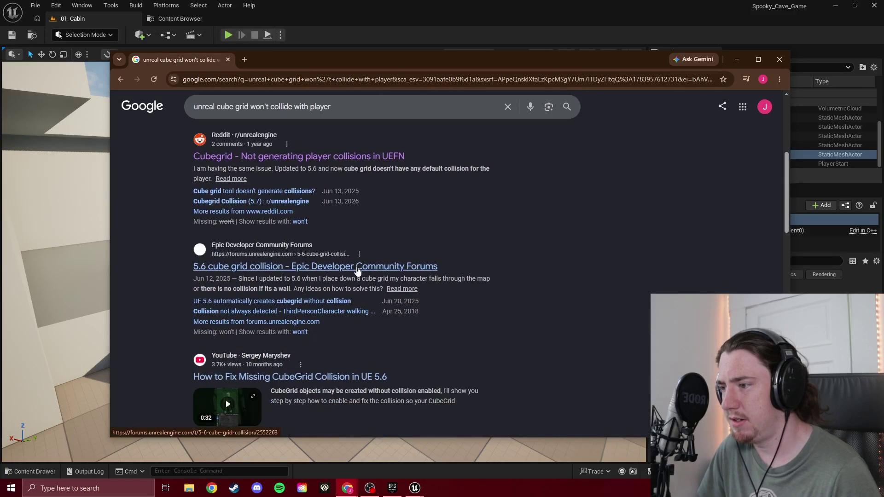
{"action": "left_click", "coordinate": [292, 59]}
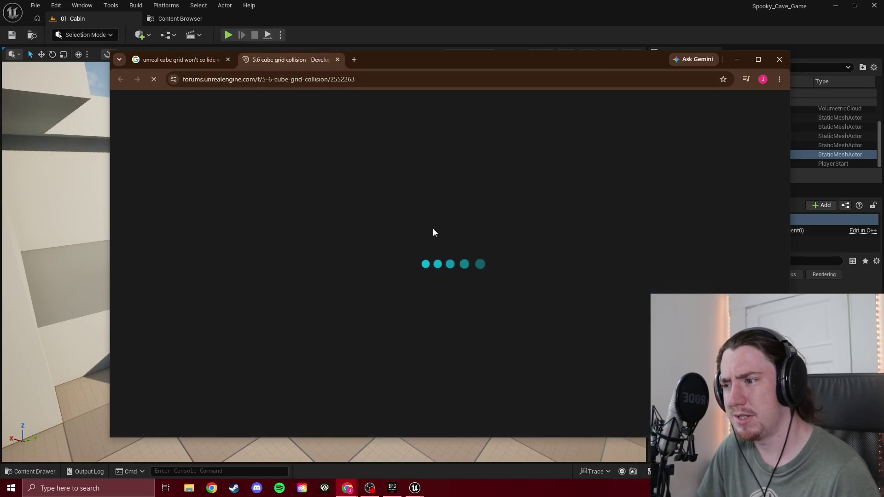
{"action": "scroll", "coordinate": [489, 256], "scroll_direction": "down", "scroll_amount": 1}
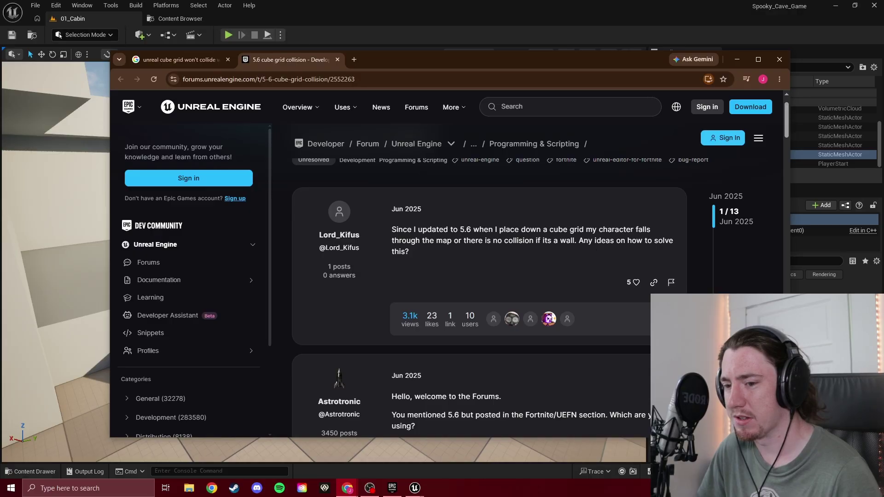
{"action": "key", "text": "alt+Tab"}
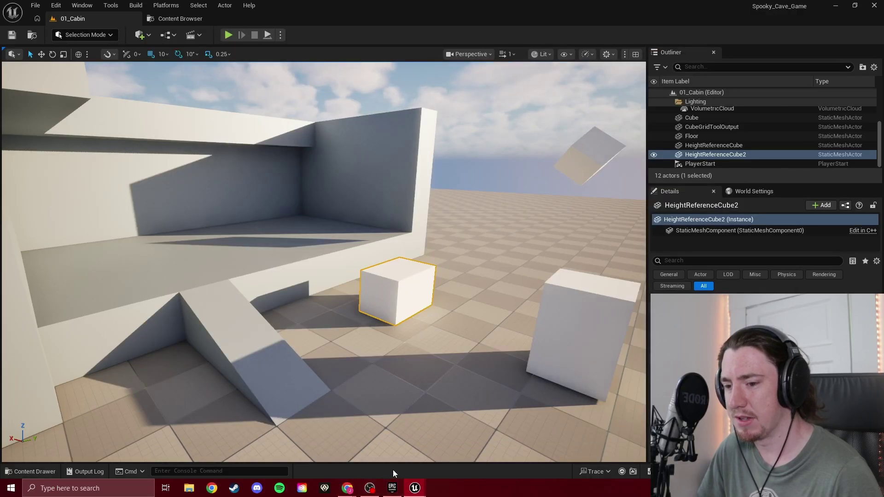
{"action": "mouse_move", "coordinate": [347, 488]}
{"action": "left_click", "coordinate": [403, 449]}
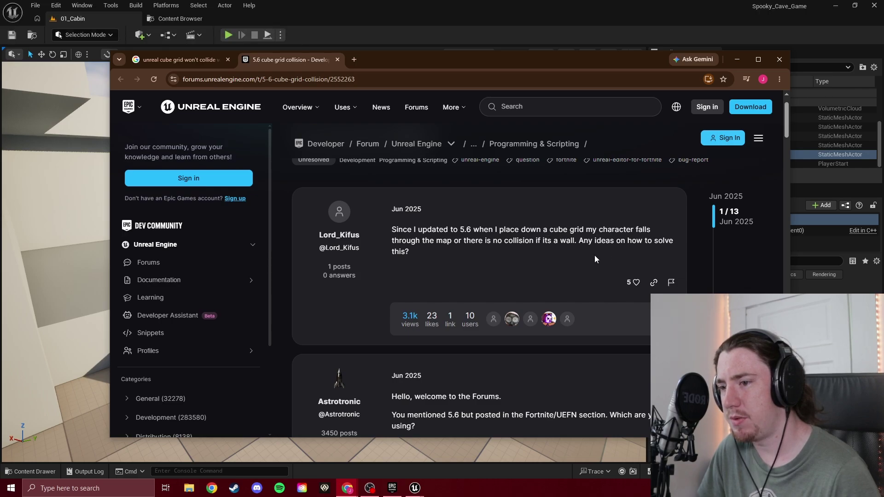
Read through the replies in the "5.6 cube grid collision" thread for ways to give cube grid meshes player collision.
{"action": "scroll", "coordinate": [595, 258], "scroll_direction": "down", "scroll_amount": 3}
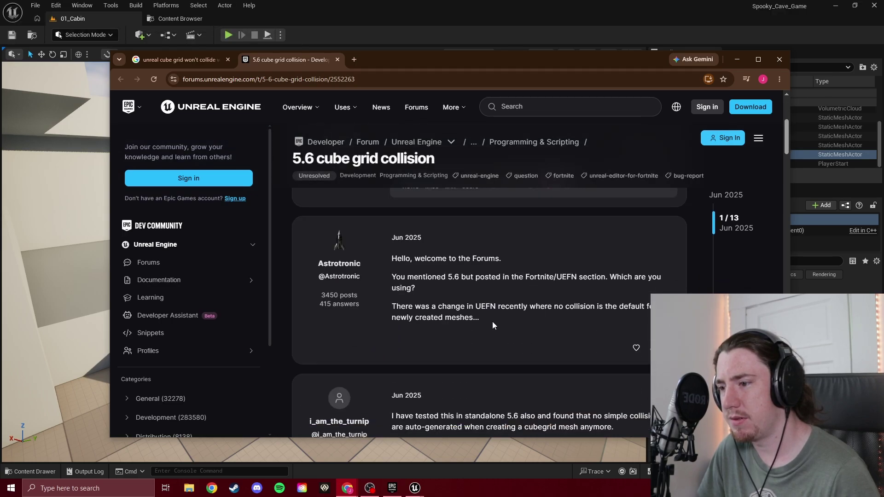
{"action": "scroll", "coordinate": [494, 314], "scroll_direction": "down", "scroll_amount": 4}
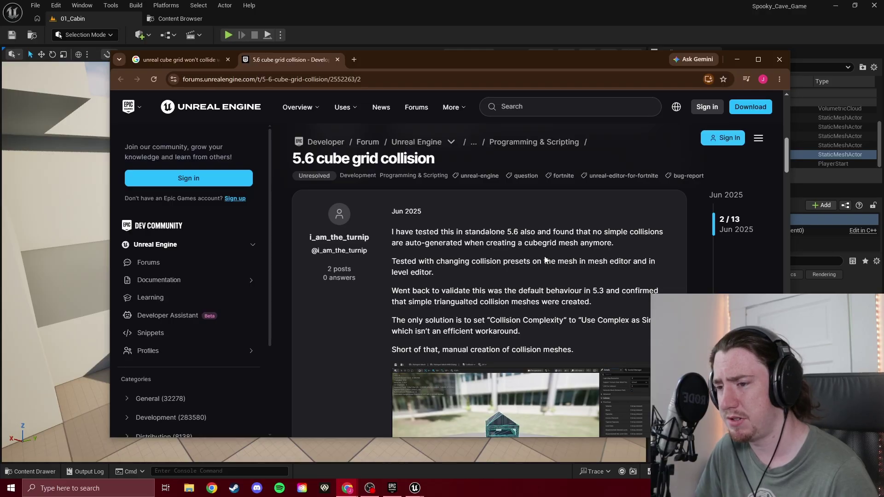
{"action": "scroll", "coordinate": [547, 262], "scroll_direction": "down", "scroll_amount": 1}
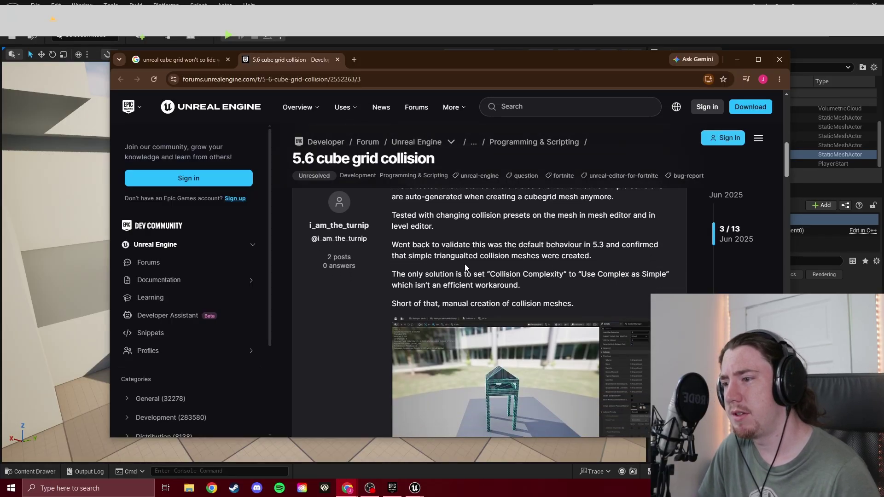
{"action": "scroll", "coordinate": [500, 260], "scroll_direction": "down", "scroll_amount": 1}
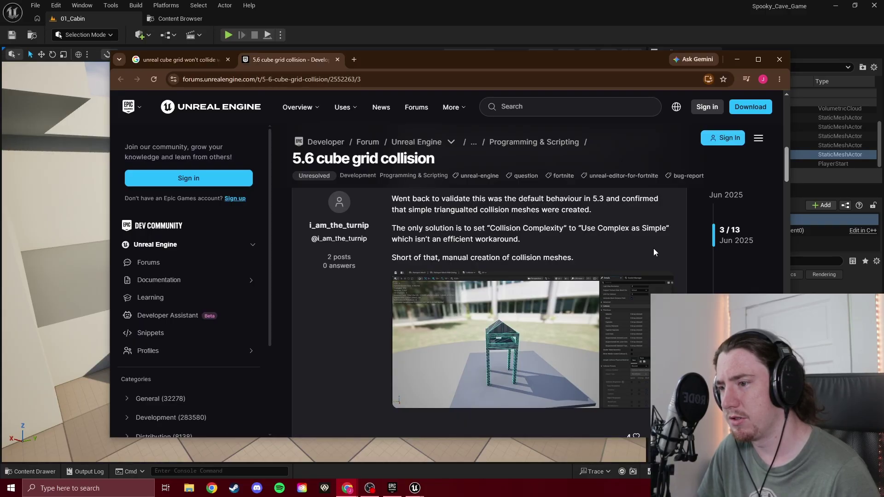
{"action": "scroll", "coordinate": [616, 241], "scroll_direction": "down", "scroll_amount": 2}
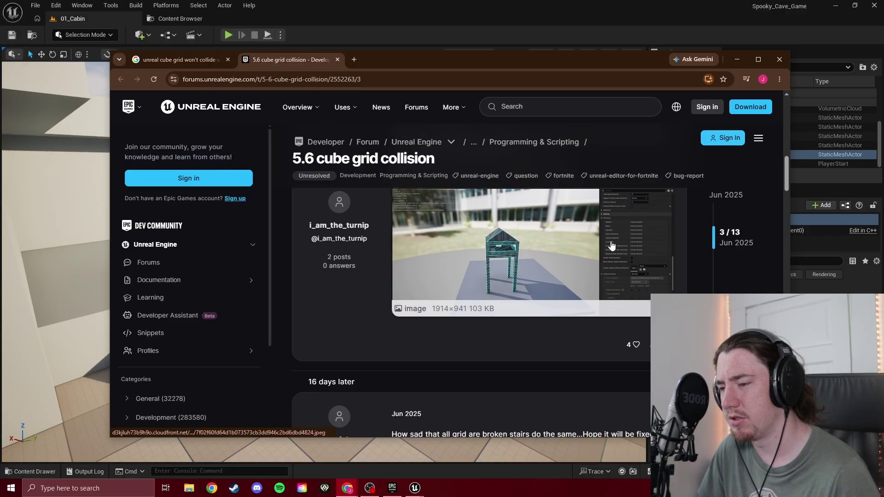
{"action": "scroll", "coordinate": [582, 244], "scroll_direction": "down", "scroll_amount": 3}
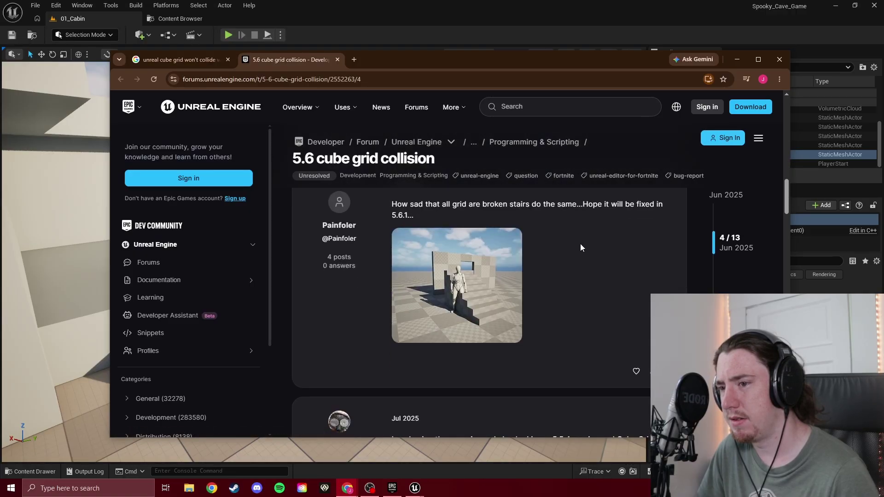
{"action": "scroll", "coordinate": [579, 244], "scroll_direction": "down", "scroll_amount": 4}
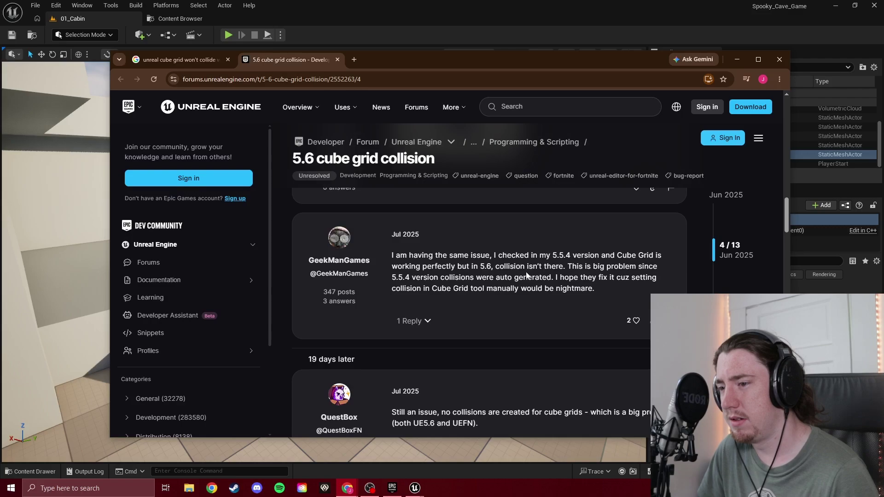
{"action": "scroll", "coordinate": [530, 267], "scroll_direction": "down", "scroll_amount": 3}
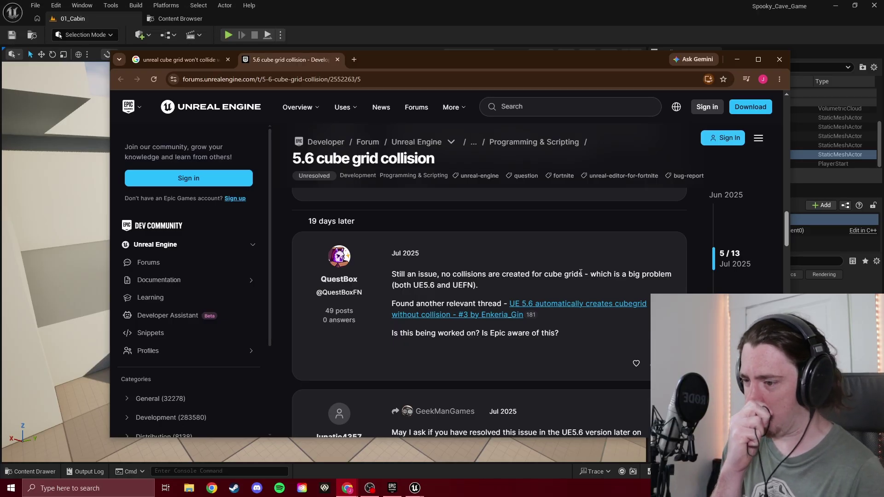
{"action": "scroll", "coordinate": [557, 276], "scroll_direction": "down", "scroll_amount": 6}
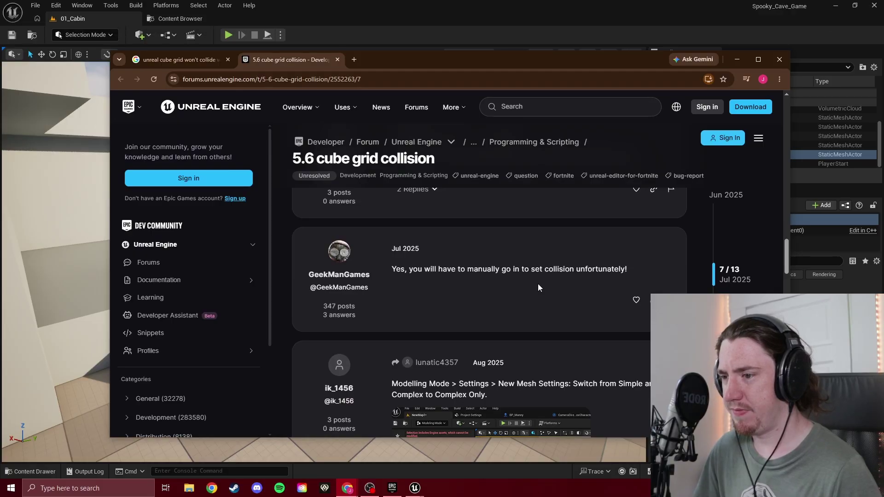
{"action": "scroll", "coordinate": [540, 283], "scroll_direction": "down", "scroll_amount": 1}
{"action": "scroll", "coordinate": [540, 283], "scroll_direction": "down", "scroll_amount": 3}
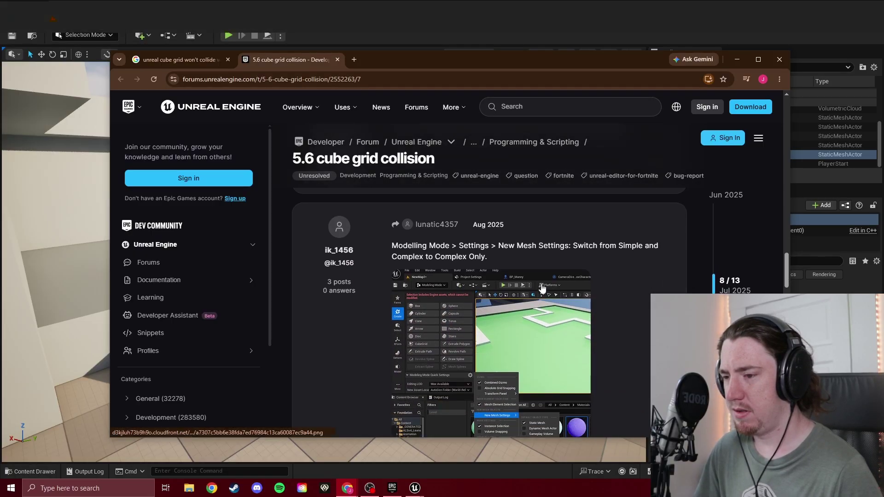
{"action": "scroll", "coordinate": [619, 251], "scroll_direction": "down", "scroll_amount": 2}
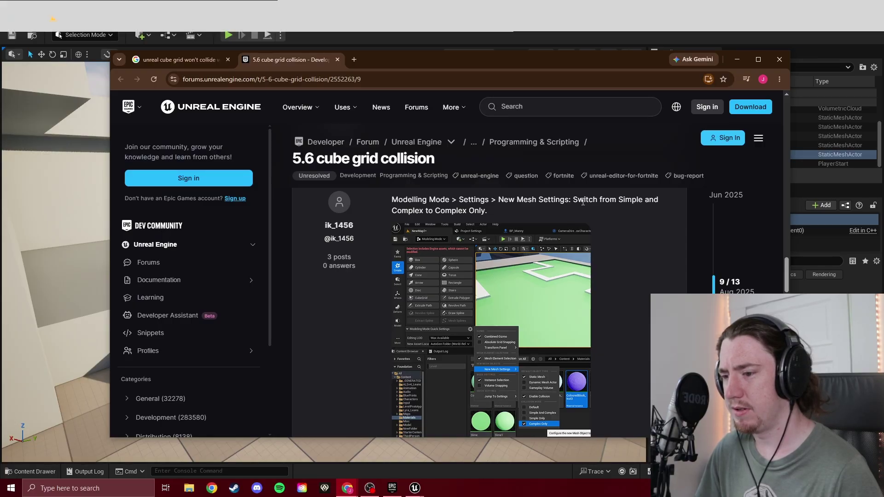
Switch back to the Unreal Editor, select the cabin blockout mesh and change the editor to Modeling mode.
{"action": "left_click", "coordinate": [460, 9]}
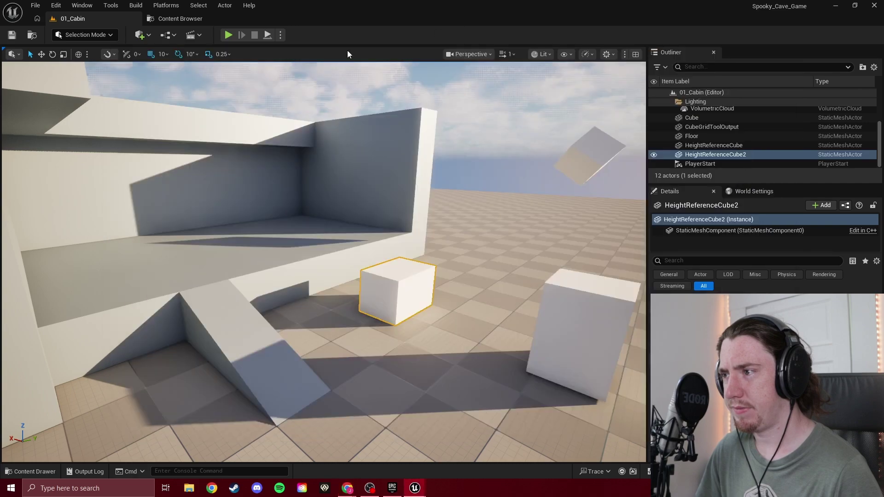
{"action": "left_click", "coordinate": [286, 221]}
{"action": "left_click", "coordinate": [114, 35]}
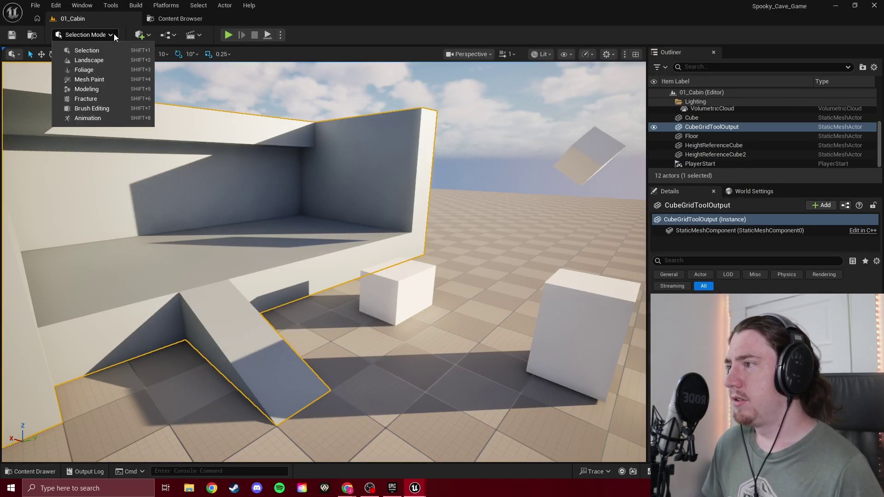
{"action": "left_click", "coordinate": [111, 86]}
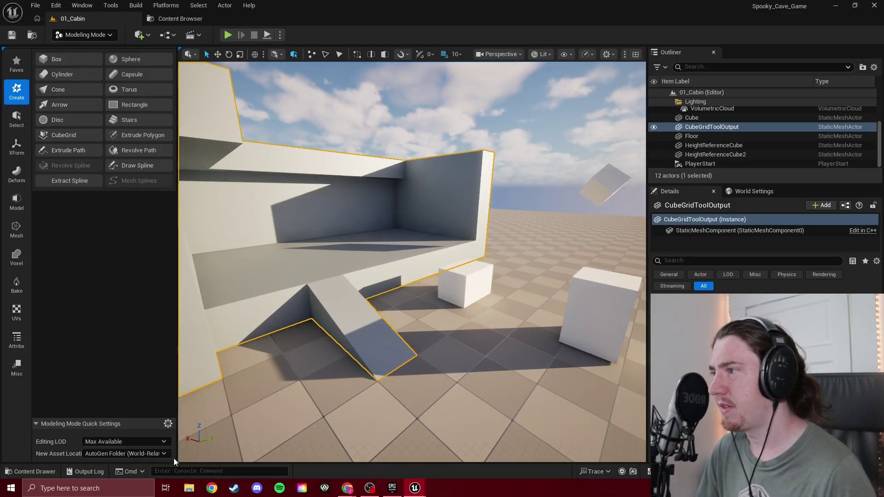
Open the project settings page for Modeling Mode from the Modeling mode quick settings.
{"action": "mouse_move", "coordinate": [348, 492]}
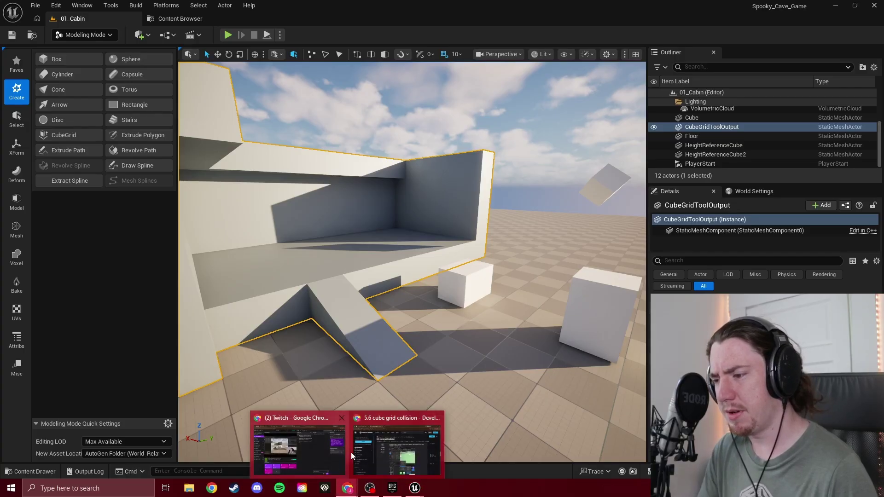
{"action": "mouse_move", "coordinate": [404, 451]}
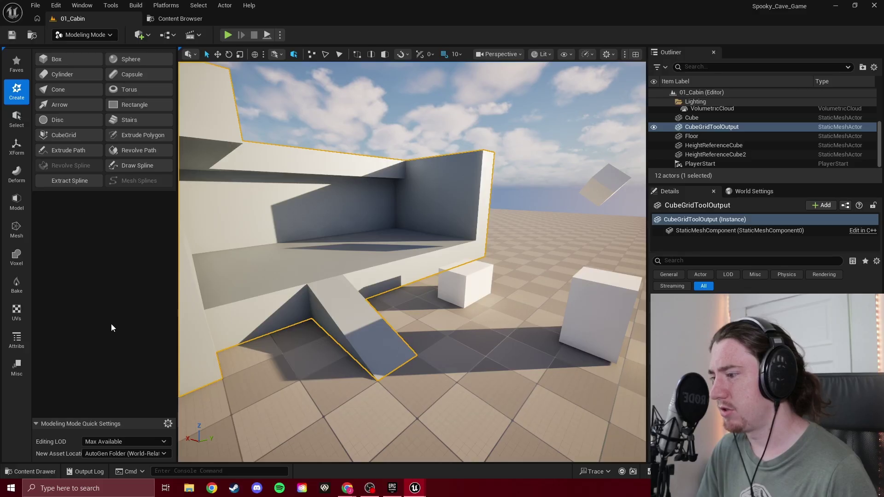
{"action": "left_click", "coordinate": [168, 424]}
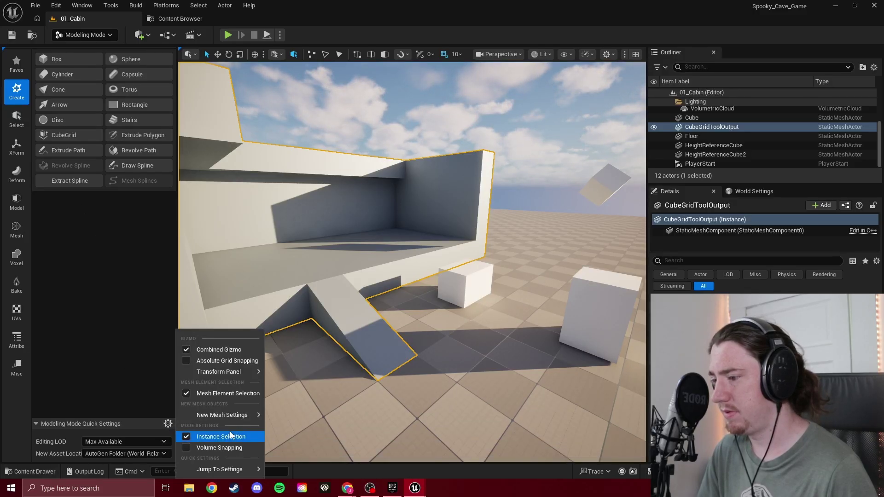
{"action": "mouse_move", "coordinate": [246, 471]}
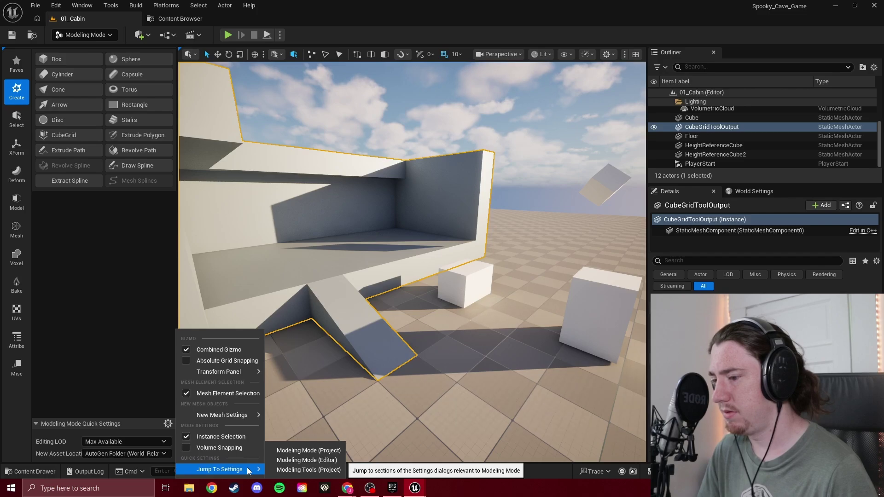
{"action": "left_click", "coordinate": [307, 460]}
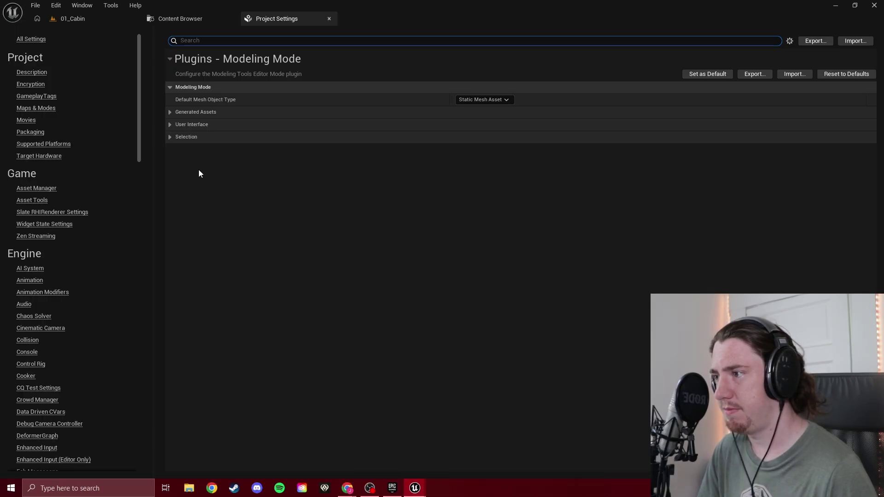
Look through the Generated Assets, User Interface and Selection sections for a collision option, then close the project settings and return to the 01_Cabin level.
{"action": "left_click", "coordinate": [170, 88]}
{"action": "left_click", "coordinate": [169, 88]}
{"action": "left_click", "coordinate": [169, 112]}
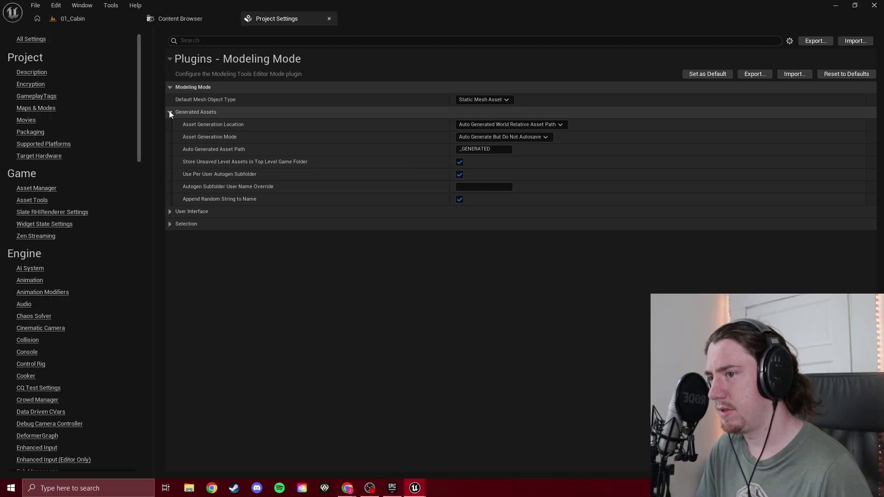
{"action": "left_click", "coordinate": [170, 111]}
{"action": "left_click", "coordinate": [168, 124]}
{"action": "left_click", "coordinate": [169, 125]}
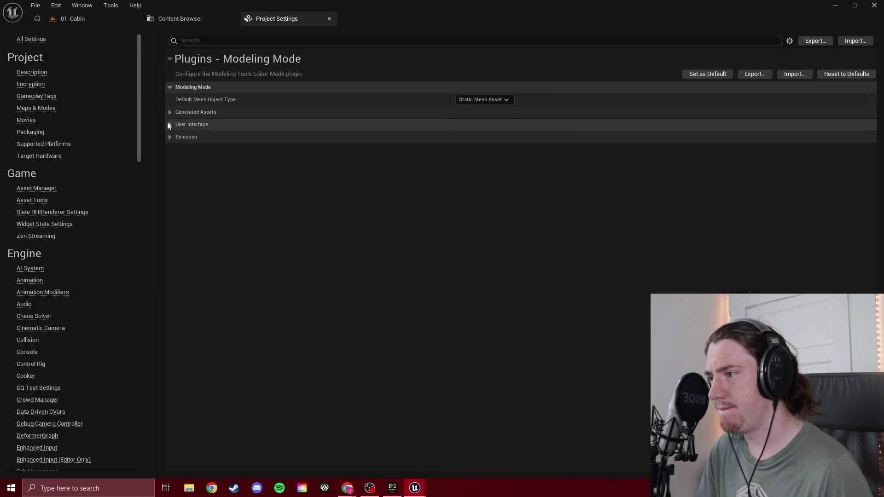
{"action": "left_click", "coordinate": [169, 139]}
{"action": "left_click", "coordinate": [169, 139]}
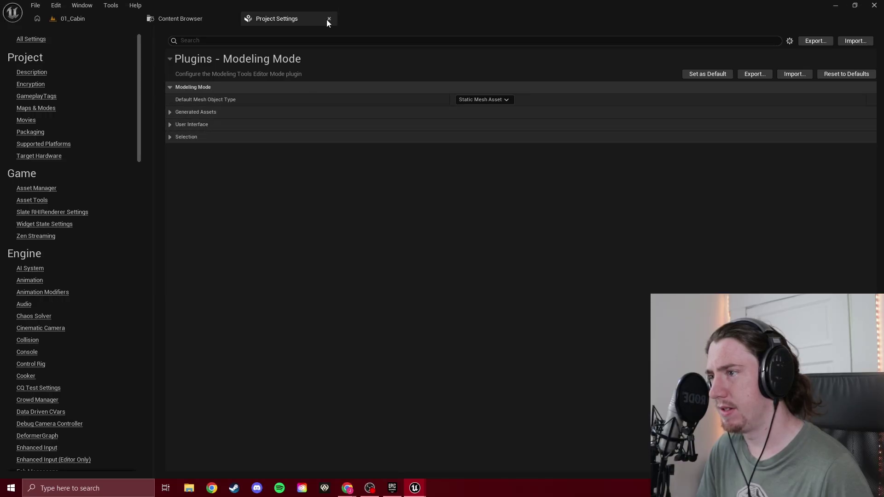
{"action": "left_click", "coordinate": [328, 19]}
{"action": "left_click", "coordinate": [75, 19]}
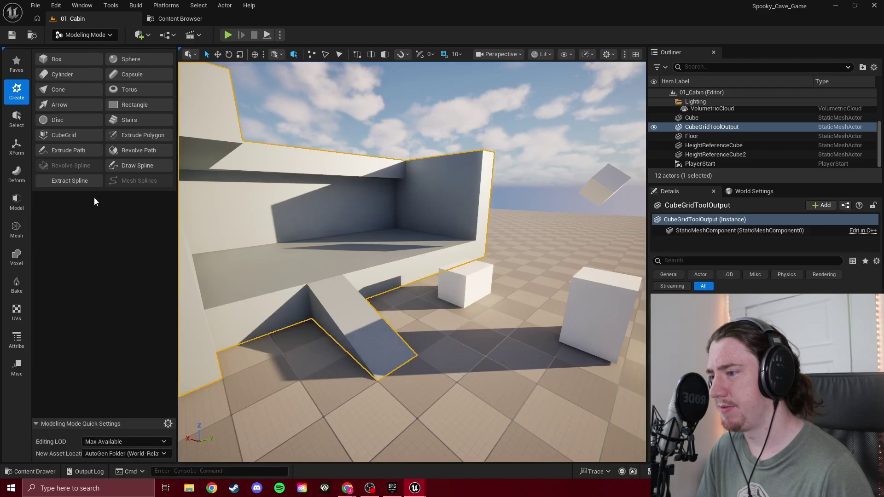
Set the collision mode for new mesh objects to Complex Only in the Modeling mode quick settings.
{"action": "left_click", "coordinate": [168, 424]}
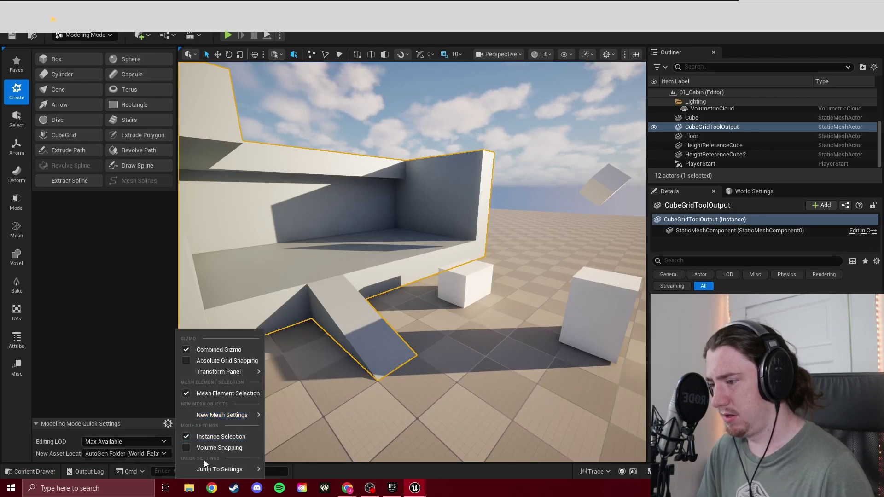
{"action": "mouse_move", "coordinate": [214, 471]}
{"action": "mouse_move", "coordinate": [245, 410]}
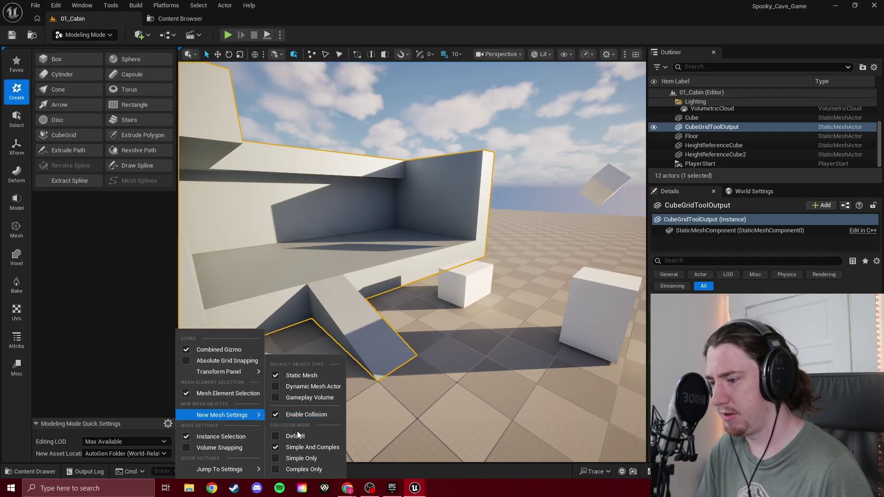
{"action": "left_click", "coordinate": [305, 469]}
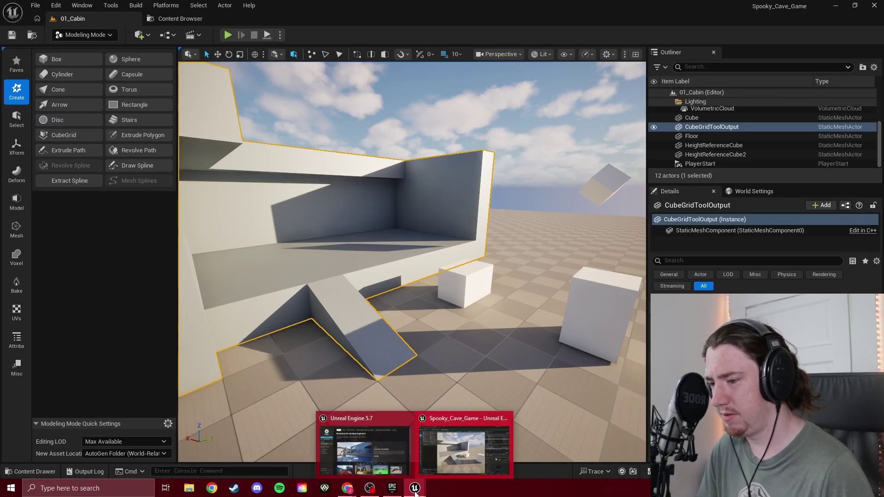
Switch to the "5.6 cube grid collision" thread in Chrome, read the replies below the Complex Only suggestion, and return to the Unreal Editor.
{"action": "mouse_move", "coordinate": [347, 488]}
{"action": "left_click", "coordinate": [374, 463]}
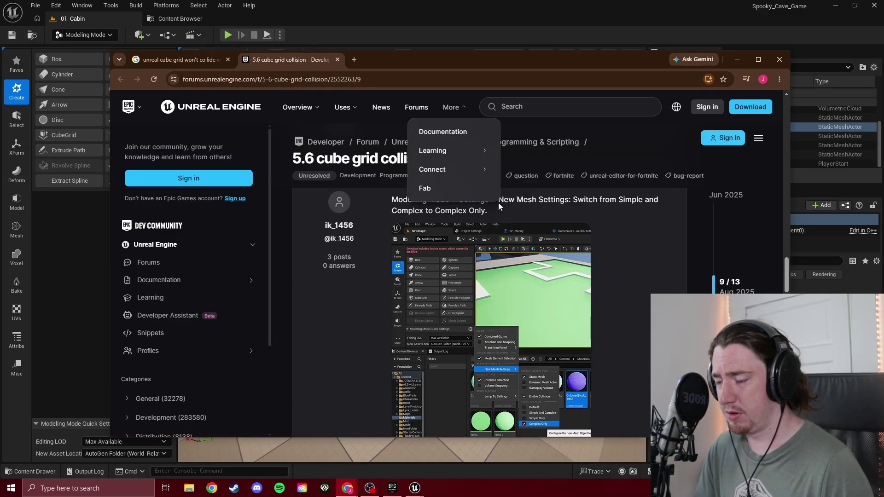
{"action": "scroll", "coordinate": [489, 253], "scroll_direction": "down", "scroll_amount": 4}
{"action": "left_click", "coordinate": [417, 300]}
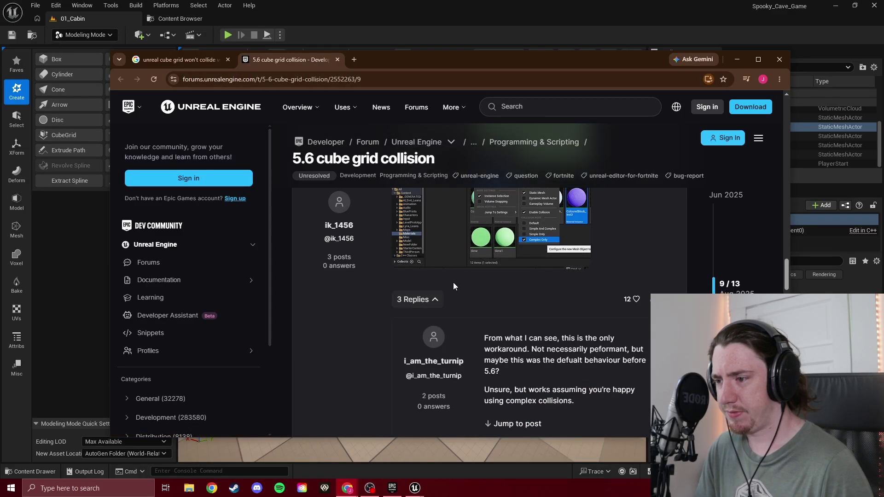
{"action": "scroll", "coordinate": [500, 305], "scroll_direction": "down", "scroll_amount": 1}
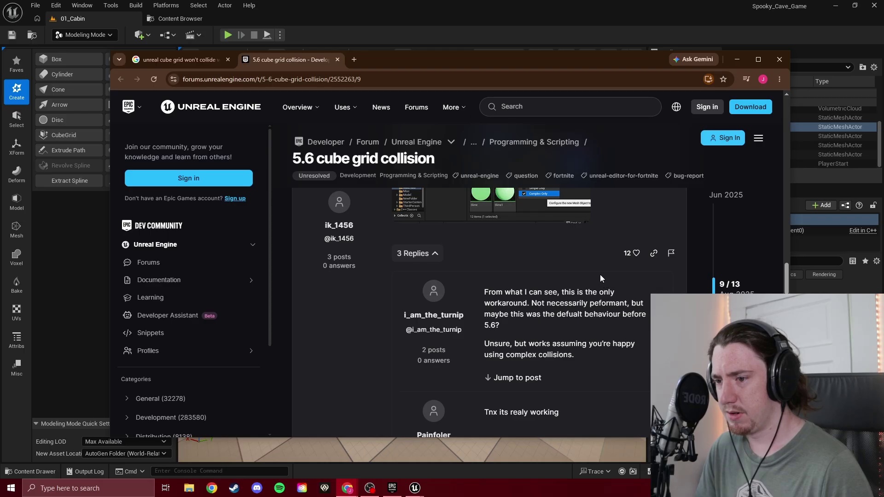
{"action": "scroll", "coordinate": [601, 274], "scroll_direction": "down", "scroll_amount": 2}
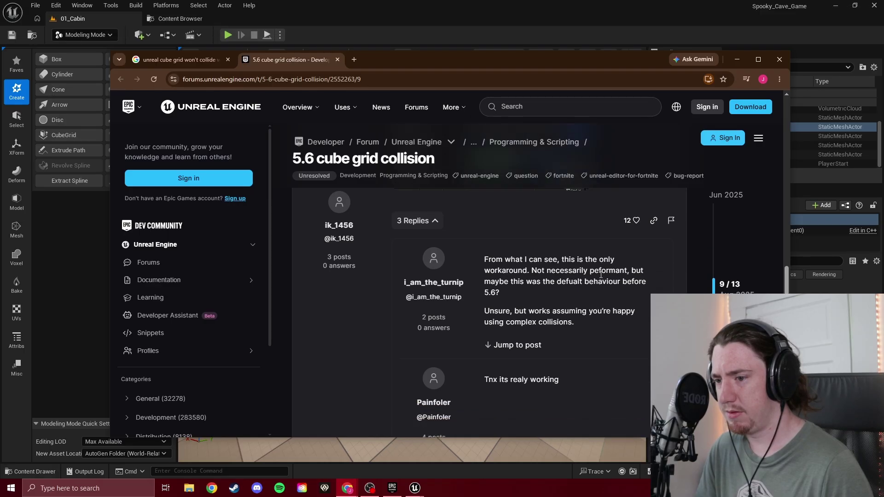
{"action": "scroll", "coordinate": [600, 275], "scroll_direction": "down", "scroll_amount": 3}
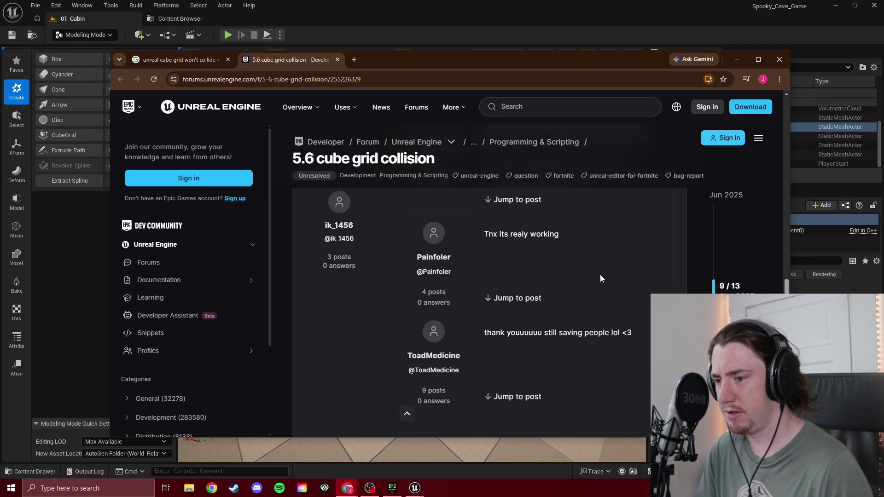
{"action": "left_click", "coordinate": [359, 5]}
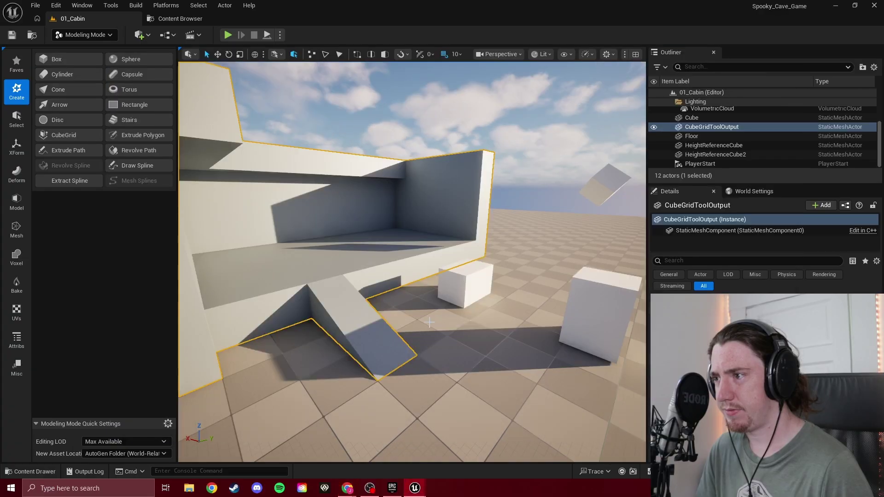
Reselect the cabin blockout mesh and choose Complex Only again as the new mesh collision mode.
{"action": "left_click", "coordinate": [422, 316]}
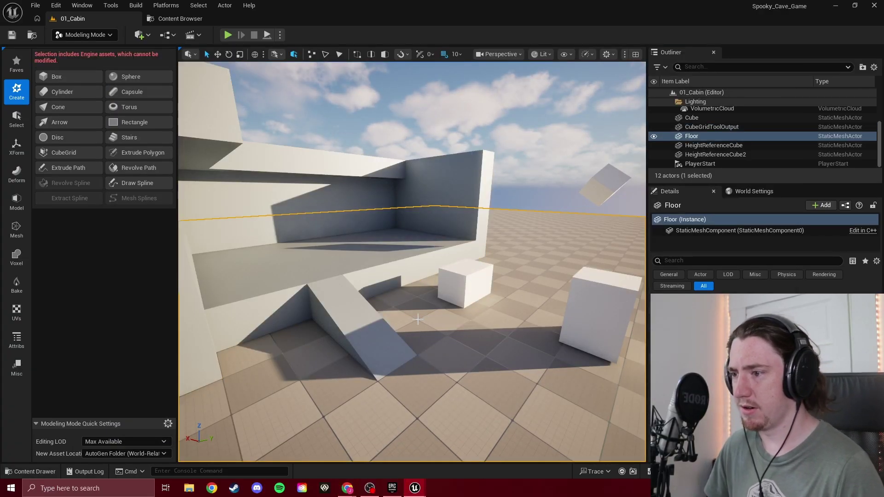
{"action": "left_click", "coordinate": [298, 261]}
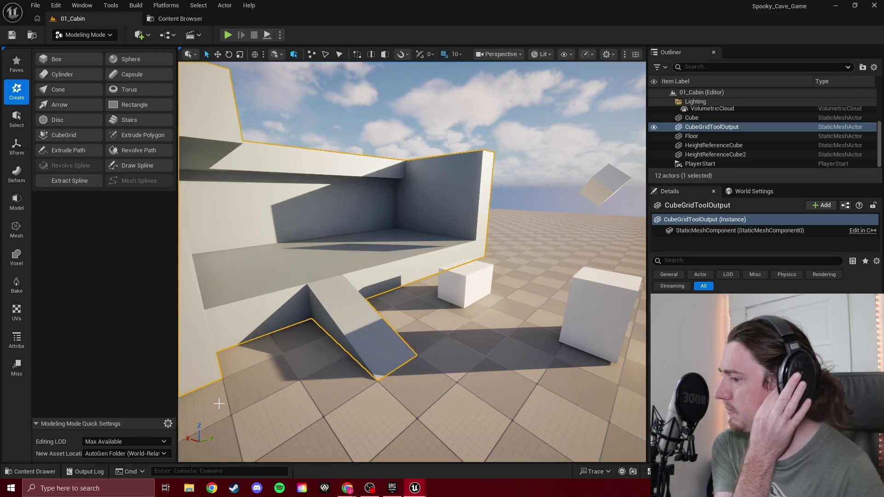
{"action": "left_click", "coordinate": [168, 423]}
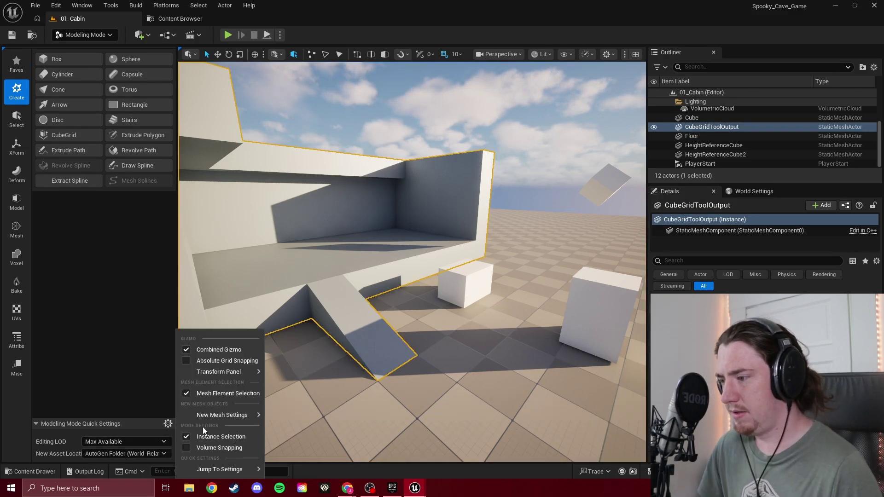
{"action": "mouse_move", "coordinate": [231, 419]}
{"action": "left_click", "coordinate": [293, 470]}
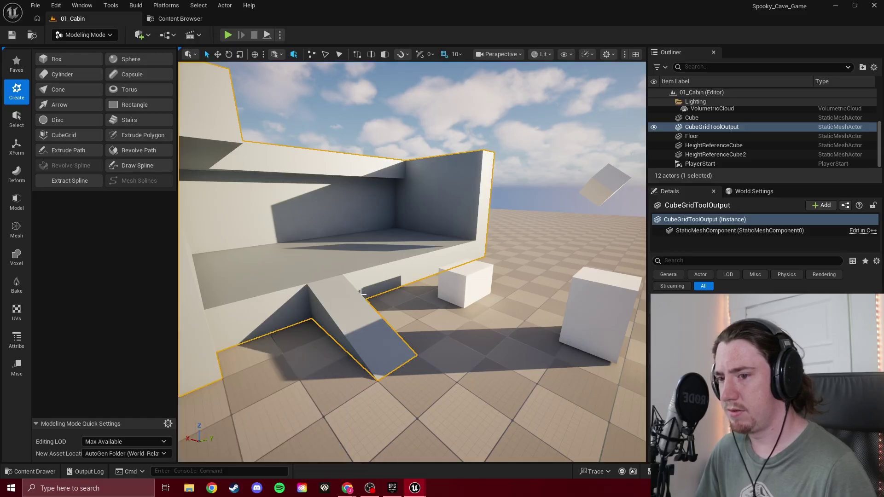
Play the level, walk the player into the cabin to test its collision, and stop the play session.
{"action": "left_click", "coordinate": [227, 36]}
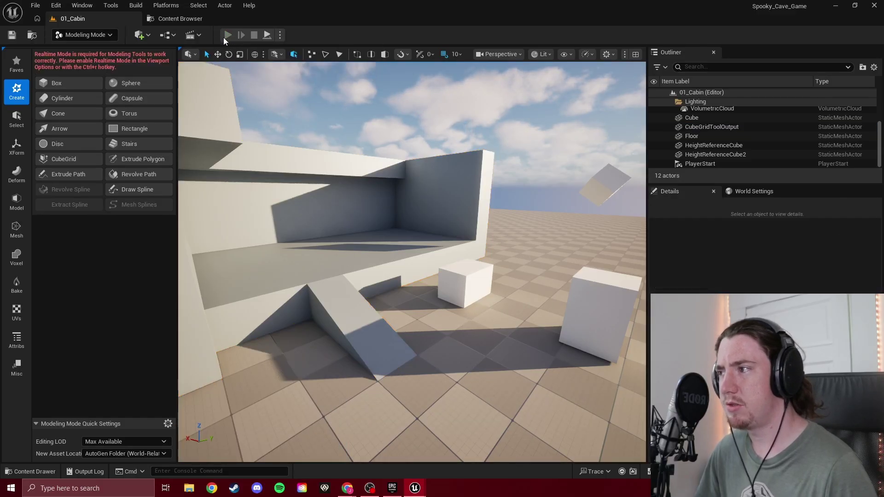
{"action": "key", "text": "w"}
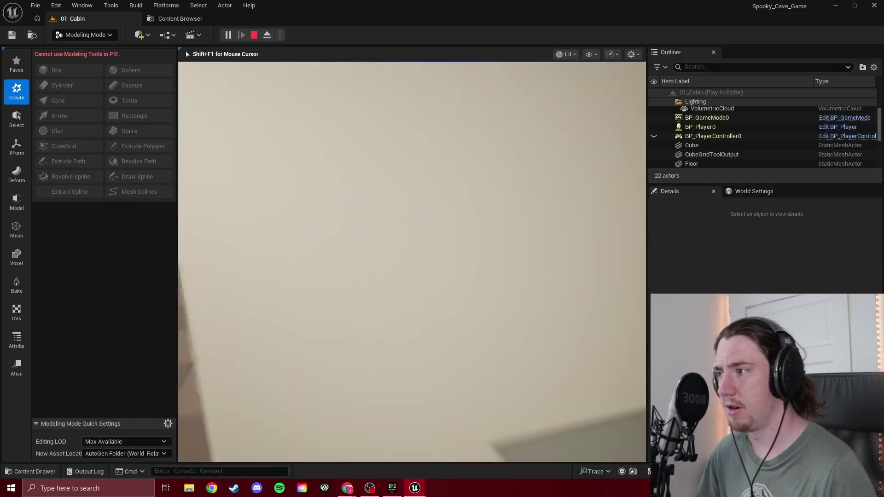
{"action": "key", "text": "Escape"}
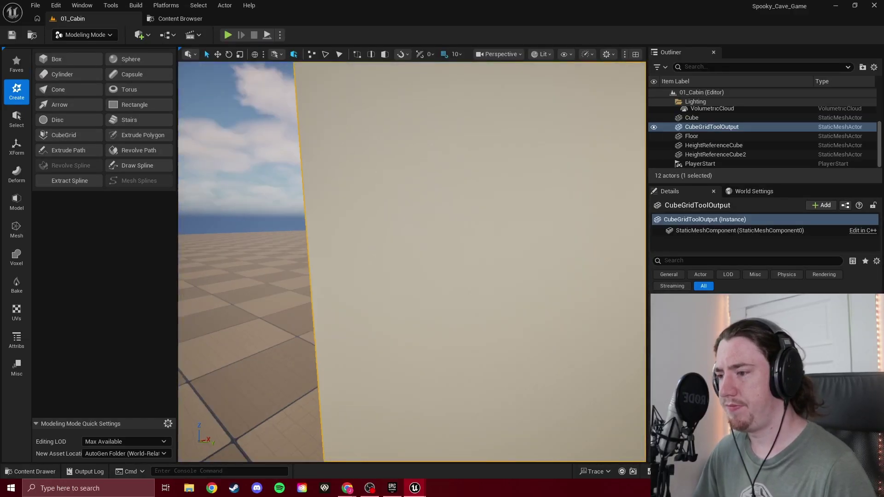
Edit the cabin mesh with CubeGrid and rebuild its 1000 by 600 interior floor by pushing it down and pulling it back up.
{"action": "key", "text": "f"}
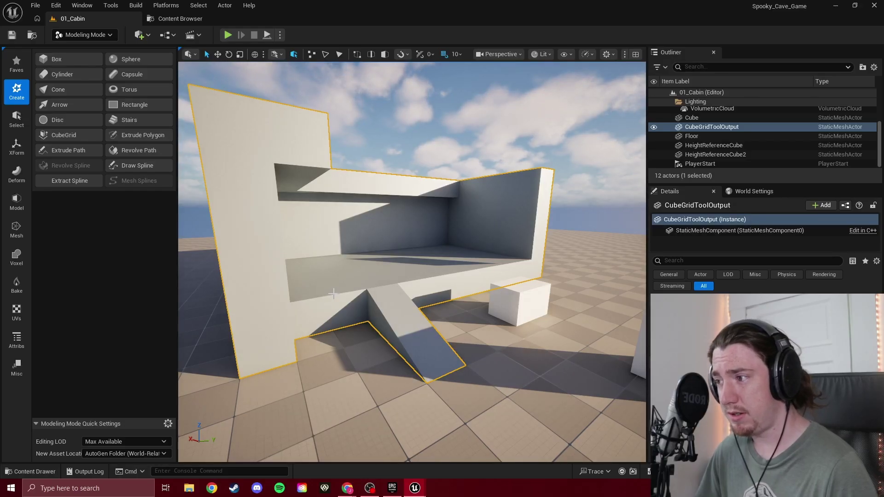
{"action": "left_click_drag", "start_coordinate": [336, 286], "coordinate": [336, 368], "text": "alt"}
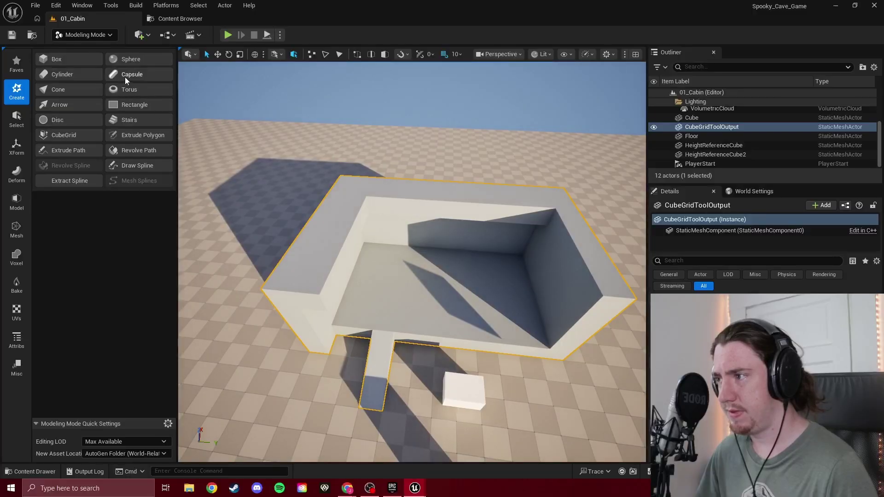
{"action": "left_click", "coordinate": [92, 132]}
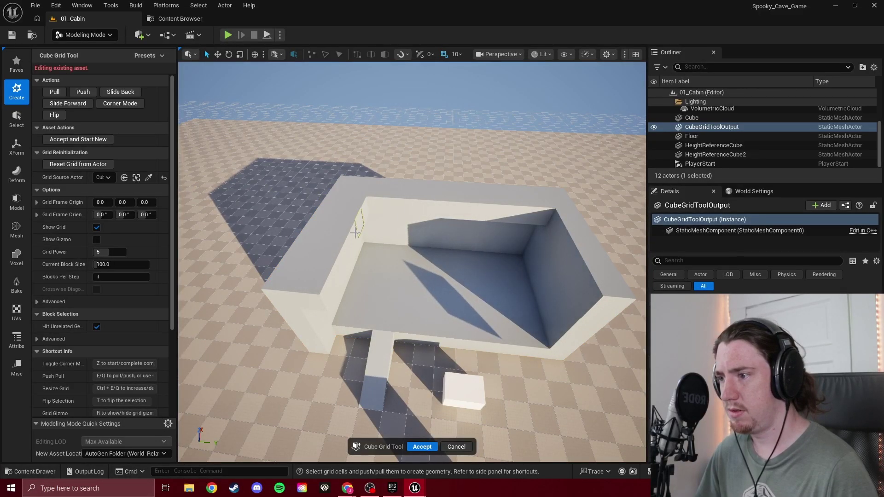
{"action": "left_click_drag", "start_coordinate": [348, 321], "coordinate": [519, 263]}
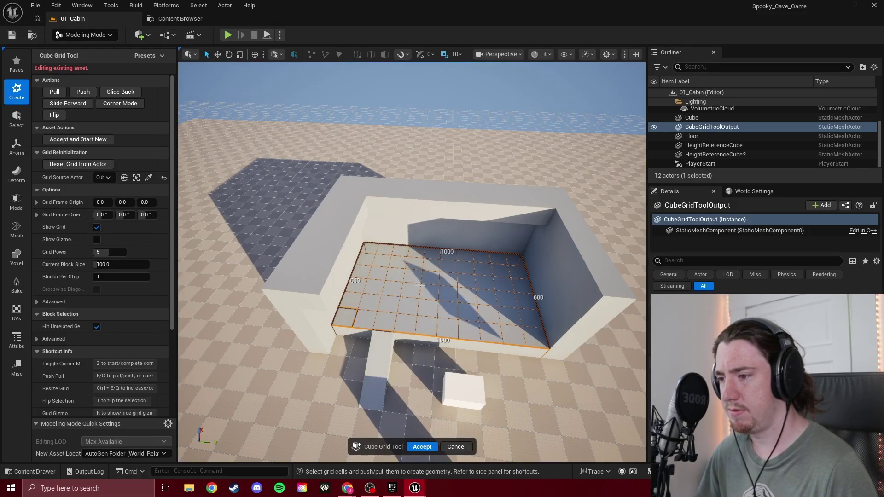
{"action": "key", "text": "q"}
{"action": "key", "text": "q"}
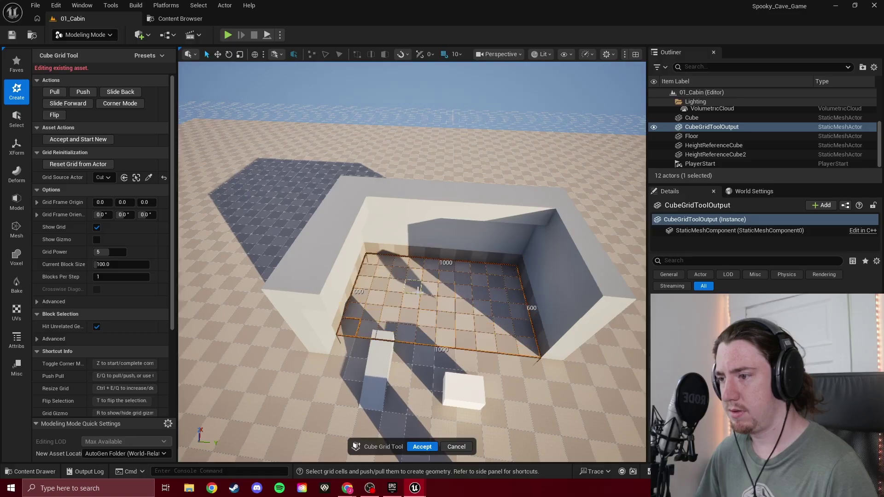
{"action": "key", "text": "e"}
{"action": "key", "text": "e"}
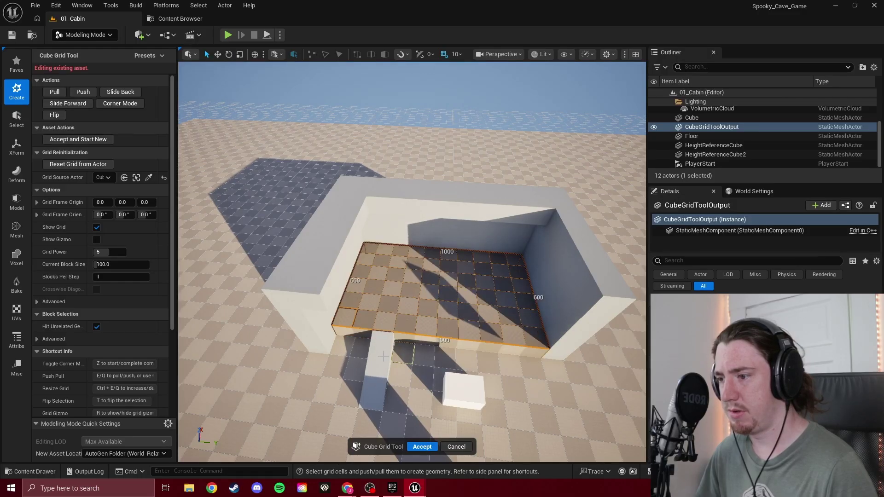
Rework the 100 by 300 ramp in Corner Mode by pushing and pulling its two cabin-side corners, and accept the CubeGrid edit.
{"action": "left_click_drag", "start_coordinate": [380, 346], "coordinate": [375, 389]}
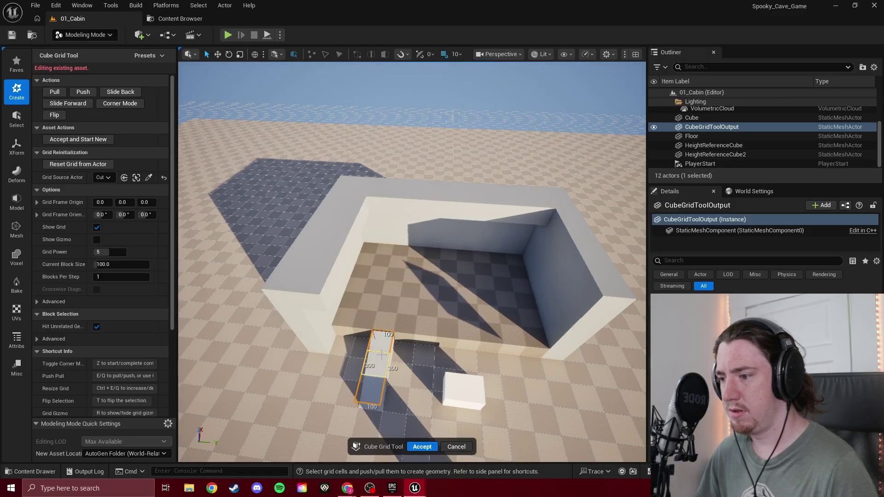
{"action": "right_click_drag", "start_coordinate": [404, 305], "coordinate": [404, 349]}
{"action": "key", "text": "w"}
{"action": "key", "text": "z"}
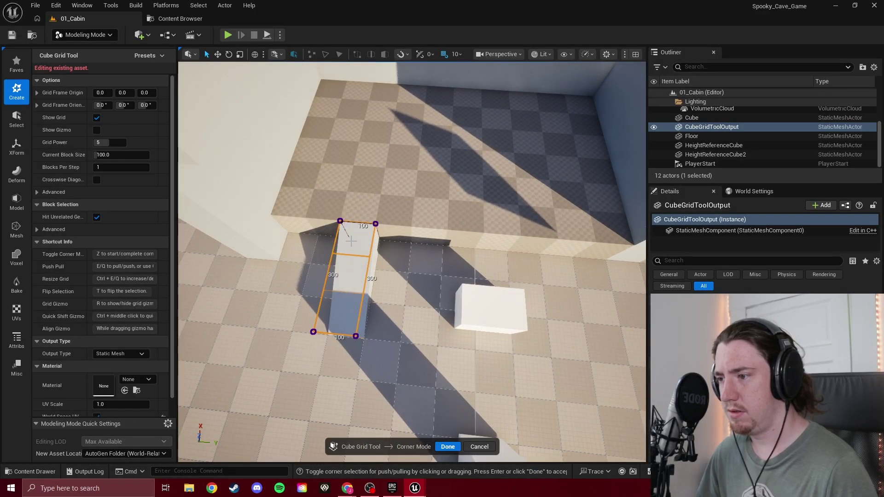
{"action": "left_click", "coordinate": [375, 224]}
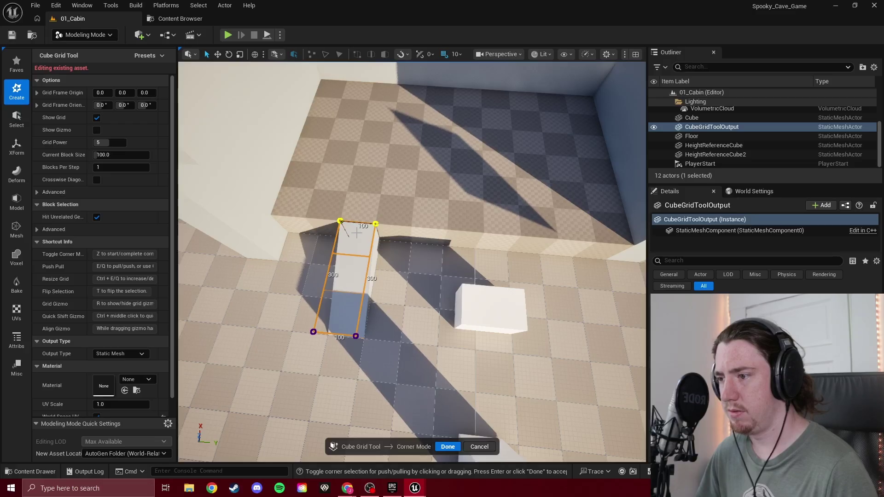
{"action": "key", "text": "q"}
{"action": "key", "text": "e"}
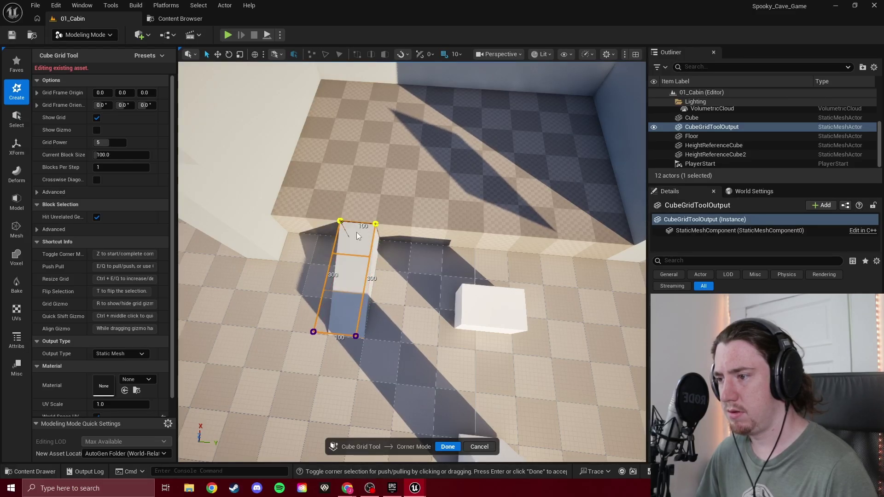
{"action": "left_click", "coordinate": [449, 447]}
{"action": "left_click", "coordinate": [423, 447]}
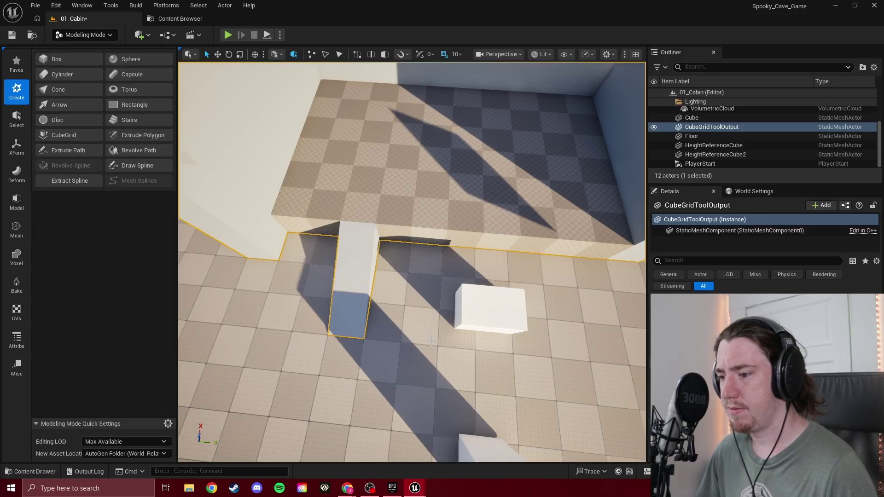
Play the level, walk the player at the ramp and cabin floor to test their collision, and stop the play session.
{"action": "left_click", "coordinate": [384, 312]}
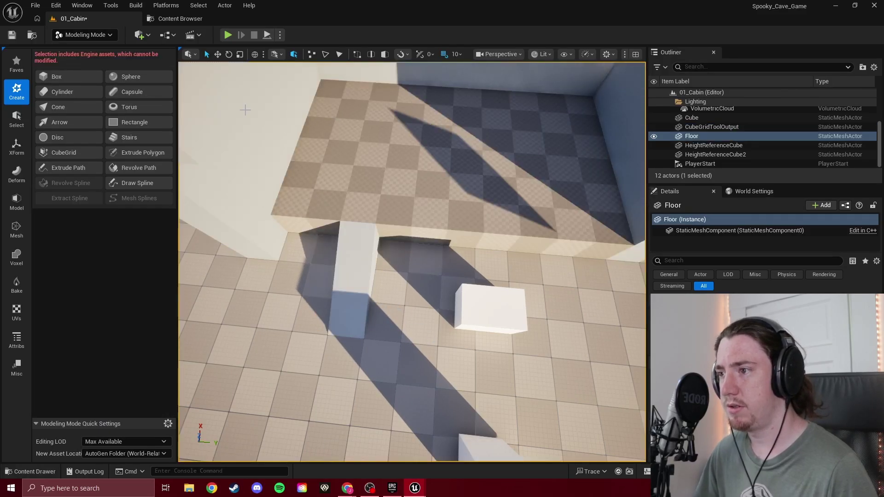
{"action": "left_click", "coordinate": [228, 35]}
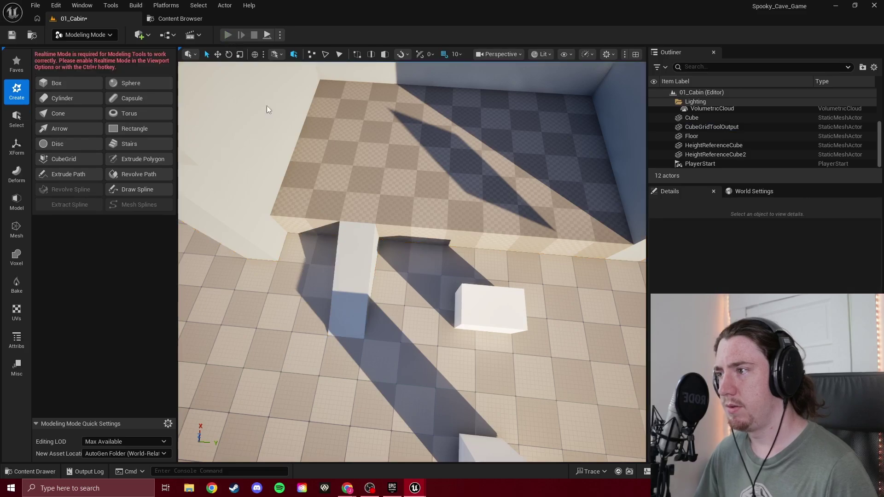
{"action": "left_click", "coordinate": [336, 209]}
{"action": "key", "text": "w"}
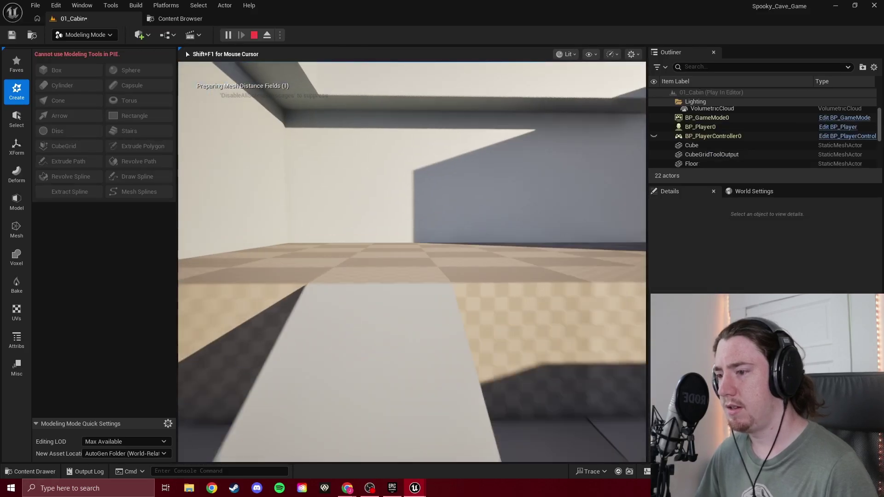
{"action": "key", "text": "w"}
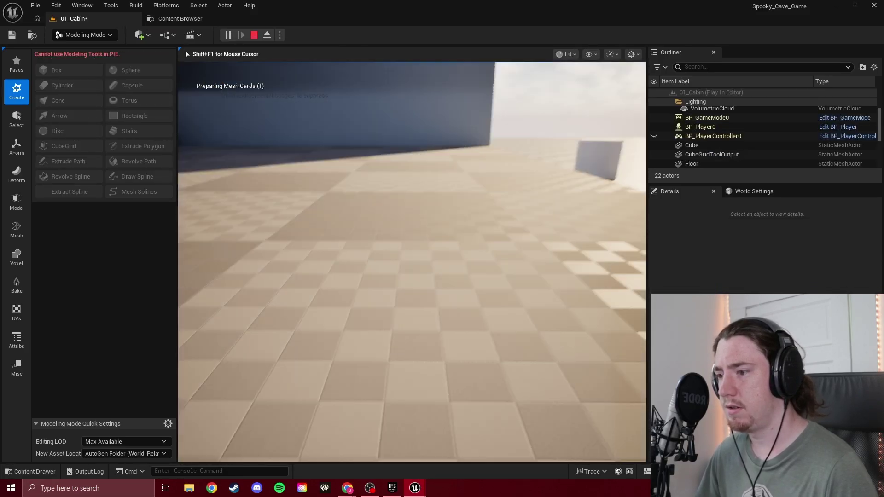
{"action": "key", "text": "w"}
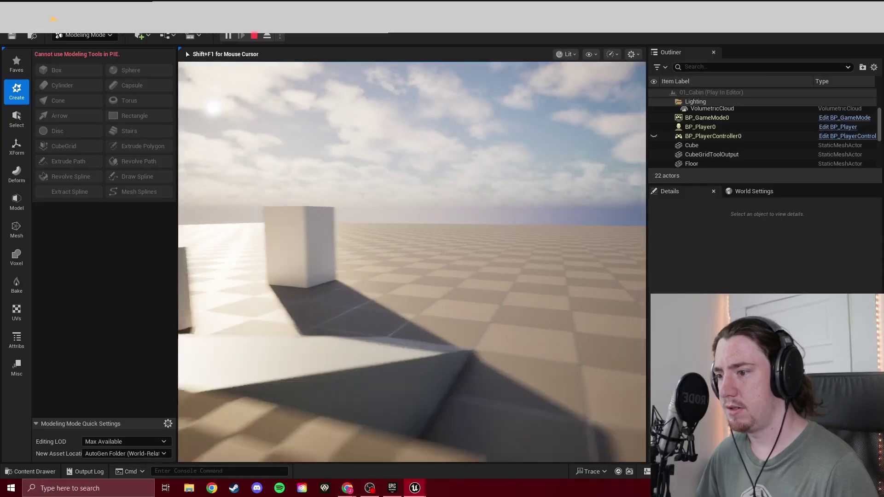
{"action": "key", "text": "Escape"}
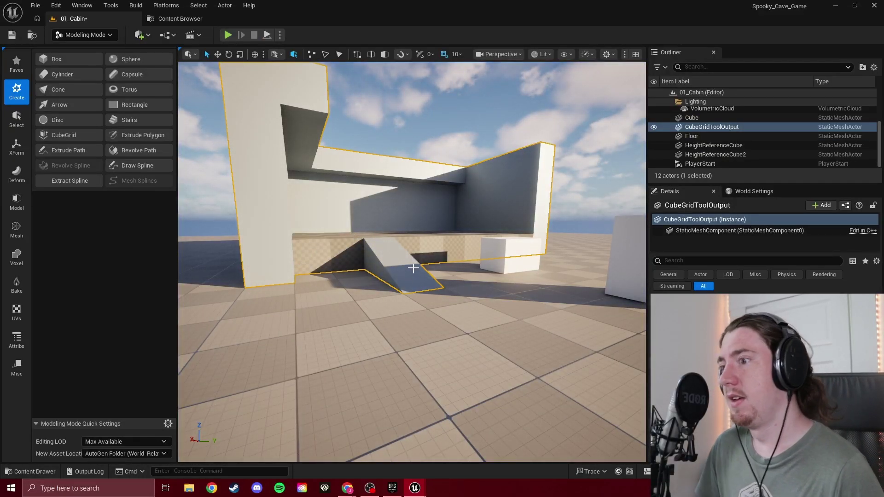
Edit the cabin mesh with CubeGrid, pull up a separate 500 by 500 block on the ground beside the cabin, and accept it.
{"action": "right_click_drag", "start_coordinate": [414, 268], "coordinate": [437, 283]}
{"action": "key", "text": "s"}
{"action": "left_click", "coordinate": [63, 135]}
{"action": "right_click_drag", "start_coordinate": [296, 210], "coordinate": [307, 220]}
{"action": "left_click_drag", "start_coordinate": [366, 236], "coordinate": [575, 246]}
{"action": "key", "text": "e"}
{"action": "key", "text": "e"}
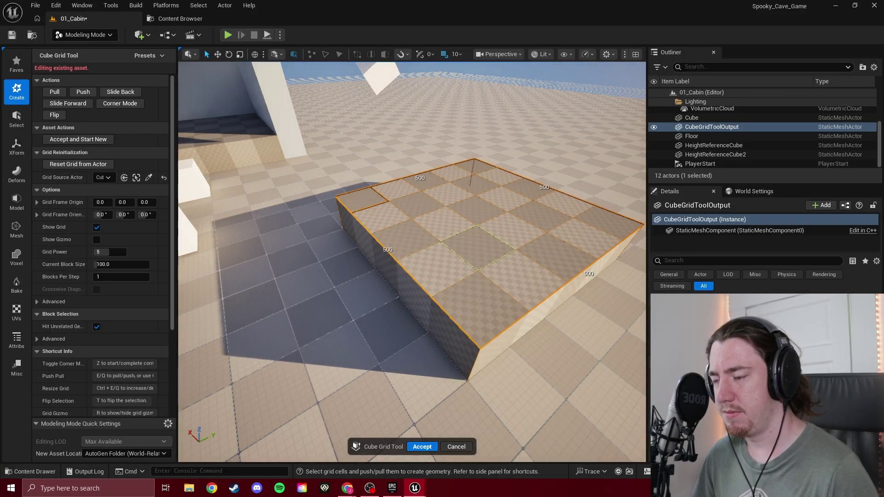
{"action": "right_click_drag", "start_coordinate": [477, 248], "coordinate": [406, 244]}
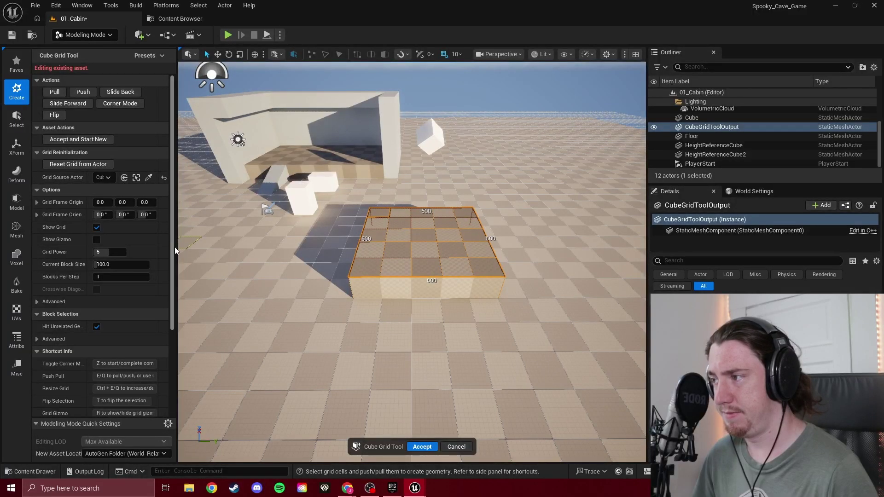
{"action": "left_click", "coordinate": [422, 446]}
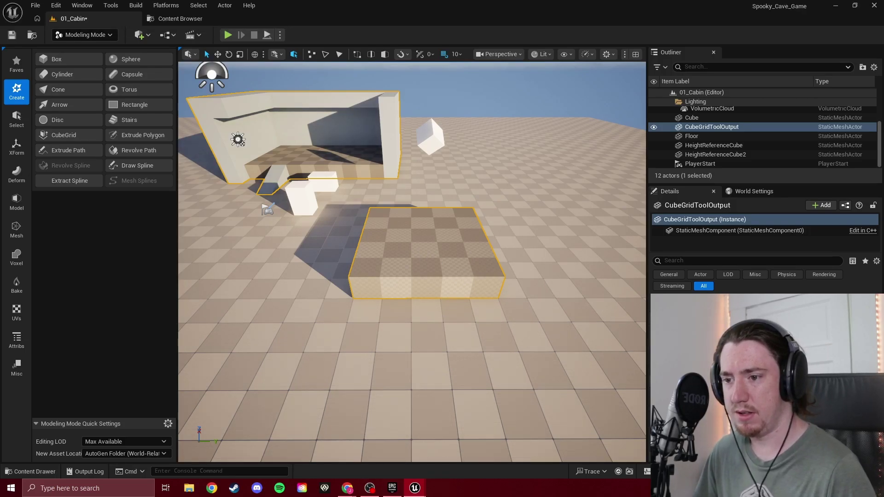
Compare the details of the CubeGrid mesh with those of HeightReferenceCube, including the physical material choices.
{"action": "left_click", "coordinate": [444, 261]}
{"action": "left_click", "coordinate": [438, 237]}
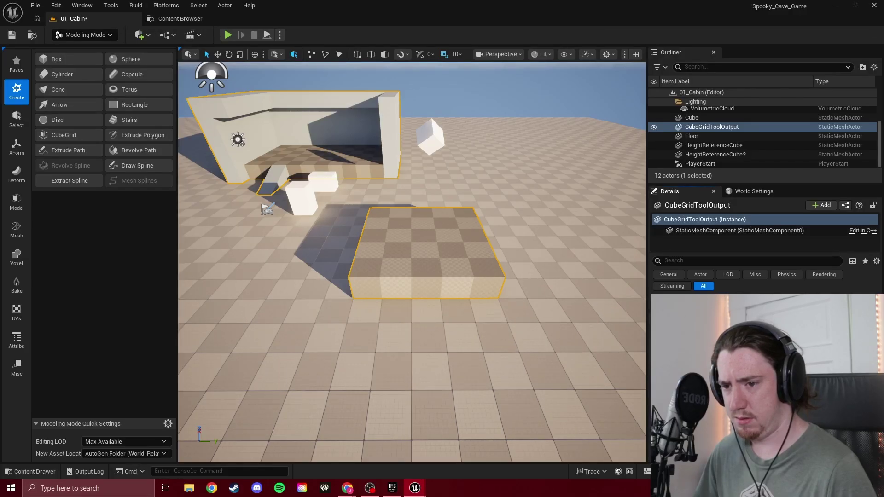
{"action": "left_click", "coordinate": [803, 346]}
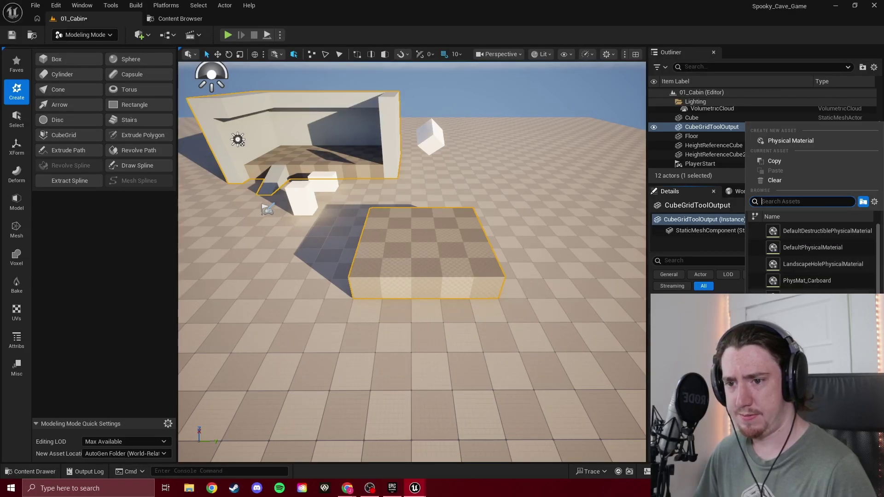
{"action": "key", "text": "Escape"}
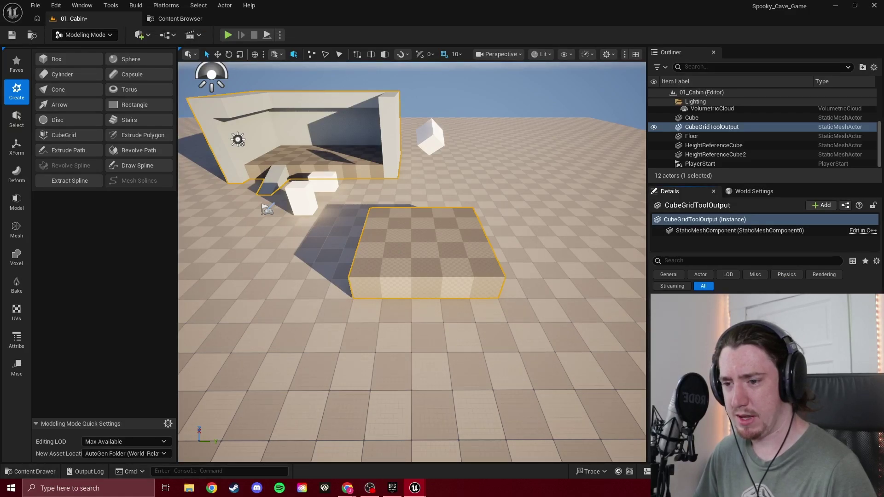
{"action": "left_click", "coordinate": [306, 199]}
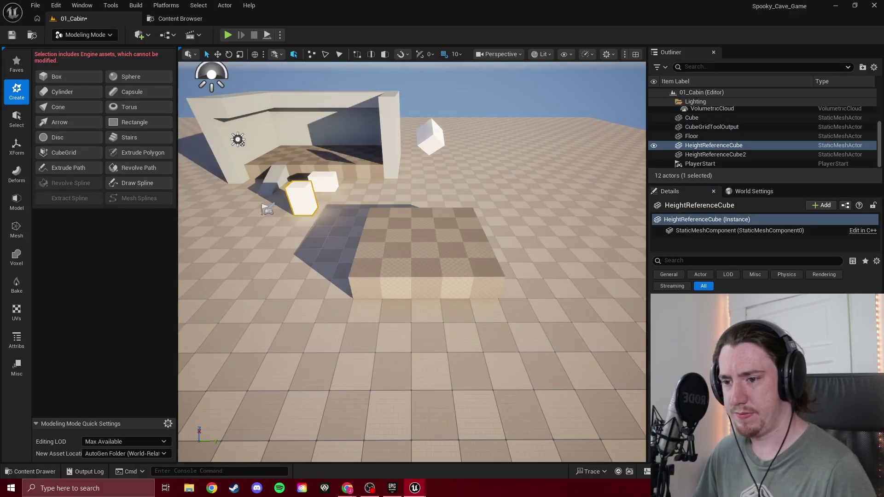
{"action": "left_click", "coordinate": [395, 233]}
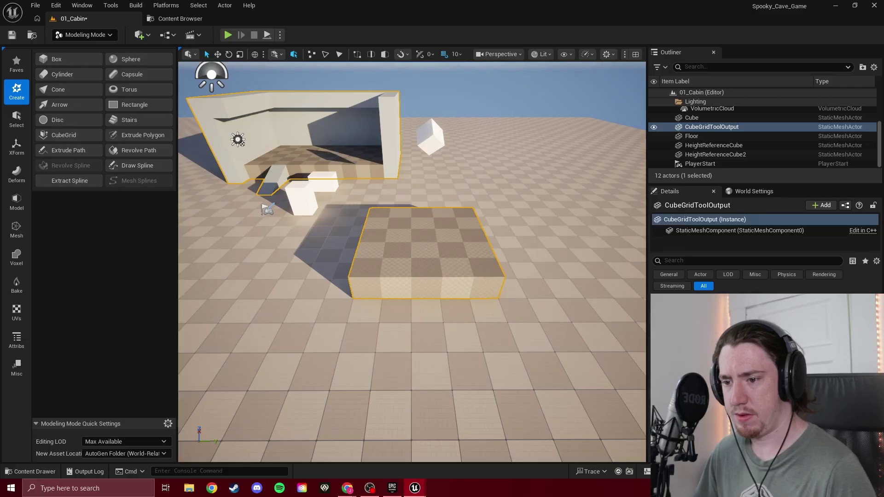
Try the PhysicsActor collision preset on the CubeGrid mesh, and play the level to test collision with the separate block.
{"action": "left_click", "coordinate": [773, 395]}
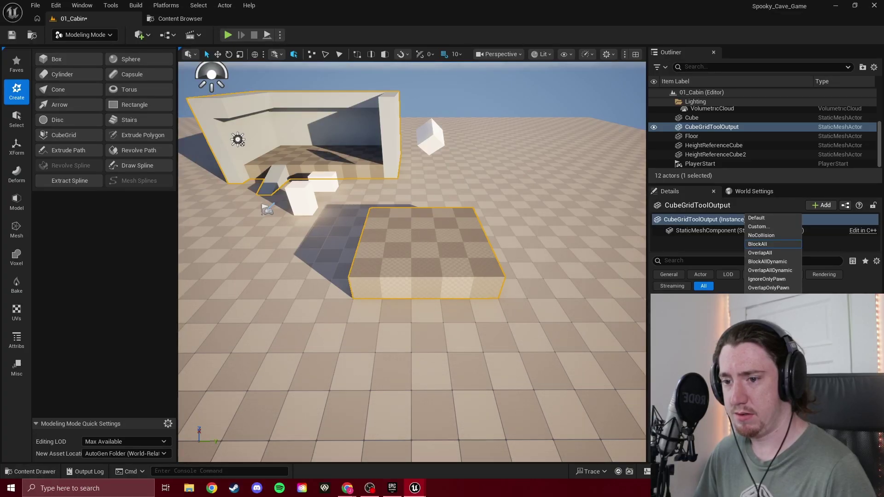
{"action": "left_click", "coordinate": [773, 395]}
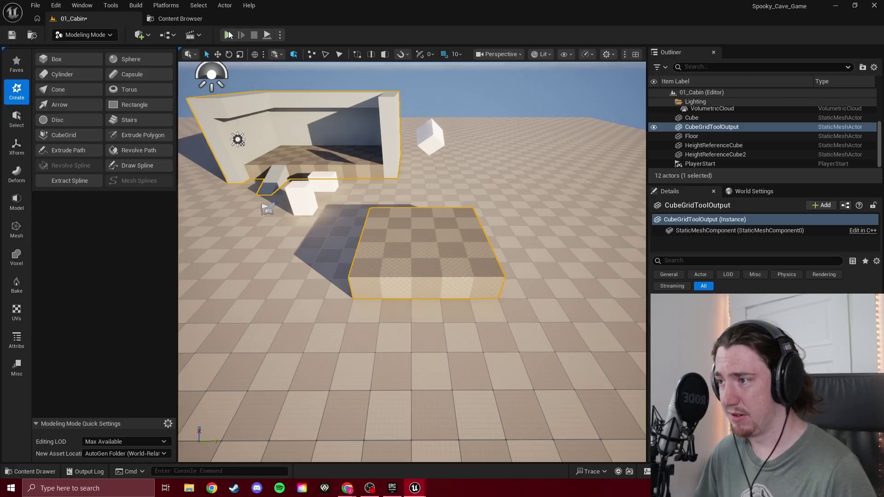
{"action": "left_click", "coordinate": [229, 35]}
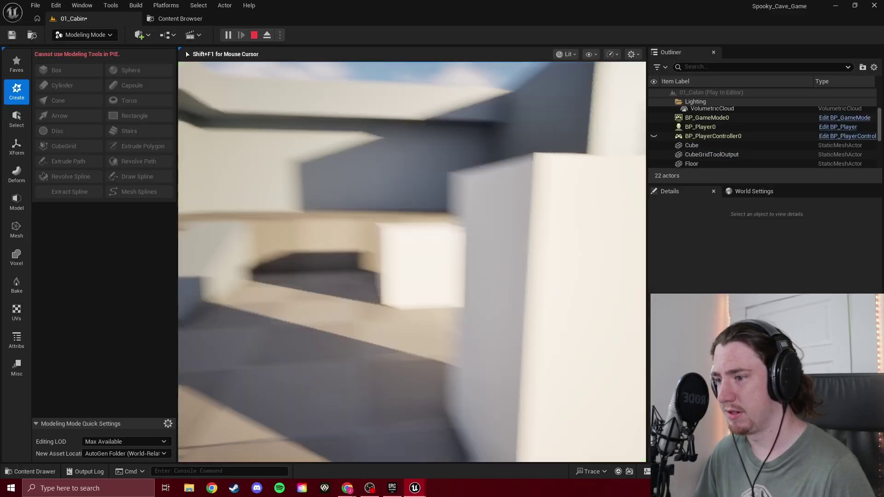
{"action": "key", "text": "w"}
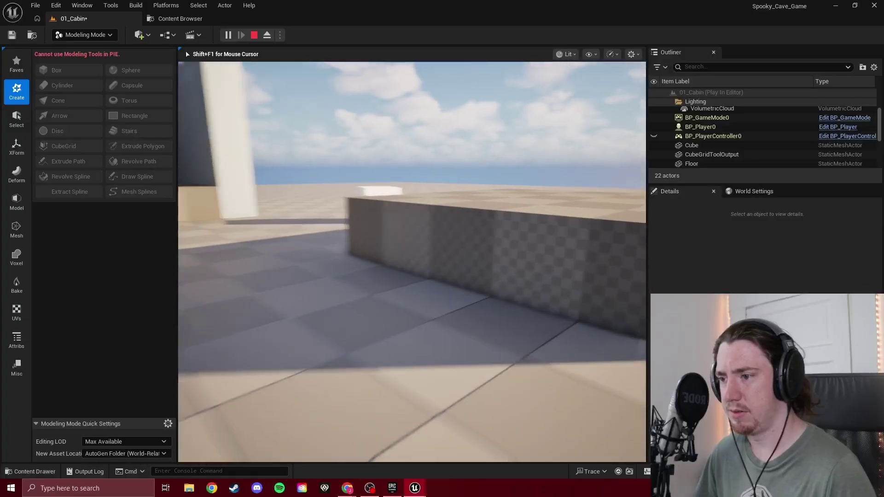
{"action": "key", "text": "Escape"}
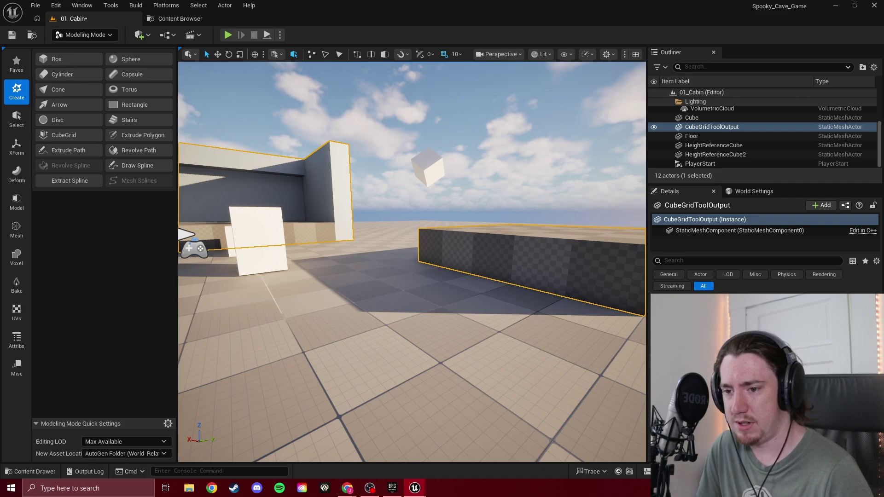
Set the CubeGrid mesh's collision preset to BlockAll, switch it to BlockAllDynamic, and deselect the mesh.
{"action": "left_click", "coordinate": [773, 336]}
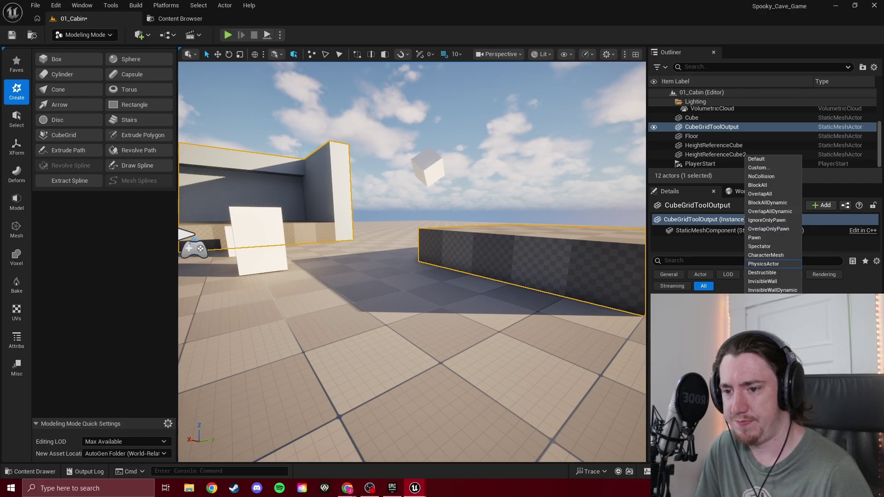
{"action": "left_click", "coordinate": [764, 185]}
{"action": "left_click", "coordinate": [773, 300]}
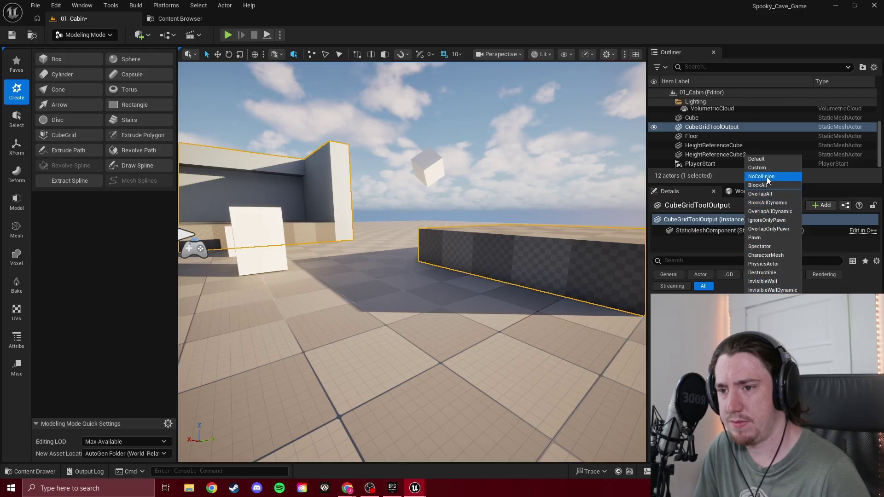
{"action": "left_click", "coordinate": [783, 203]}
{"action": "left_click", "coordinate": [555, 326]}
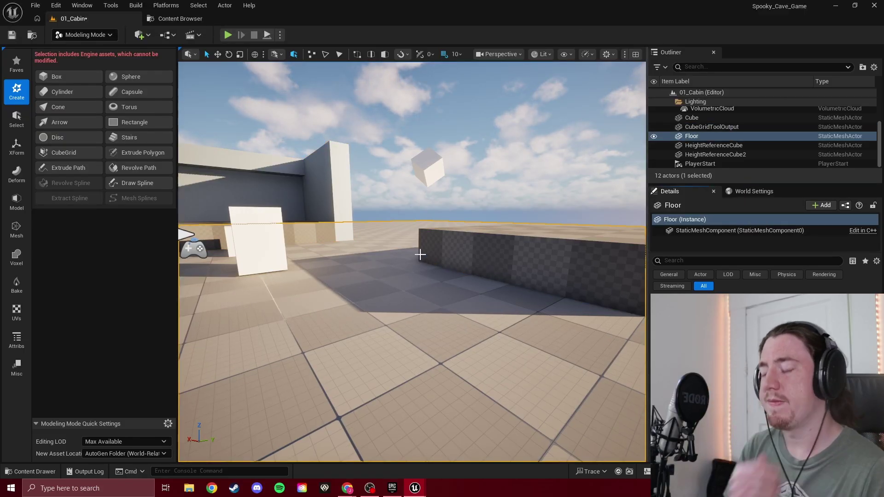
Reopen the "5.6 cube grid collision" thread in Chrome, reread the Complex Only post and its replies, and return to the Unreal Editor.
{"action": "mouse_move", "coordinate": [493, 268]}
{"action": "right_mouse_down"}
{"action": "mouse_move", "coordinate": [486, 216]}
{"action": "mouse_move", "coordinate": [488, 254]}
{"action": "right_mouse_up"}
{"action": "right_click_drag", "start_coordinate": [410, 252], "coordinate": [412, 252]}
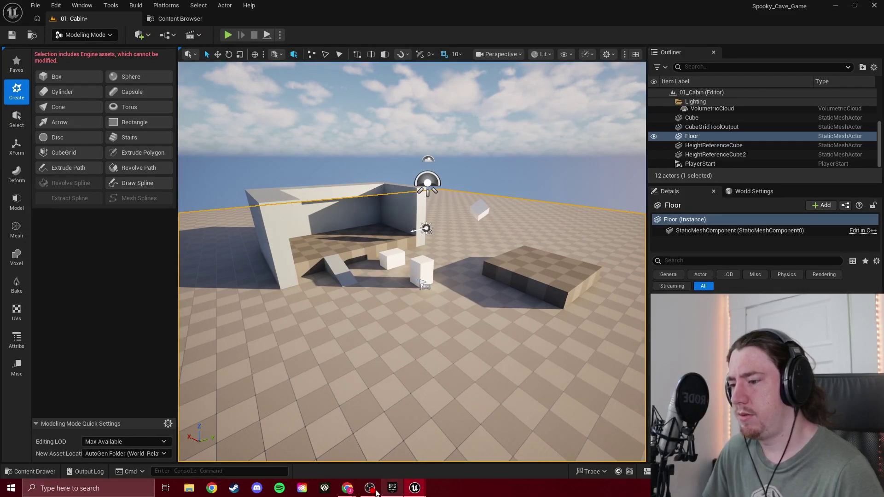
{"action": "mouse_move", "coordinate": [347, 488]}
{"action": "left_click", "coordinate": [385, 442]}
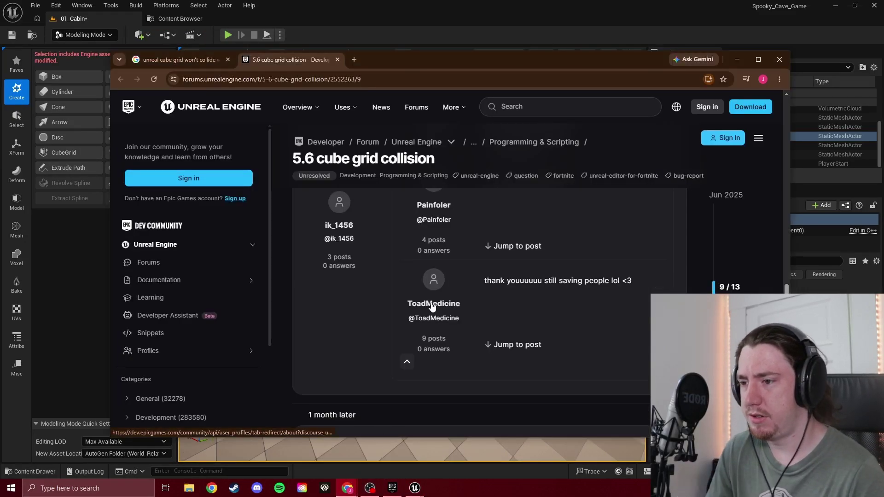
{"action": "scroll", "coordinate": [463, 297], "scroll_direction": "up", "scroll_amount": 9}
{"action": "scroll", "coordinate": [464, 302], "scroll_direction": "down", "scroll_amount": 5}
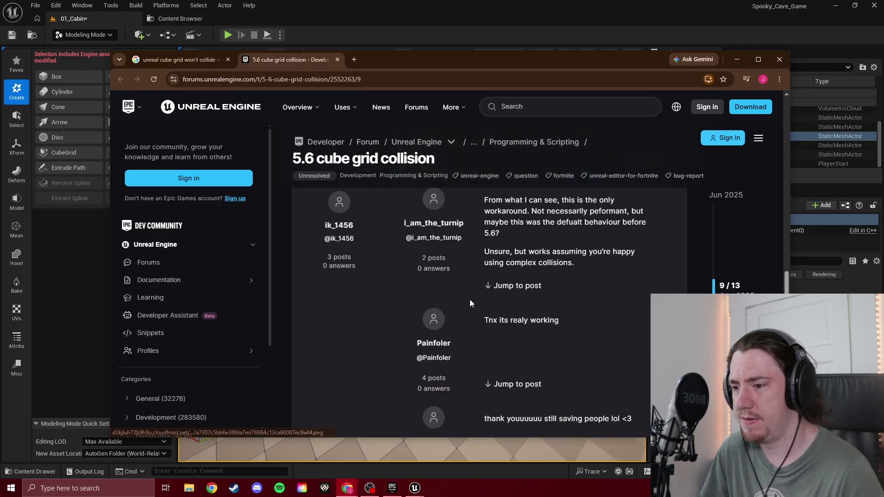
{"action": "scroll", "coordinate": [466, 304], "scroll_direction": "up", "scroll_amount": 8}
{"action": "scroll", "coordinate": [464, 303], "scroll_direction": "up", "scroll_amount": 1}
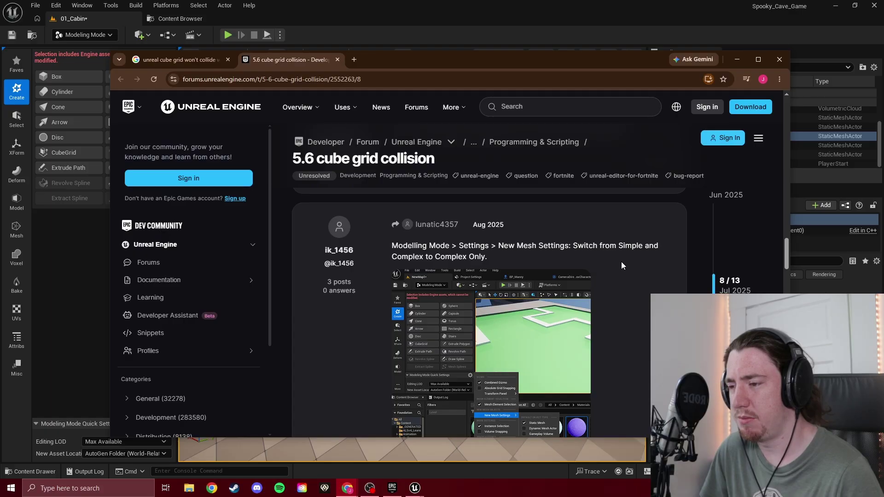
{"action": "scroll", "coordinate": [622, 265], "scroll_direction": "down", "scroll_amount": 2}
{"action": "scroll", "coordinate": [621, 262], "scroll_direction": "down", "scroll_amount": 1}
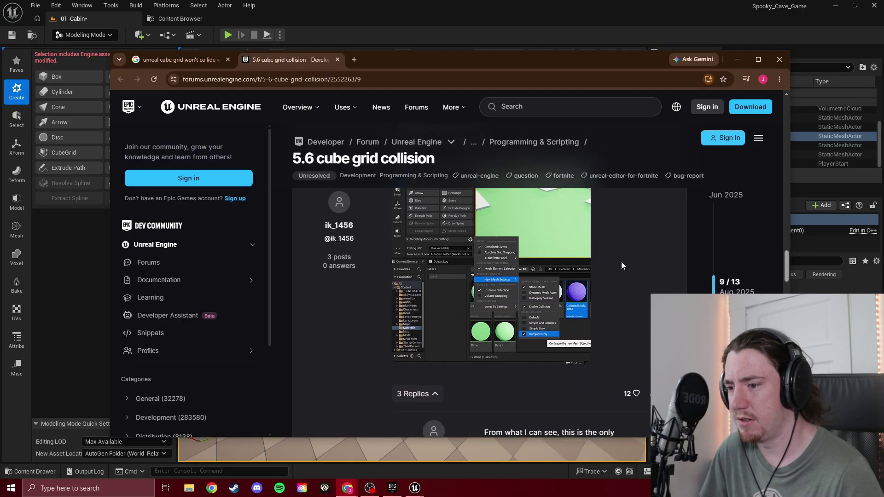
{"action": "scroll", "coordinate": [622, 257], "scroll_direction": "down", "scroll_amount": 4}
{"action": "scroll", "coordinate": [626, 248], "scroll_direction": "up", "scroll_amount": 5}
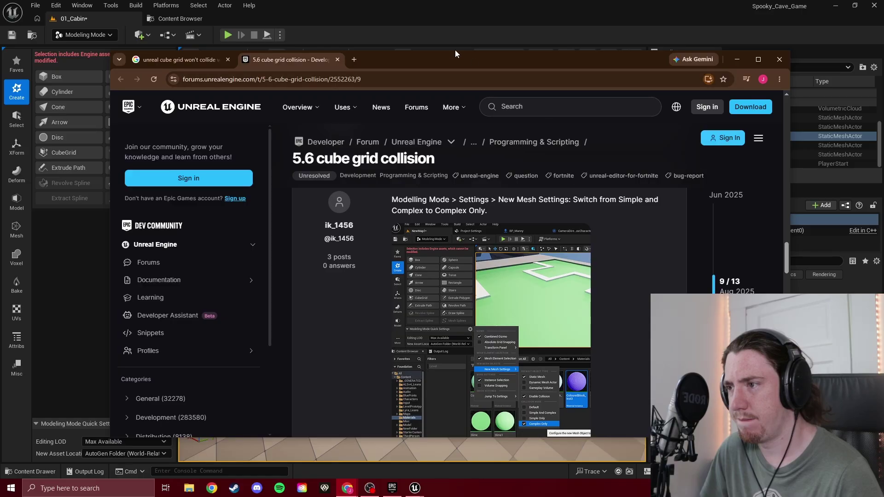
{"action": "left_click", "coordinate": [372, 6]}
Return to the Unreal Editor and set the Modeling Mode collision mode for new mesh objects to Simple Only.
{"action": "left_click", "coordinate": [342, 242]}
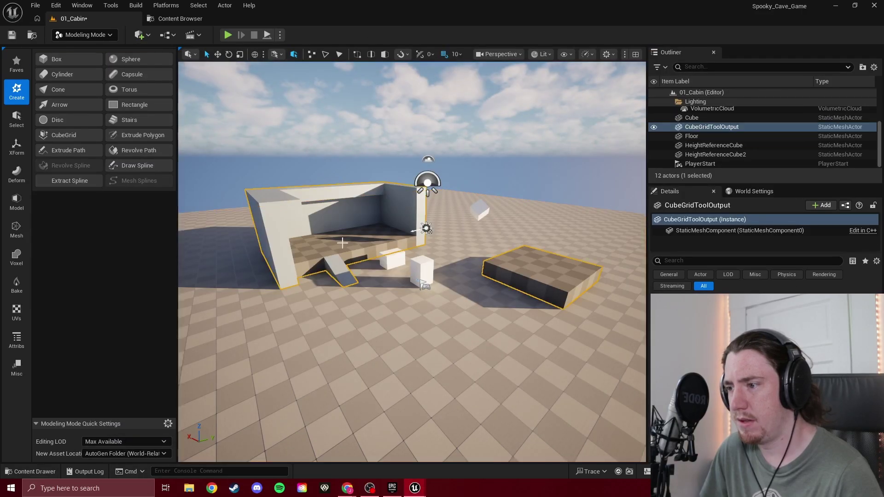
{"action": "left_click", "coordinate": [168, 423]}
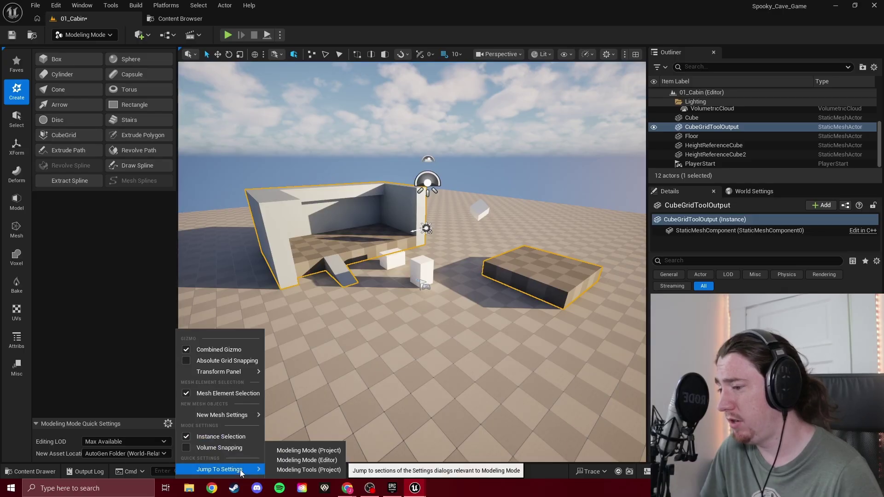
{"action": "mouse_move", "coordinate": [243, 416]}
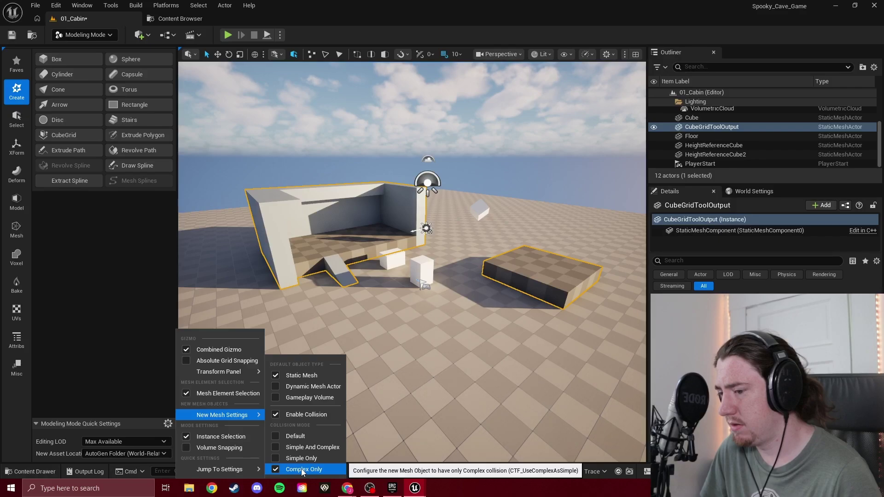
{"action": "left_click", "coordinate": [296, 458]}
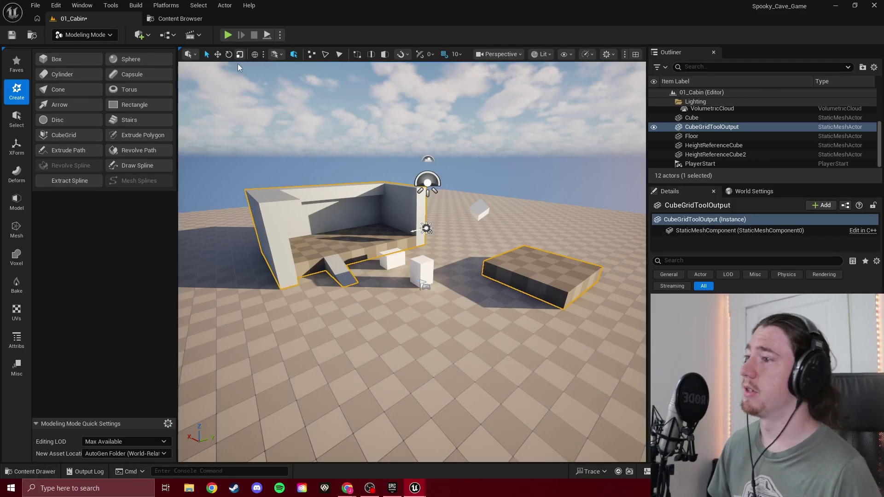
Edit the cabin mesh with CubeGrid, selecting the 1000 by 600 floor area inside the walls and pulling it, and accept the edit.
{"action": "scroll", "coordinate": [362, 171], "scroll_direction": "up", "scroll_amount": 5}
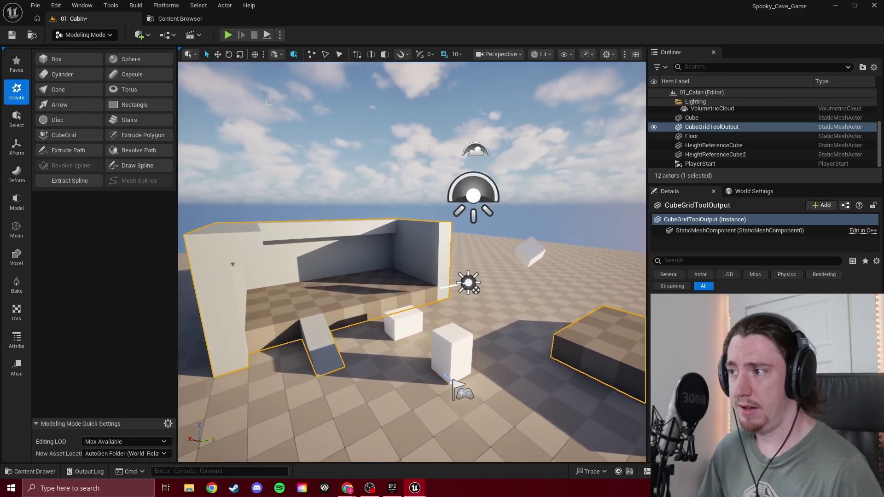
{"action": "right_click_drag", "start_coordinate": [355, 242], "coordinate": [359, 274]}
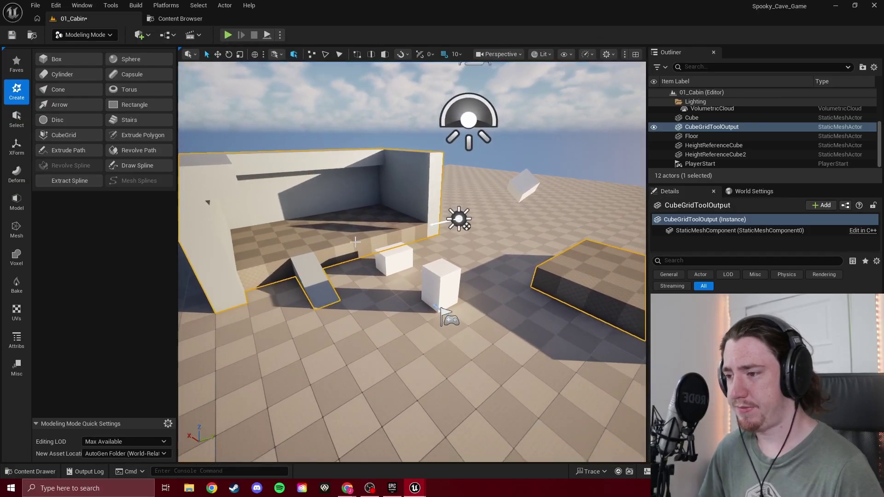
{"action": "right_click_drag", "start_coordinate": [258, 255], "coordinate": [244, 255]}
{"action": "key", "text": "w"}
{"action": "right_click_drag", "start_coordinate": [355, 233], "coordinate": [328, 248]}
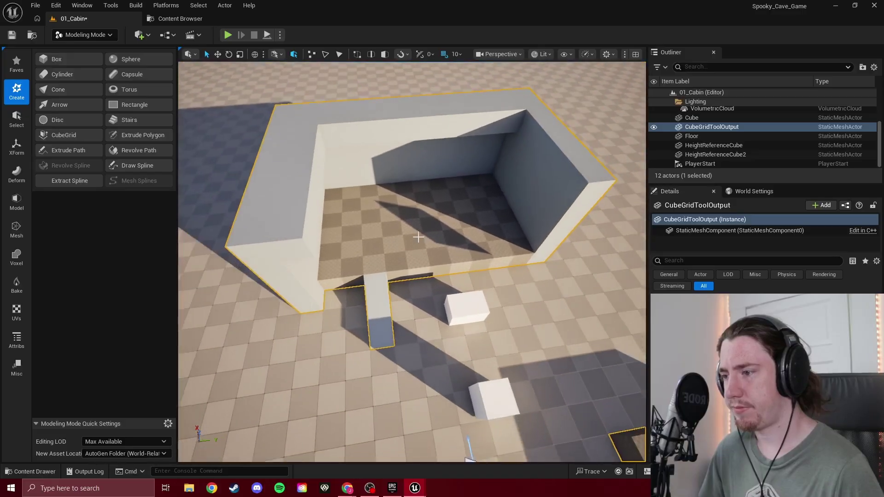
{"action": "left_click", "coordinate": [86, 133]}
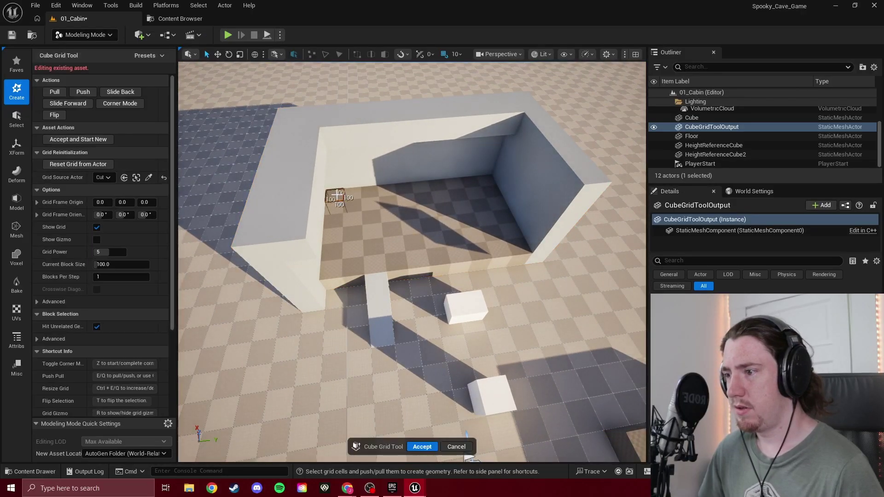
{"action": "left_click_drag", "start_coordinate": [337, 196], "coordinate": [522, 244]}
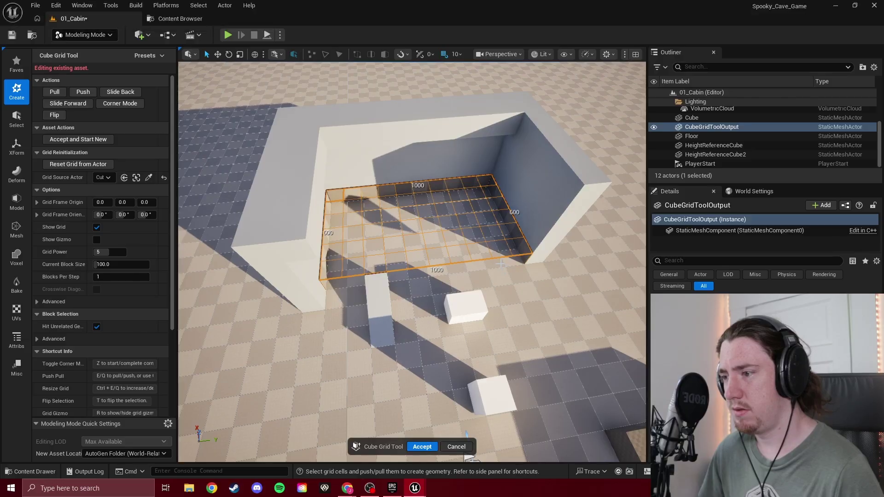
{"action": "key", "text": "e"}
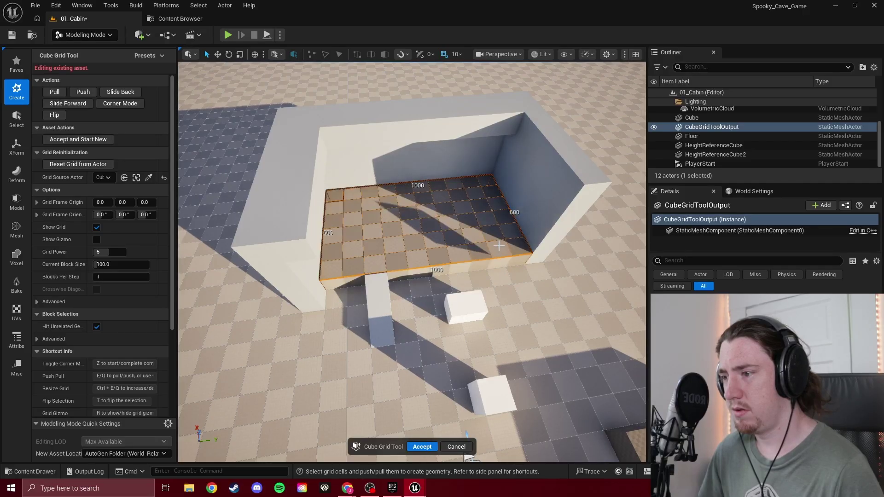
{"action": "left_click", "coordinate": [423, 448]}
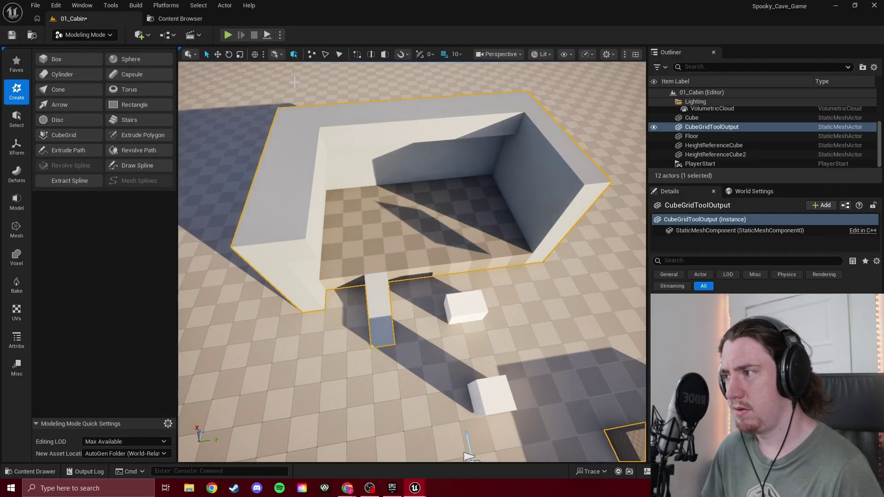
Play the level, walk through the cabin and around the separate block to test player collision, and stop playing.
{"action": "left_click", "coordinate": [231, 36]}
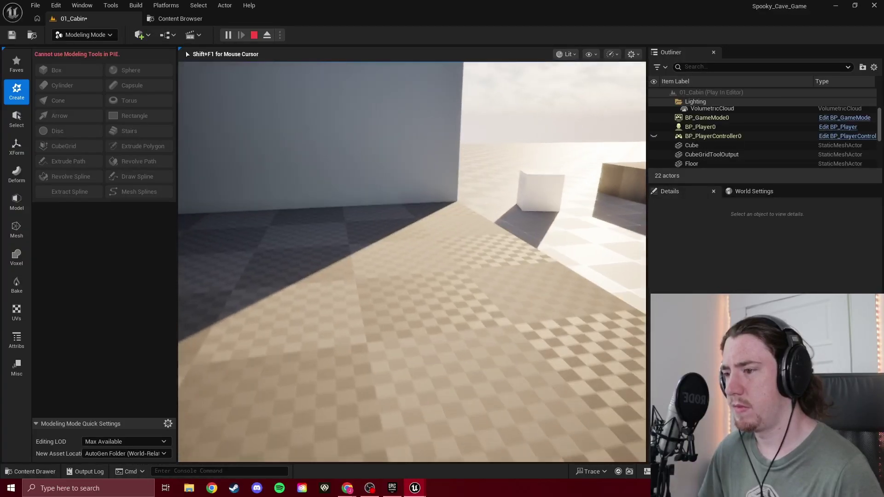
{"action": "key", "text": "w"}
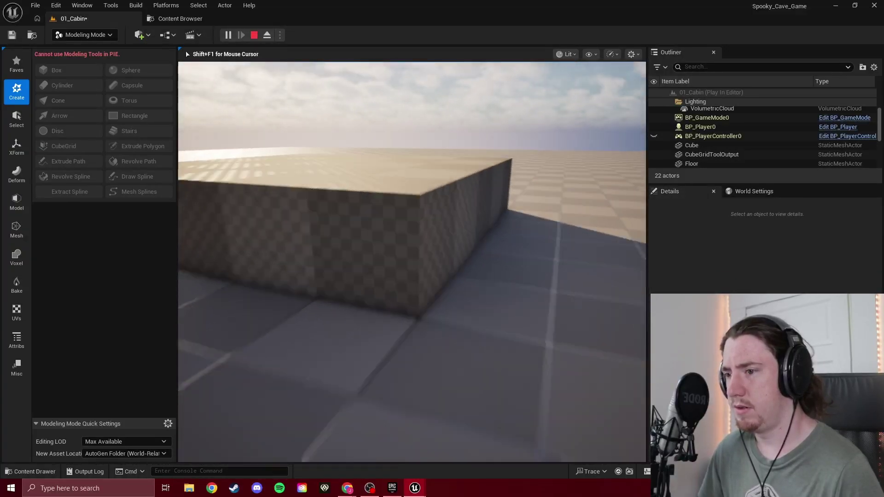
{"action": "key", "text": "w"}
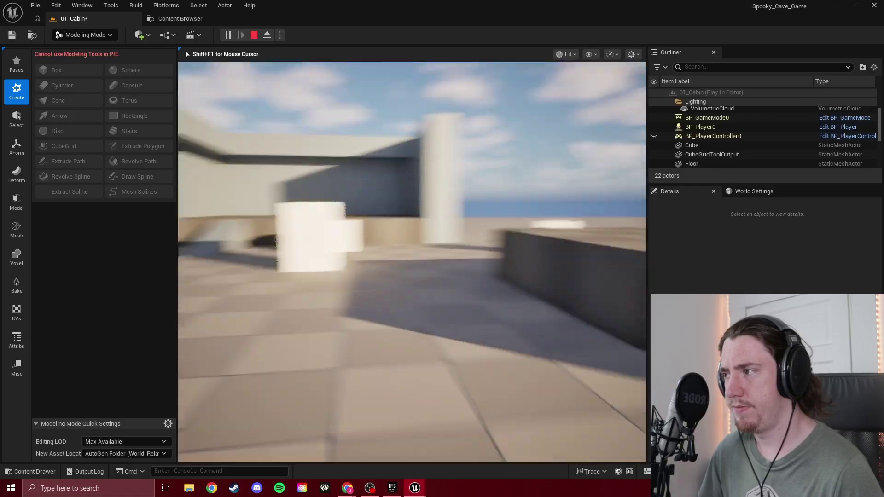
{"action": "key", "text": "Escape"}
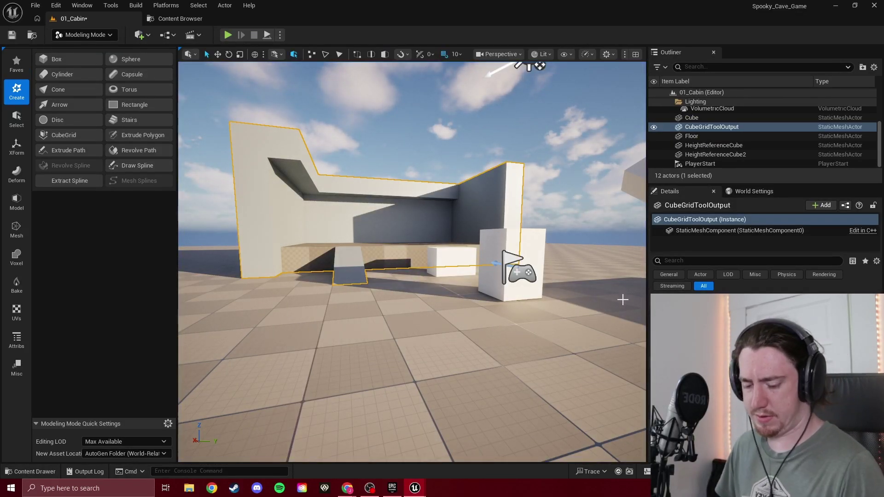
Set the Modeling Mode collision mode for new mesh objects to Complex Only.
{"action": "left_click", "coordinate": [168, 423]}
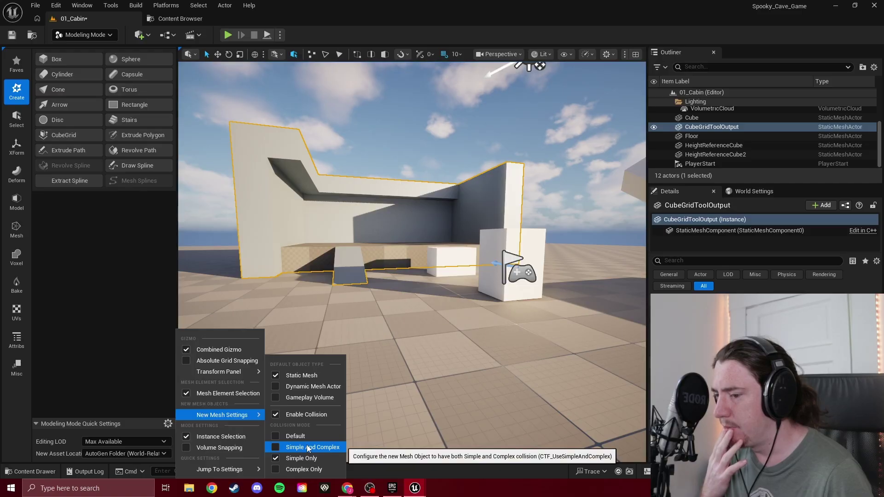
{"action": "left_click", "coordinate": [311, 470]}
{"action": "right_click_drag", "start_coordinate": [413, 283], "coordinate": [335, 494]}
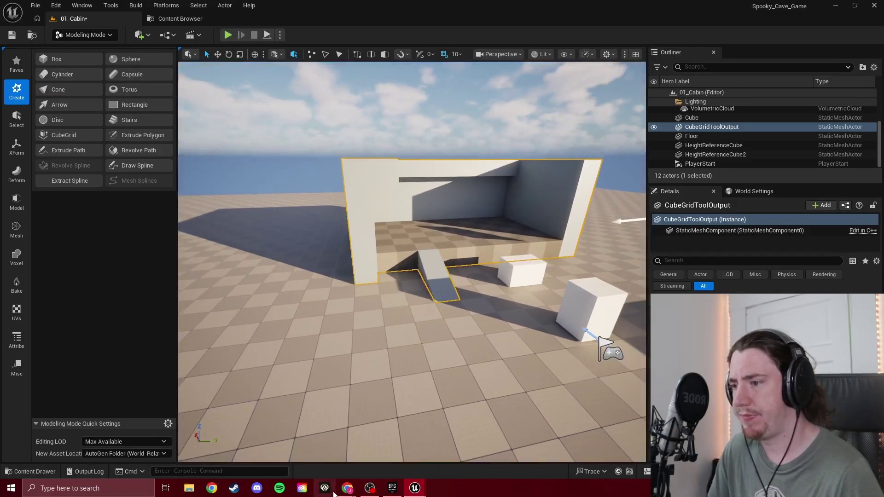
Switch to Chrome and open the forum thread "UE 5.6 automatically creates cubegrid without collision" from the Google results.
{"action": "mouse_move", "coordinate": [347, 488]}
{"action": "left_click", "coordinate": [373, 467]}
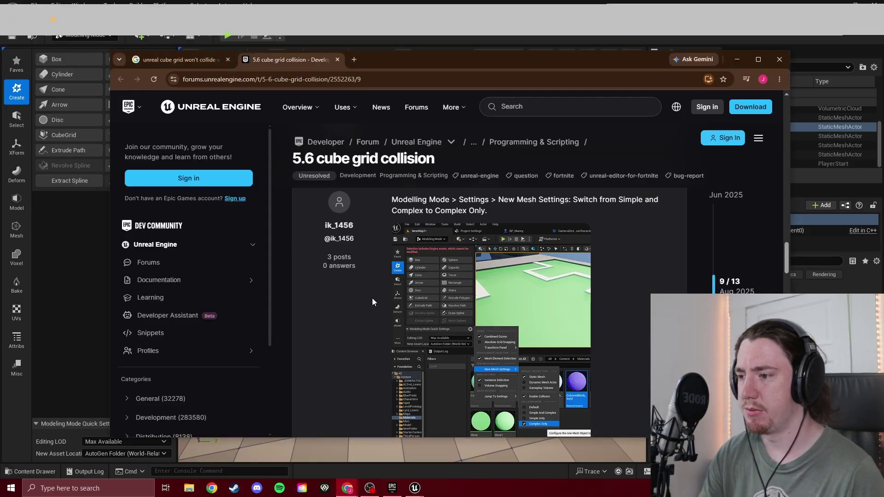
{"action": "left_click", "coordinate": [199, 59]}
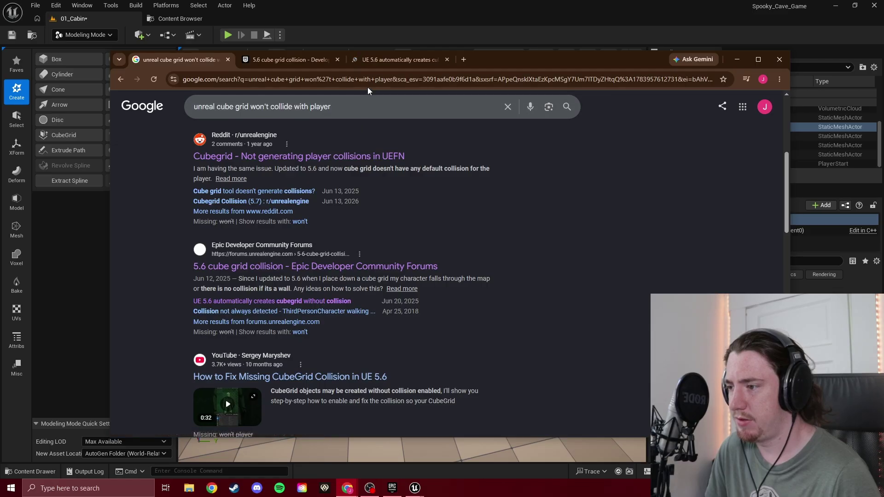
{"action": "left_click", "coordinate": [390, 60]}
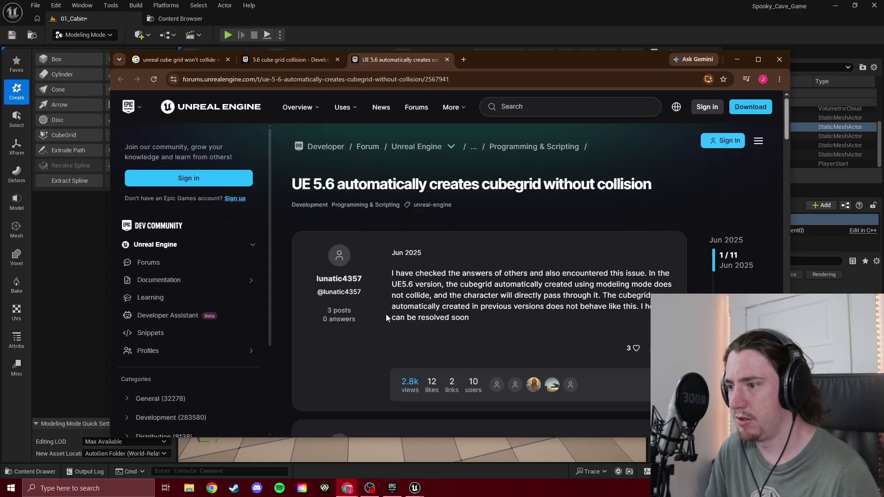
Read through the CubeGrid collision thread, expanding the replies to the Complex Only post and continuing to the post with the embedded video.
{"action": "scroll", "coordinate": [386, 314], "scroll_direction": "down", "scroll_amount": 1}
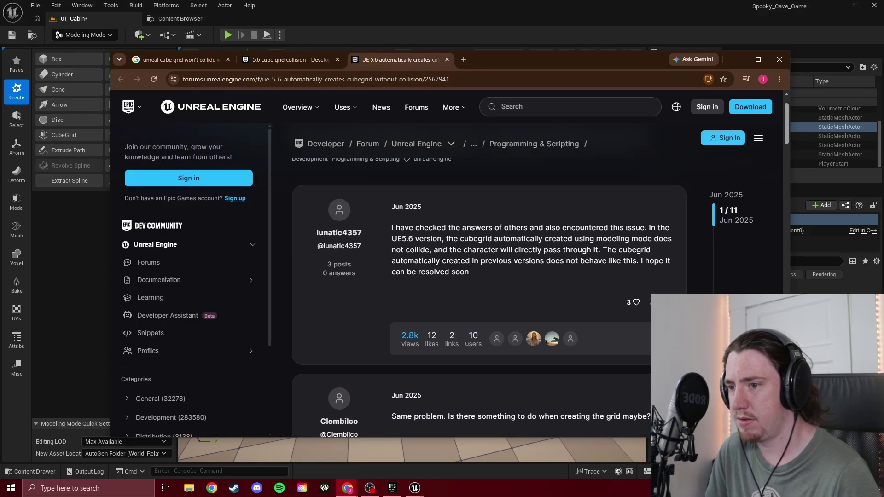
{"action": "scroll", "coordinate": [561, 252], "scroll_direction": "down", "scroll_amount": 2}
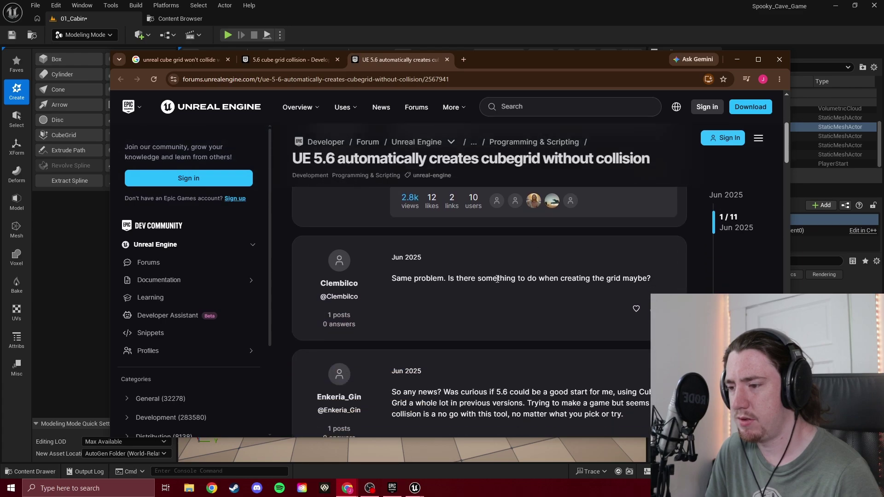
{"action": "scroll", "coordinate": [496, 284], "scroll_direction": "down", "scroll_amount": 3}
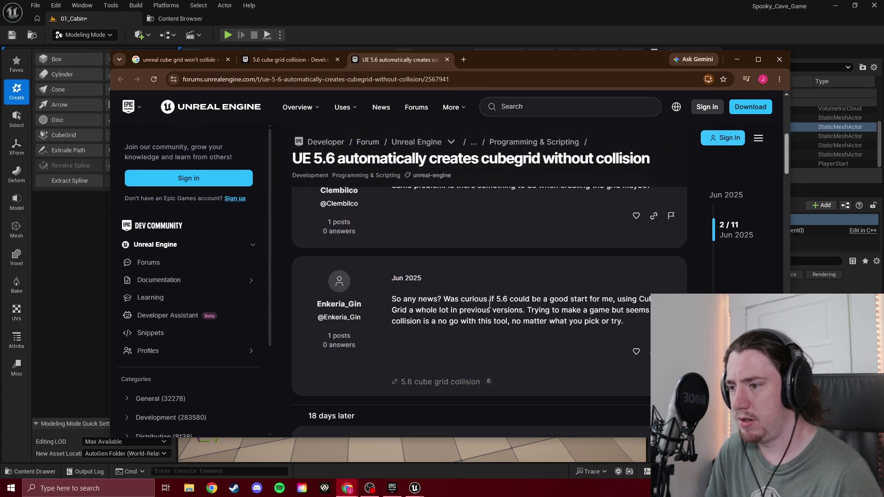
{"action": "scroll", "coordinate": [497, 286], "scroll_direction": "down", "scroll_amount": 4}
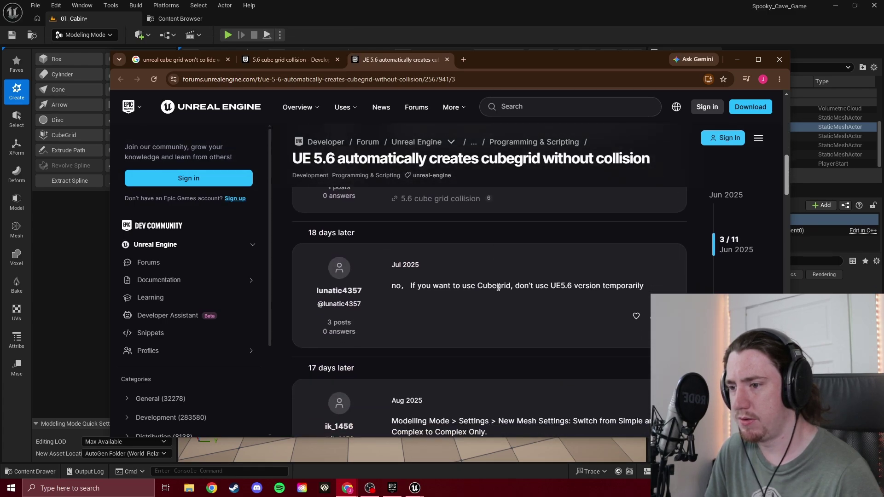
{"action": "scroll", "coordinate": [525, 278], "scroll_direction": "down", "scroll_amount": 1}
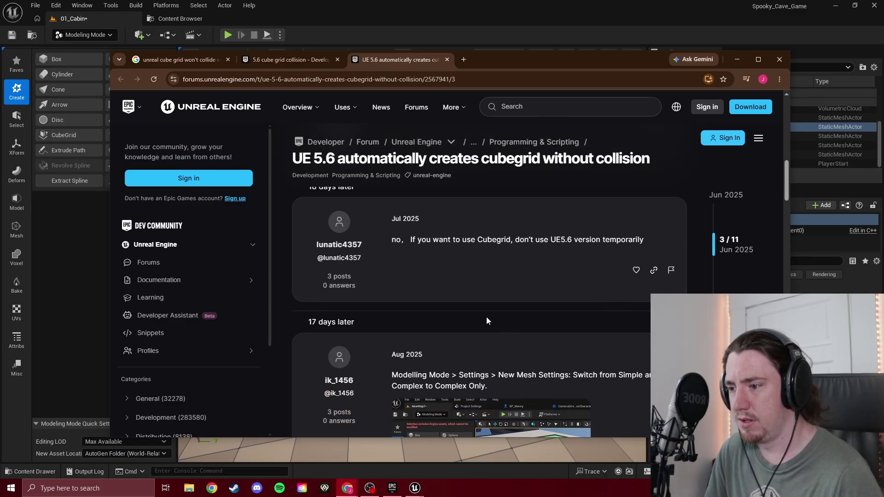
{"action": "scroll", "coordinate": [488, 321], "scroll_direction": "down", "scroll_amount": 3}
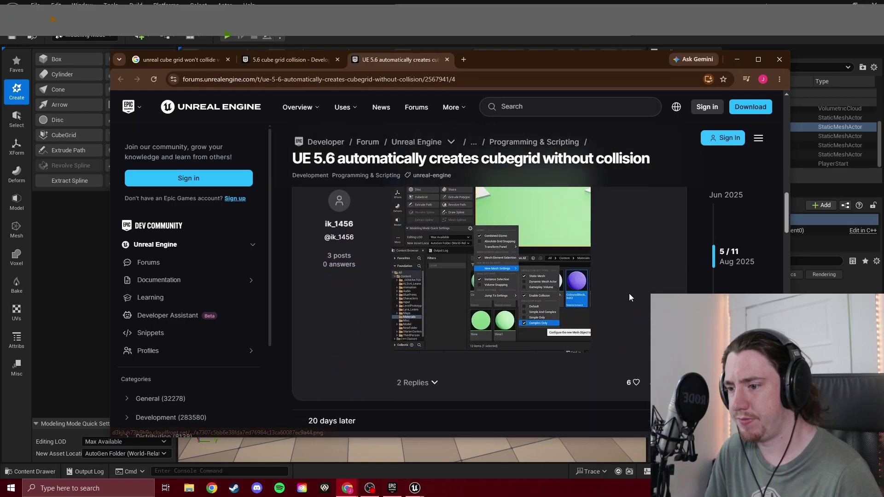
{"action": "scroll", "coordinate": [512, 317], "scroll_direction": "down", "scroll_amount": 2}
{"action": "left_click", "coordinate": [417, 290]}
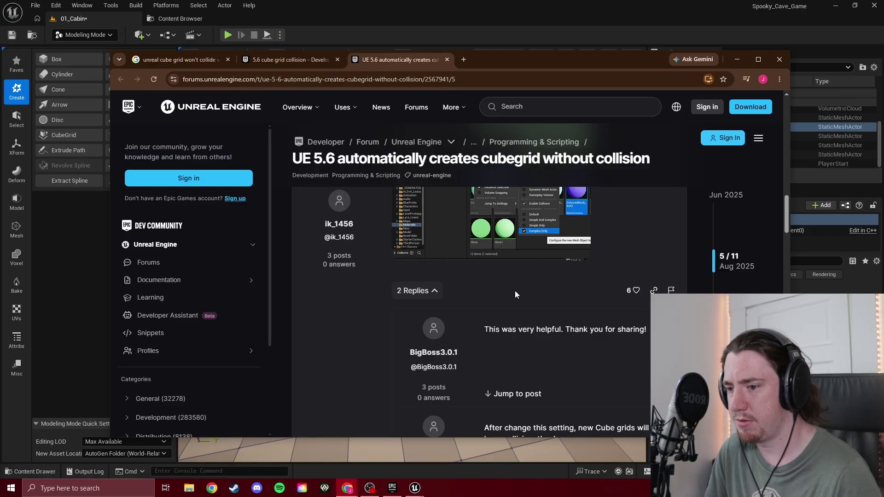
{"action": "scroll", "coordinate": [515, 290], "scroll_direction": "down", "scroll_amount": 3}
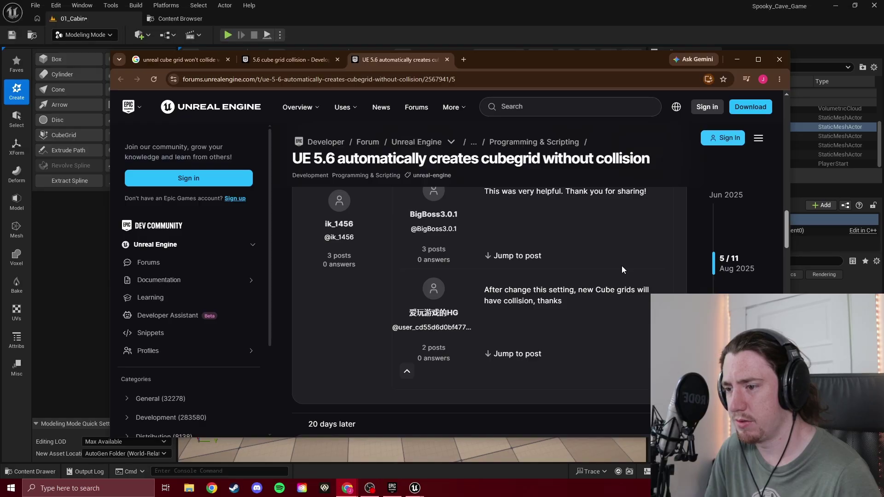
{"action": "scroll", "coordinate": [621, 270], "scroll_direction": "down", "scroll_amount": 5}
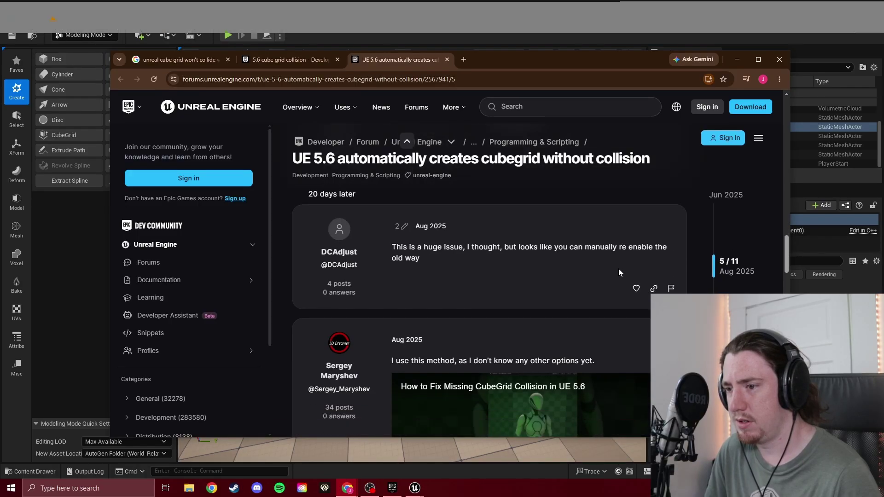
{"action": "scroll", "coordinate": [618, 270], "scroll_direction": "down", "scroll_amount": 3}
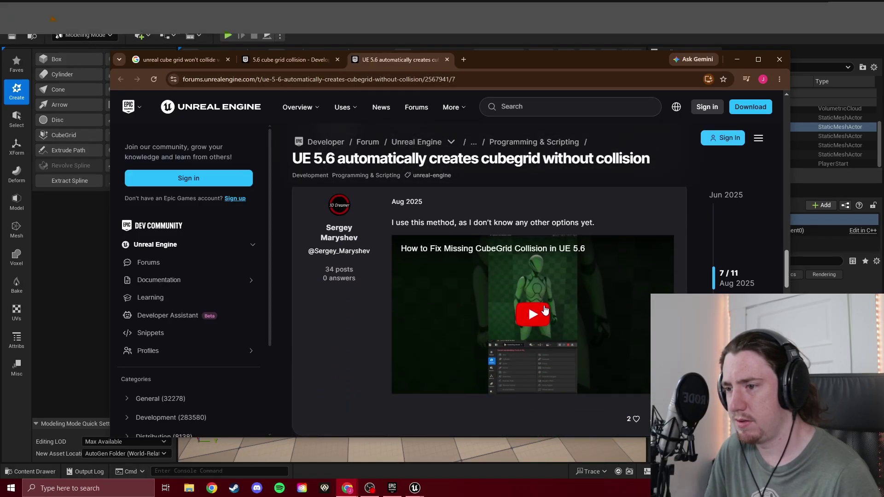
Watch the embedded video "How to Fix Missing CubeGrid Collision in UE 5.6" at lowered volume, skipping ahead, and return to the thread's first post.
{"action": "left_click", "coordinate": [544, 313]}
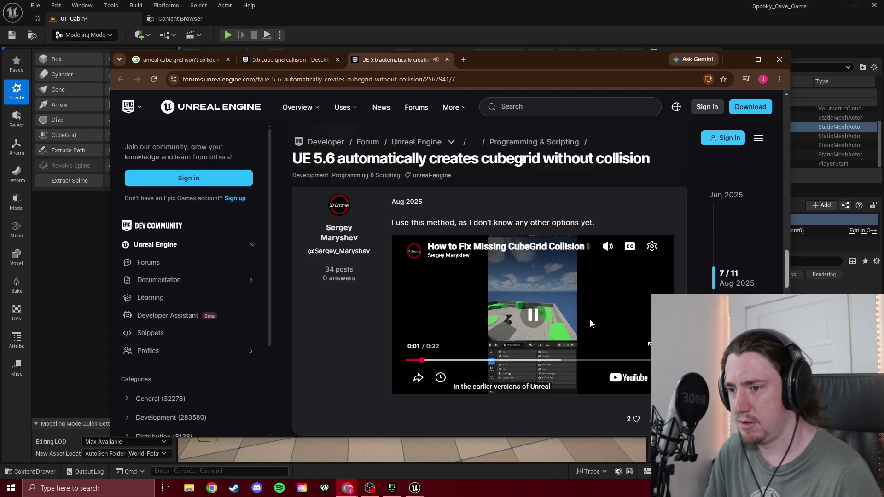
{"action": "left_click_drag", "start_coordinate": [444, 361], "coordinate": [476, 360]}
{"action": "mouse_move", "coordinate": [607, 246]}
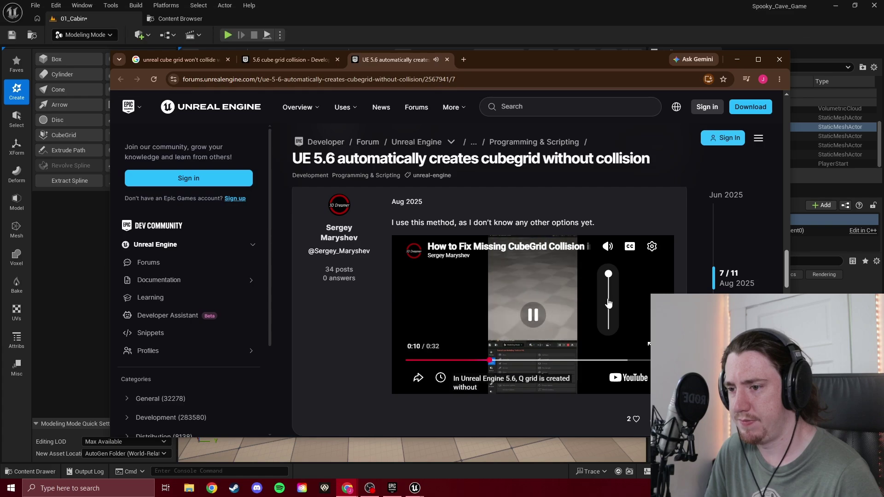
{"action": "left_click_drag", "start_coordinate": [607, 303], "coordinate": [611, 330]}
{"action": "mouse_move", "coordinate": [614, 292]}
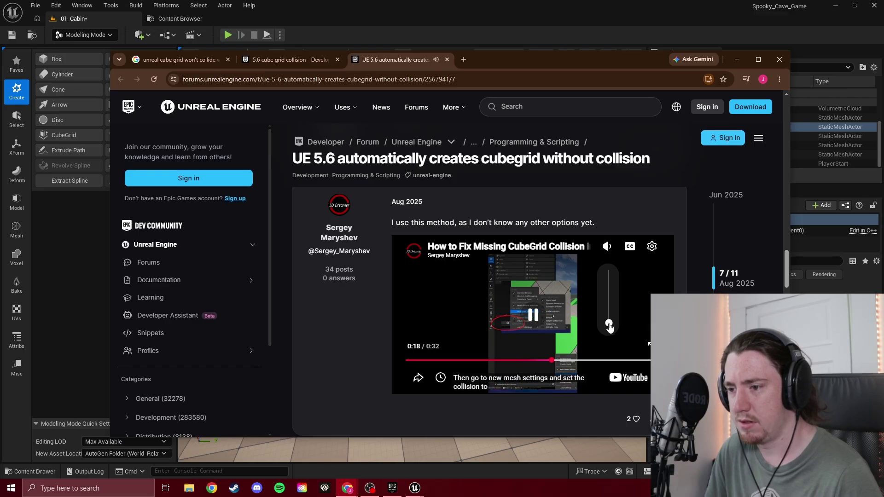
{"action": "left_click", "coordinate": [621, 362]}
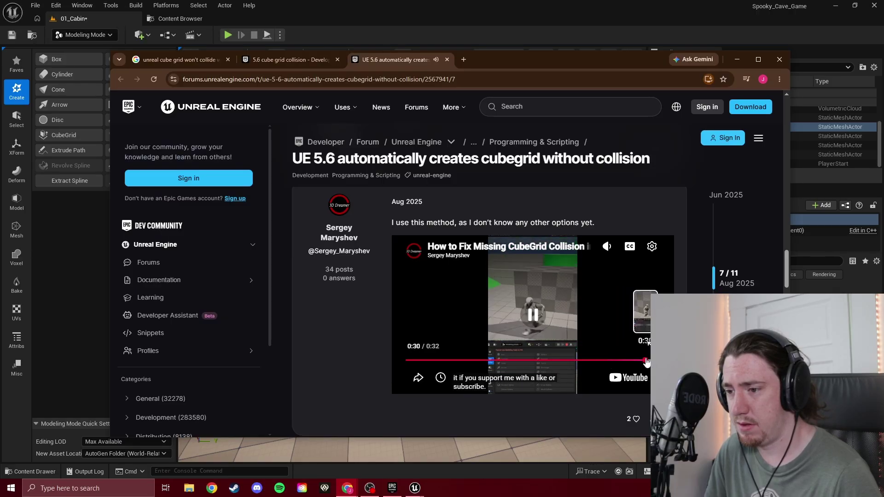
{"action": "scroll", "coordinate": [529, 248], "scroll_direction": "up", "scroll_amount": 20}
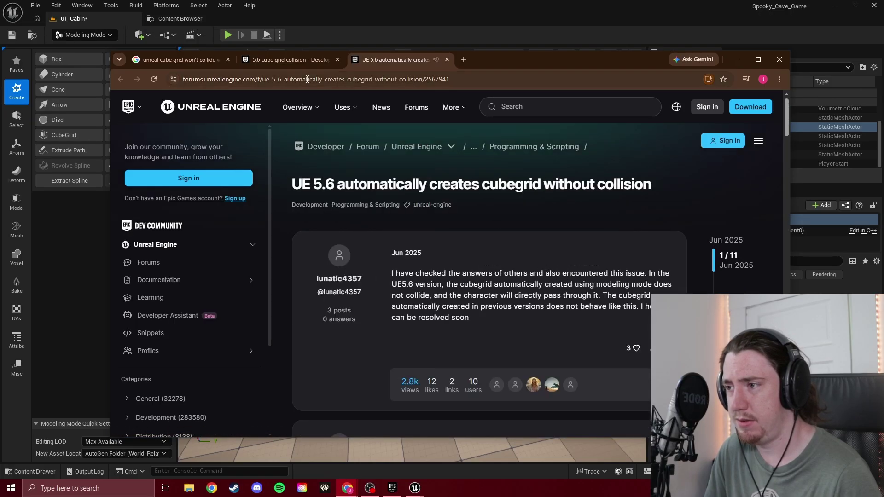
Return to Unreal Editor, start CubeGrid on the existing cabin mesh and choose Complex Only as the new-mesh collision mode.
{"action": "left_click", "coordinate": [329, 2]}
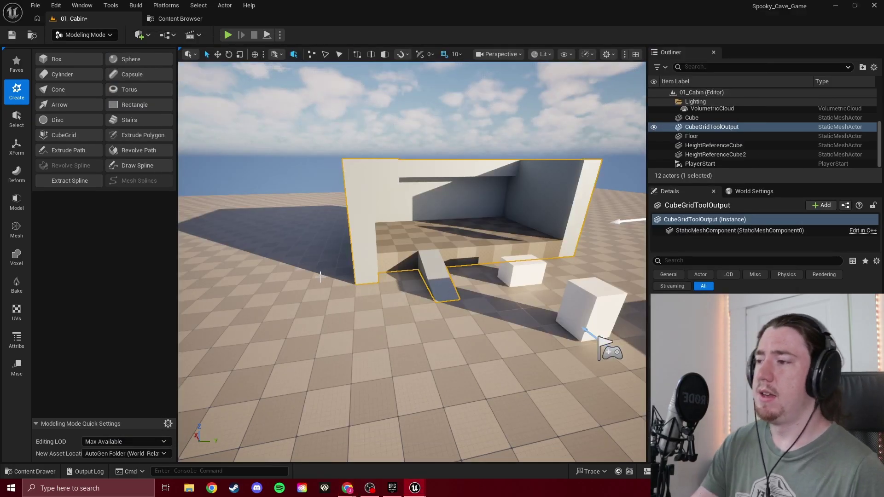
{"action": "right_click_drag", "start_coordinate": [312, 369], "coordinate": [308, 349]}
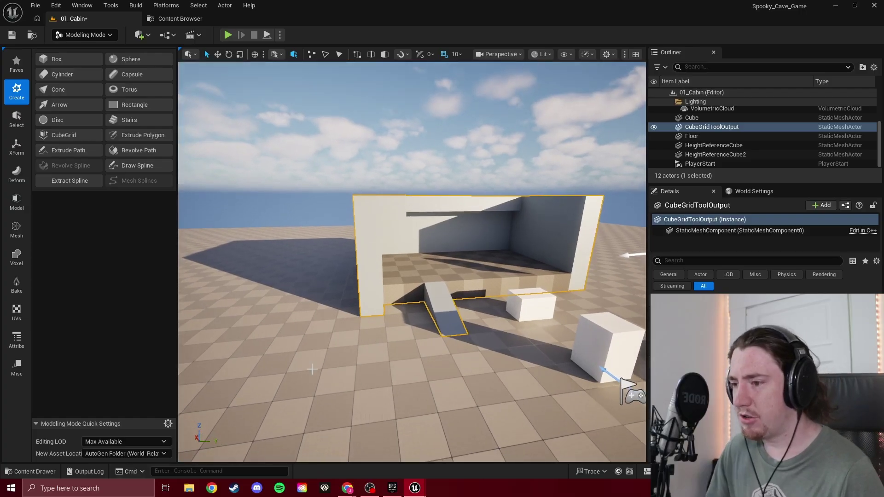
{"action": "left_click", "coordinate": [166, 427]}
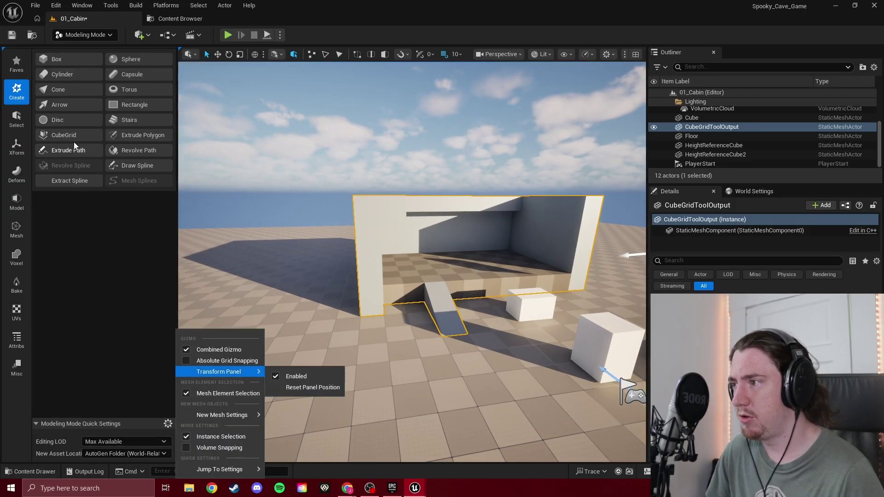
{"action": "left_click", "coordinate": [73, 135]}
{"action": "left_click", "coordinate": [167, 426]}
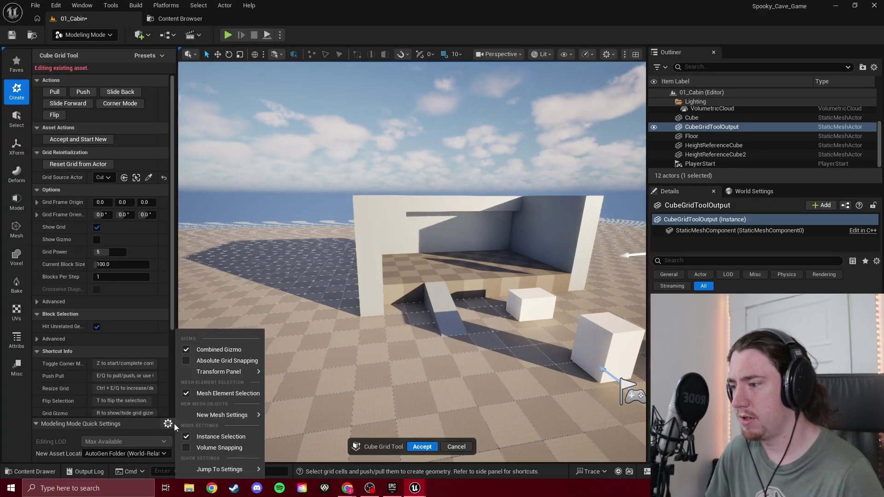
{"action": "mouse_move", "coordinate": [233, 415]}
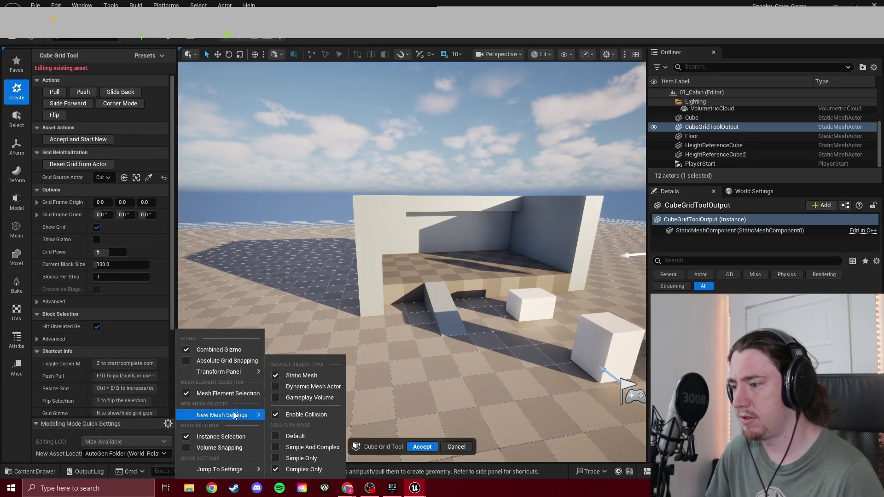
{"action": "left_click", "coordinate": [305, 473]}
{"action": "right_click_drag", "start_coordinate": [314, 269], "coordinate": [295, 290]}
Set the CubeGrid output type to Volume and look through the volume type and material choices.
{"action": "scroll", "coordinate": [115, 263], "scroll_direction": "down", "scroll_amount": 6}
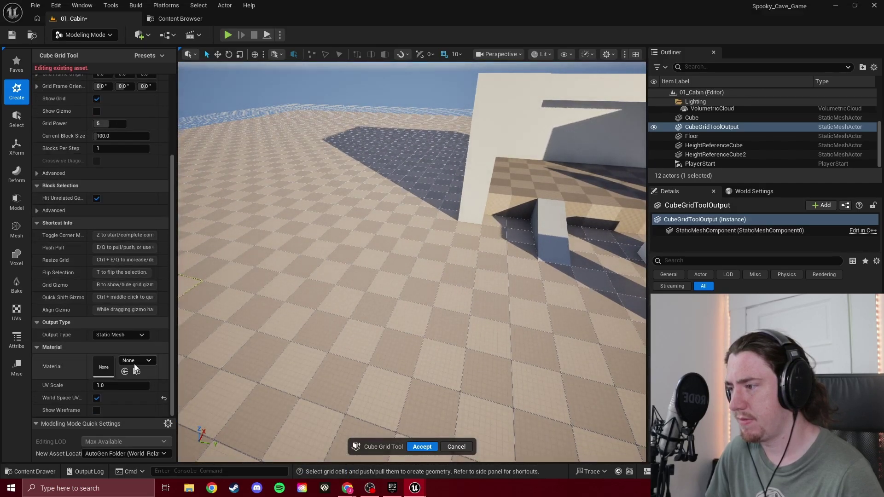
{"action": "left_click", "coordinate": [131, 335]}
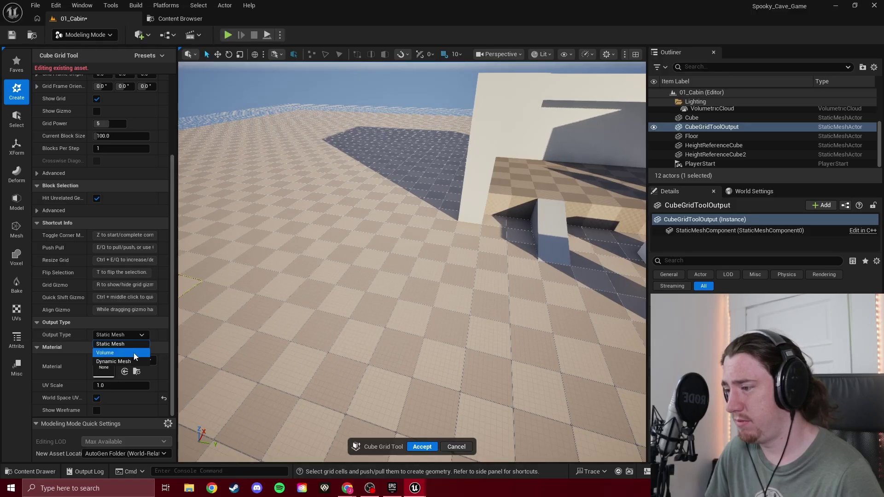
{"action": "left_click", "coordinate": [134, 353]}
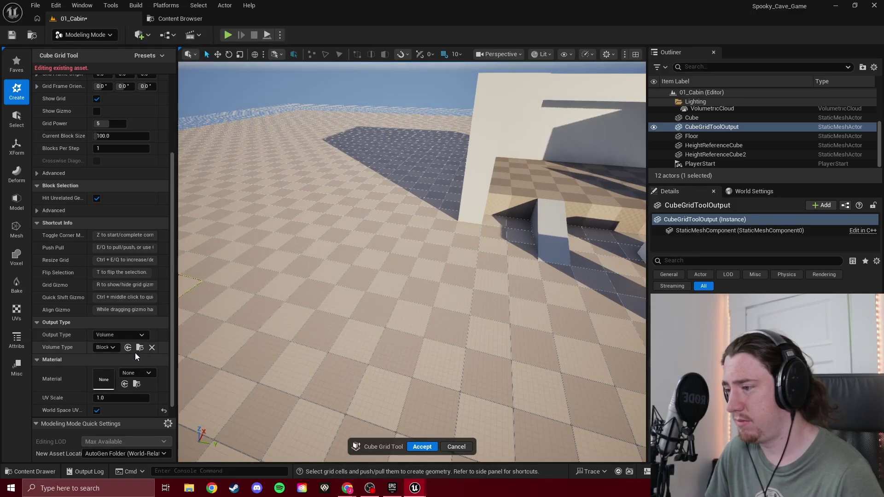
{"action": "left_click", "coordinate": [105, 348]}
{"action": "left_click", "coordinate": [107, 348]}
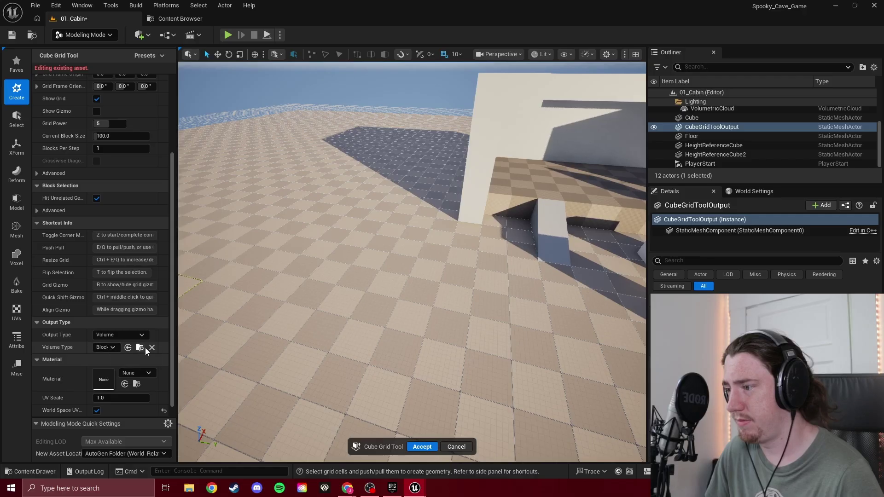
{"action": "left_click", "coordinate": [147, 374]}
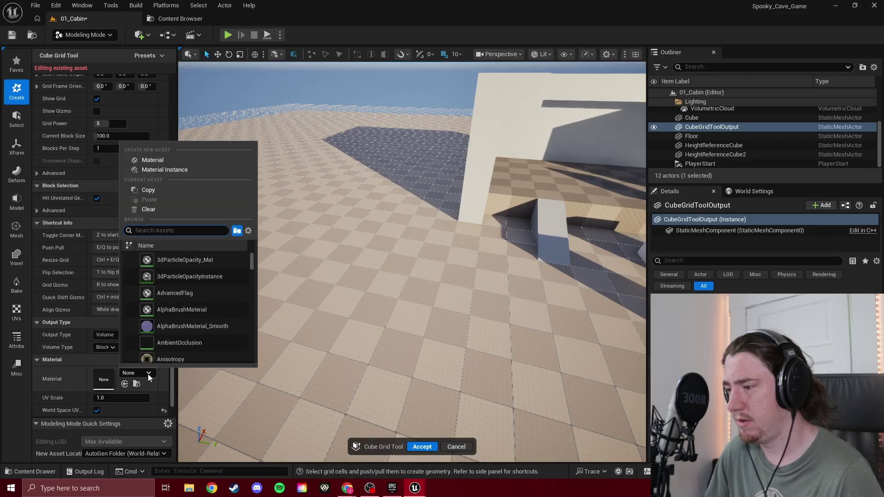
{"action": "left_click", "coordinate": [148, 374]}
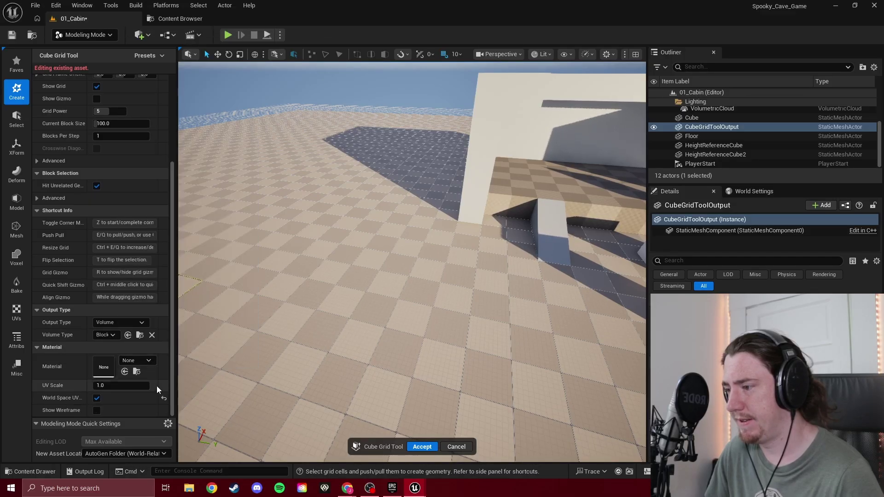
{"action": "scroll", "coordinate": [157, 368], "scroll_direction": "up", "scroll_amount": 3}
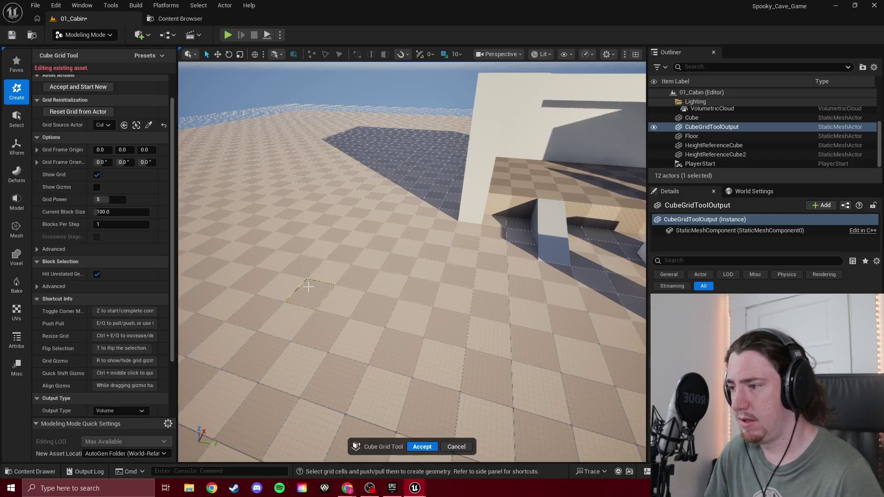
Pull up a 300 by 200 test block one step high on the open floor beside the cabin and accept the CubeGrid edit.
{"action": "left_click_drag", "start_coordinate": [304, 272], "coordinate": [255, 302]}
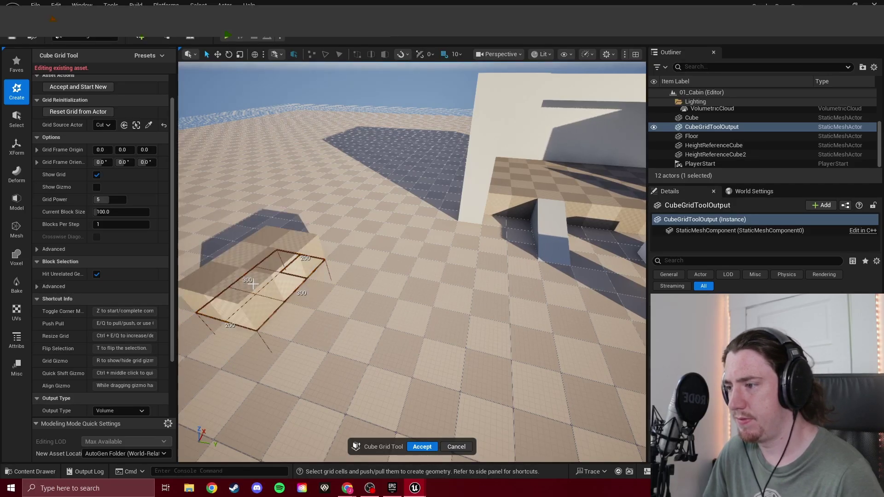
{"action": "key", "text": "e"}
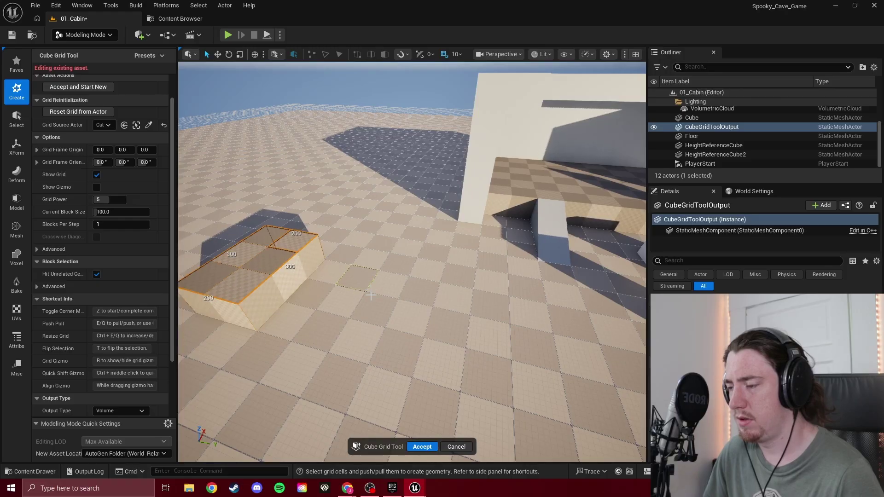
{"action": "right_click_drag", "start_coordinate": [317, 199], "coordinate": [219, 196]}
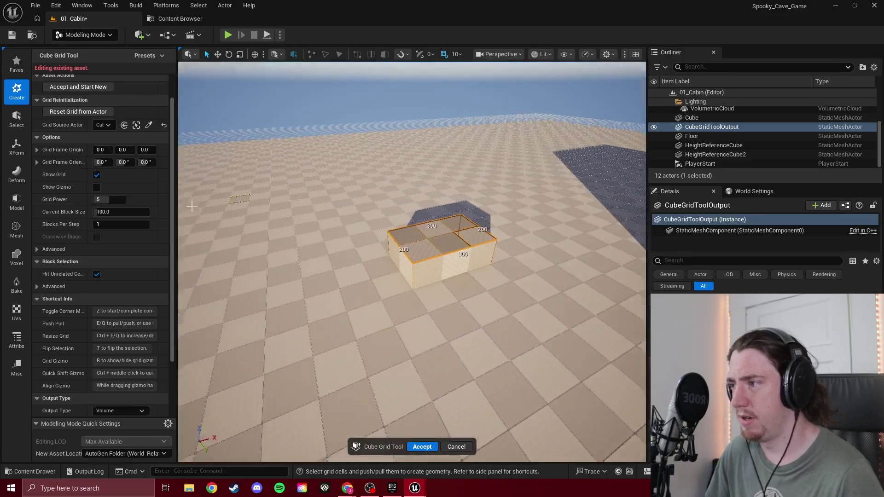
{"action": "left_click", "coordinate": [38, 248]}
{"action": "scroll", "coordinate": [154, 261], "scroll_direction": "up", "scroll_amount": 2}
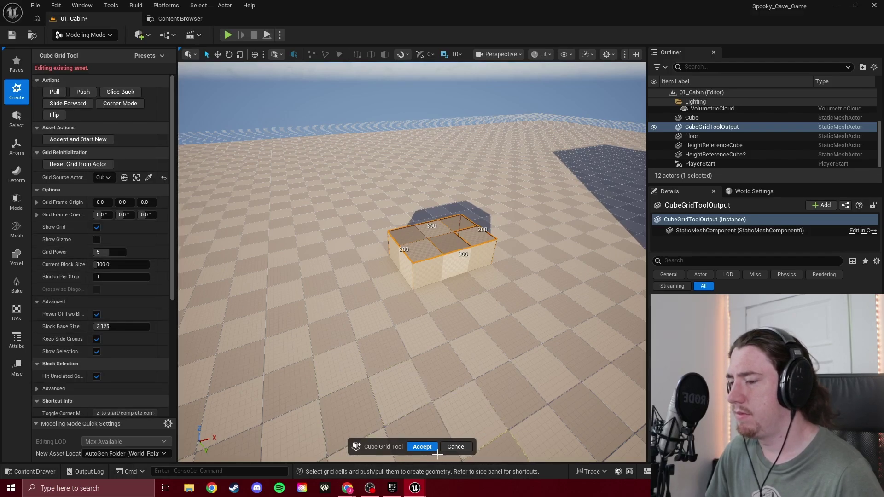
{"action": "left_click", "coordinate": [422, 447]}
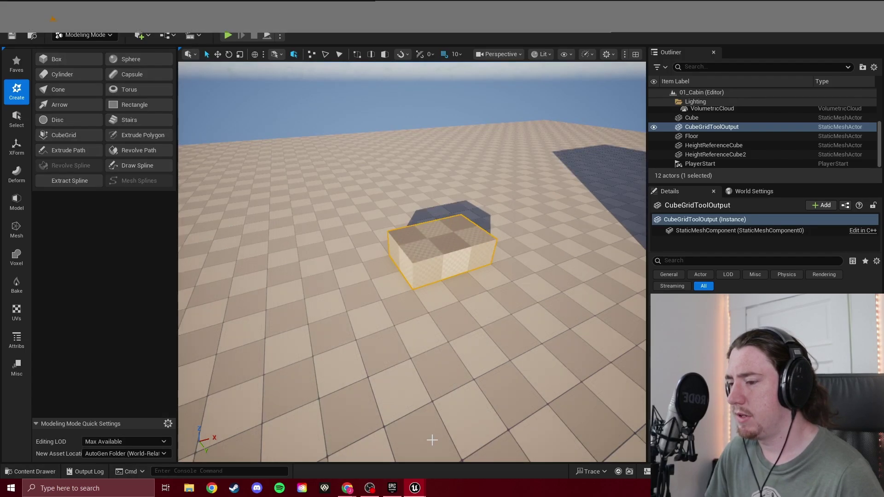
Play the level and walk and jump against the test block, cabin floor, ramp and reference cubes to check collision, then stop playing.
{"action": "left_click", "coordinate": [228, 36]}
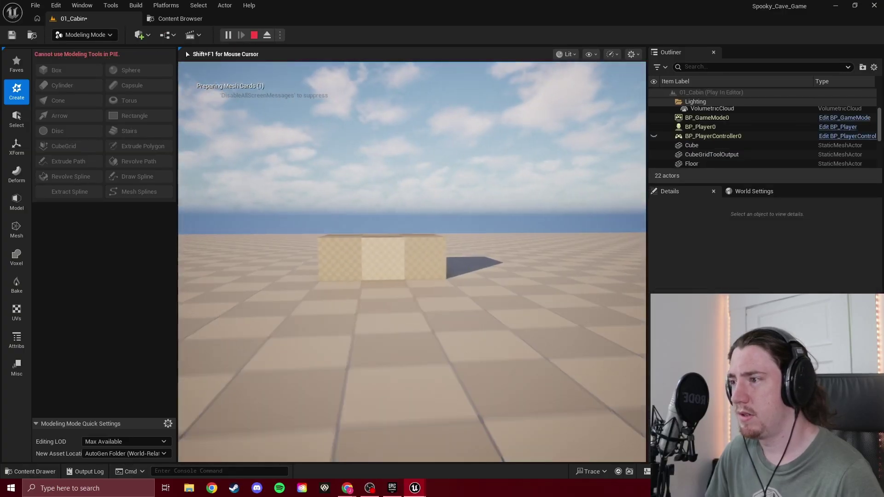
{"action": "key", "text": "w"}
{"action": "key", "text": "space"}
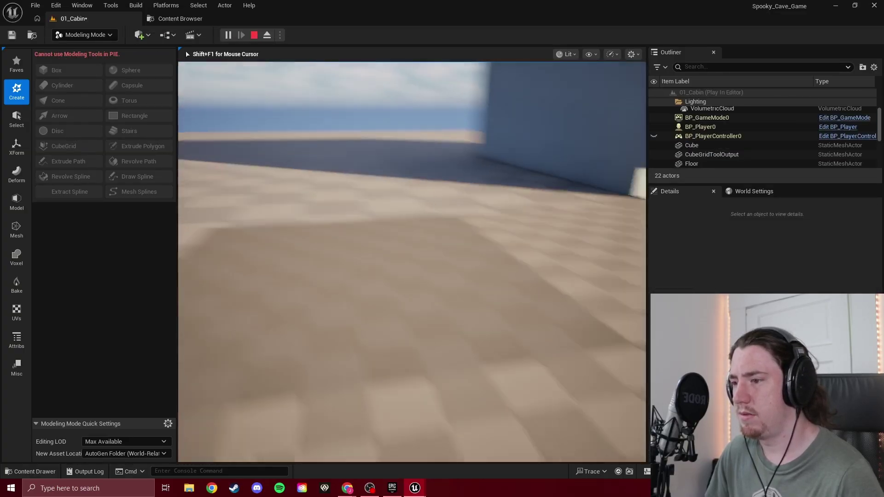
{"action": "key", "text": "w"}
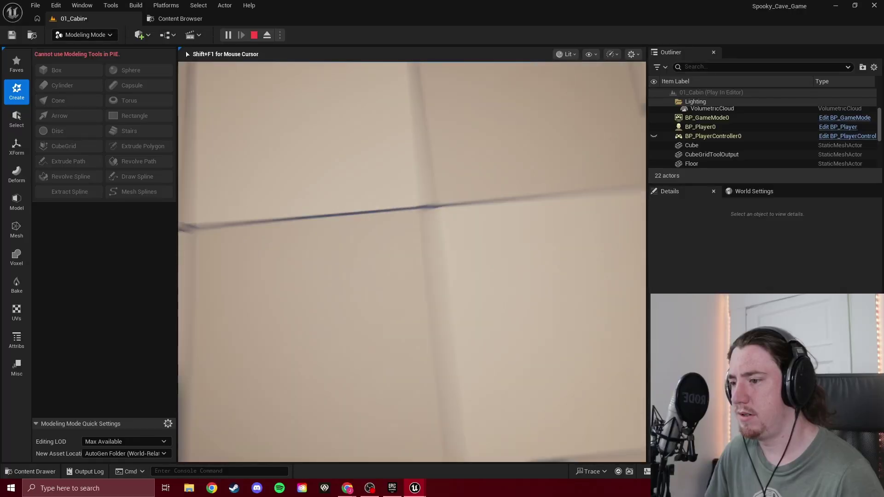
{"action": "key", "text": "w"}
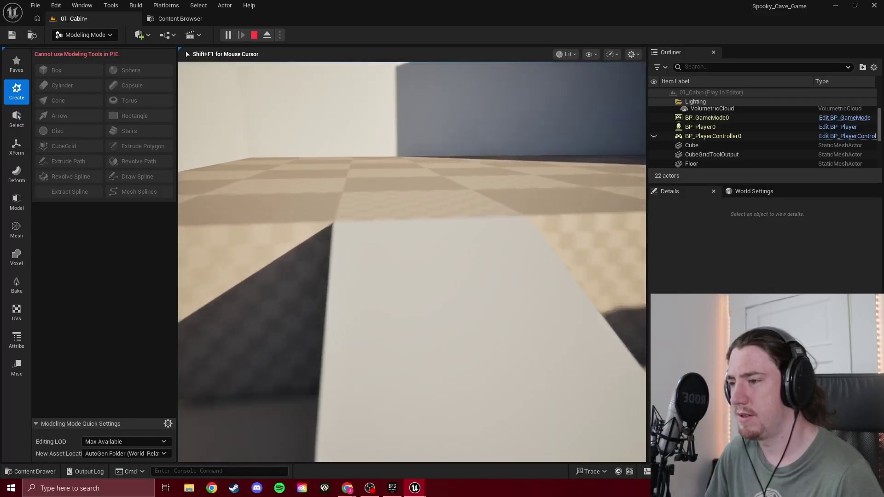
{"action": "key", "text": "s"}
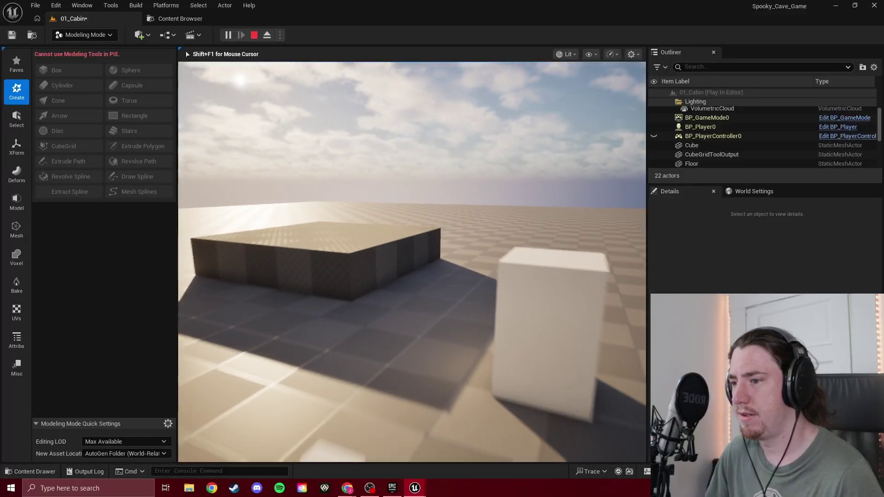
{"action": "key", "text": "s"}
{"action": "key", "text": "w"}
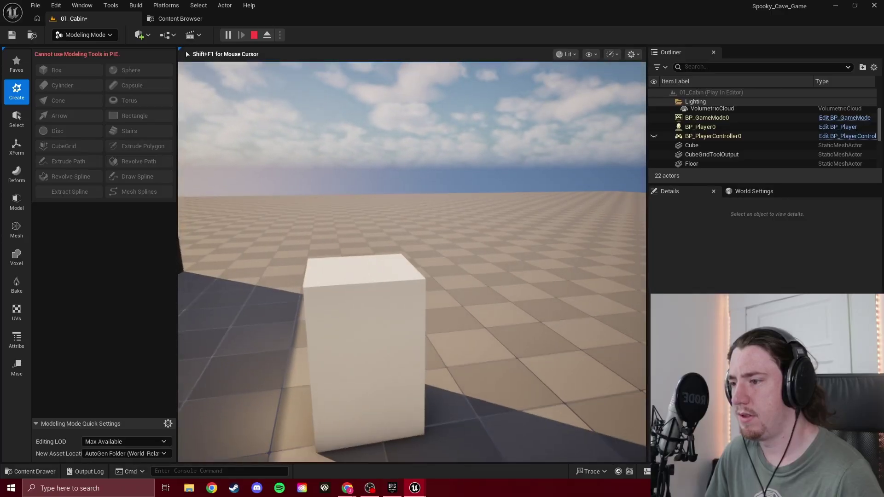
{"action": "key", "text": "w"}
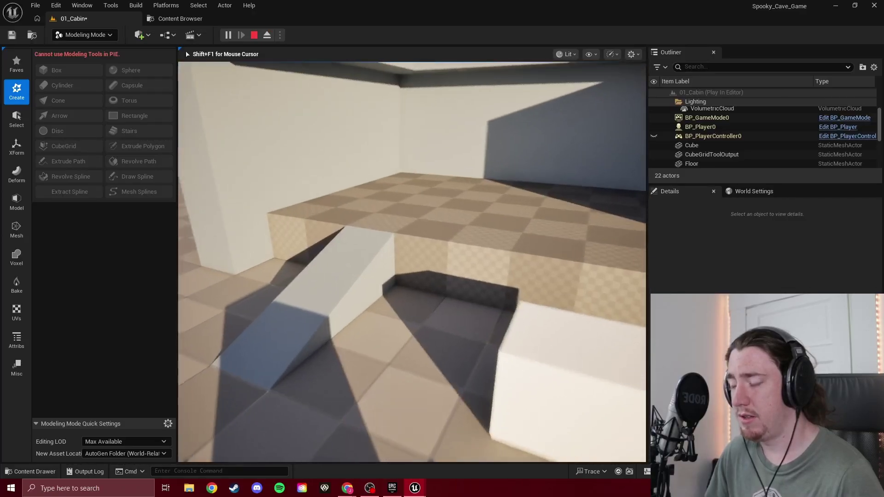
{"action": "key", "text": "s"}
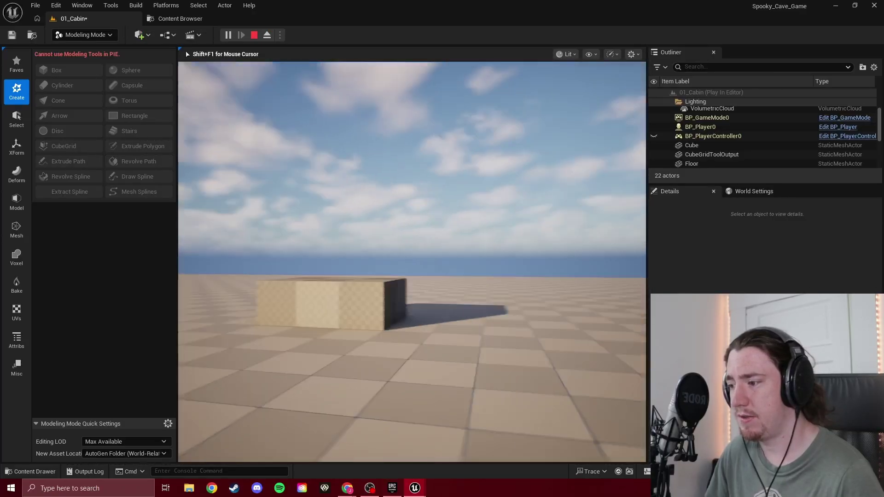
{"action": "key", "text": "Escape"}
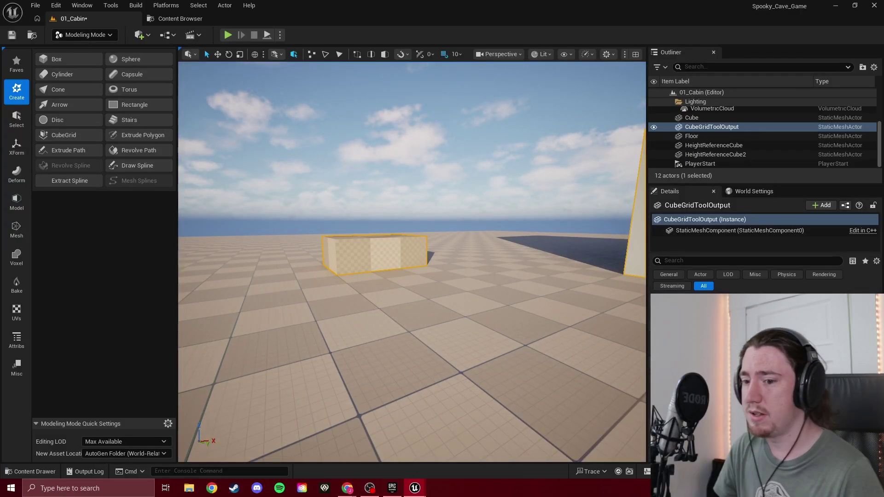
Reopen the mesh in CubeGrid and set the output type to Static Mesh.
{"action": "left_click", "coordinate": [83, 134]}
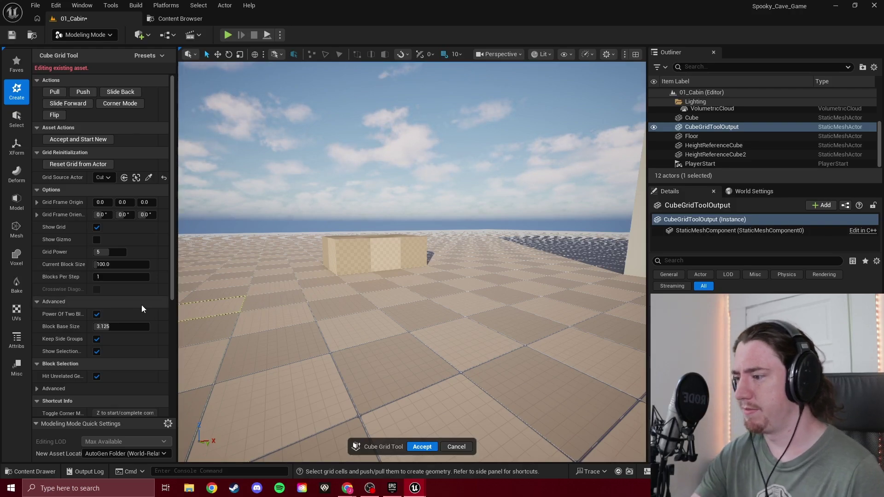
{"action": "scroll", "coordinate": [142, 304], "scroll_direction": "down", "scroll_amount": 3}
{"action": "scroll", "coordinate": [142, 300], "scroll_direction": "down", "scroll_amount": 6}
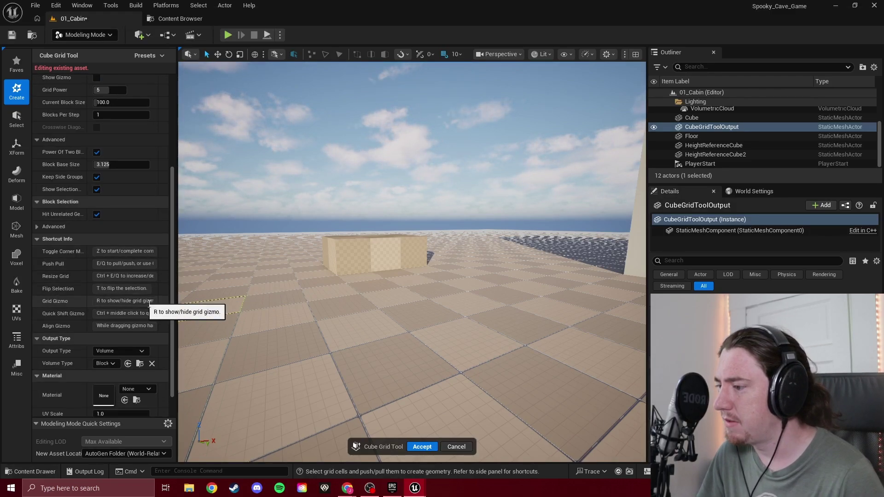
{"action": "left_click", "coordinate": [139, 324]}
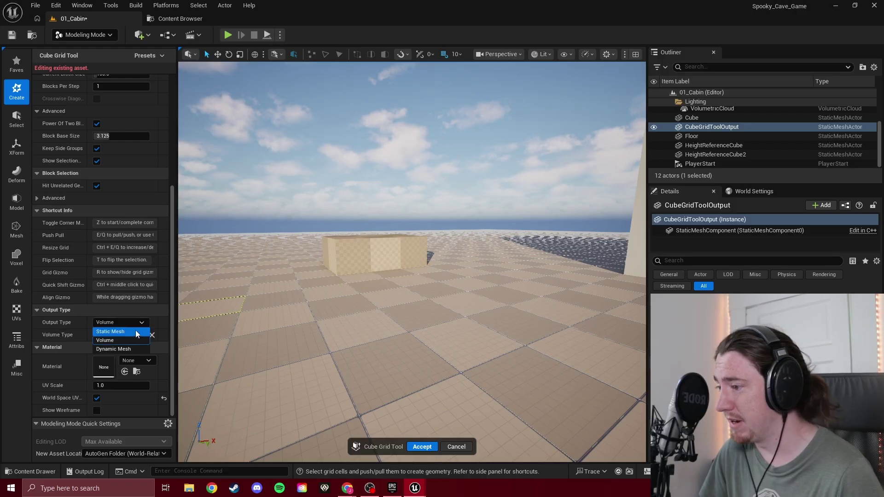
{"action": "left_click", "coordinate": [135, 330]}
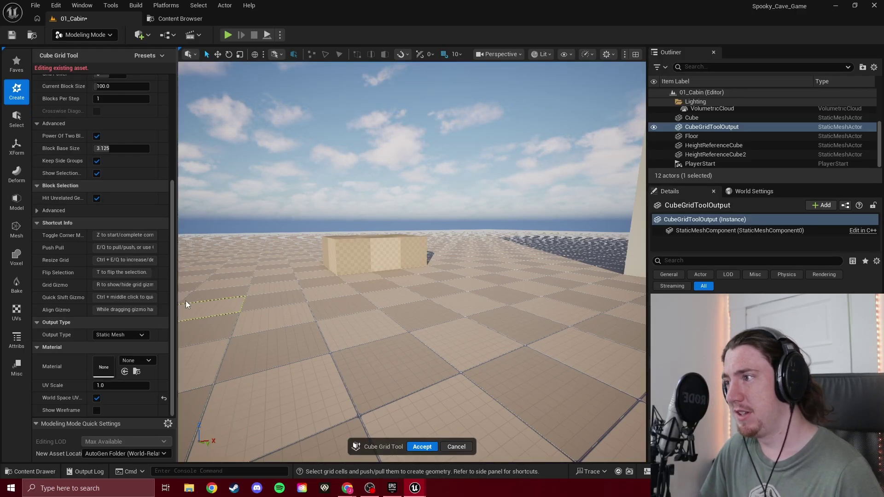
{"action": "scroll", "coordinate": [153, 284], "scroll_direction": "up", "scroll_amount": 9}
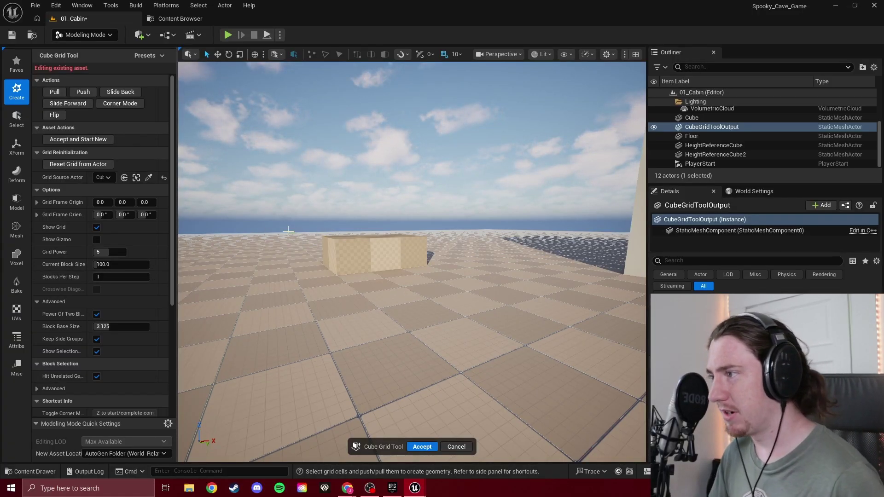
Push the 300 by 200 test block and the 500 by 500 slab down into the floor to remove them.
{"action": "mouse_move", "coordinate": [321, 241]}
{"action": "right_mouse_down"}
{"action": "mouse_move", "coordinate": [392, 256]}
{"action": "mouse_move", "coordinate": [304, 248]}
{"action": "mouse_move", "coordinate": [323, 229]}
{"action": "right_mouse_up"}
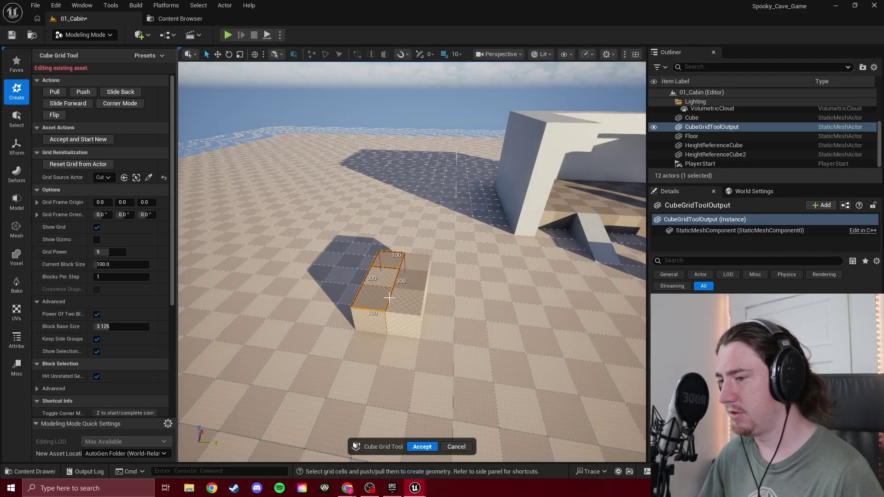
{"action": "key", "text": "q"}
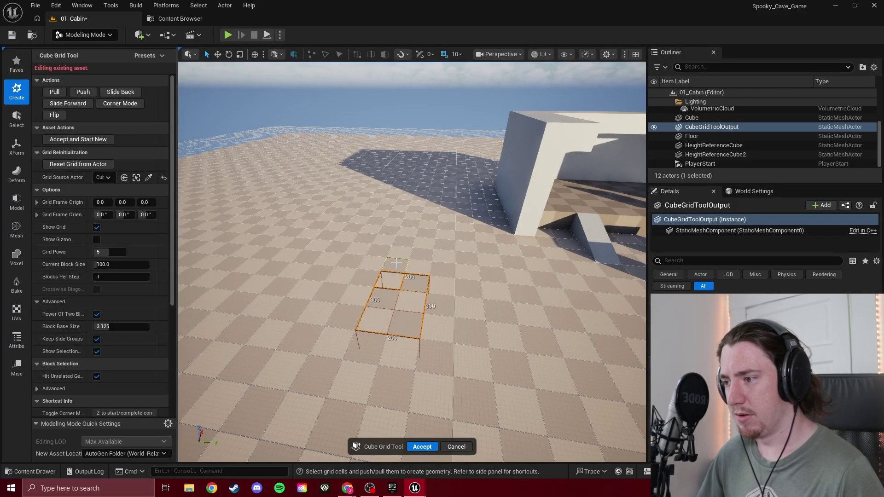
{"action": "right_click_drag", "start_coordinate": [402, 290], "coordinate": [416, 249]}
{"action": "left_click_drag", "start_coordinate": [416, 249], "coordinate": [427, 317]}
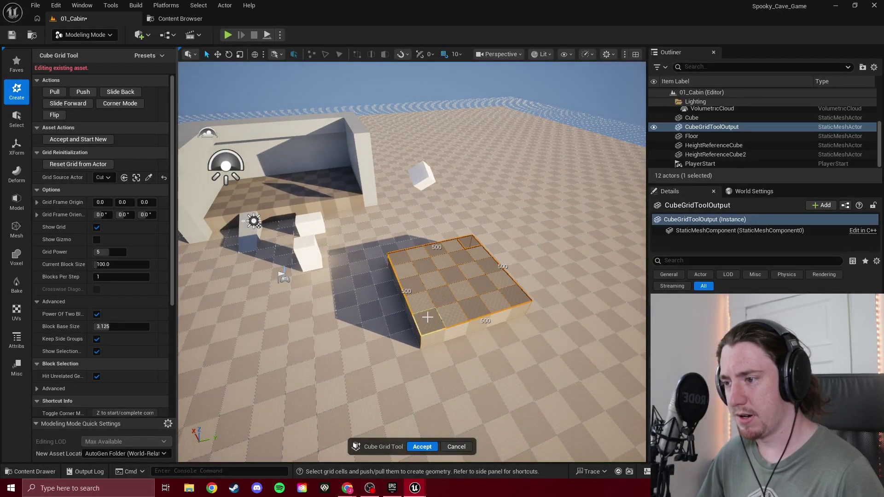
{"action": "key", "text": "q"}
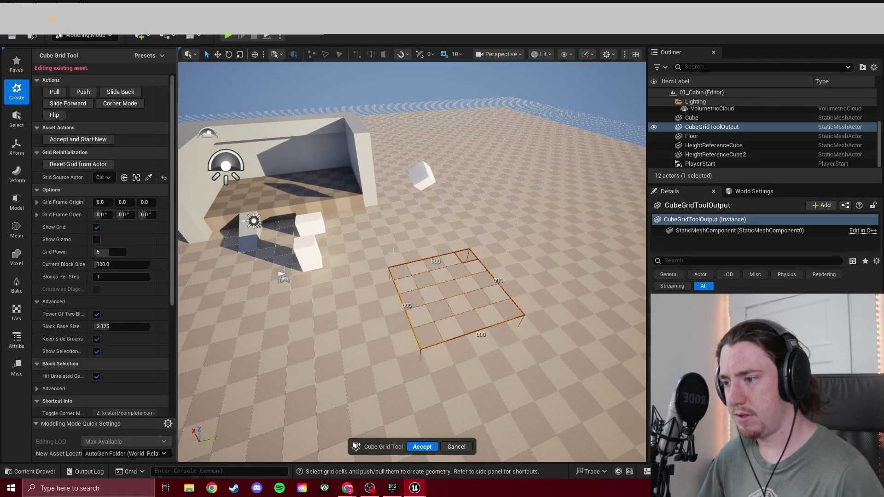
{"action": "right_click_drag", "start_coordinate": [435, 286], "coordinate": [423, 236]}
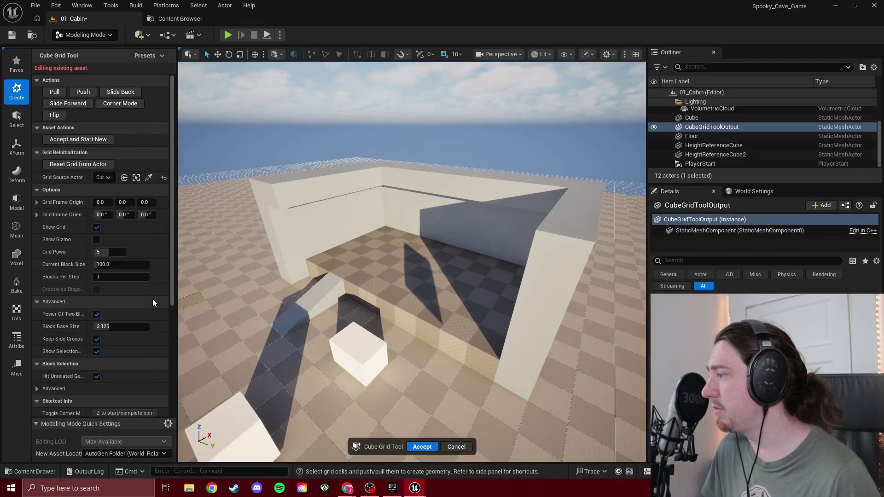
{"action": "scroll", "coordinate": [155, 302], "scroll_direction": "down", "scroll_amount": 1}
{"action": "right_click_drag", "start_coordinate": [350, 322], "coordinate": [405, 331]}
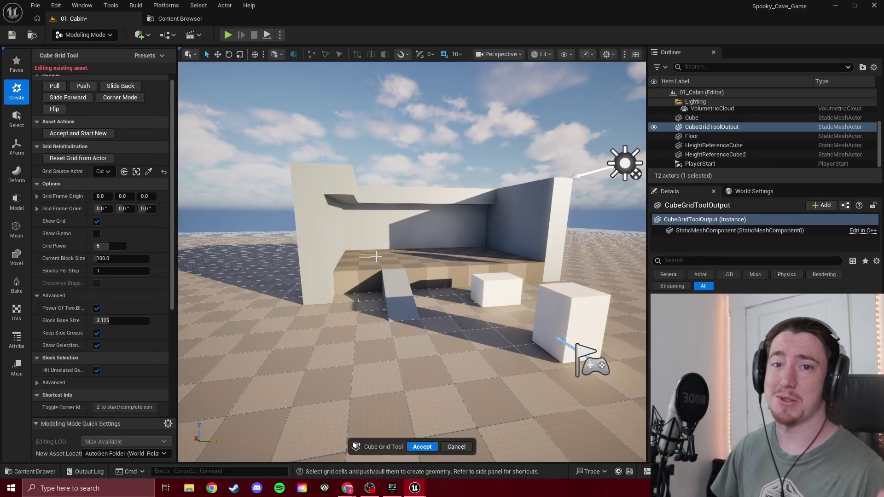
{"action": "mouse_move", "coordinate": [414, 230]}
{"action": "right_mouse_down"}
{"action": "mouse_move", "coordinate": [414, 212]}
{"action": "mouse_move", "coordinate": [428, 204]}
{"action": "mouse_move", "coordinate": [420, 230]}
{"action": "right_mouse_up"}
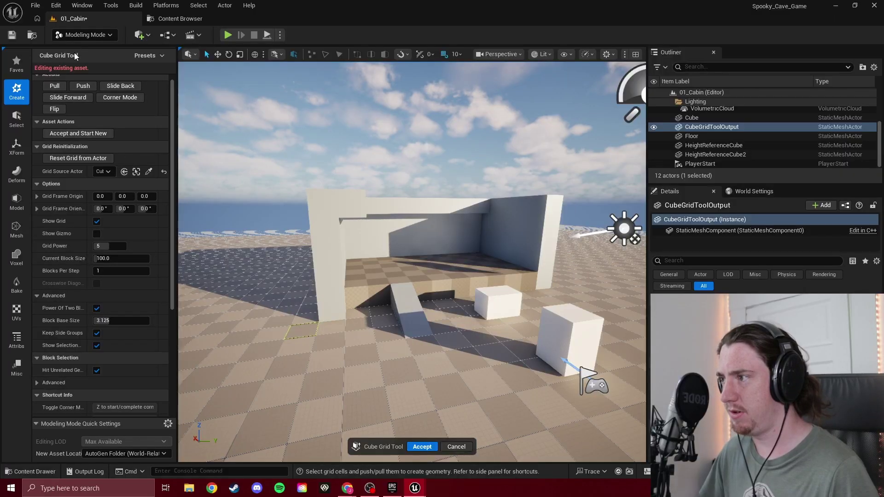
{"action": "scroll", "coordinate": [101, 152], "scroll_direction": "up", "scroll_amount": 1}
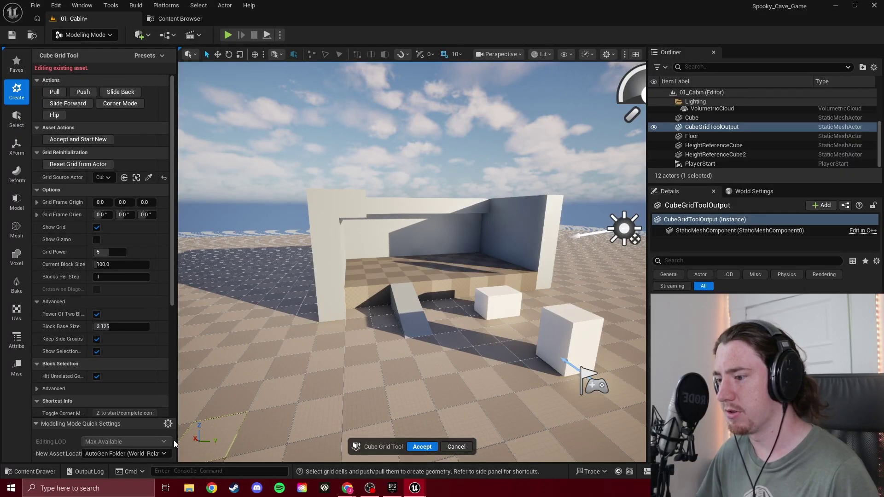
{"action": "left_click", "coordinate": [168, 424]}
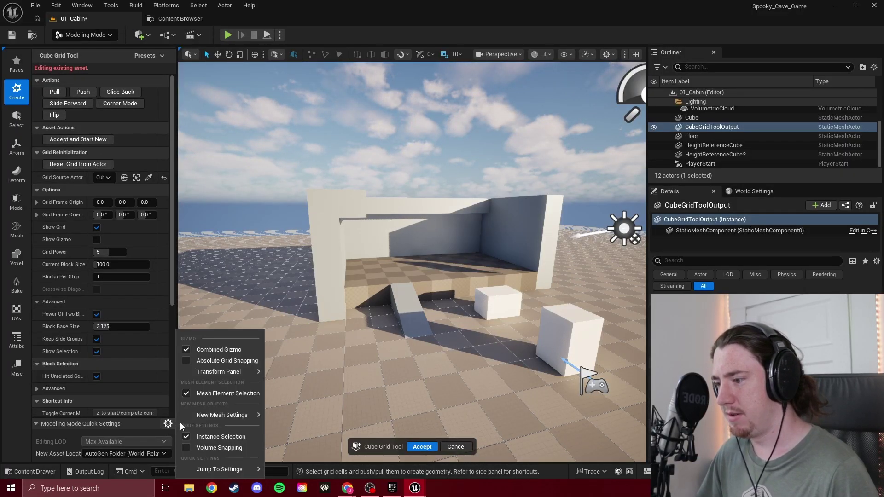
{"action": "mouse_move", "coordinate": [231, 416]}
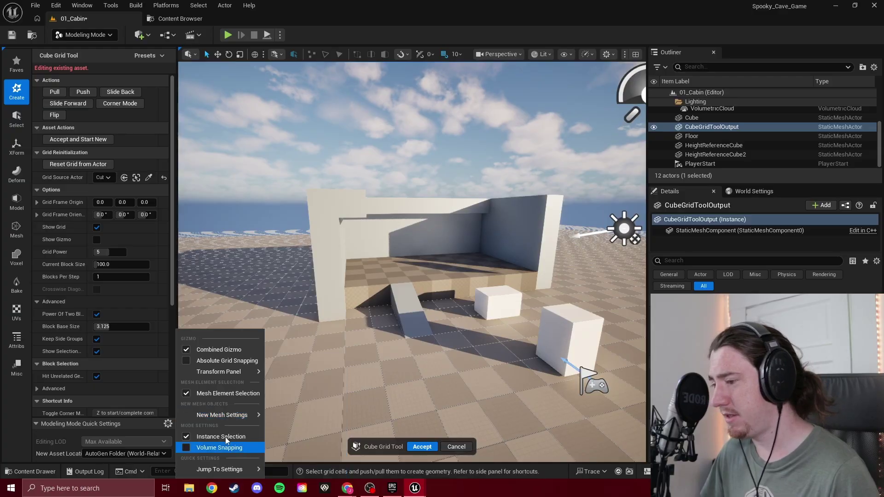
{"action": "left_click", "coordinate": [168, 424]}
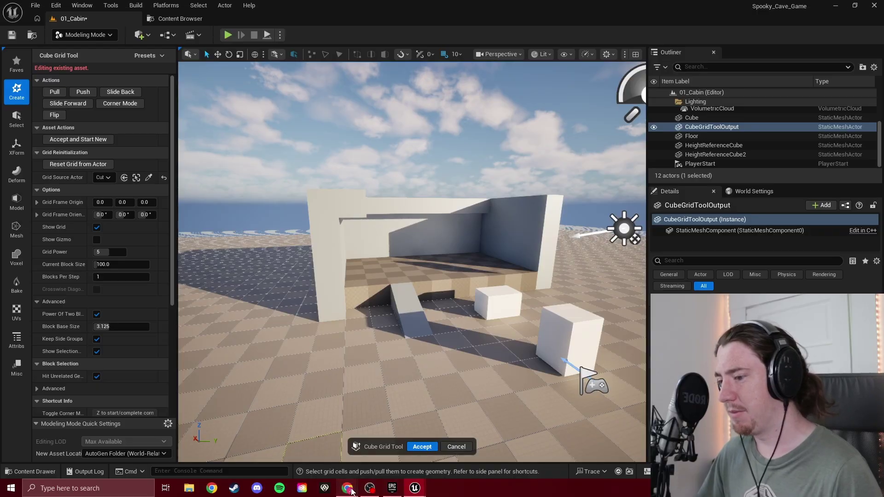
Switch to Chrome, read the Unreal forum thread on UE 5.6 creating CubeGrid meshes without collision, and return to Unreal Editor.
{"action": "mouse_move", "coordinate": [348, 489]}
{"action": "left_click", "coordinate": [376, 449]}
{"action": "scroll", "coordinate": [544, 263], "scroll_direction": "down", "scroll_amount": 3}
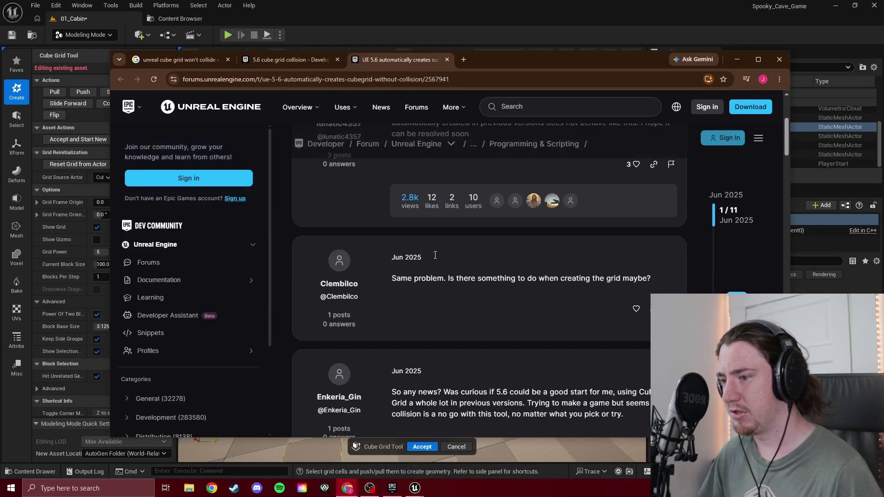
{"action": "scroll", "coordinate": [439, 265], "scroll_direction": "up", "scroll_amount": 3}
{"action": "scroll", "coordinate": [435, 273], "scroll_direction": "down", "scroll_amount": 2}
{"action": "scroll", "coordinate": [453, 271], "scroll_direction": "up", "scroll_amount": 2}
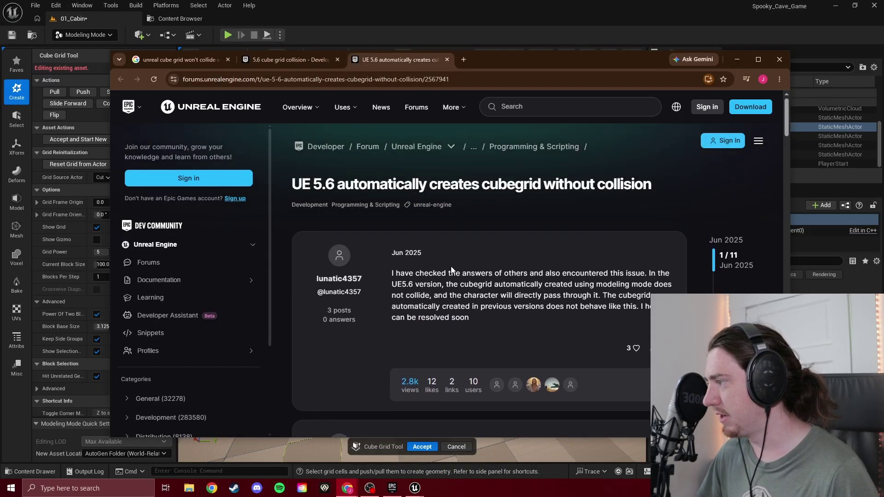
{"action": "left_click", "coordinate": [305, 3]}
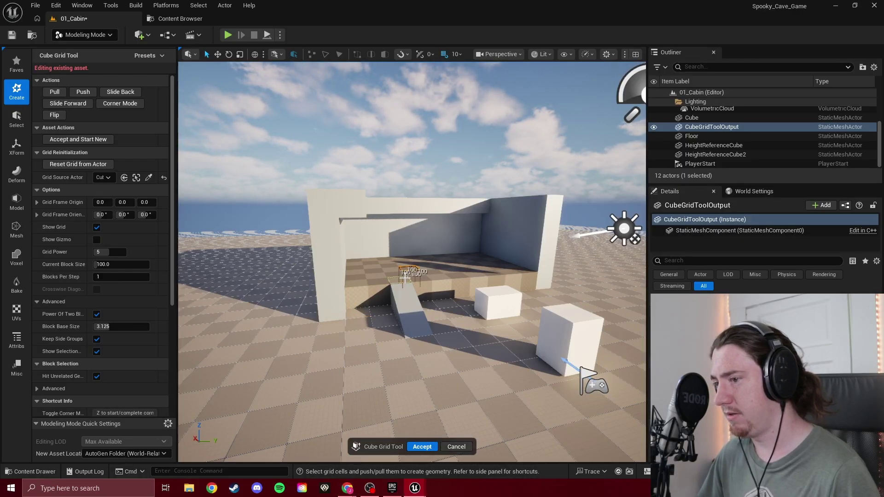
Cancel the CubeGrid edit and open the cabin's generated static mesh from the Maps/_GENERATED folder in the mesh editor.
{"action": "left_click", "coordinate": [456, 447]}
{"action": "left_click", "coordinate": [551, 268]}
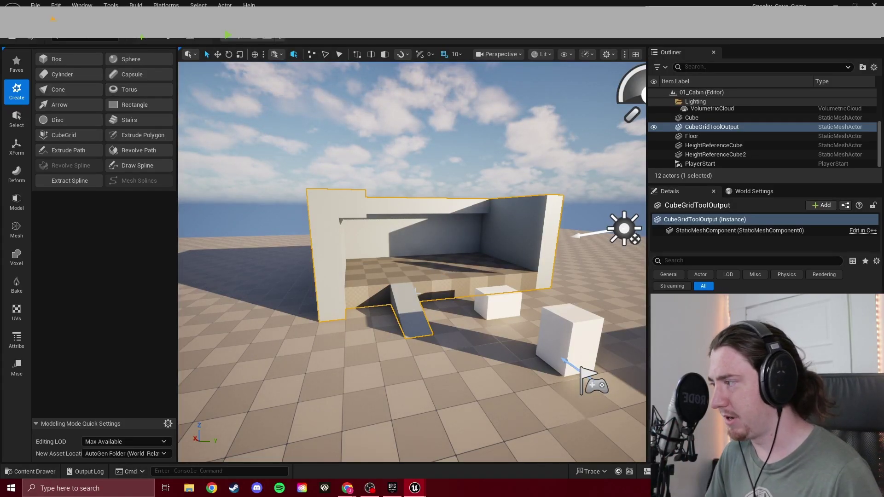
{"action": "key", "text": "ctrl+space"}
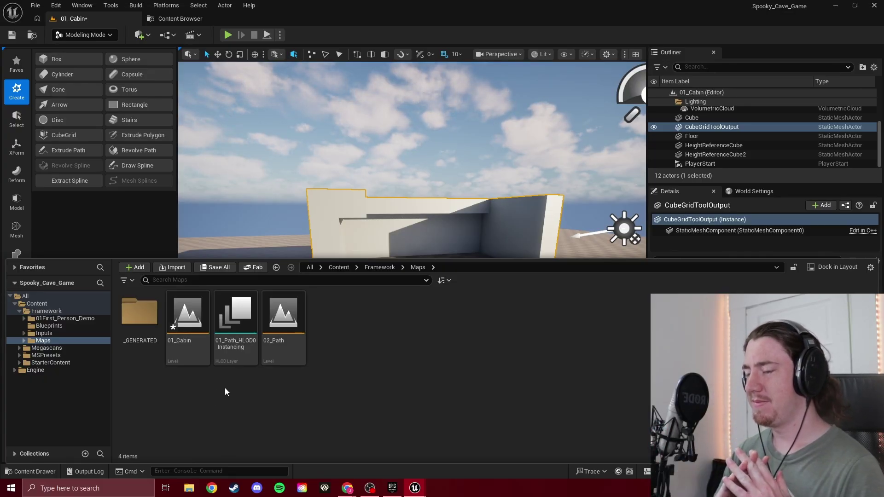
{"action": "key", "text": "ctrl+space"}
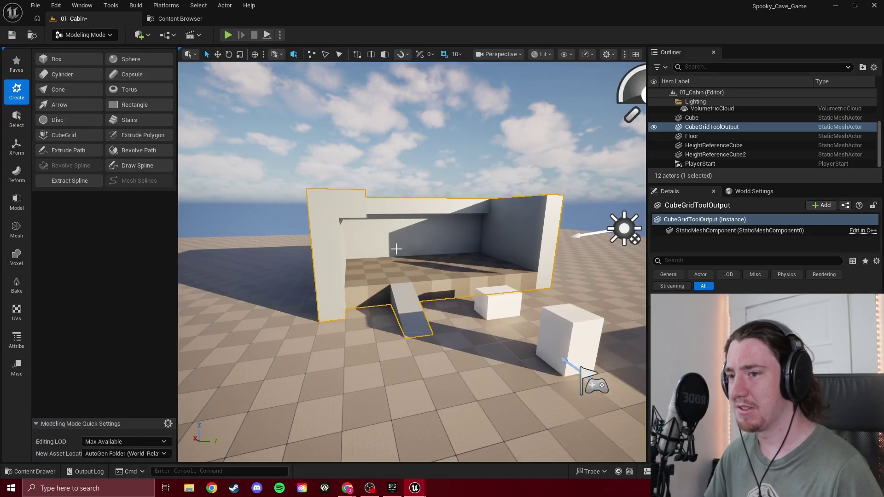
{"action": "key", "text": "ctrl+space"}
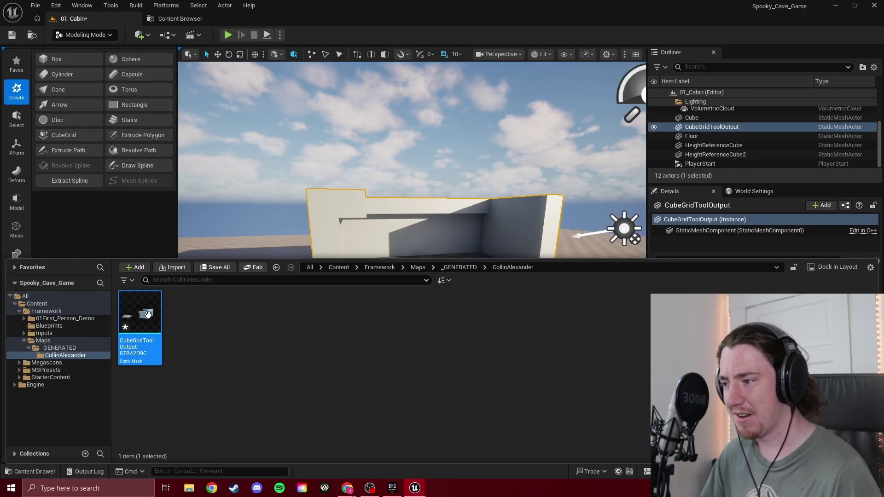
{"action": "mouse_move", "coordinate": [141, 312]}
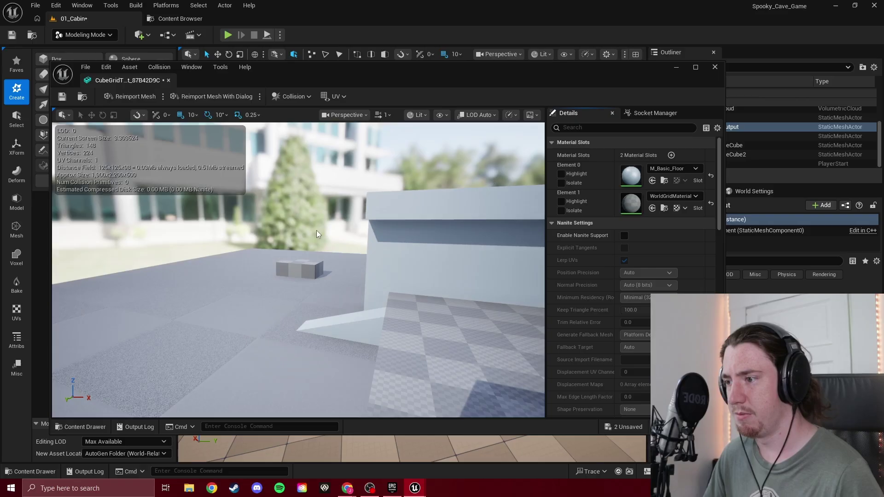
{"action": "right_click_drag", "start_coordinate": [317, 230], "coordinate": [246, 200]}
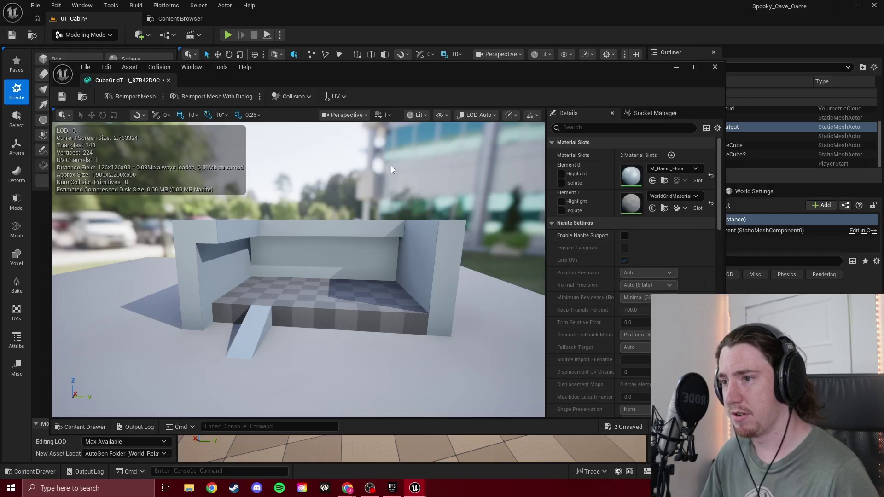
{"action": "left_click", "coordinate": [308, 98]}
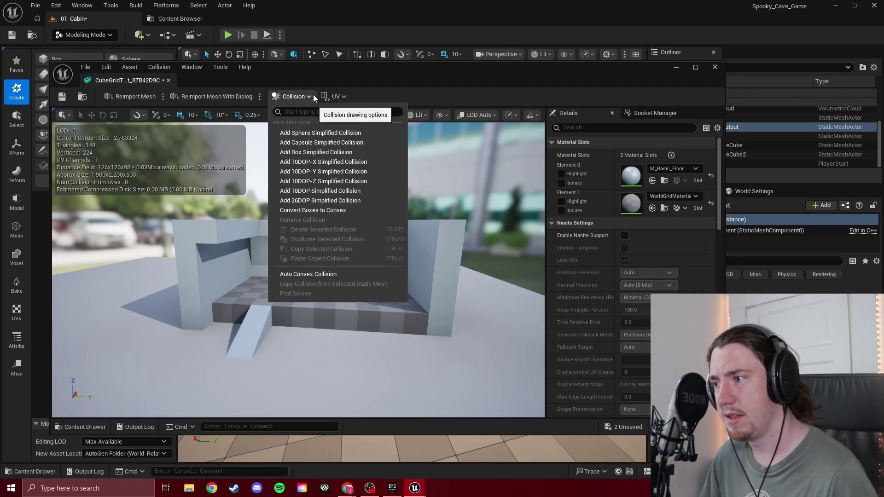
{"action": "left_click", "coordinate": [313, 95]}
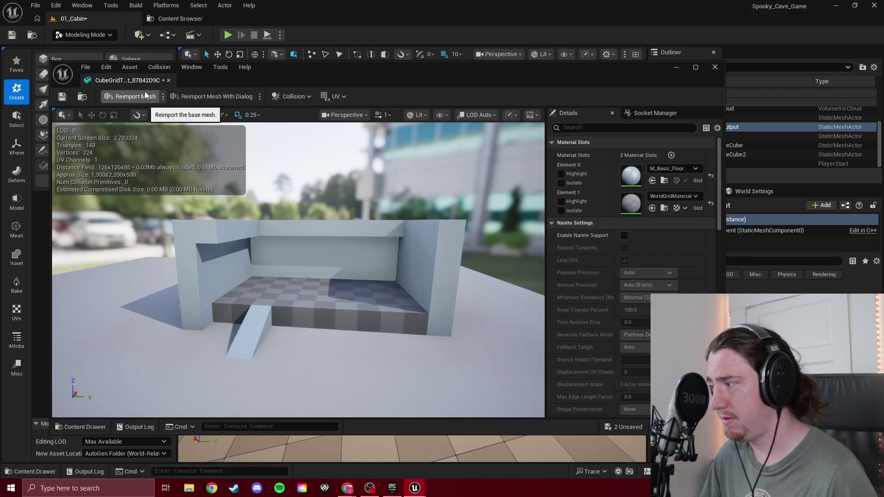
{"action": "left_click", "coordinate": [299, 98]}
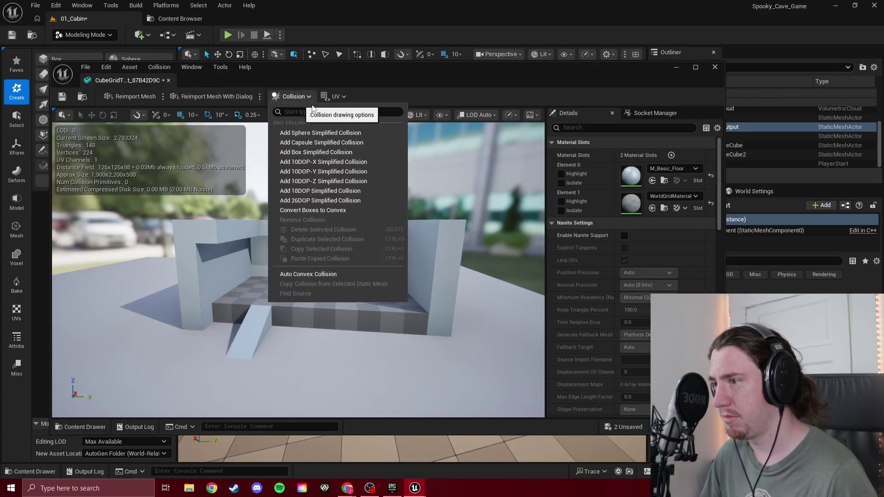
{"action": "type", "text": "collisi"}
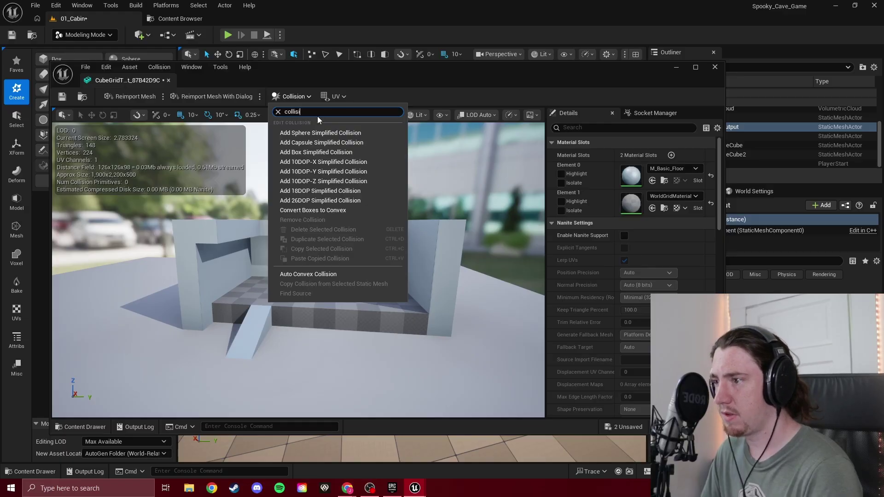
{"action": "type", "text": "on compl"}
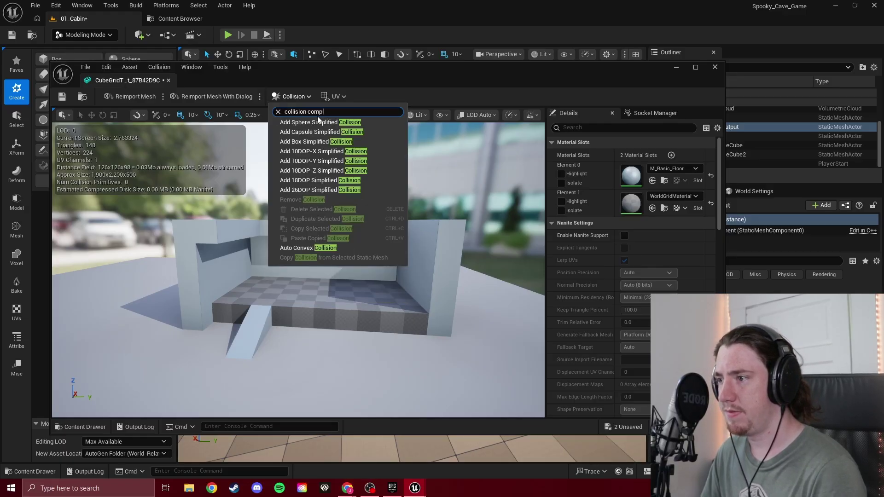
{"action": "type", "text": "exityt"}
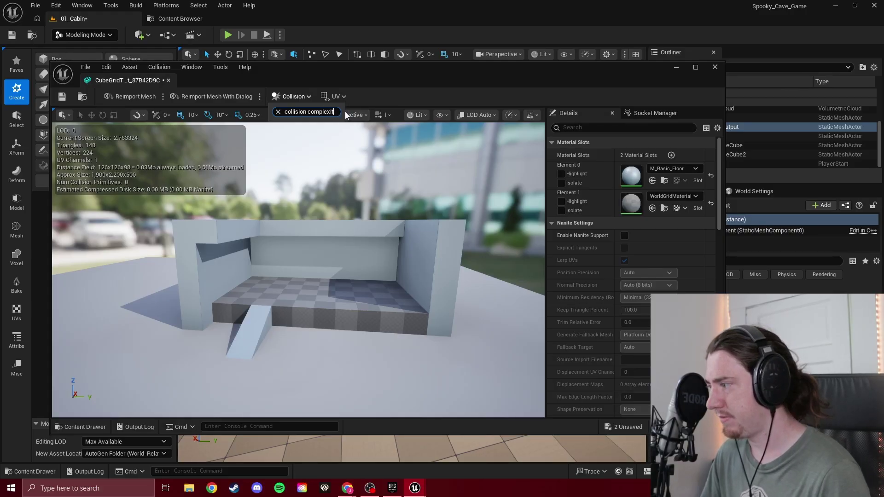
{"action": "key", "text": "BackSpace"}
{"action": "key", "text": "BackSpace"}
{"action": "key", "text": "BackSpace"}
{"action": "key", "text": "BackSpace"}
{"action": "key", "text": "BackSpace"}
{"action": "key", "text": "BackSpace"}
{"action": "key", "text": "BackSpace"}
{"action": "key", "text": "BackSpace"}
{"action": "key", "text": "BackSpace"}
{"action": "key", "text": "BackSpace"}
{"action": "key", "text": "BackSpace"}
{"action": "key", "text": "BackSpace"}
{"action": "key", "text": "BackSpace"}
{"action": "key", "text": "BackSpace"}
{"action": "key", "text": "BackSpace"}
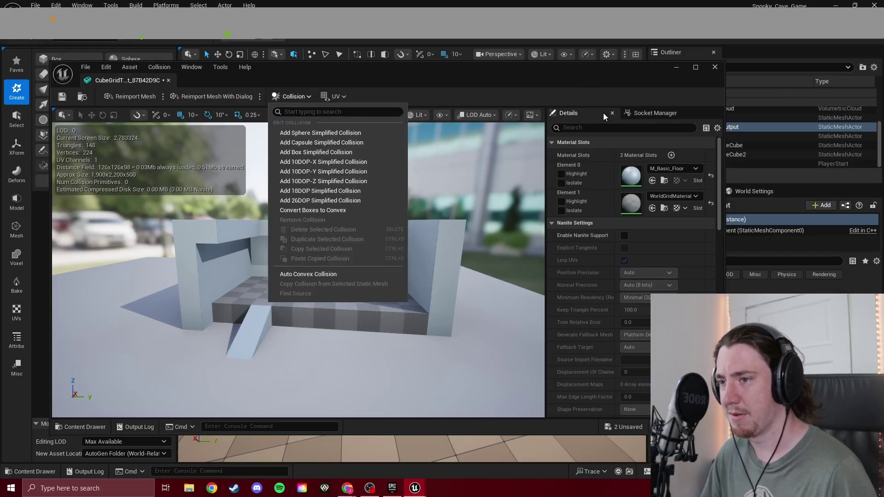
Set the cabin mesh's Collision Complexity to Use Complex Collision As Simple and save the mesh asset.
{"action": "left_click", "coordinate": [597, 129]}
{"action": "type", "text": "c"}
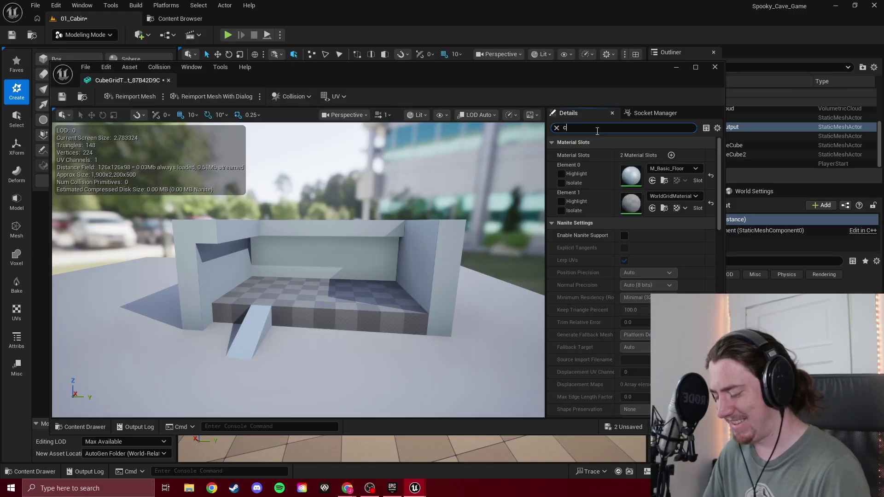
{"action": "type", "text": "ollision com"}
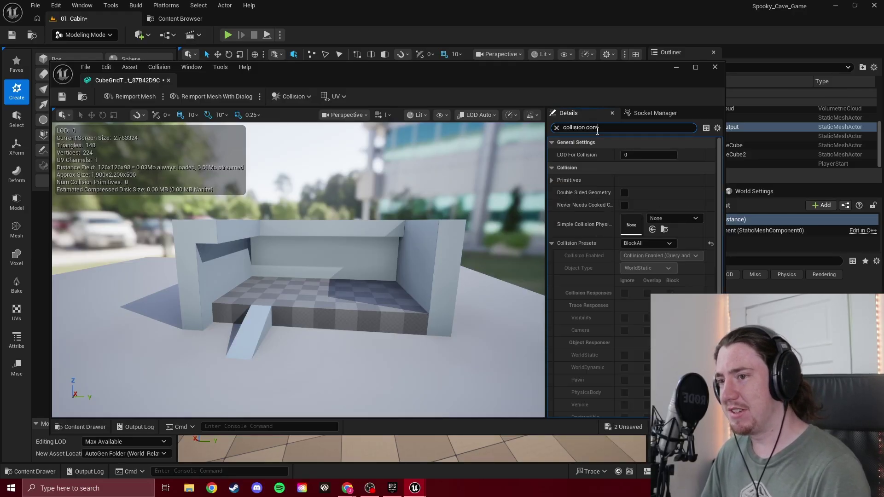
{"action": "type", "text": "plecxity"}
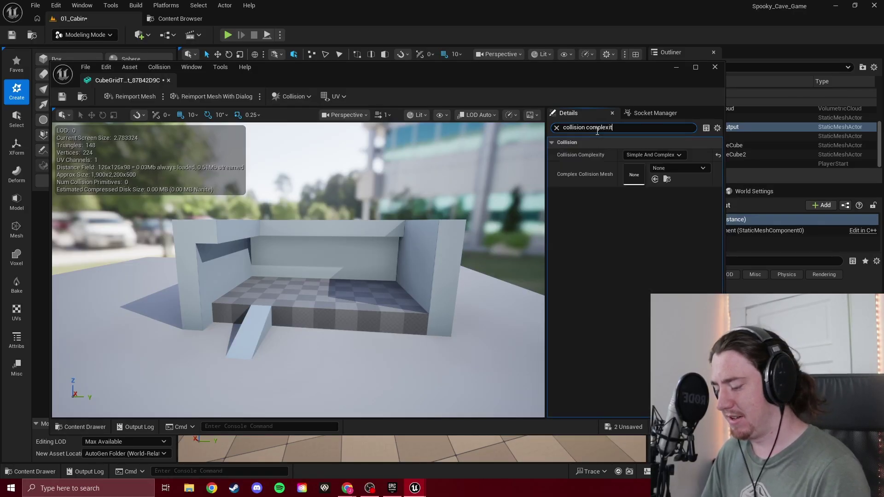
{"action": "left_click", "coordinate": [663, 155]}
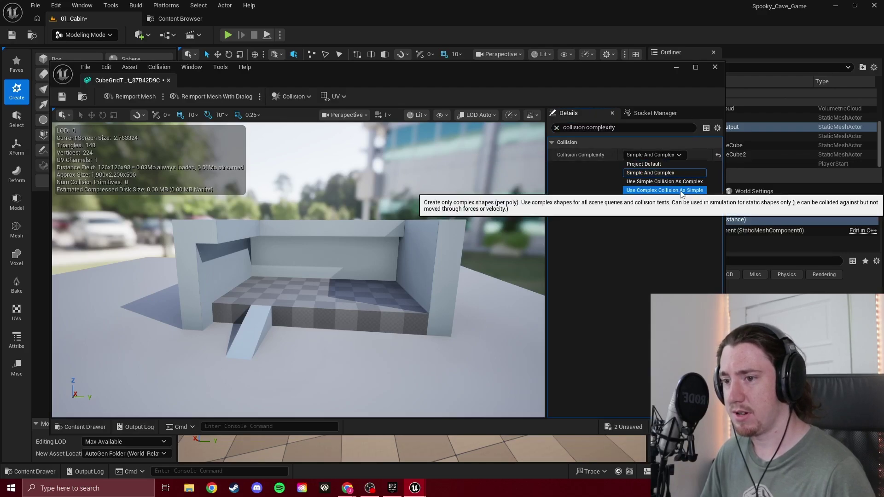
{"action": "left_click", "coordinate": [681, 190]}
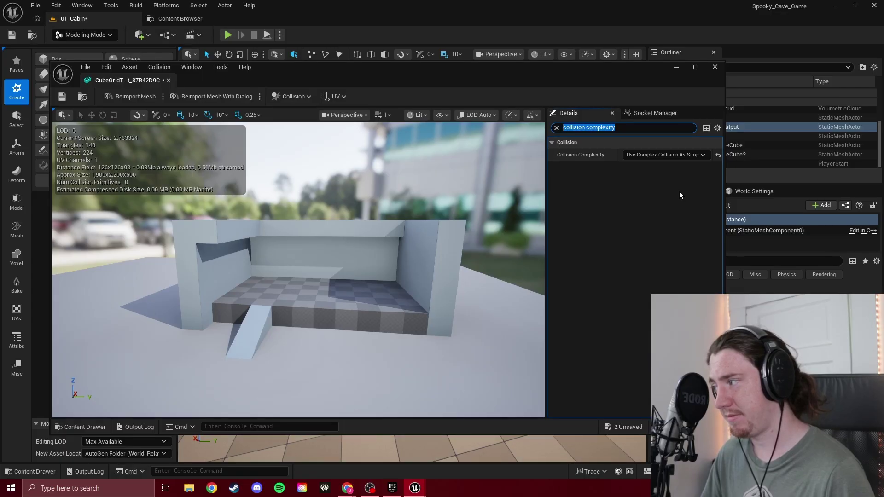
{"action": "left_click", "coordinate": [661, 224]}
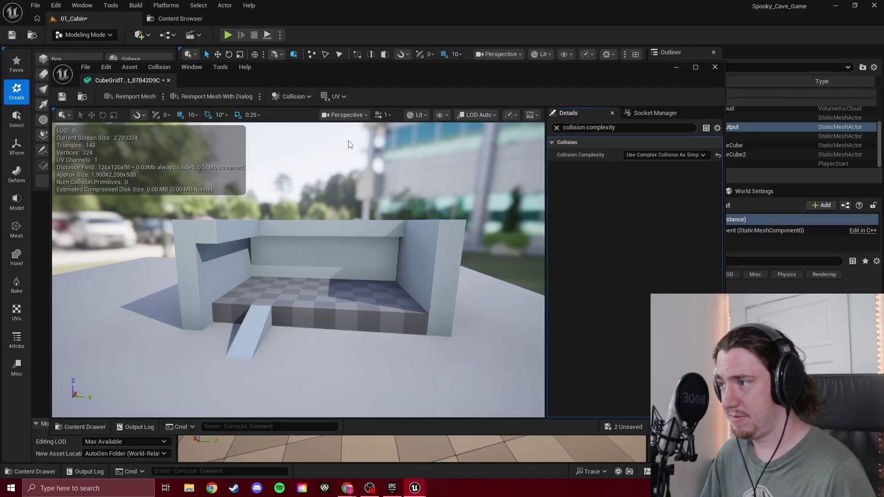
{"action": "key", "text": "ctrl+s"}
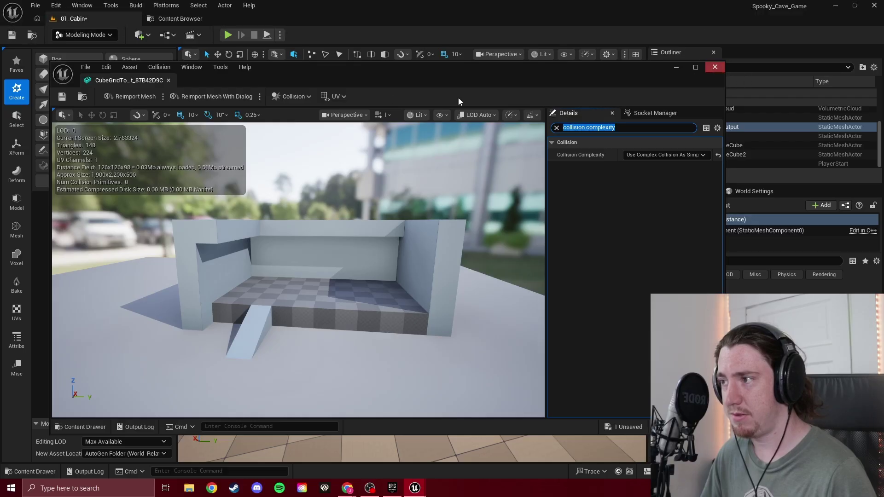
Dock the cabin mesh editor in the main editor window and return to the 01_Cabin level.
{"action": "left_click_drag", "start_coordinate": [125, 81], "coordinate": [196, 24]}
{"action": "left_click", "coordinate": [86, 21]}
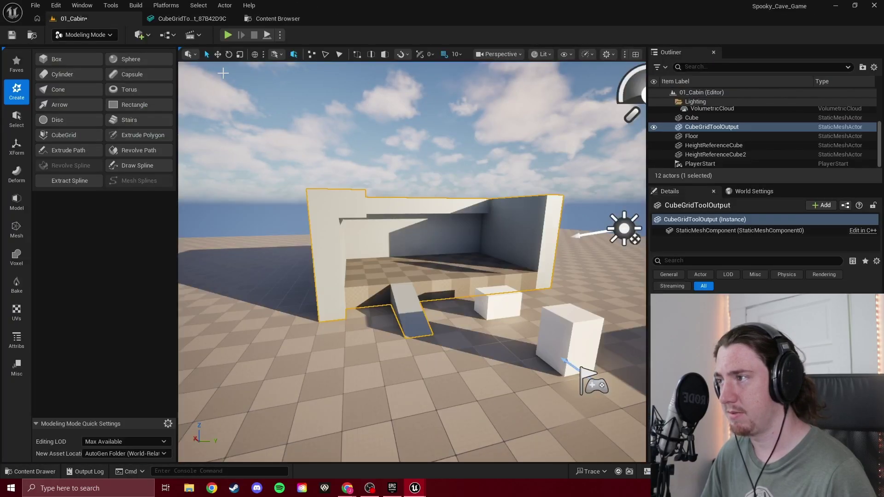
Play the level and test collision by walking up the ramp into the cabin and jumping onto the separate slab.
{"action": "left_click", "coordinate": [227, 35]}
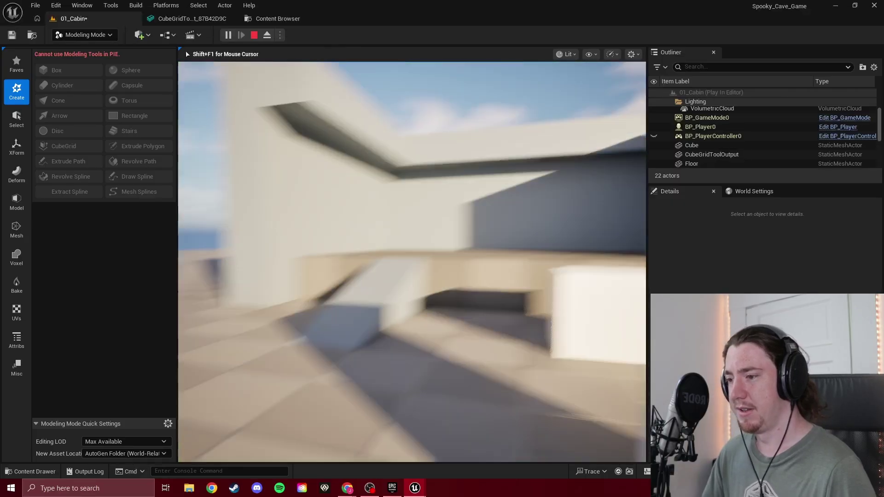
{"action": "key", "text": "w"}
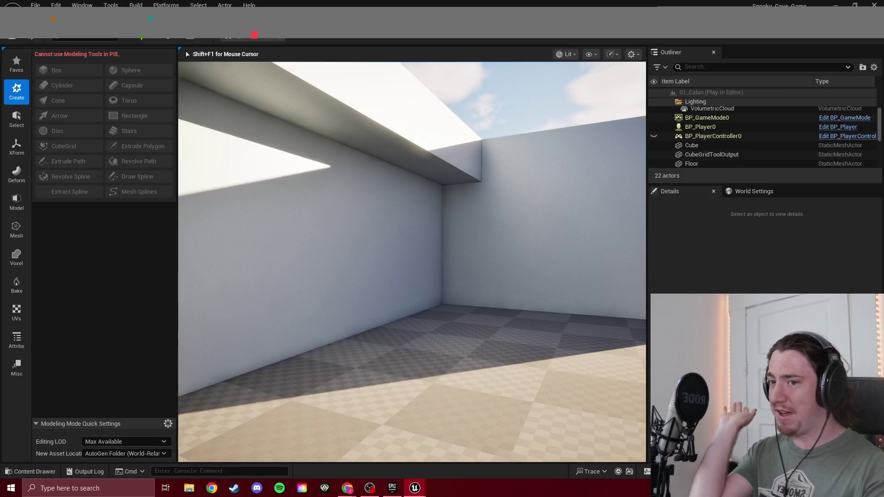
{"action": "key", "text": "w"}
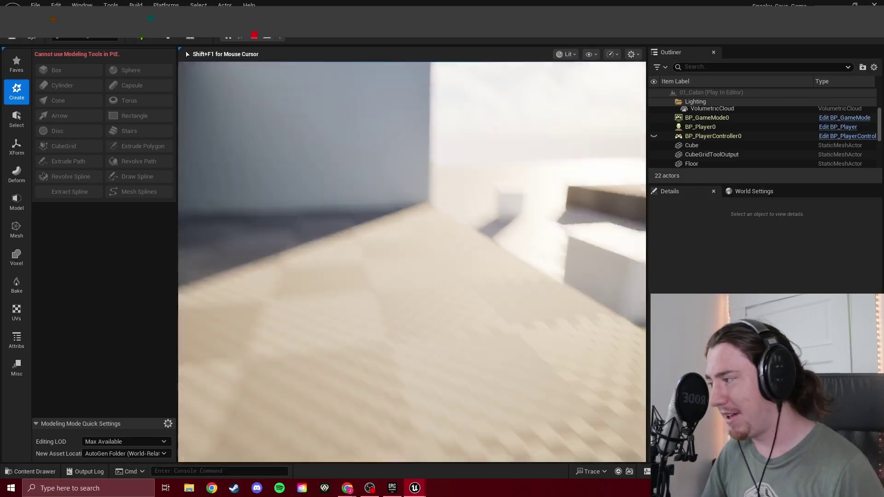
{"action": "key", "text": "w"}
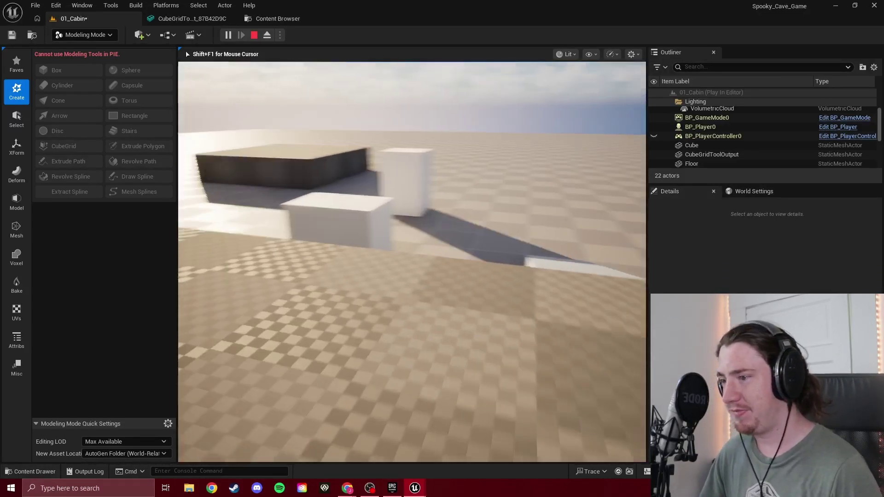
{"action": "key", "text": "w"}
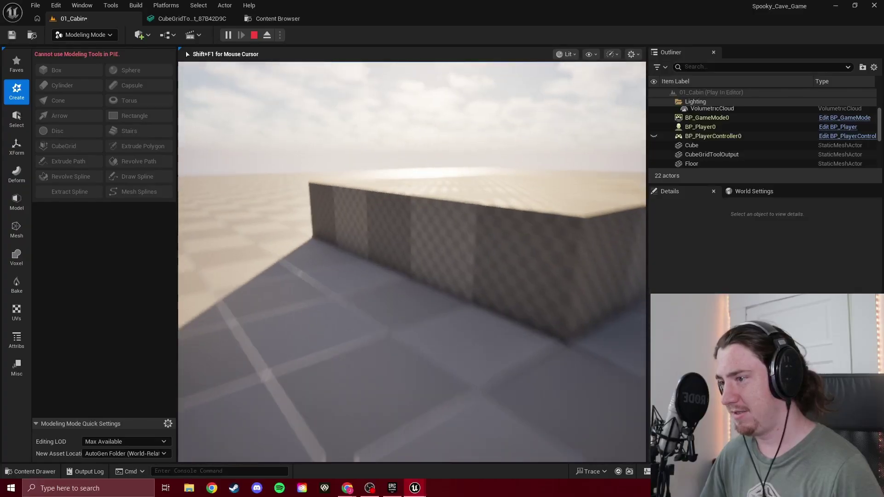
{"action": "key", "text": "space"}
{"action": "key", "text": "w"}
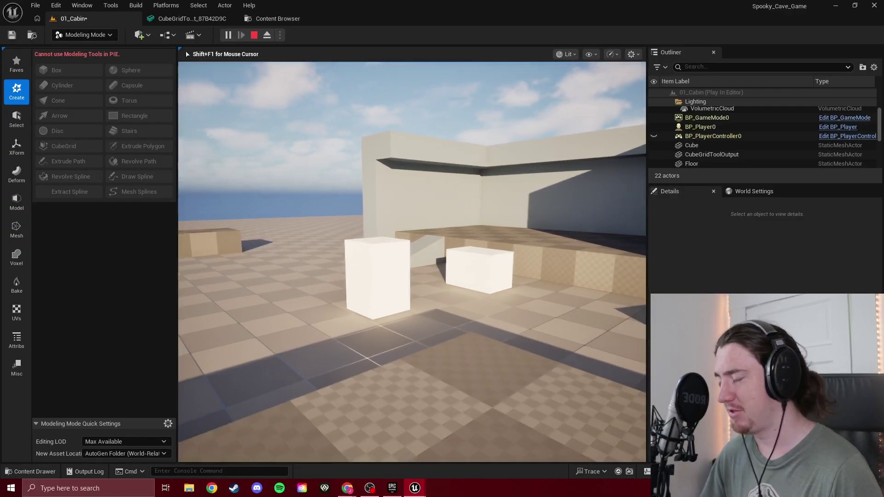
{"action": "key", "text": "w"}
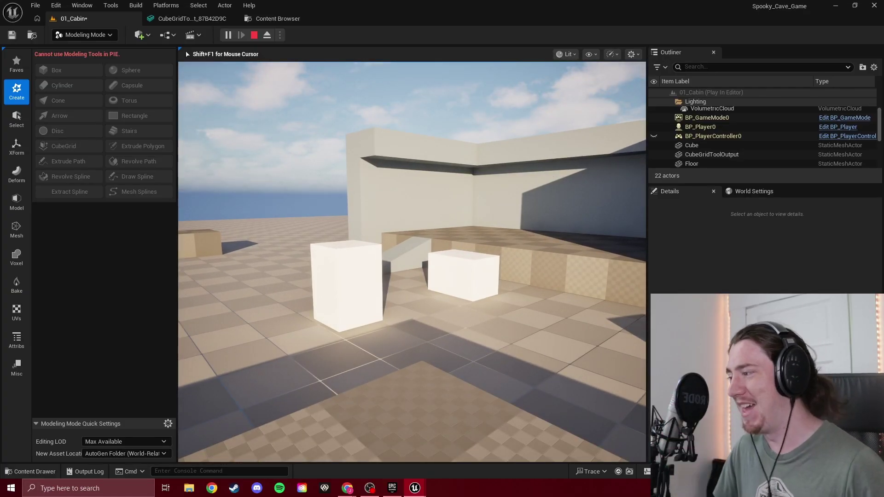
Walk the ramp, cabin floor and reference cubes again to test their collision and scale, and end the play session.
{"action": "key", "text": "w"}
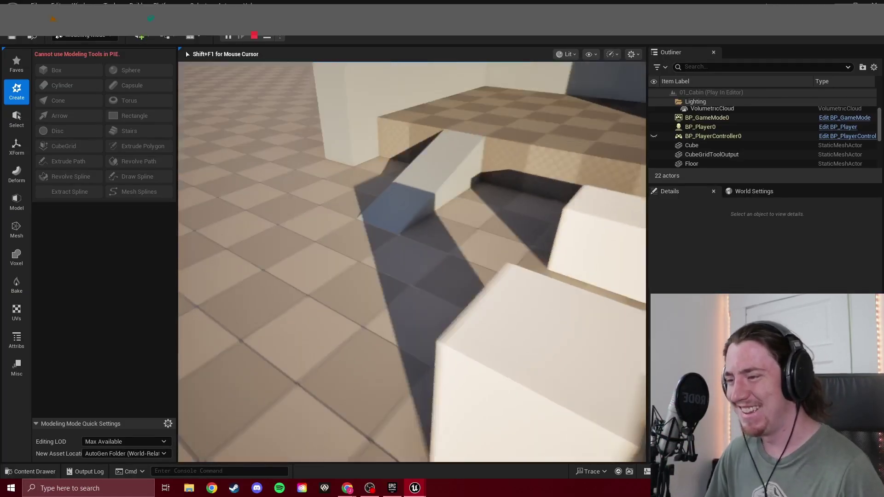
{"action": "key", "text": "w"}
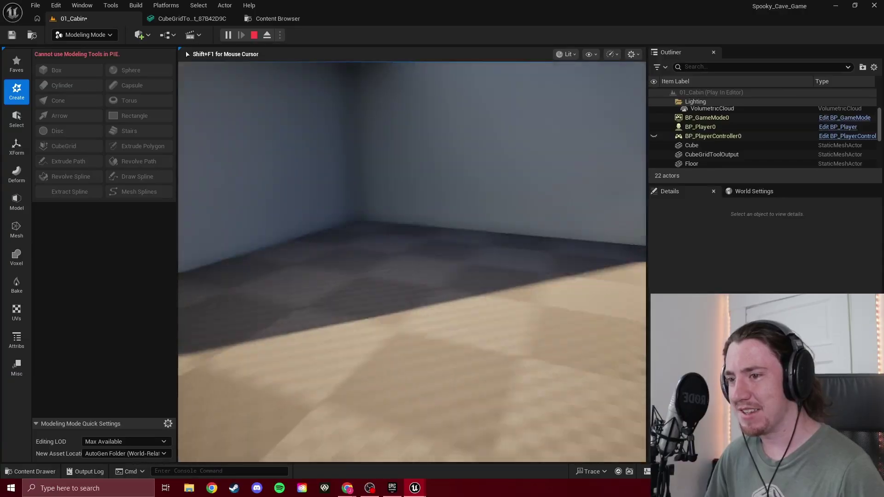
{"action": "key", "text": "w"}
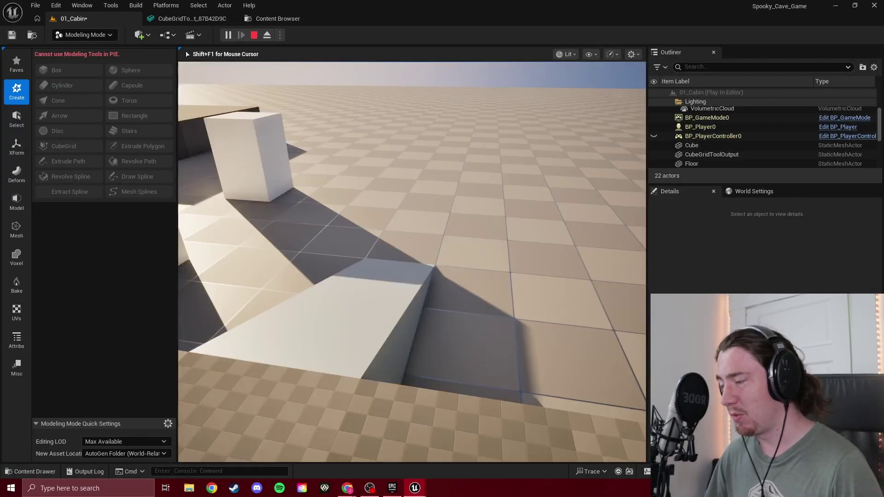
{"action": "key", "text": "s"}
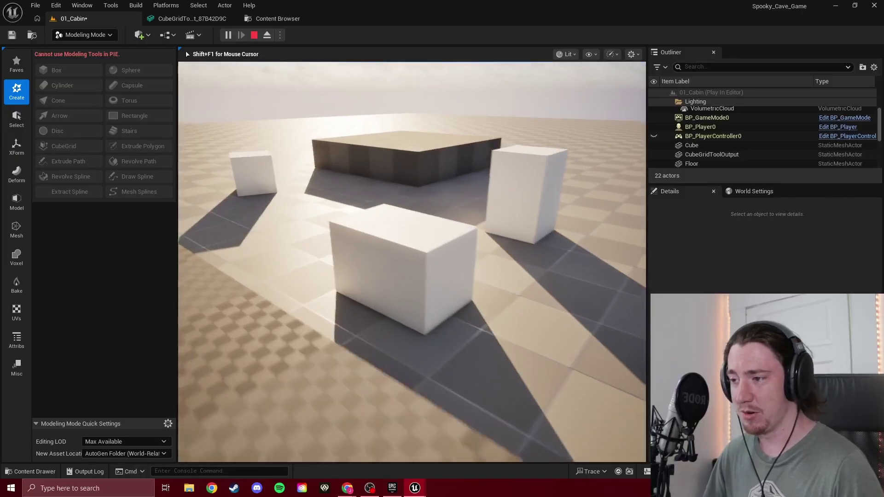
{"action": "key", "text": "w"}
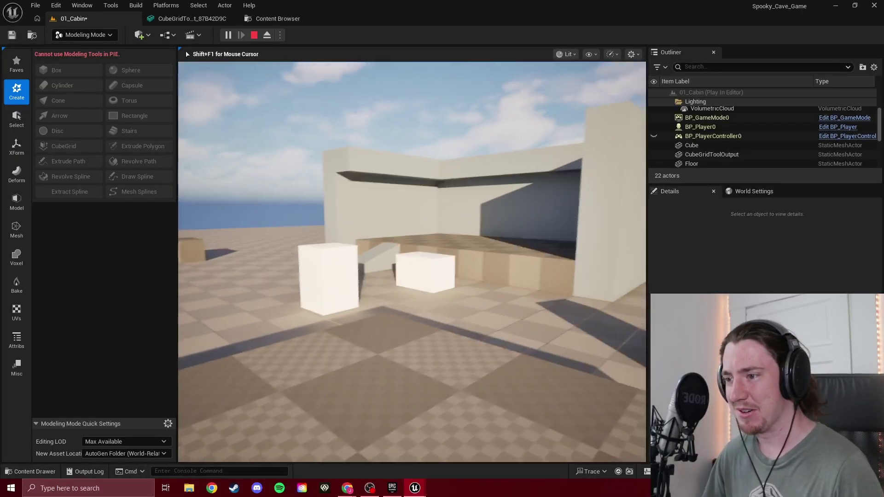
{"action": "key", "text": "w"}
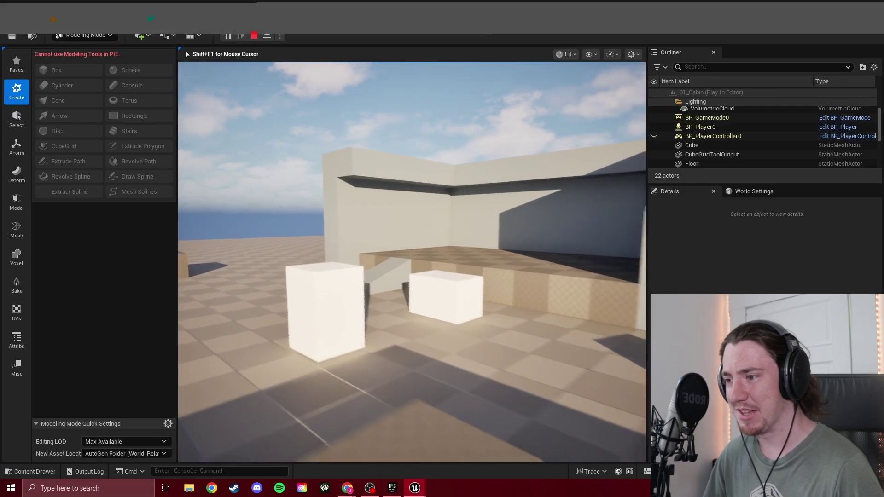
{"action": "key", "text": "w"}
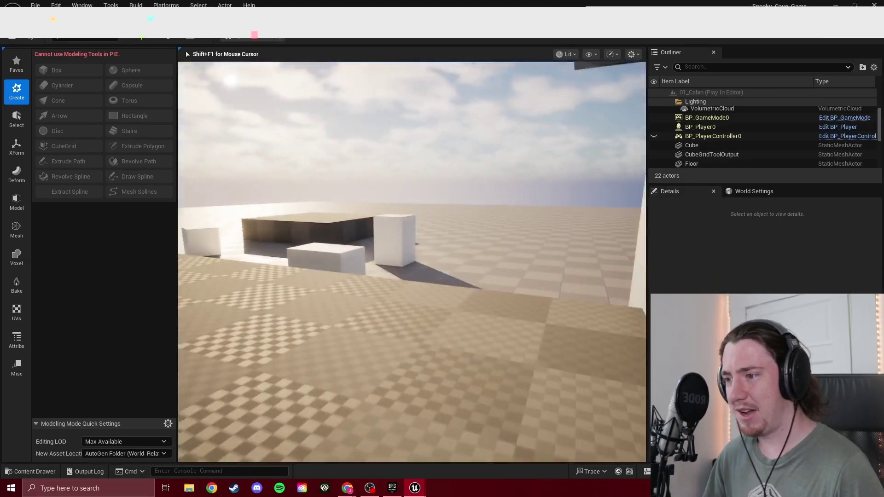
{"action": "key", "text": "w"}
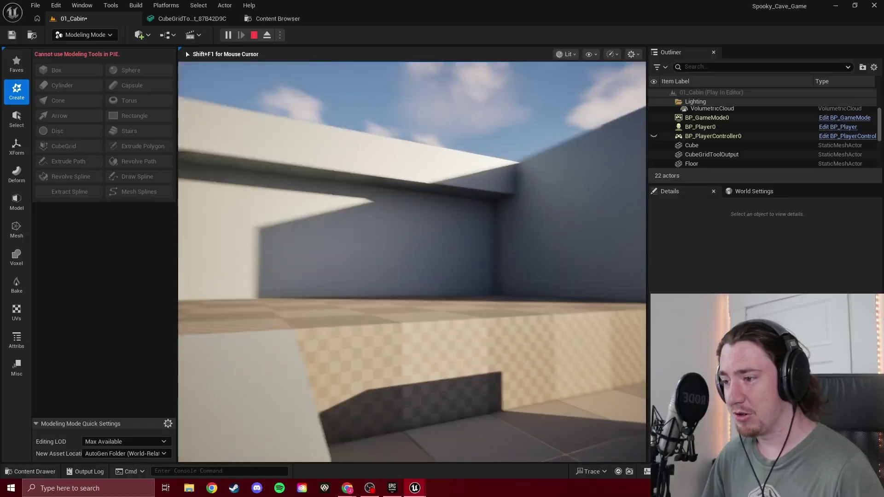
{"action": "key", "text": "s"}
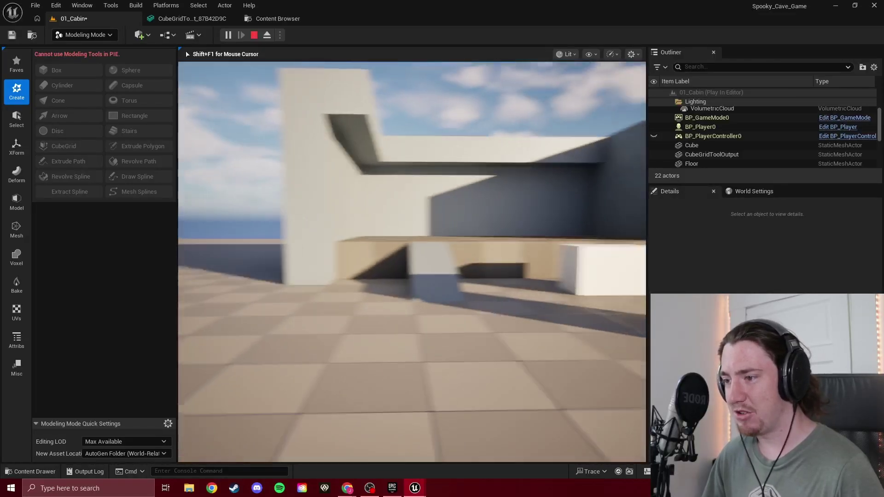
{"action": "key", "text": "w"}
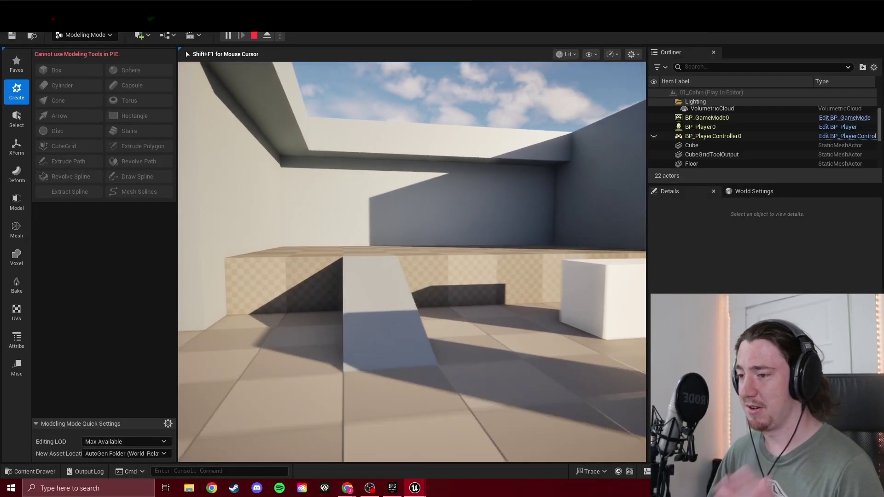
{"action": "key", "text": "s"}
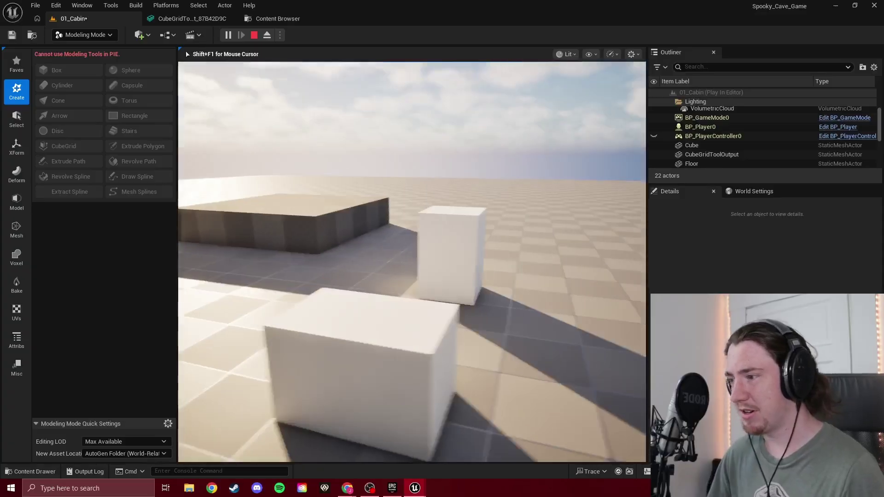
{"action": "key", "text": "w"}
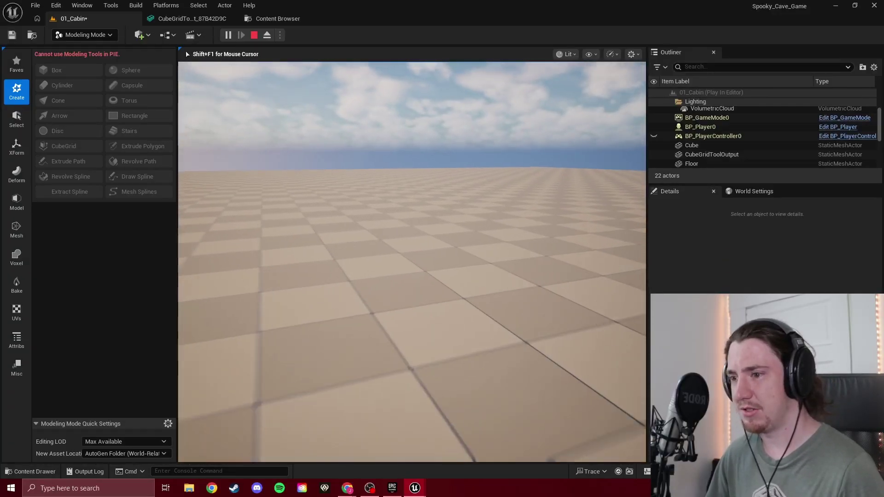
{"action": "key", "text": "s"}
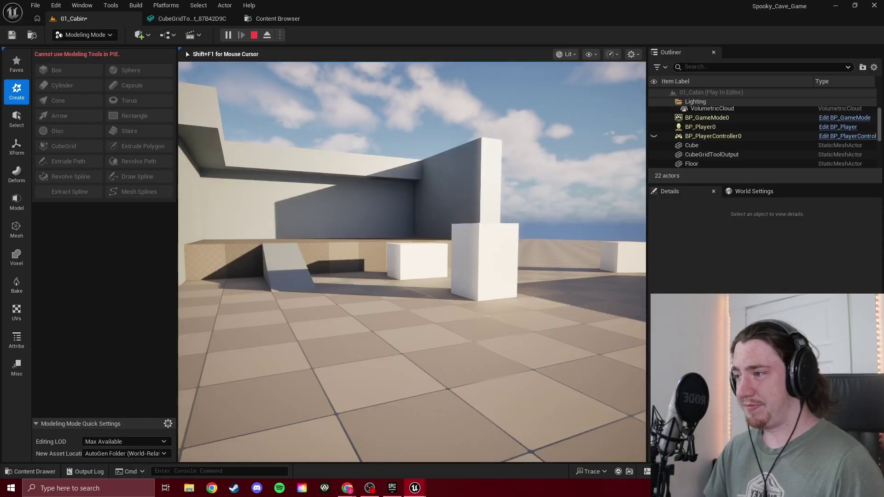
{"action": "key", "text": "Escape"}
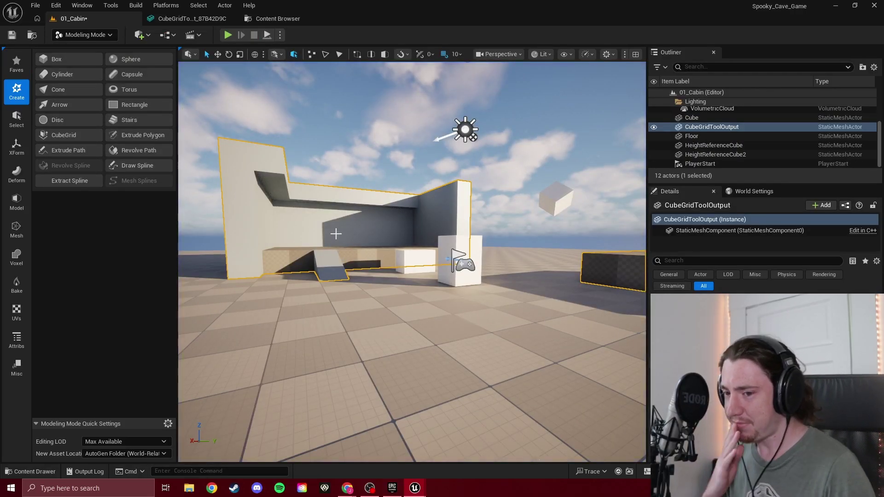
Check the cabin's static mesh and save the 01_Cabin level.
{"action": "left_click", "coordinate": [179, 18]}
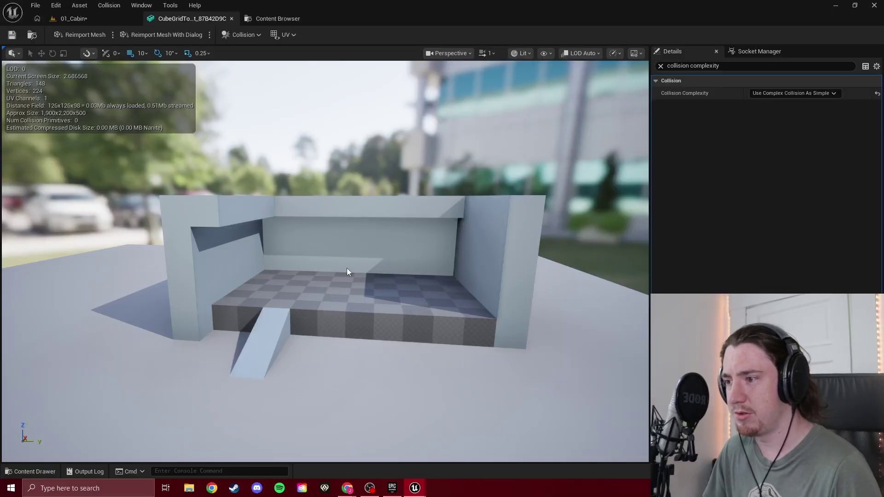
{"action": "left_click", "coordinate": [93, 18]}
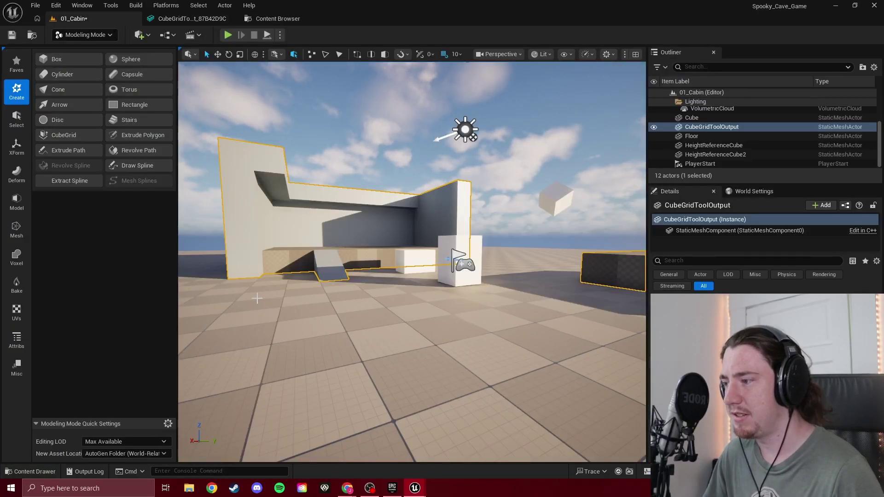
Review the Collision Complexity options and the geometry of the cabin's static mesh.
{"action": "left_click", "coordinate": [169, 19]}
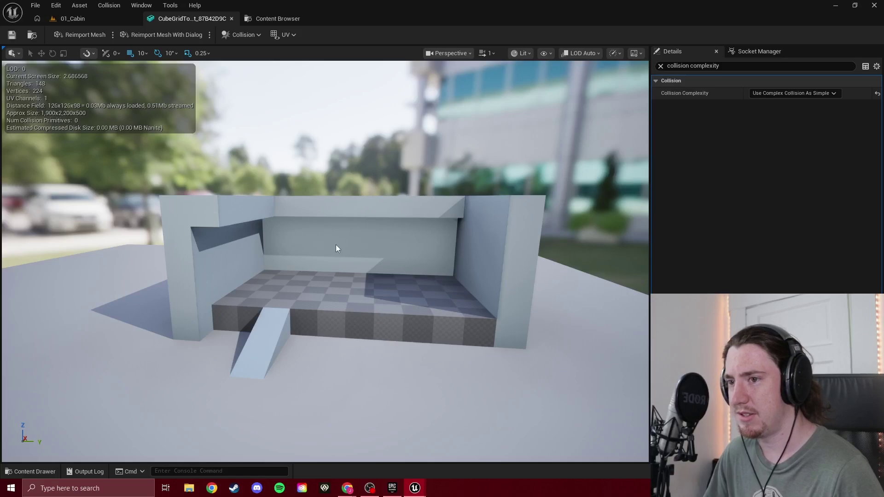
{"action": "left_click", "coordinate": [788, 94]}
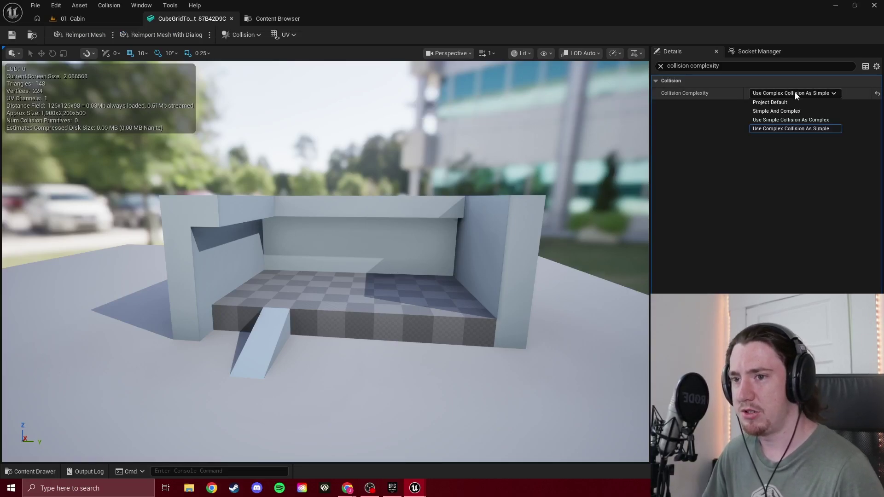
{"action": "left_click", "coordinate": [813, 82]}
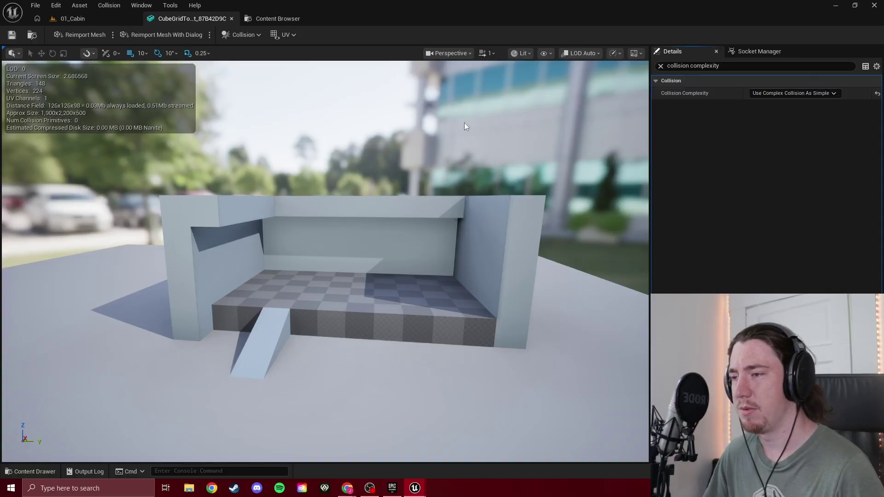
{"action": "right_click_drag", "start_coordinate": [415, 219], "coordinate": [336, 206]}
{"action": "key", "text": "w"}
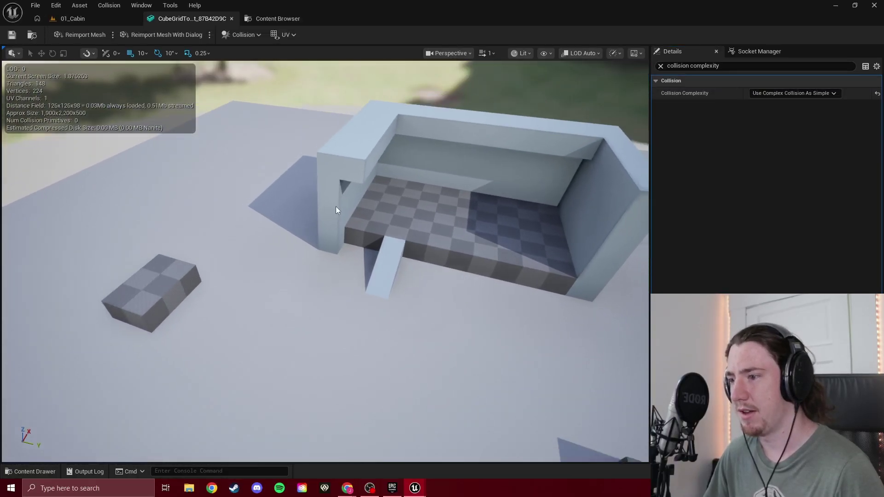
With CubeGrid, push the 500 by 500 slab and the small leftover block down into the floor and accept the edit.
{"action": "left_click", "coordinate": [110, 18]}
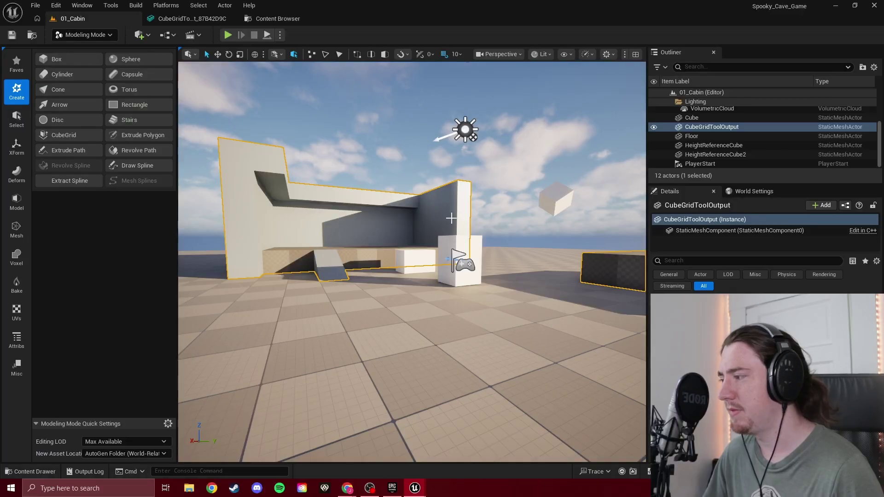
{"action": "right_click_drag", "start_coordinate": [463, 238], "coordinate": [290, 134]}
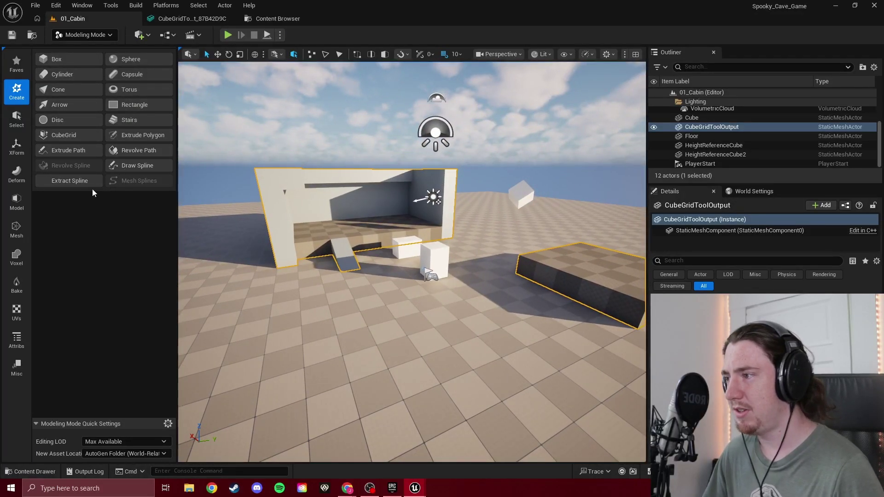
{"action": "left_click", "coordinate": [64, 134]}
{"action": "right_click_drag", "start_coordinate": [414, 271], "coordinate": [399, 259]}
{"action": "left_click_drag", "start_coordinate": [398, 259], "coordinate": [457, 221]}
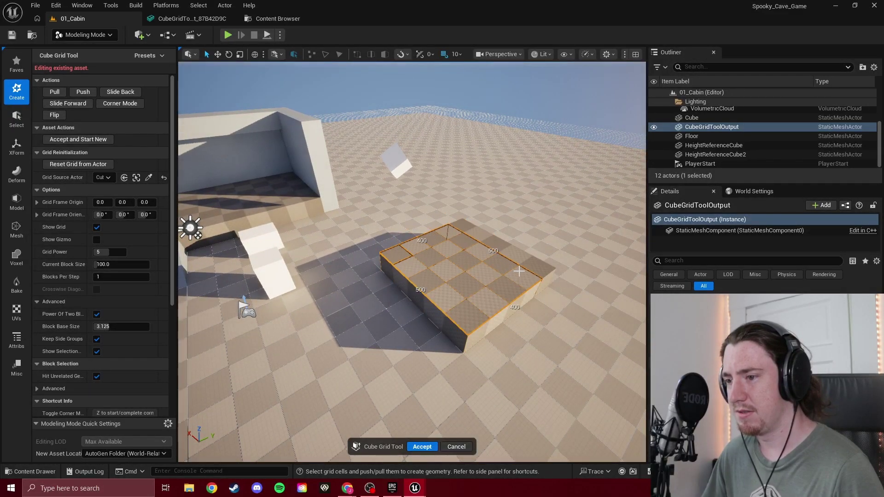
{"action": "key", "text": "q"}
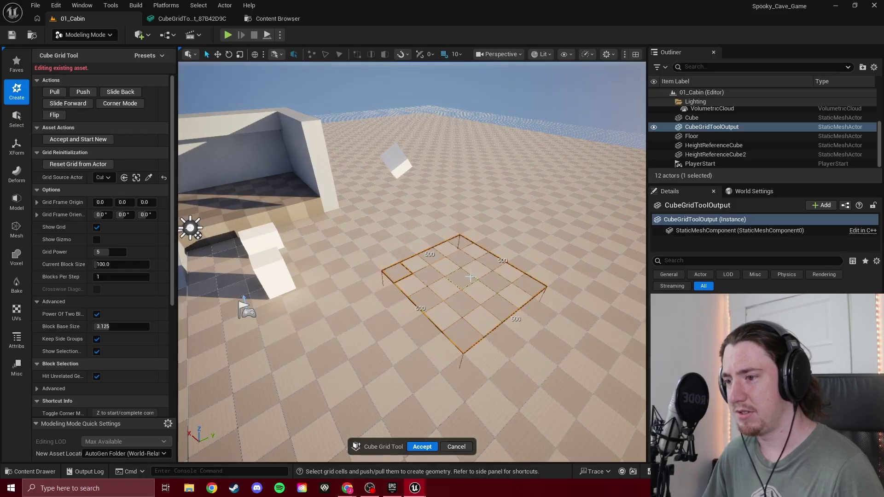
{"action": "right_click_drag", "start_coordinate": [470, 278], "coordinate": [456, 258]}
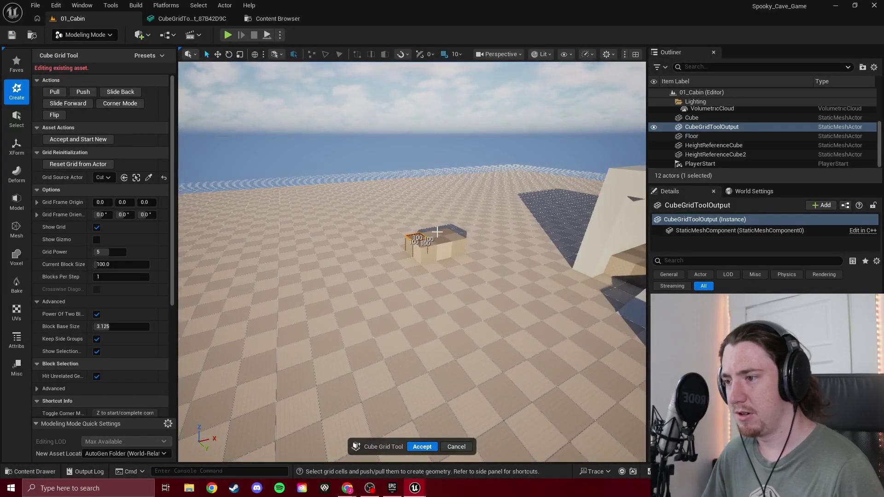
{"action": "right_click_drag", "start_coordinate": [447, 259], "coordinate": [479, 257]}
{"action": "left_click", "coordinate": [422, 446]}
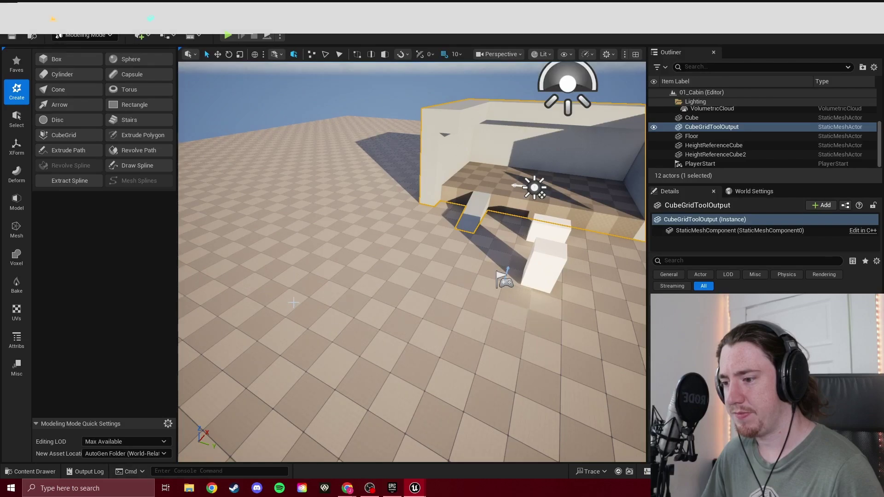
Switch the editor from Modeling mode to Selection mode.
{"action": "right_click_drag", "start_coordinate": [312, 273], "coordinate": [341, 259]}
{"action": "key", "text": "w"}
{"action": "key", "text": "s"}
{"action": "key", "text": "w"}
{"action": "left_click", "coordinate": [89, 35]}
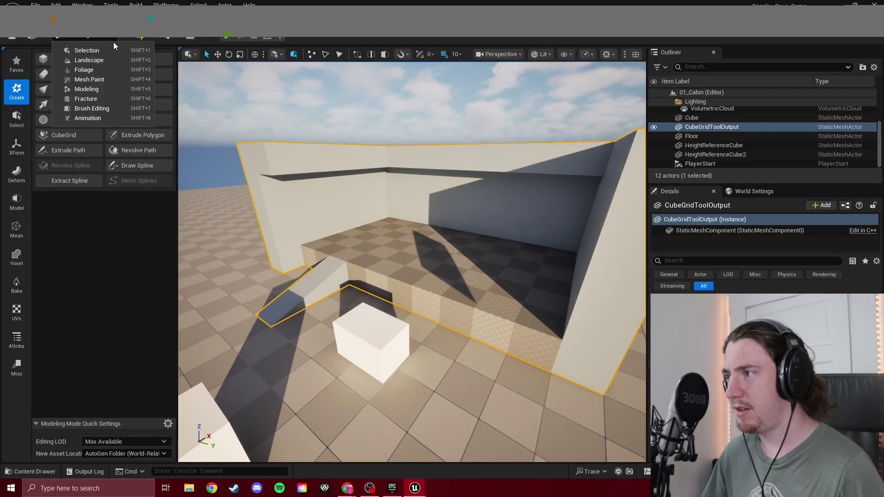
{"action": "left_click", "coordinate": [76, 51]}
Examine the whole cabin blockout from outside, including its ramp, walls and the white reference cubes.
{"action": "right_click_drag", "start_coordinate": [350, 151], "coordinate": [354, 143]}
{"action": "right_click_drag", "start_coordinate": [357, 237], "coordinate": [357, 237]}
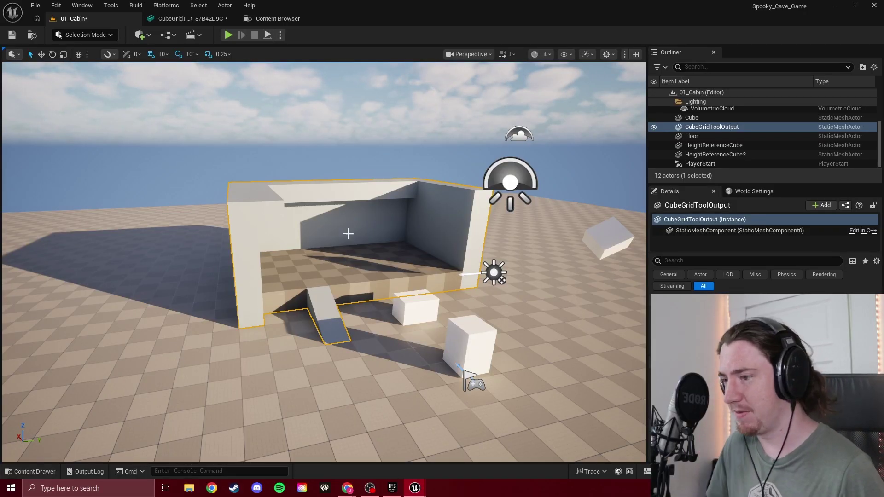
{"action": "right_click_drag", "start_coordinate": [362, 260], "coordinate": [368, 228]}
{"action": "key", "text": "w"}
{"action": "key", "text": "s"}
{"action": "right_click_drag", "start_coordinate": [361, 260], "coordinate": [363, 260]}
{"action": "key", "text": "w"}
{"action": "key", "text": "s"}
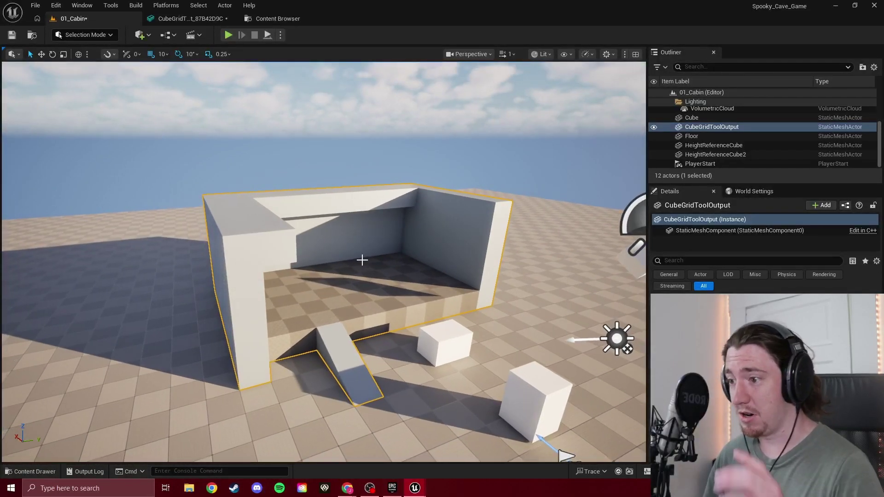
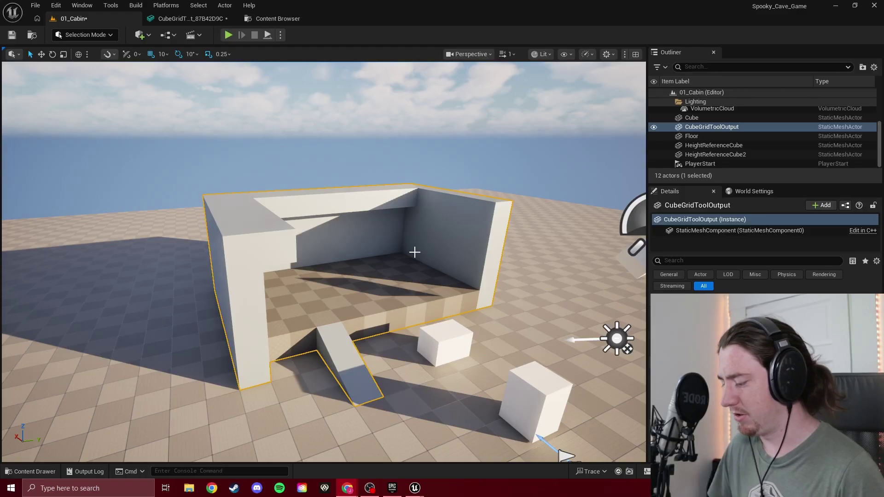
{"action": "right_click_drag", "start_coordinate": [408, 254], "coordinate": [409, 279]}
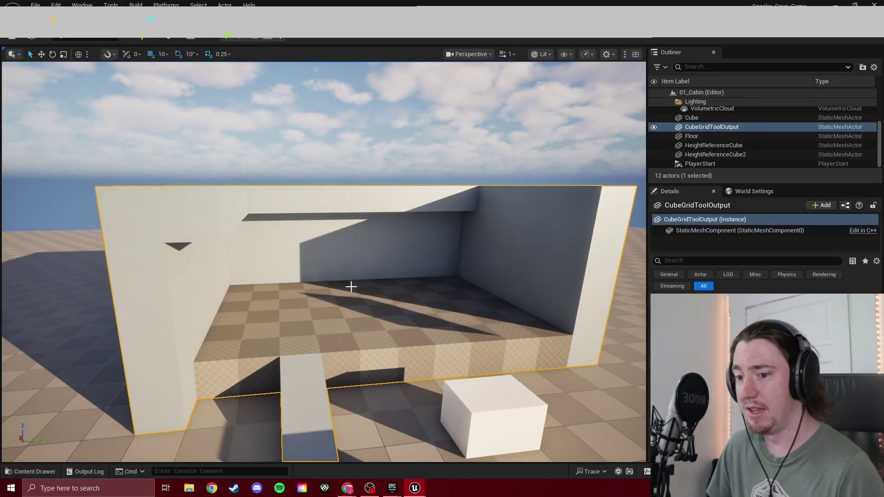
{"action": "right_click_drag", "start_coordinate": [352, 285], "coordinate": [291, 287]}
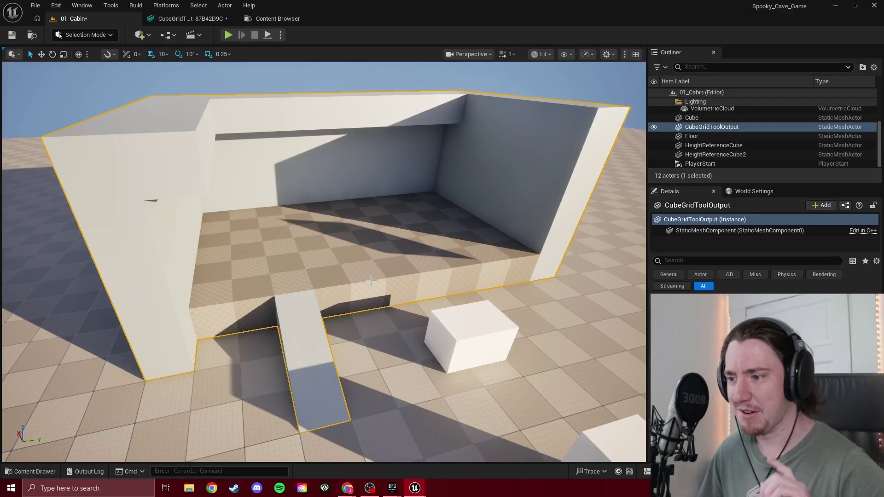
{"action": "right_click_drag", "start_coordinate": [395, 289], "coordinate": [370, 286]}
{"action": "key", "text": "f"}
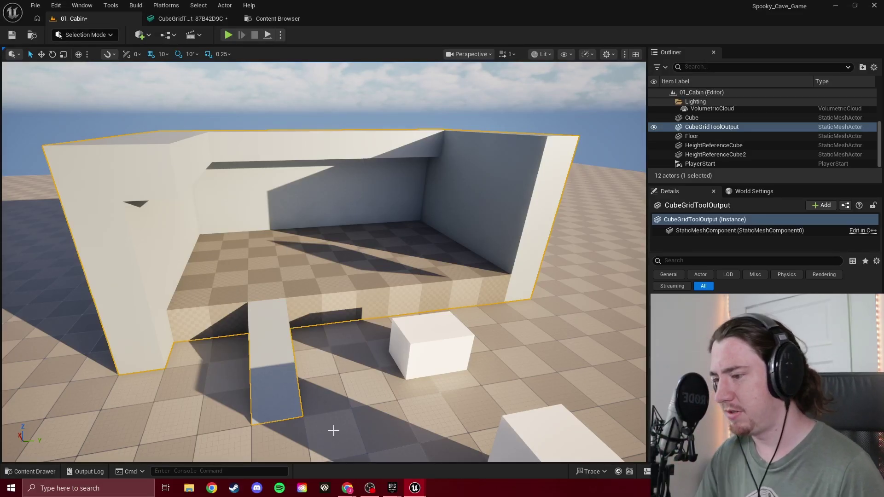
Examine the cabin's open front, interior floor and back wall up close.
{"action": "right_click_drag", "start_coordinate": [377, 363], "coordinate": [406, 332]}
{"action": "key", "text": "w"}
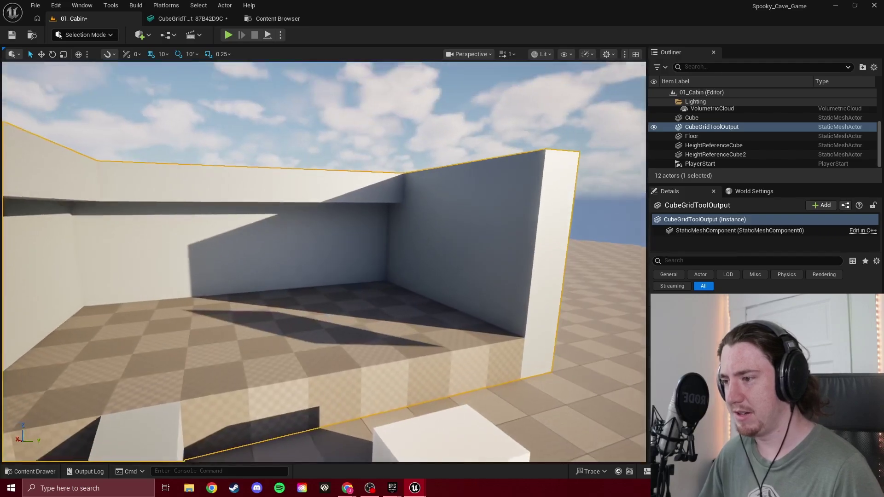
{"action": "key", "text": "w"}
{"action": "mouse_move", "coordinate": [371, 263]}
{"action": "right_mouse_down"}
{"action": "mouse_move", "coordinate": [337, 285]}
{"action": "mouse_move", "coordinate": [332, 257]}
{"action": "mouse_move", "coordinate": [372, 263]}
{"action": "mouse_move", "coordinate": [334, 269]}
{"action": "mouse_move", "coordinate": [360, 263]}
{"action": "right_mouse_up"}
{"action": "key", "text": "s"}
{"action": "key", "text": "w"}
{"action": "key", "text": "w"}
{"action": "key", "text": "s"}
{"action": "key", "text": "w"}
{"action": "key", "text": "s"}
{"action": "key", "text": "w"}
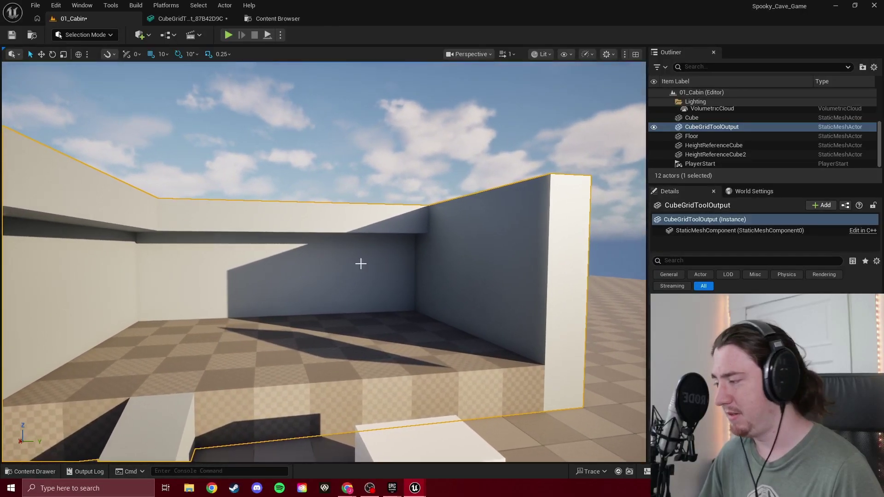
{"action": "key", "text": "s"}
{"action": "right_click_drag", "start_coordinate": [388, 303], "coordinate": [387, 303]}
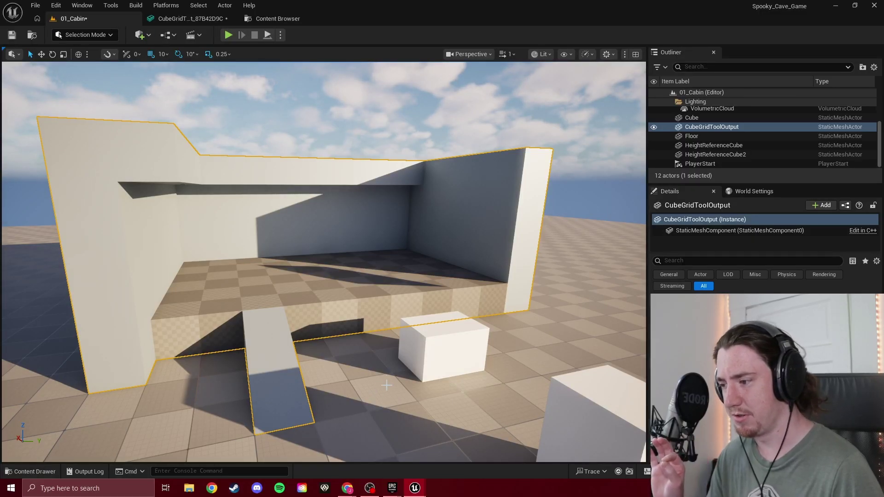
Switch to the browser, close the forum thread about UE 5.6 creating CubeGrid without collision, and minimise the browser.
{"action": "left_click", "coordinate": [346, 488]}
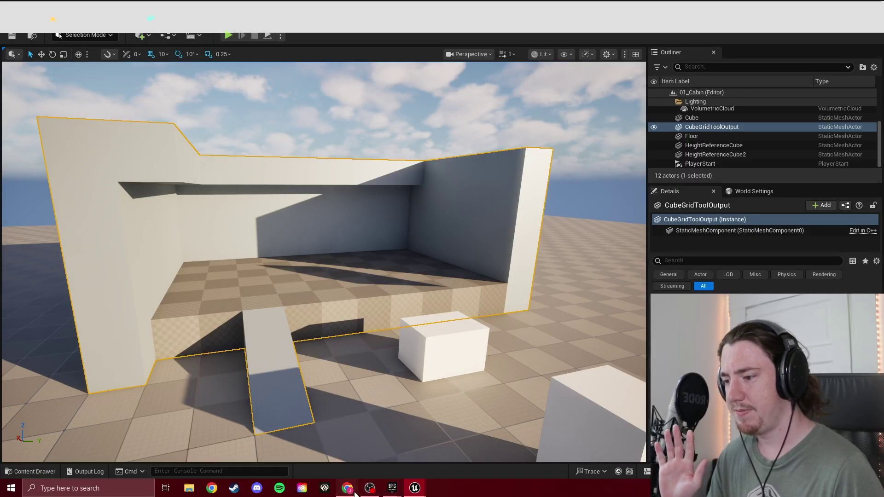
{"action": "left_click", "coordinate": [396, 447]}
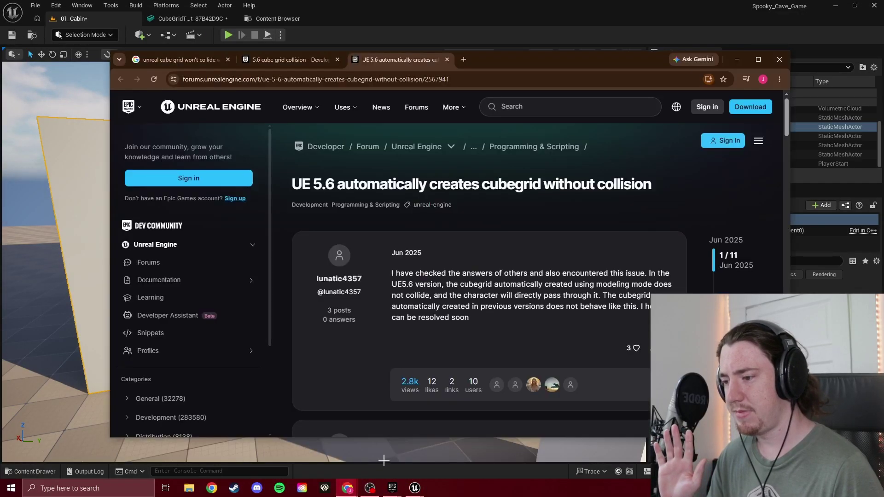
{"action": "middle_click", "coordinate": [404, 65]}
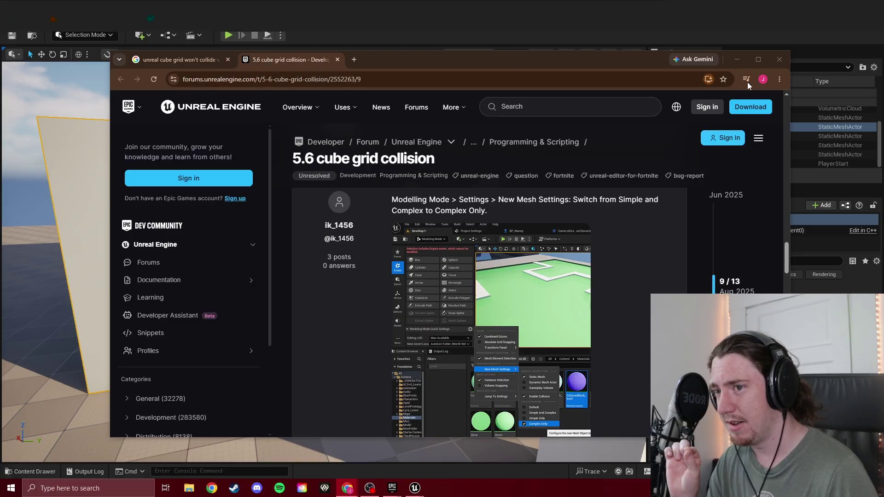
{"action": "left_click", "coordinate": [736, 60]}
Look over the Unreal Engine 5.7 Getting Started page and the Epic Games Launcher news, and return to the 01_Cabin level.
{"action": "mouse_move", "coordinate": [392, 488]}
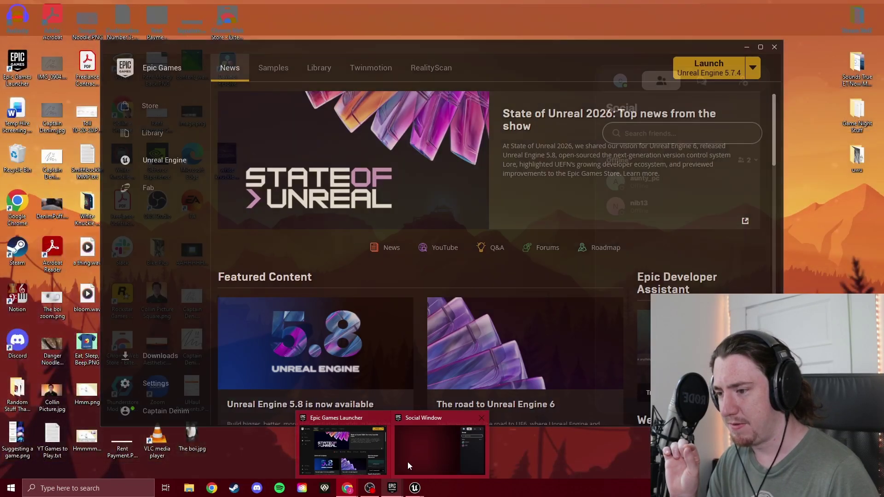
{"action": "left_click", "coordinate": [410, 460]}
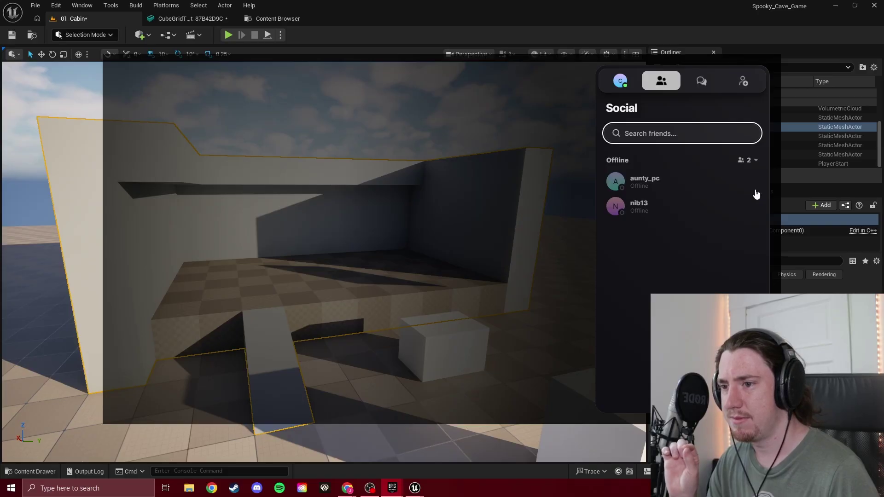
{"action": "left_click", "coordinate": [504, 85]}
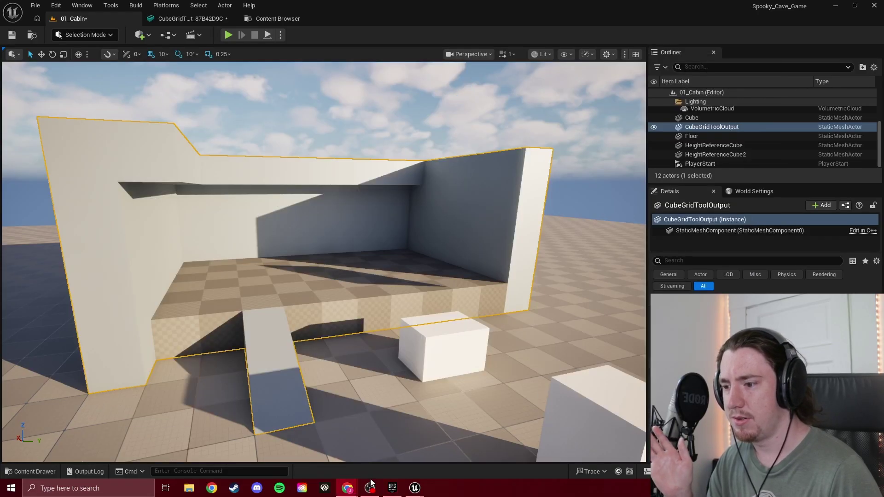
{"action": "mouse_move", "coordinate": [416, 489]}
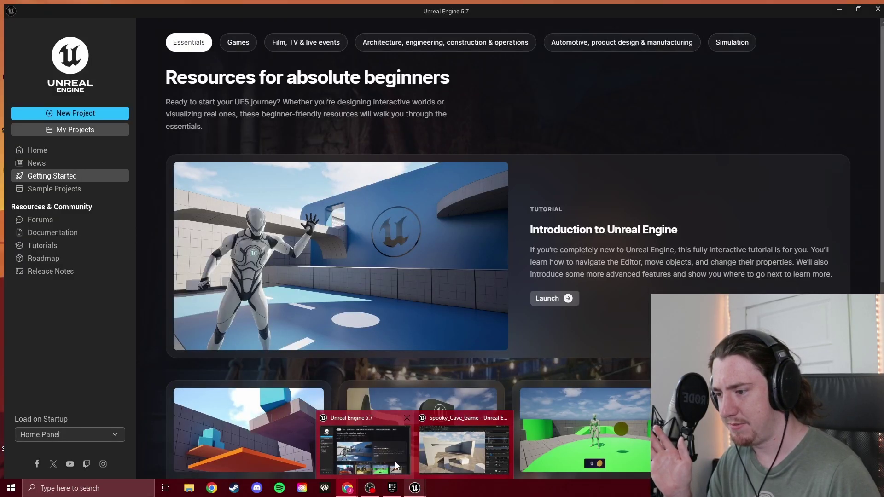
{"action": "left_click", "coordinate": [395, 463]}
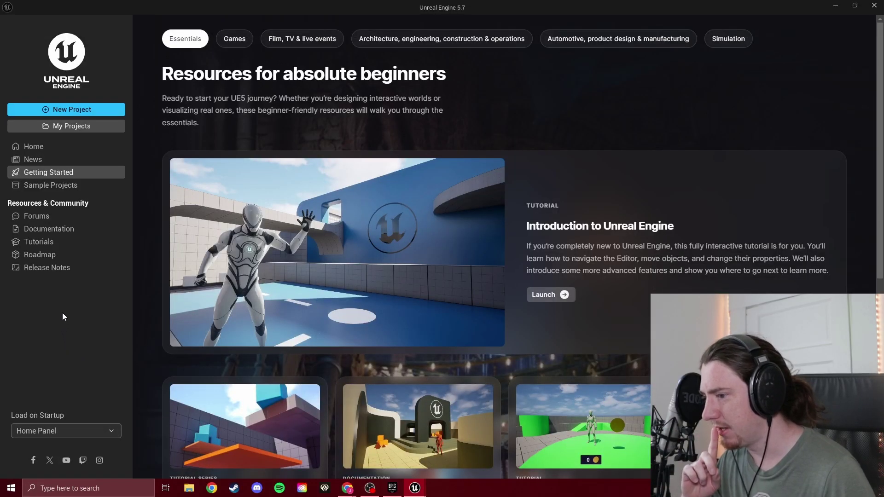
{"action": "scroll", "coordinate": [148, 258], "scroll_direction": "down", "scroll_amount": 2}
{"action": "scroll", "coordinate": [152, 259], "scroll_direction": "up", "scroll_amount": 2}
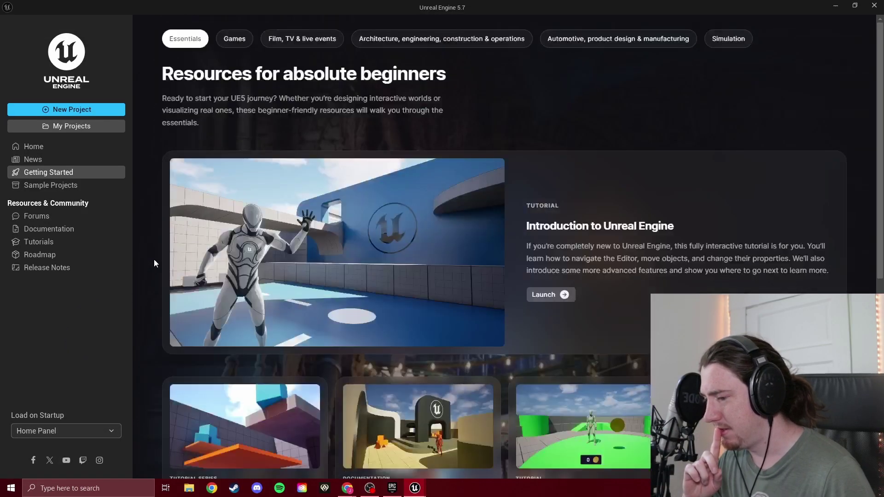
{"action": "left_click", "coordinate": [392, 489]}
{"action": "scroll", "coordinate": [365, 303], "scroll_direction": "down", "scroll_amount": 10}
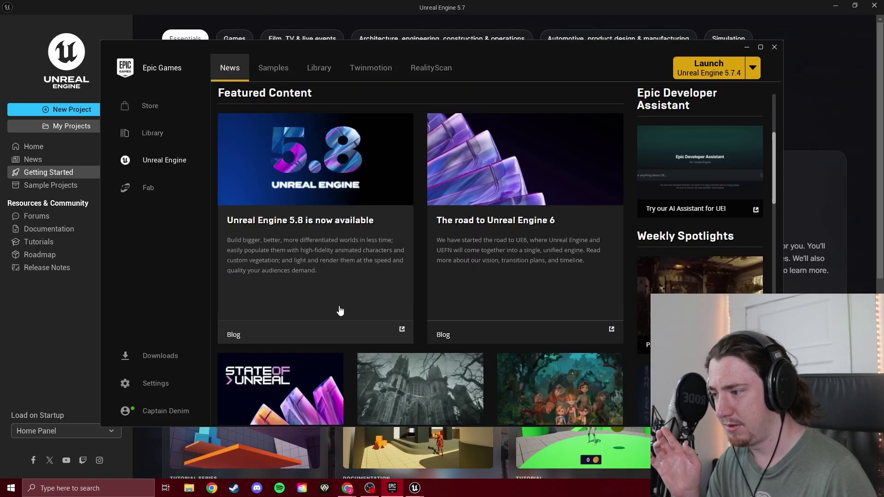
{"action": "scroll", "coordinate": [344, 312], "scroll_direction": "up", "scroll_amount": 10}
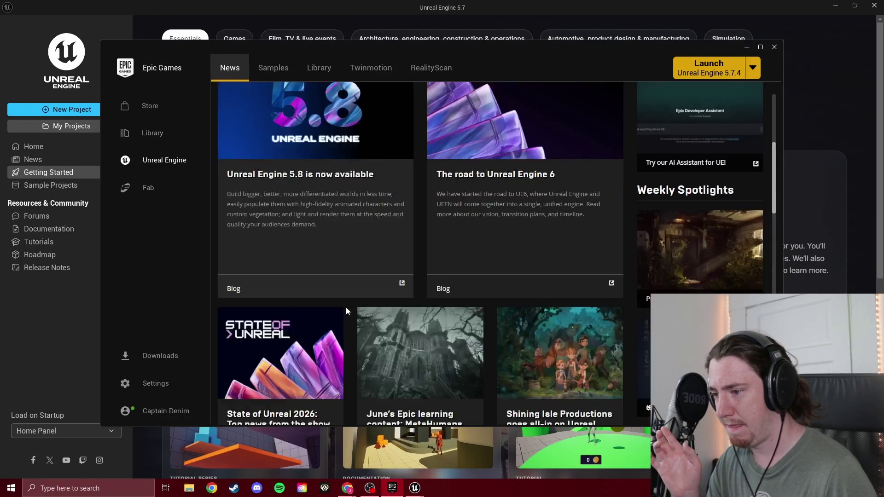
{"action": "left_click", "coordinate": [515, 7]}
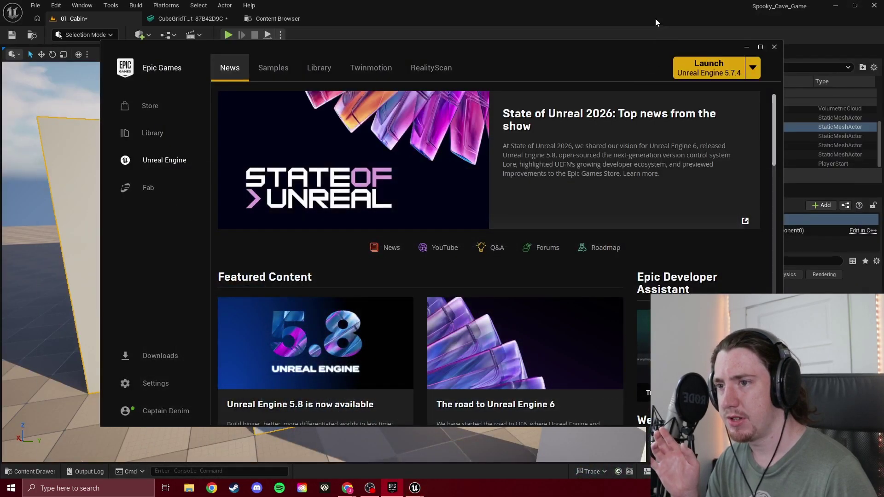
{"action": "left_click", "coordinate": [655, 19]}
Switch to the browser and search the web for "unreal textures".
{"action": "mouse_move", "coordinate": [354, 486]}
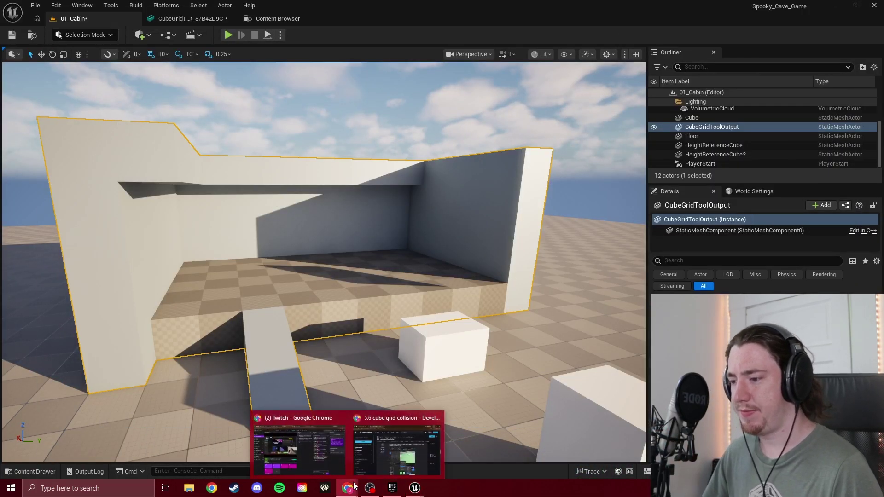
{"action": "left_click", "coordinate": [382, 454]}
{"action": "left_click", "coordinate": [180, 59]}
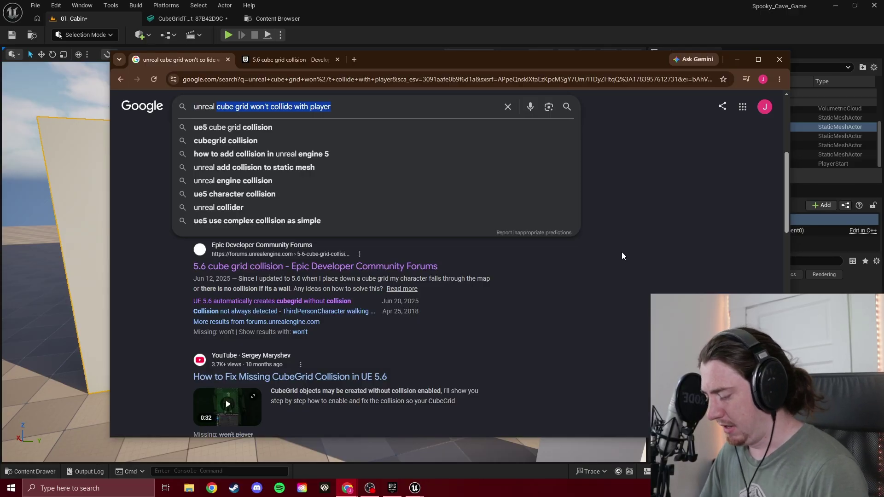
{"action": "type", "text": "textures"}
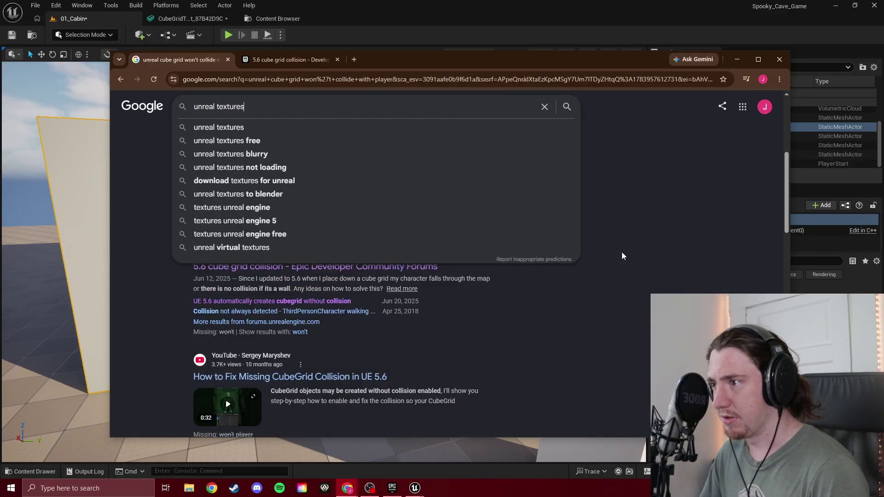
{"action": "key", "text": "Return"}
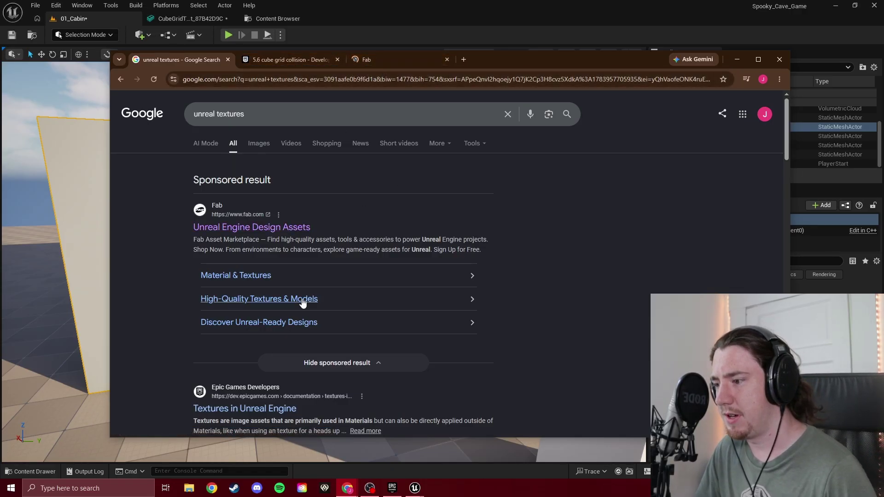
Open the Epic documentation page on textures in Unreal Engine and read the Importing Textures, Texture Graph Editor and Texture Asset Editor sections.
{"action": "scroll", "coordinate": [302, 302], "scroll_direction": "down", "scroll_amount": 3}
{"action": "left_click", "coordinate": [484, 59]}
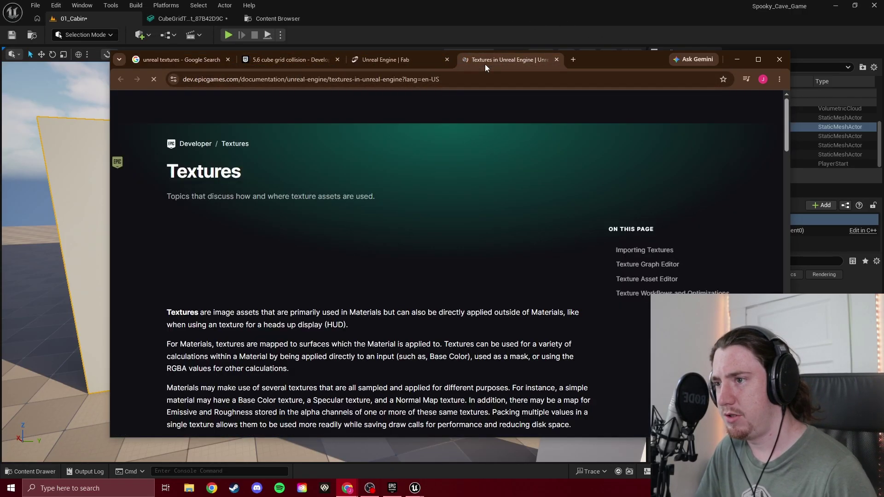
{"action": "scroll", "coordinate": [407, 217], "scroll_direction": "down", "scroll_amount": 3}
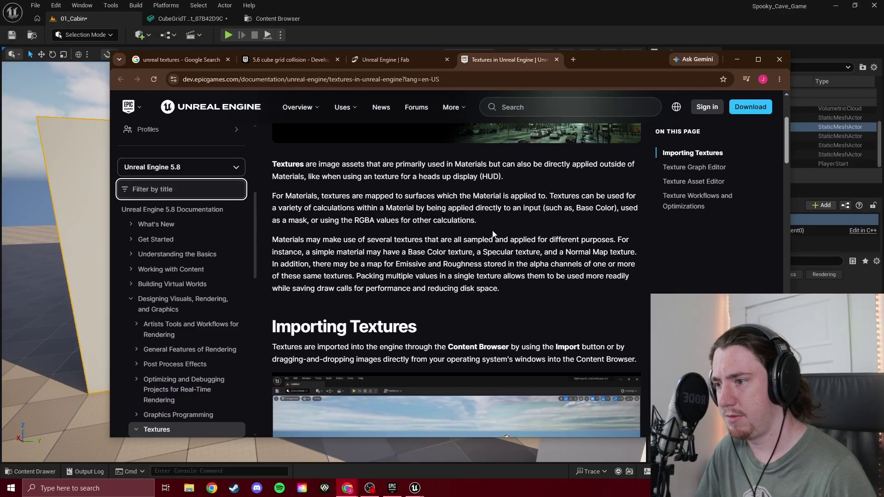
{"action": "scroll", "coordinate": [519, 224], "scroll_direction": "down", "scroll_amount": 3}
{"action": "scroll", "coordinate": [495, 234], "scroll_direction": "down", "scroll_amount": 5}
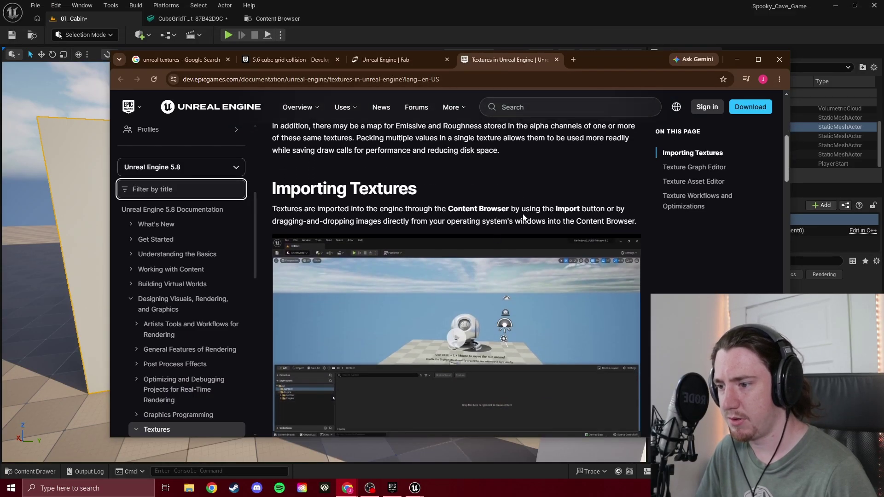
{"action": "scroll", "coordinate": [469, 221], "scroll_direction": "up", "scroll_amount": 4}
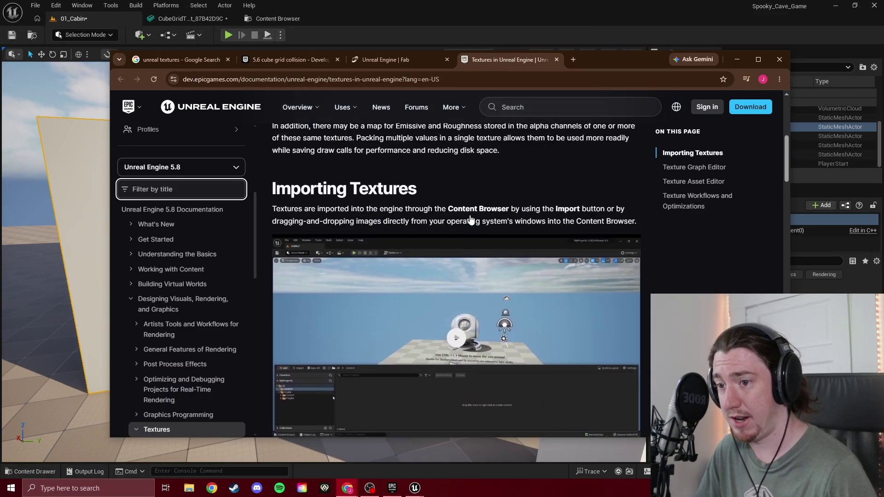
{"action": "scroll", "coordinate": [470, 219], "scroll_direction": "down", "scroll_amount": 10}
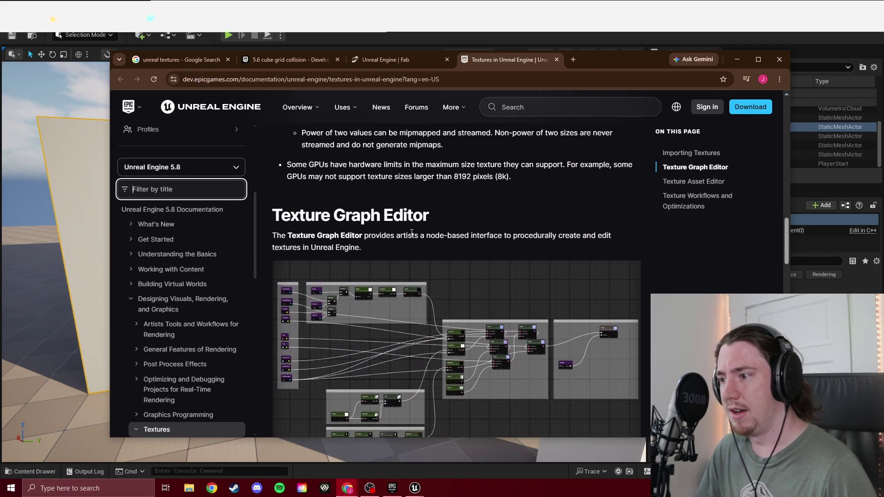
{"action": "scroll", "coordinate": [424, 223], "scroll_direction": "down", "scroll_amount": 3}
{"action": "scroll", "coordinate": [425, 225], "scroll_direction": "down", "scroll_amount": 6}
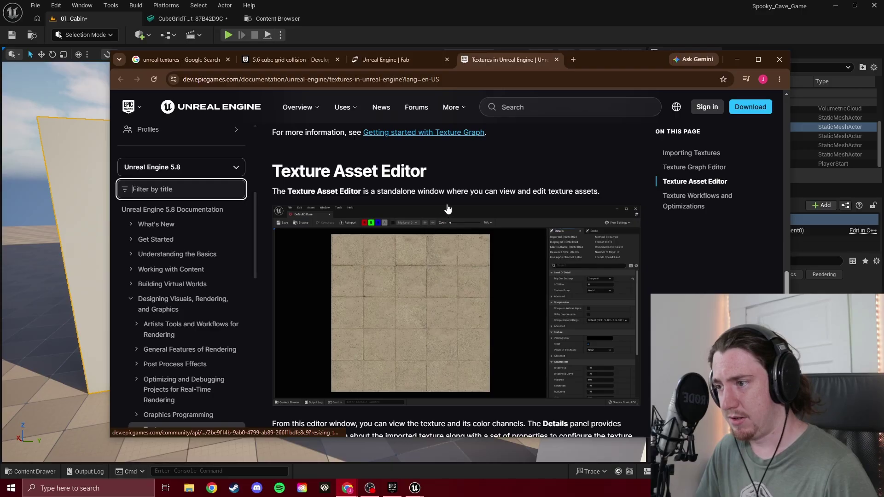
Look over the Unreal Engine channel page on Fab and close it.
{"action": "left_click", "coordinate": [398, 59]}
{"action": "scroll", "coordinate": [411, 185], "scroll_direction": "down", "scroll_amount": 2}
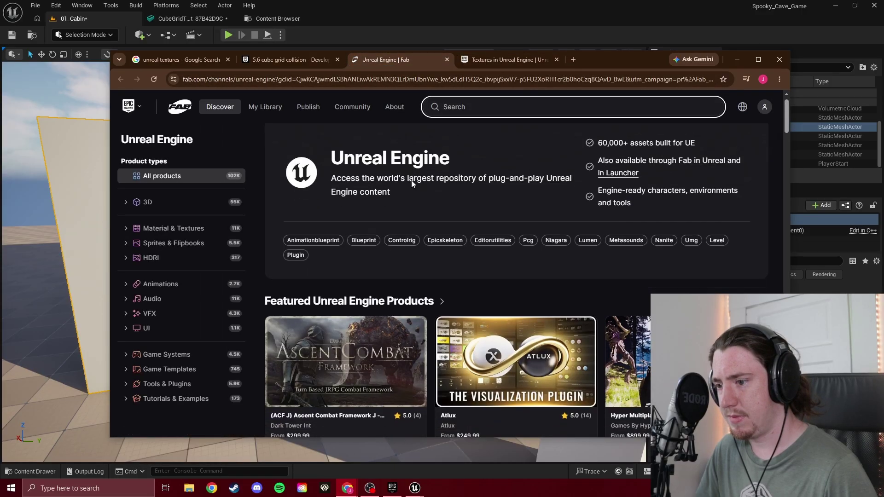
{"action": "scroll", "coordinate": [410, 181], "scroll_direction": "up", "scroll_amount": 2}
{"action": "middle_click", "coordinate": [394, 59]}
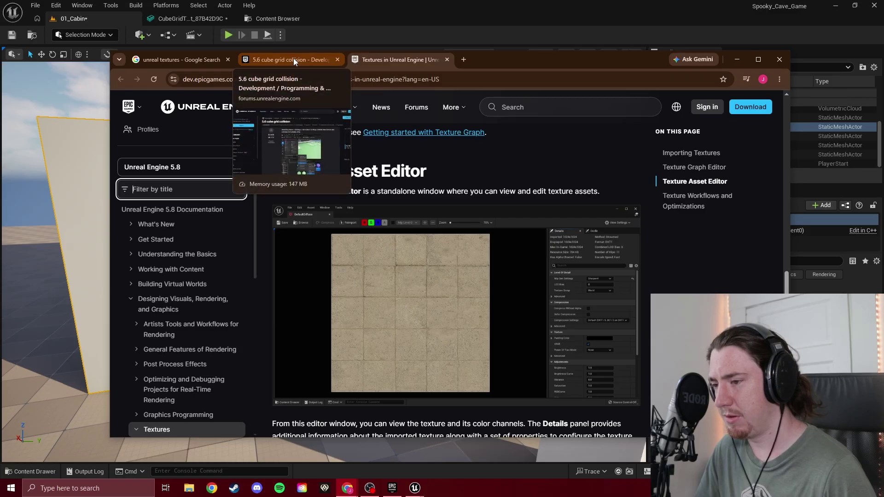
Read the Texture Workflows and Optimizations topics on the textures documentation page and return to its Texture Asset Editor section.
{"action": "mouse_move", "coordinate": [345, 108]}
{"action": "scroll", "coordinate": [492, 233], "scroll_direction": "down", "scroll_amount": 12}
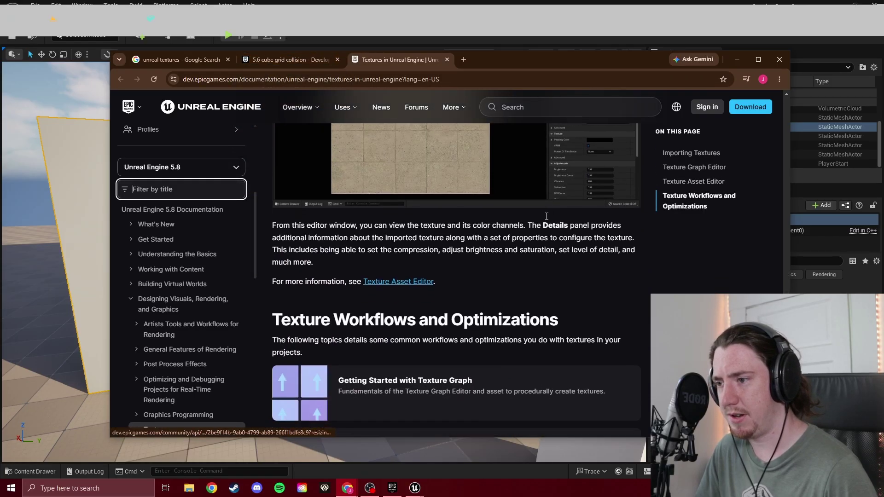
{"action": "scroll", "coordinate": [621, 249], "scroll_direction": "up", "scroll_amount": 4}
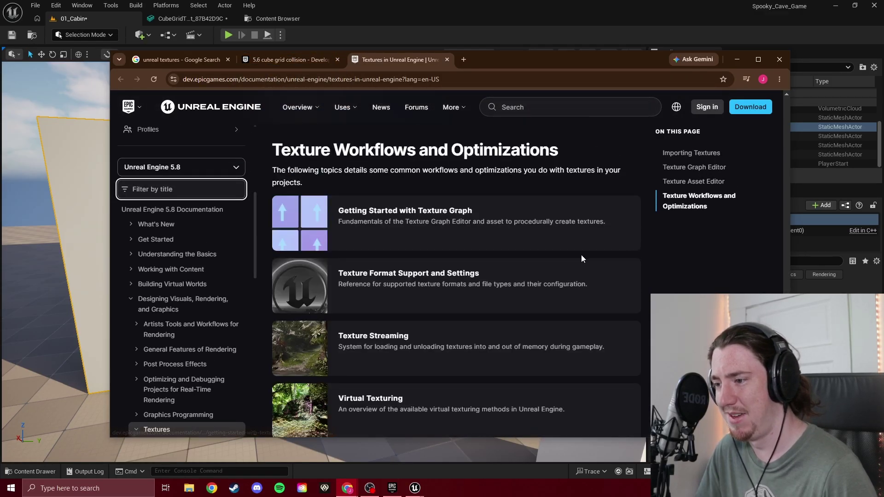
{"action": "scroll", "coordinate": [567, 258], "scroll_direction": "down", "scroll_amount": 2}
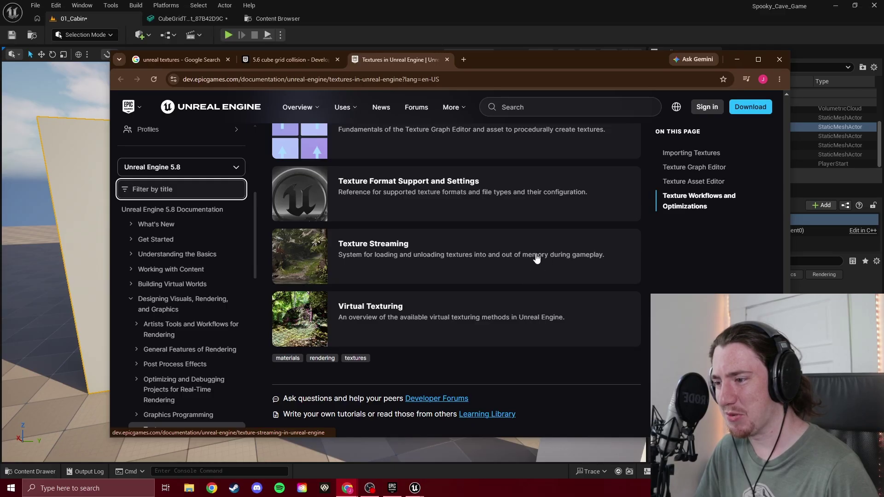
{"action": "scroll", "coordinate": [537, 259], "scroll_direction": "up", "scroll_amount": 10}
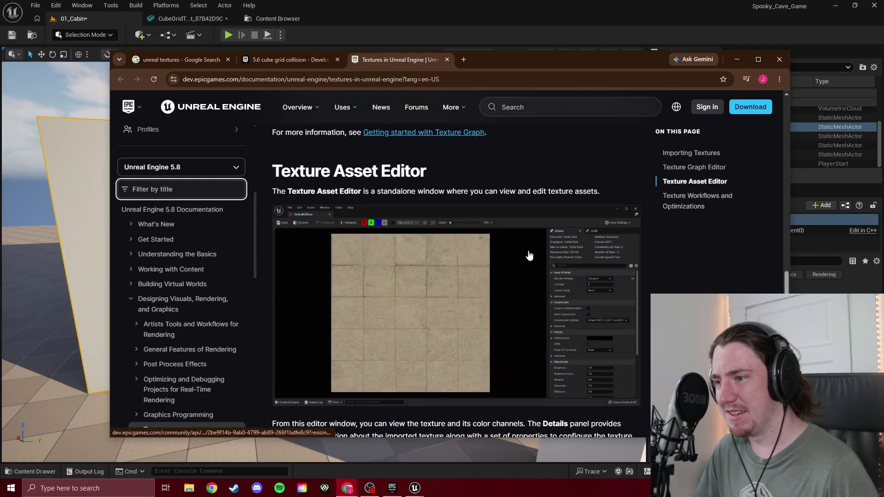
{"action": "scroll", "coordinate": [529, 253], "scroll_direction": "up", "scroll_amount": 2}
{"action": "scroll", "coordinate": [530, 251], "scroll_direction": "down", "scroll_amount": 2}
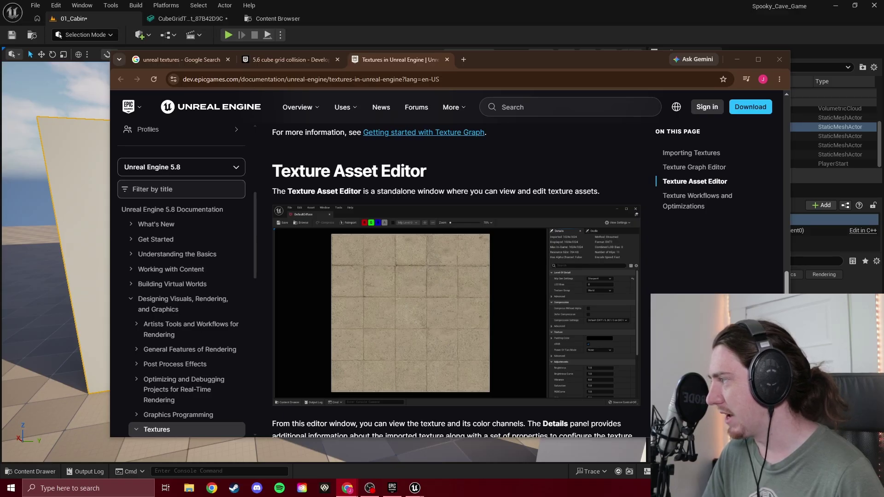
Open dev.epicgames.com/community/learning/talks-and-demos/vyn9/unreal-engine-5-guided-tour in a new browser tab and look over its introduction and feature video.
{"action": "left_click", "coordinate": [465, 58]}
{"action": "type", "text": "https://dev.epicgames.com/community/learning/talks-and-demos/vyn9/unreal-engine-5-guided-tour"}
{"action": "key", "text": "Return"}
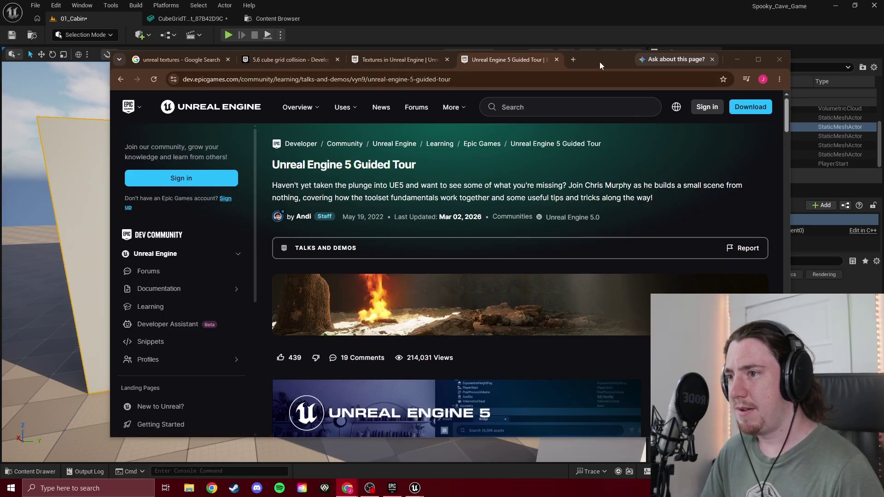
{"action": "left_click_drag", "start_coordinate": [600, 62], "coordinate": [585, 49]}
{"action": "scroll", "coordinate": [489, 233], "scroll_direction": "down", "scroll_amount": 2}
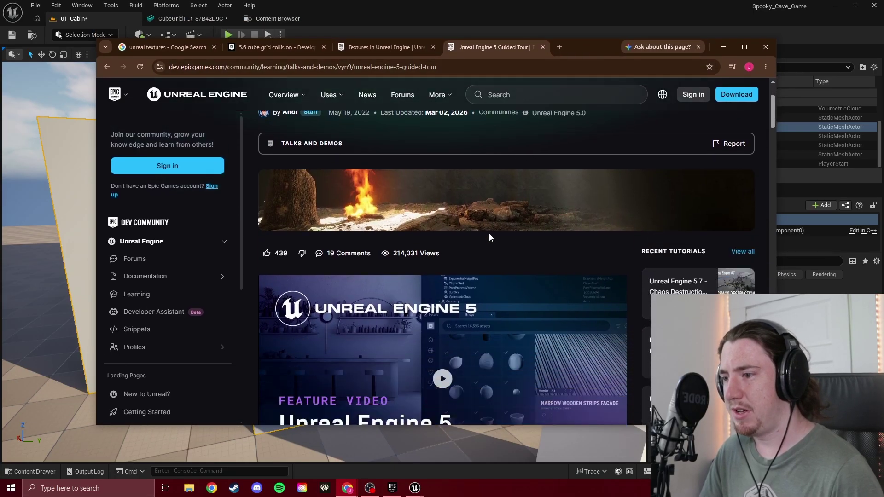
{"action": "scroll", "coordinate": [489, 238], "scroll_direction": "down", "scroll_amount": 3}
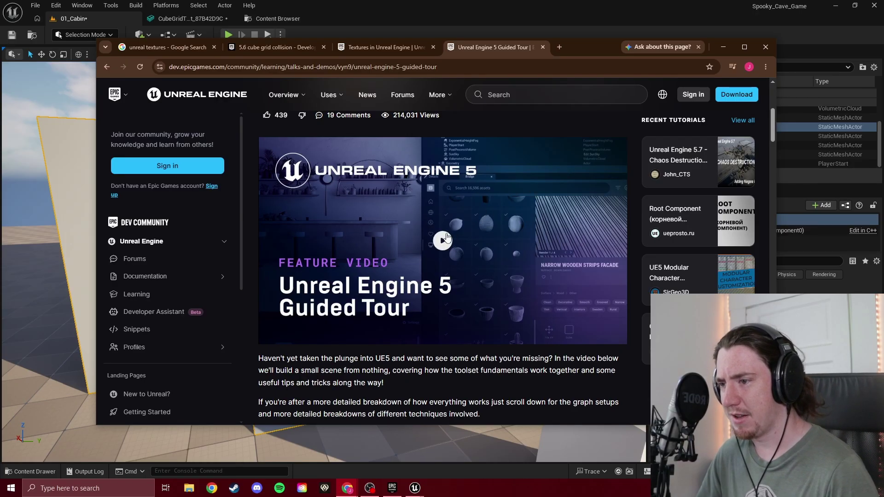
{"action": "scroll", "coordinate": [446, 239], "scroll_direction": "up", "scroll_amount": 5}
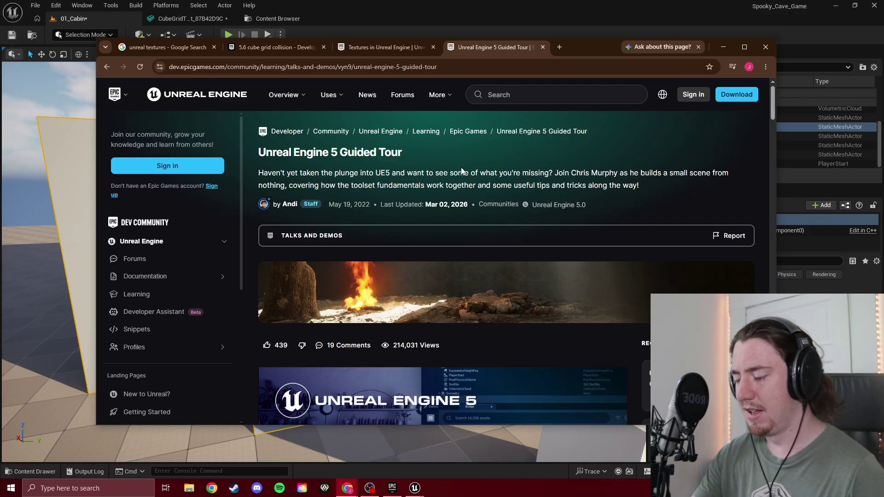
Read through the Unreal Engine 5 Guided Tour article, covering Cube Grid, the custom decal material graph and the Runtime Virtual Textures steps.
{"action": "scroll", "coordinate": [431, 216], "scroll_direction": "down", "scroll_amount": 8}
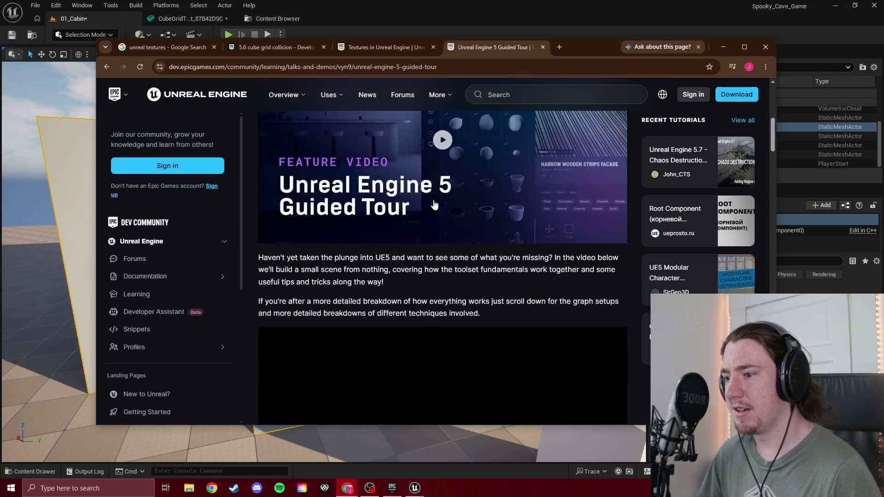
{"action": "scroll", "coordinate": [429, 205], "scroll_direction": "down", "scroll_amount": 3}
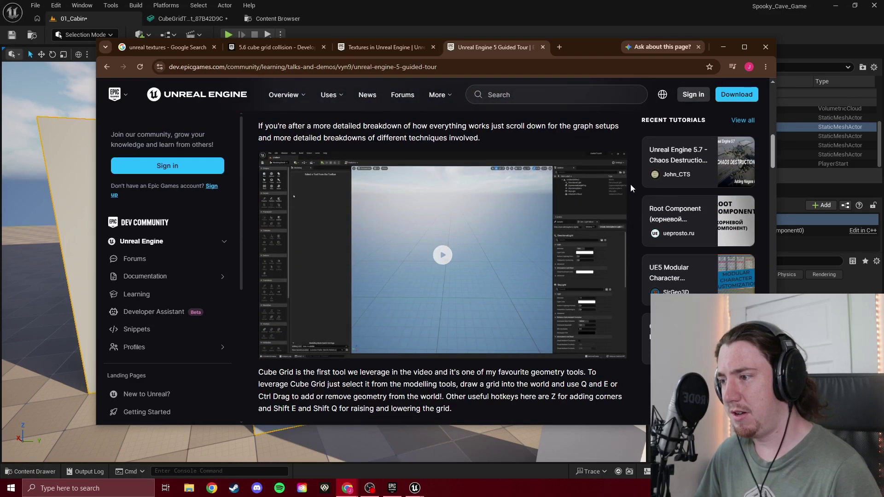
{"action": "scroll", "coordinate": [631, 183], "scroll_direction": "down", "scroll_amount": 3}
{"action": "scroll", "coordinate": [628, 179], "scroll_direction": "down", "scroll_amount": 3}
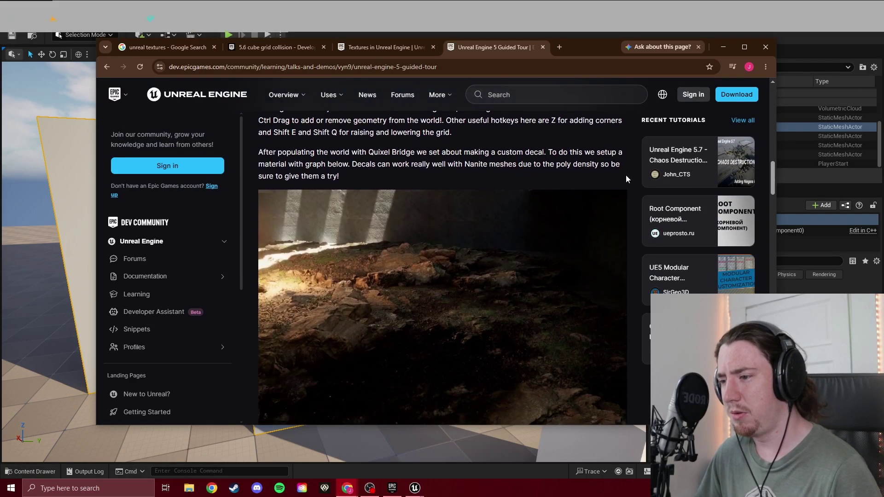
{"action": "scroll", "coordinate": [629, 175], "scroll_direction": "up", "scroll_amount": 1}
{"action": "scroll", "coordinate": [629, 175], "scroll_direction": "down", "scroll_amount": 8}
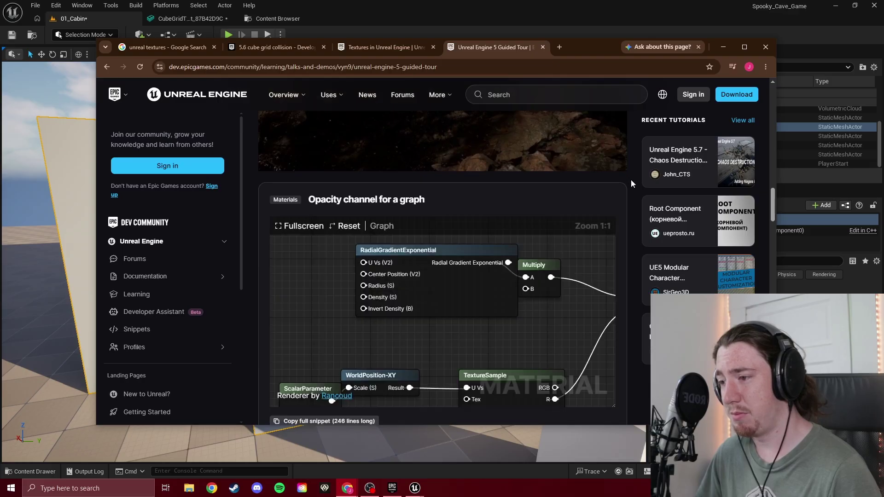
{"action": "scroll", "coordinate": [631, 179], "scroll_direction": "down", "scroll_amount": 5}
{"action": "scroll", "coordinate": [632, 182], "scroll_direction": "down", "scroll_amount": 10}
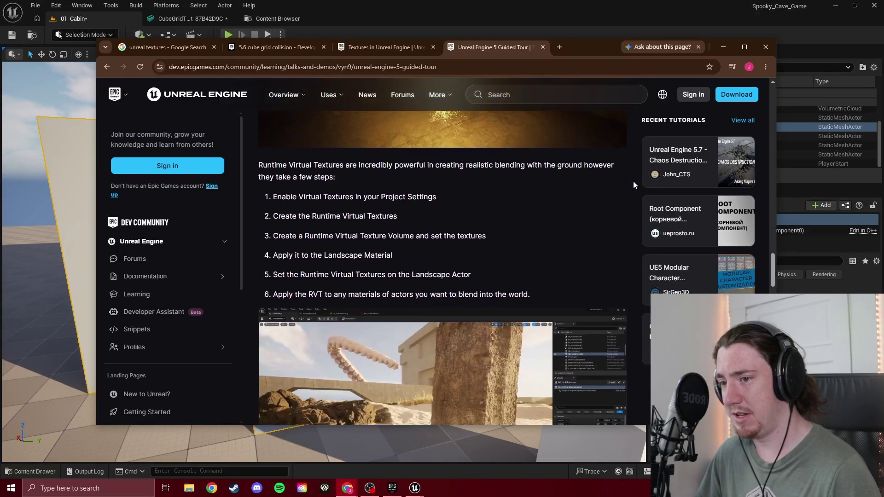
Read the rest of the Unreal Engine 5 Guided Tour article, covering runtime virtual textures, placeable volumetric fog and MetaSounds.
{"action": "scroll", "coordinate": [633, 182], "scroll_direction": "down", "scroll_amount": 2}
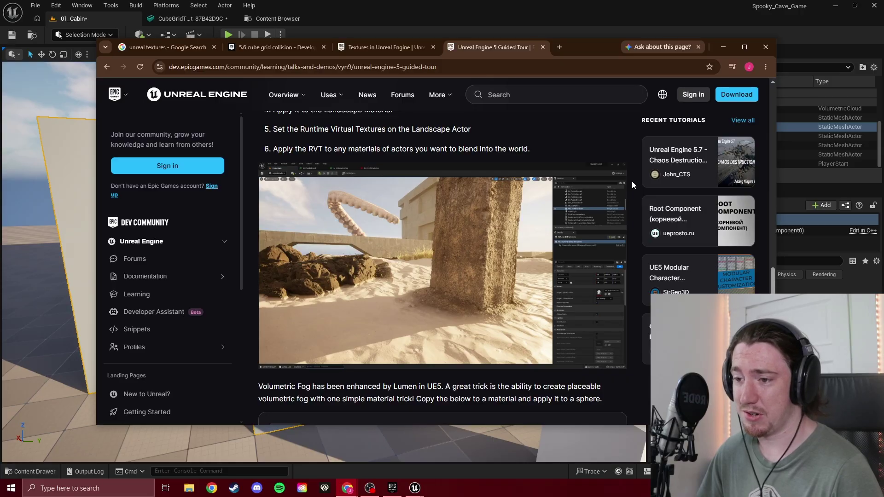
{"action": "scroll", "coordinate": [632, 181], "scroll_direction": "down", "scroll_amount": 8}
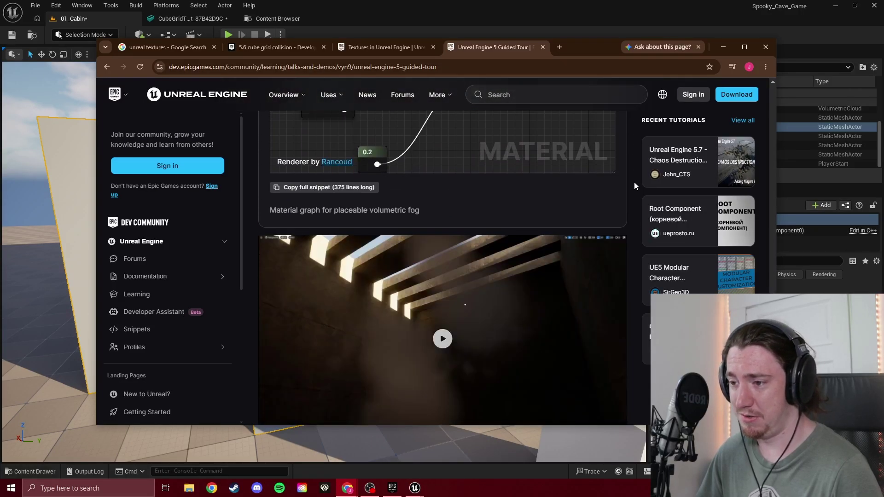
{"action": "scroll", "coordinate": [634, 182], "scroll_direction": "down", "scroll_amount": 3}
{"action": "scroll", "coordinate": [388, 173], "scroll_direction": "down", "scroll_amount": 1}
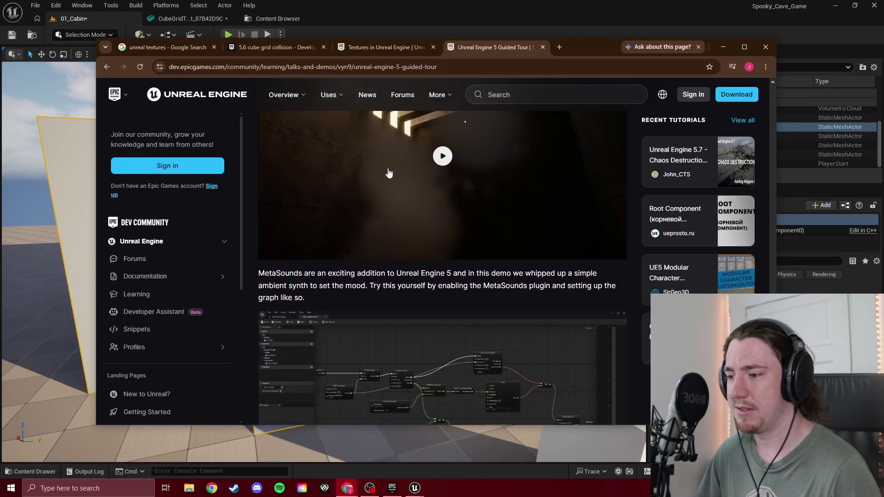
{"action": "scroll", "coordinate": [388, 172], "scroll_direction": "down", "scroll_amount": 3}
Review the Textures in Unreal Engine documentation from the Texture Asset Editor section back to its introduction.
{"action": "left_click", "coordinate": [399, 49]}
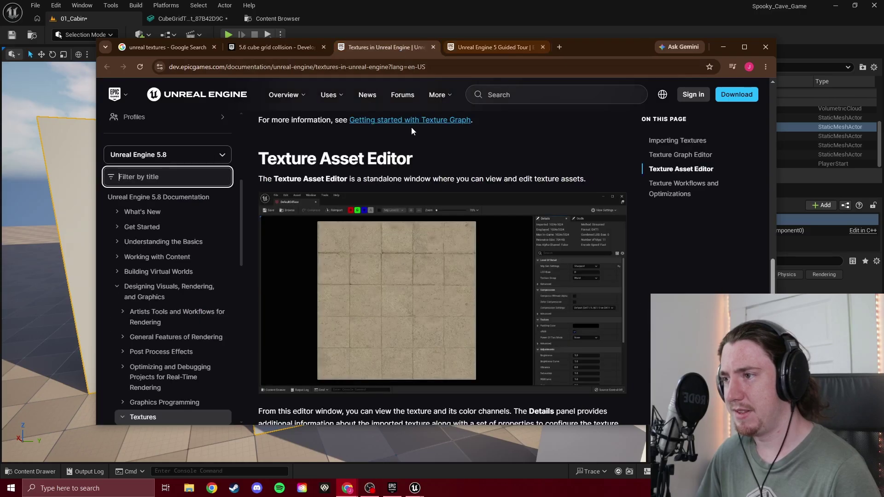
{"action": "scroll", "coordinate": [463, 176], "scroll_direction": "up", "scroll_amount": 4}
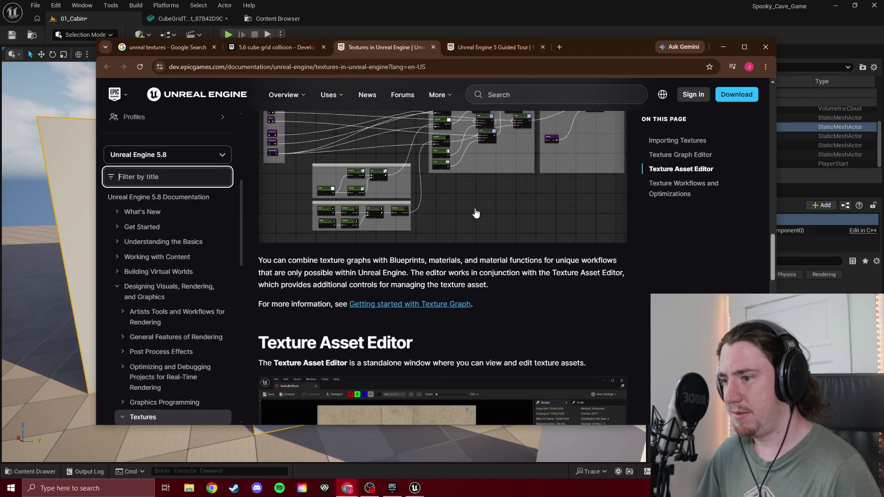
{"action": "scroll", "coordinate": [437, 276], "scroll_direction": "up", "scroll_amount": 15}
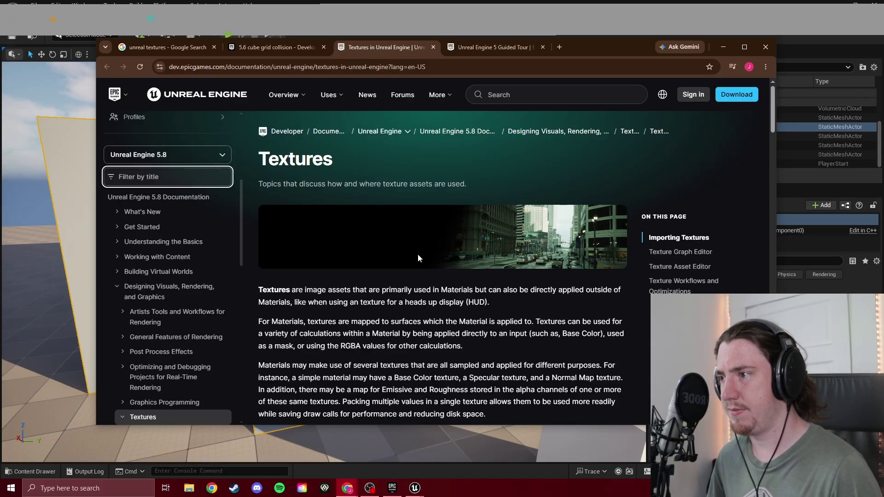
{"action": "mouse_move", "coordinate": [166, 42]}
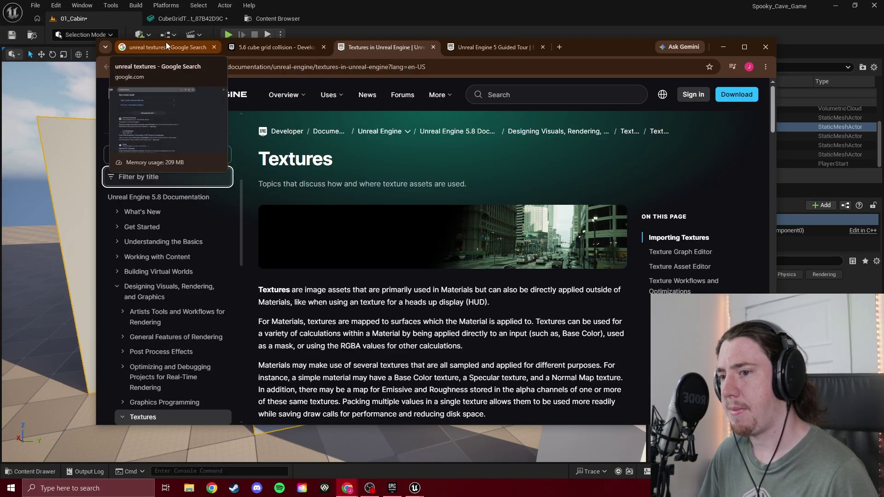
{"action": "mouse_move", "coordinate": [511, 51]}
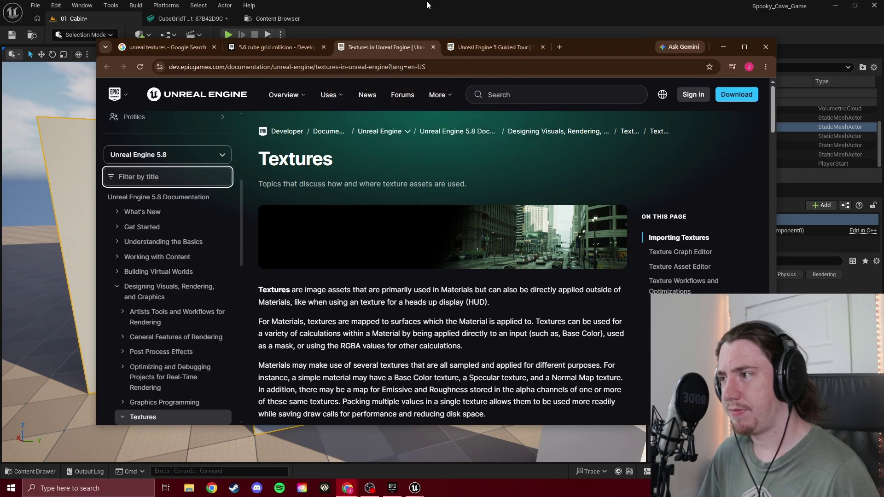
Return to the web search results and search for "unreal 5.7 using fab assets" instead.
{"action": "left_click", "coordinate": [159, 48]}
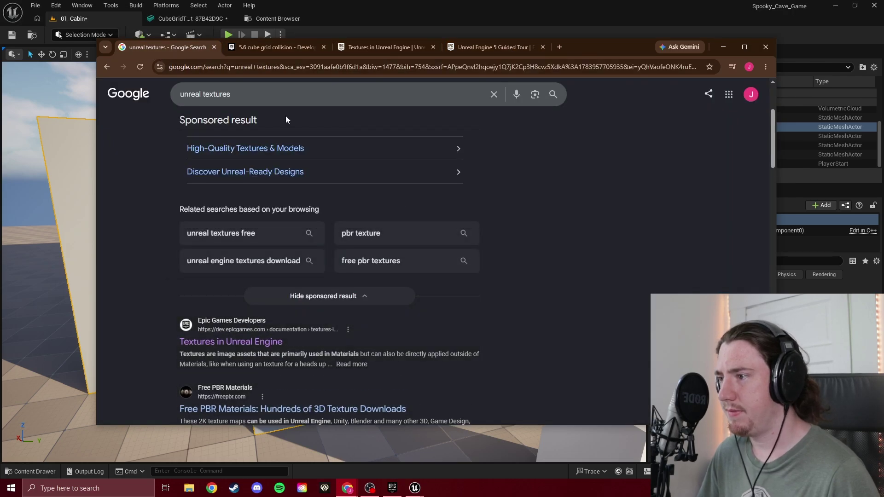
{"action": "scroll", "coordinate": [153, 213], "scroll_direction": "down", "scroll_amount": 1}
{"action": "scroll", "coordinate": [153, 213], "scroll_direction": "up", "scroll_amount": 4}
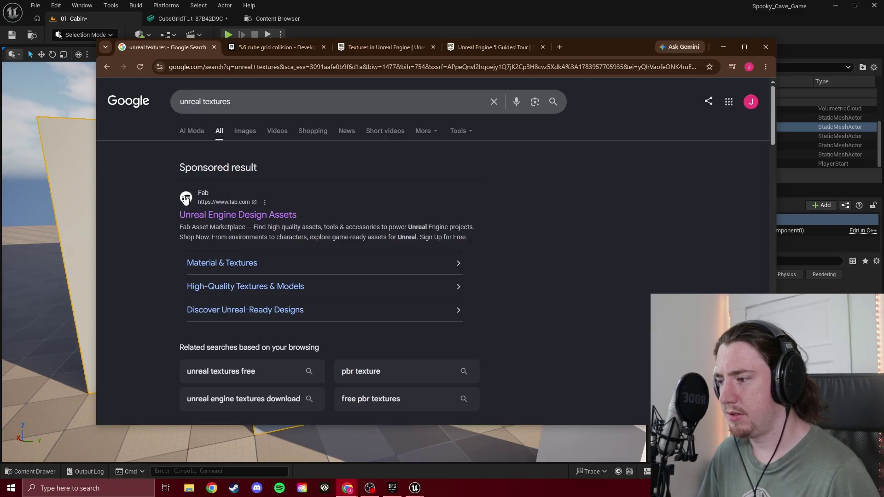
{"action": "double_click", "coordinate": [273, 102]}
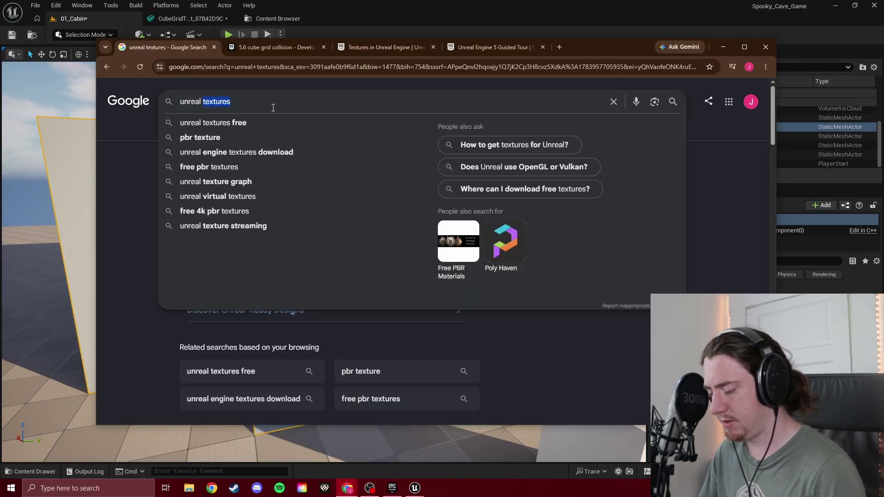
{"action": "type", "text": "5.7"}
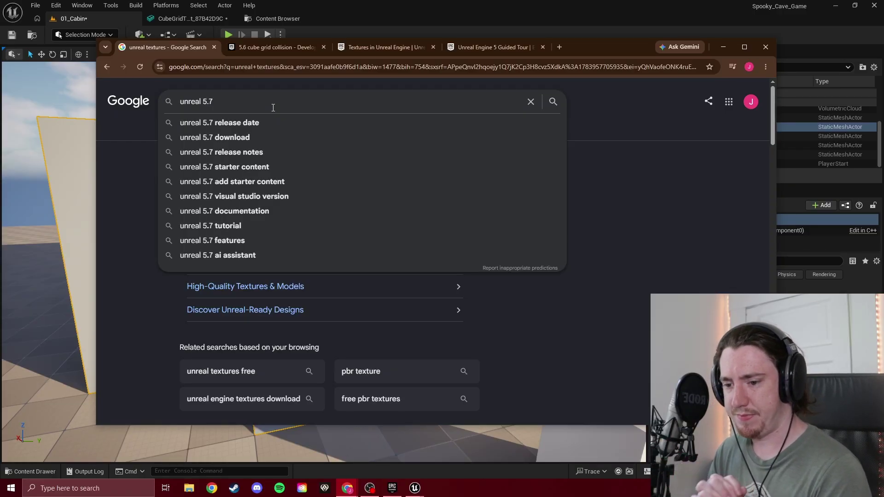
{"action": "type", "text": "using fab "}
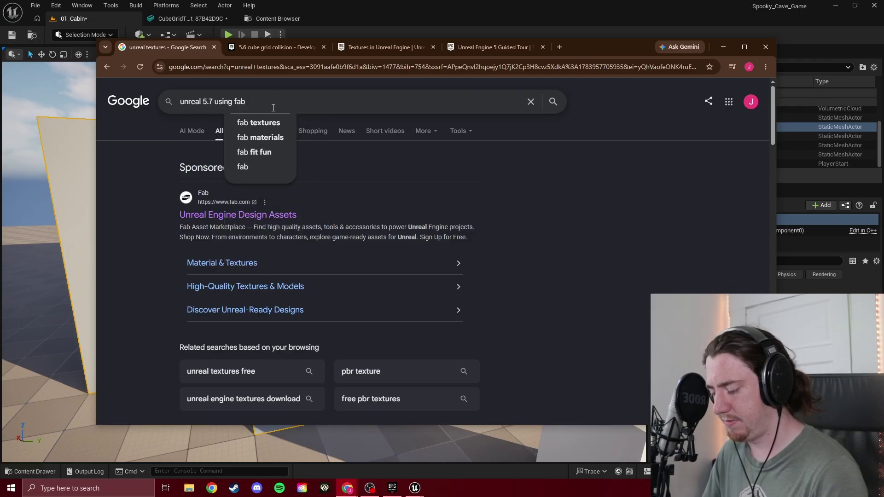
{"action": "type", "text": "asset"}
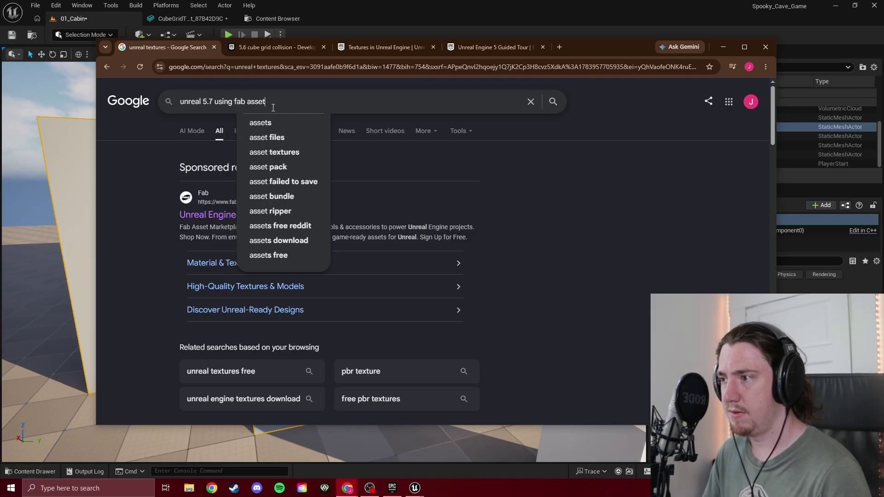
{"action": "type", "text": "s"}
{"action": "key", "text": "Return"}
Open the YouTube result "Unreal Engine 5.7 FAB Free Assets Tutorial" in a separate tab and switch to it.
{"action": "scroll", "coordinate": [257, 257], "scroll_direction": "down", "scroll_amount": 3}
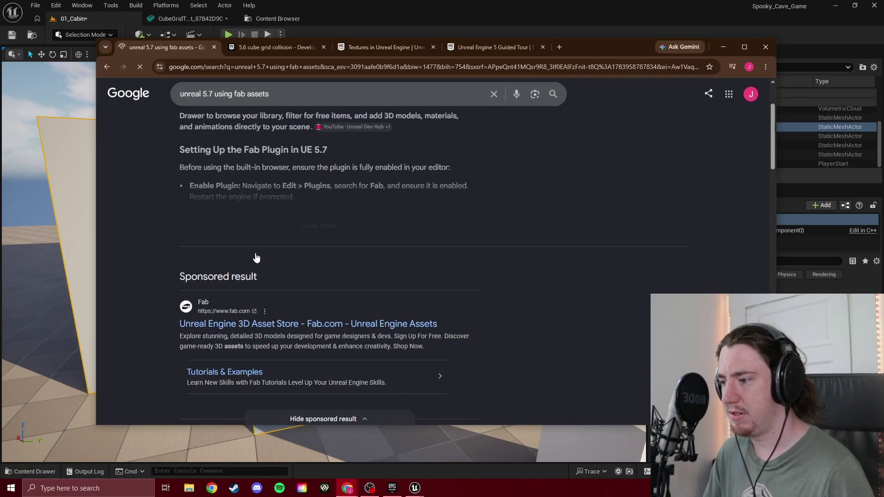
{"action": "scroll", "coordinate": [257, 257], "scroll_direction": "down", "scroll_amount": 3}
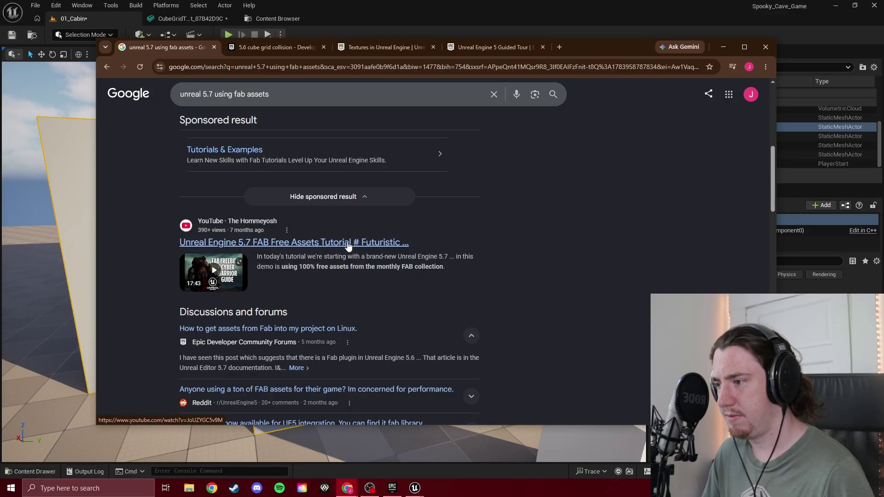
{"action": "middle_click", "coordinate": [348, 246]}
{"action": "left_click", "coordinate": [267, 46]}
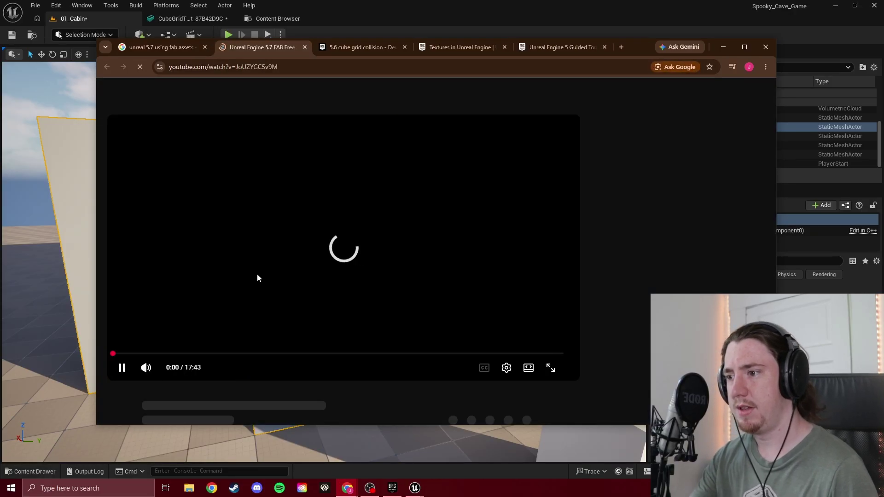
{"action": "left_click", "coordinate": [189, 335]}
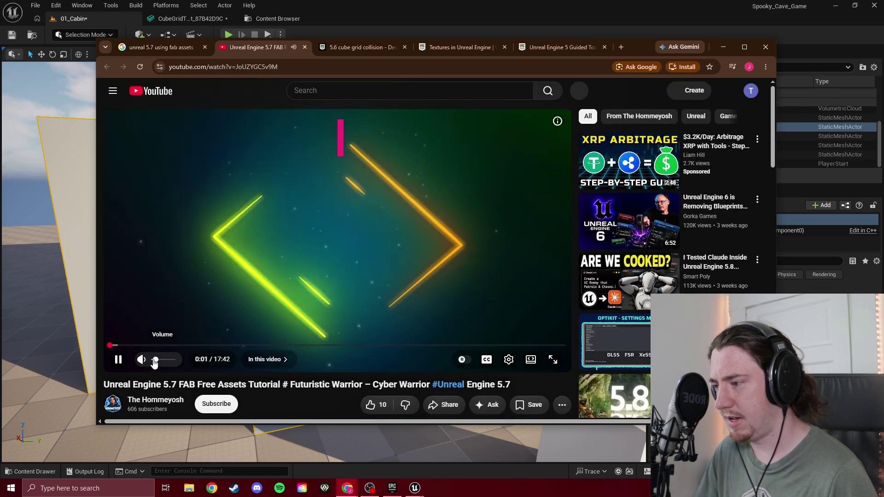
Skim the Fab assets video through the store and project creation parts, and pause it at the Fab Library part around 4:23.
{"action": "left_click", "coordinate": [162, 346]}
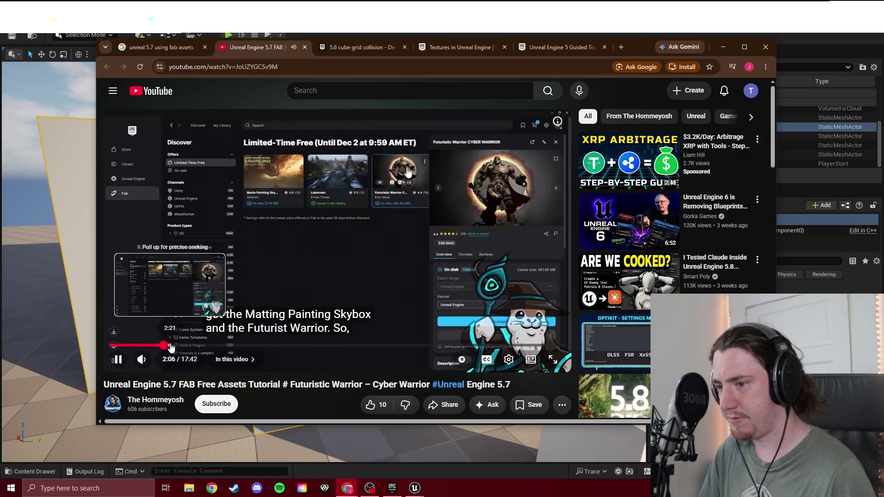
{"action": "left_click", "coordinate": [128, 346]}
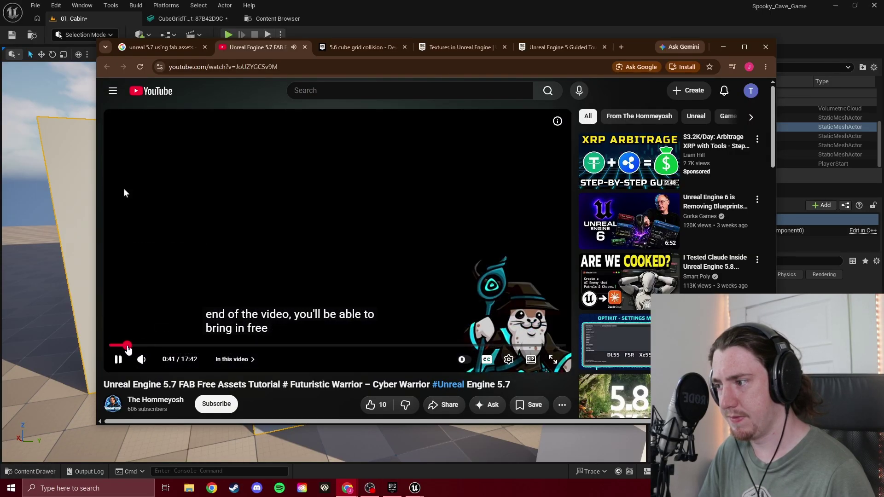
{"action": "left_click", "coordinate": [138, 346]}
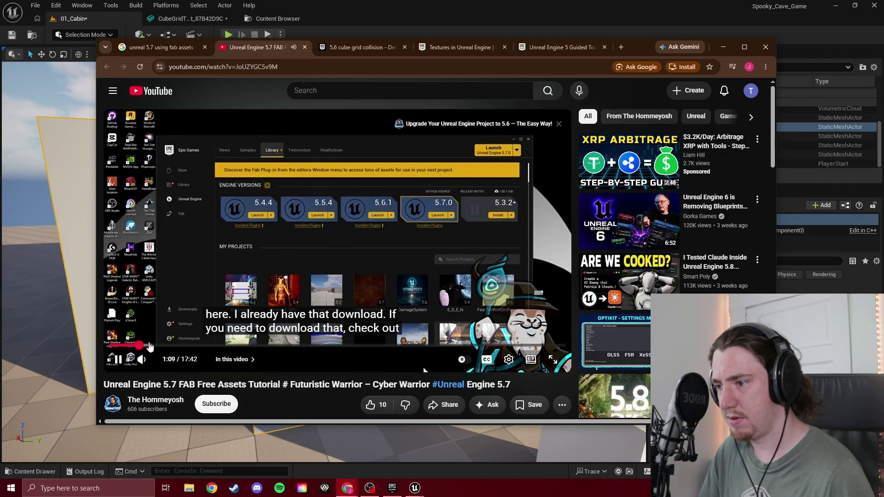
{"action": "left_click", "coordinate": [150, 346]}
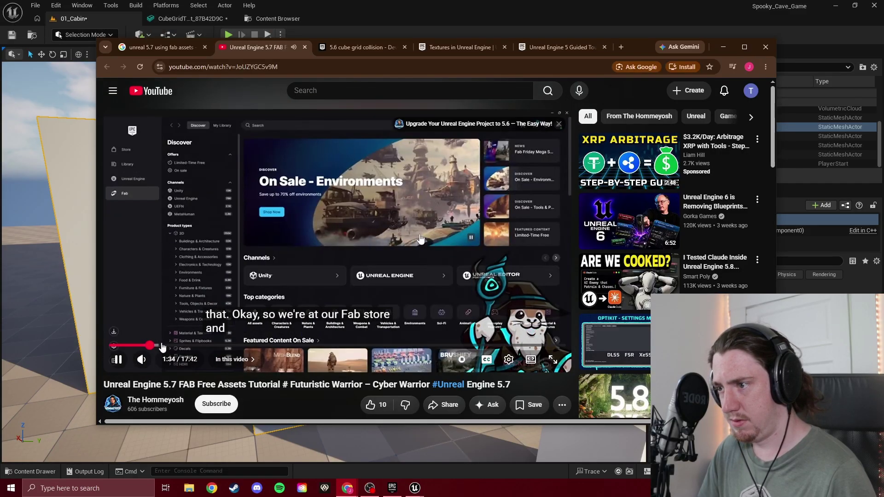
{"action": "left_click", "coordinate": [161, 346]}
{"action": "left_click", "coordinate": [185, 346]}
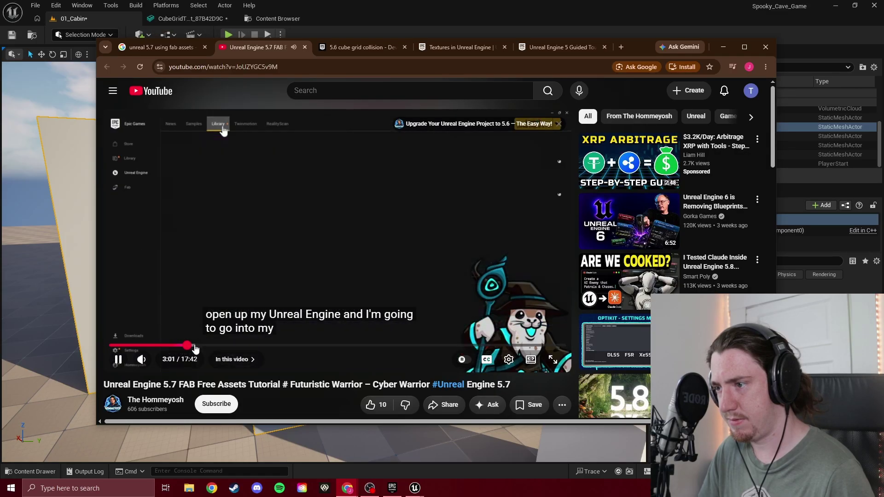
{"action": "left_click", "coordinate": [203, 346]}
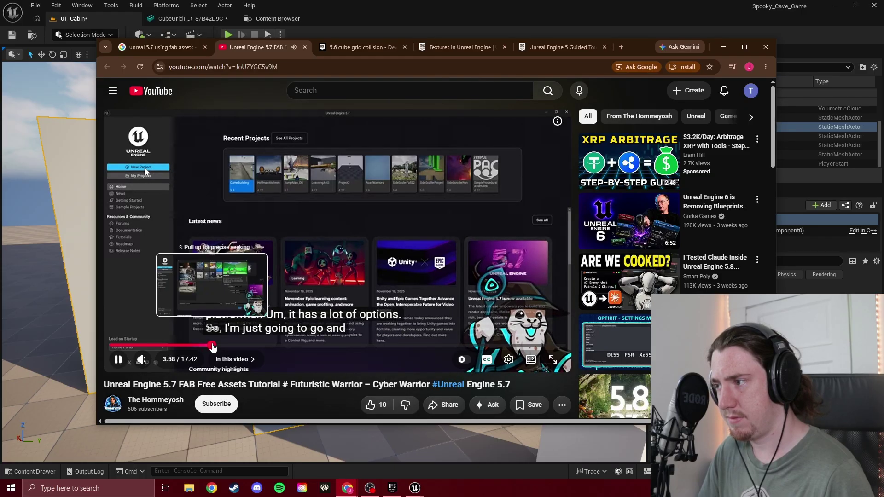
{"action": "left_click", "coordinate": [218, 347]}
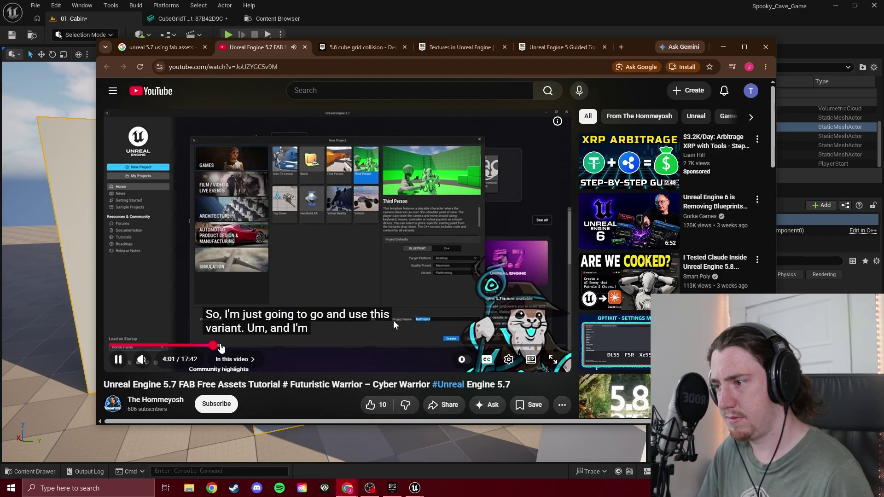
{"action": "left_click", "coordinate": [222, 346]}
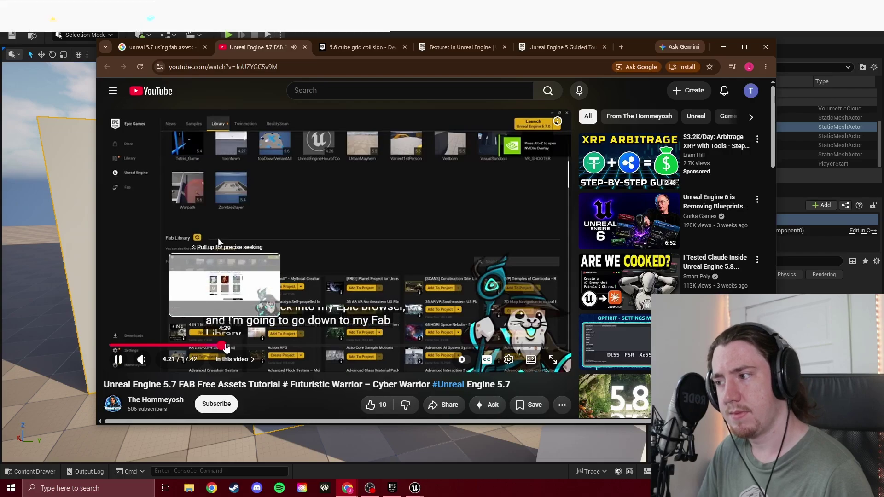
{"action": "left_click", "coordinate": [320, 276]}
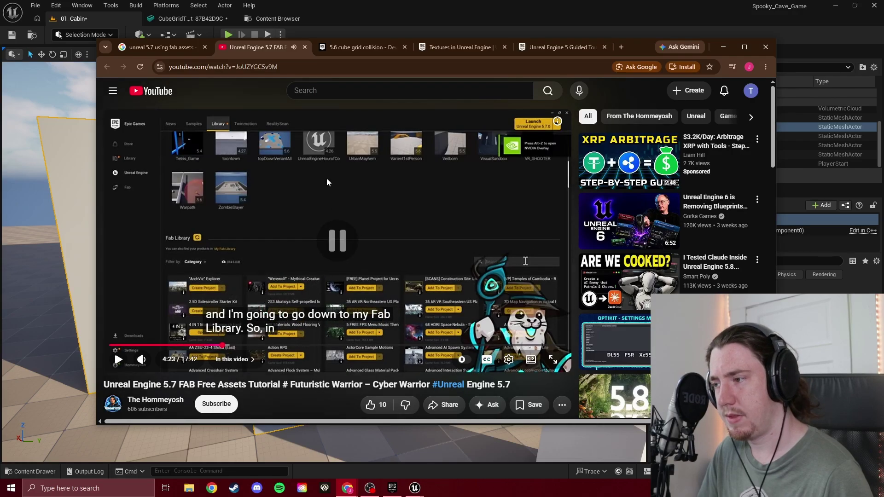
{"action": "left_click", "coordinate": [332, 15]}
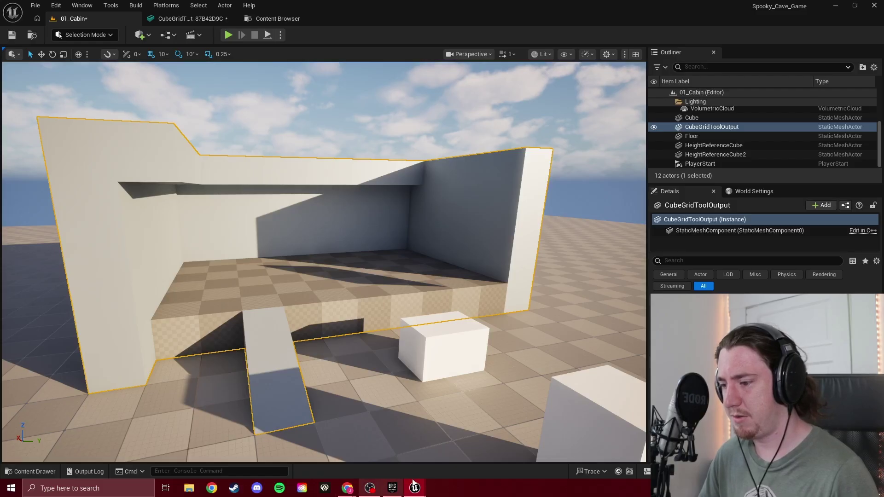
{"action": "mouse_move", "coordinate": [347, 487]}
{"action": "left_click", "coordinate": [362, 457]}
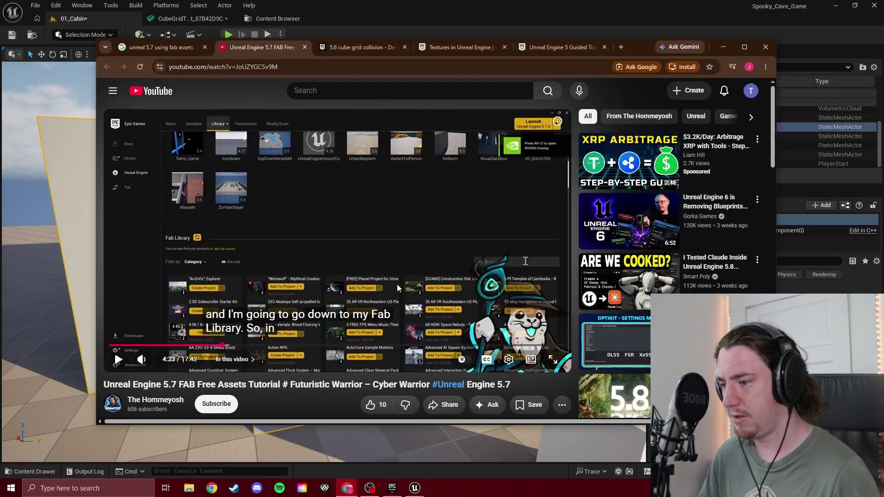
Open the "Fab in Unreal Engine" documentation from the search results in a separate tab and read its Accessing Fab section.
{"action": "left_click", "coordinate": [155, 47]}
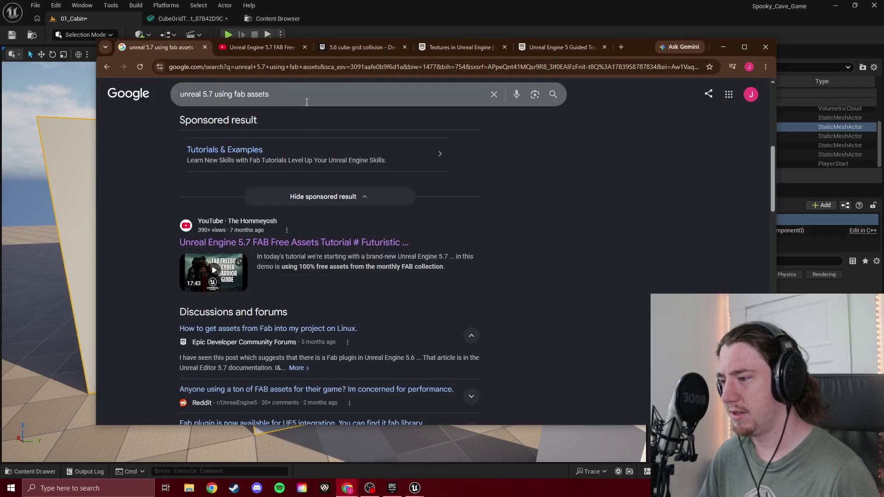
{"action": "scroll", "coordinate": [296, 219], "scroll_direction": "down", "scroll_amount": 7}
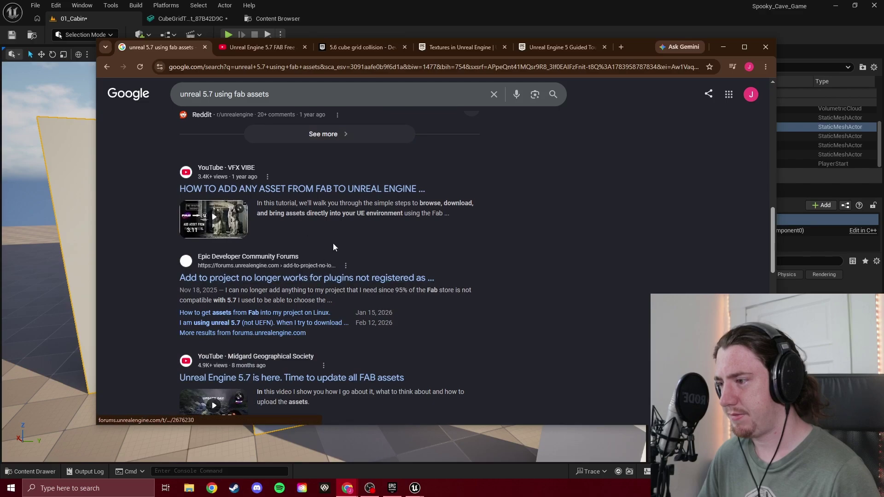
{"action": "scroll", "coordinate": [386, 230], "scroll_direction": "down", "scroll_amount": 2}
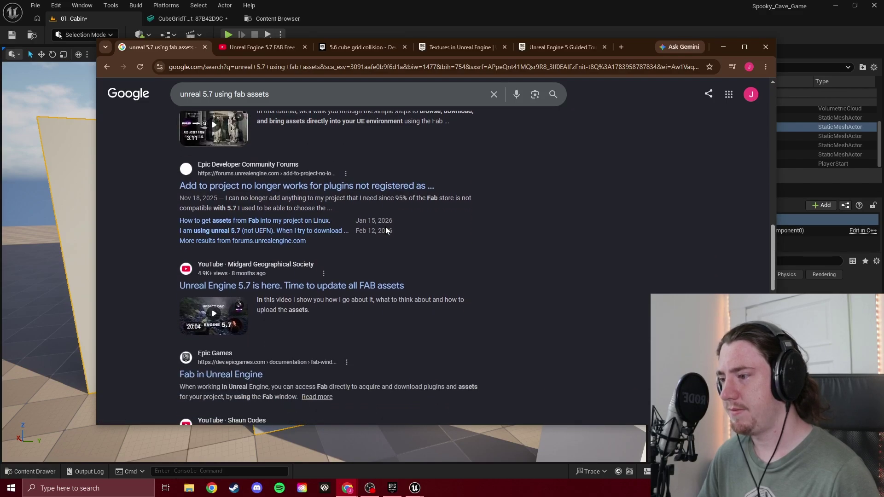
{"action": "scroll", "coordinate": [385, 230], "scroll_direction": "down", "scroll_amount": 1}
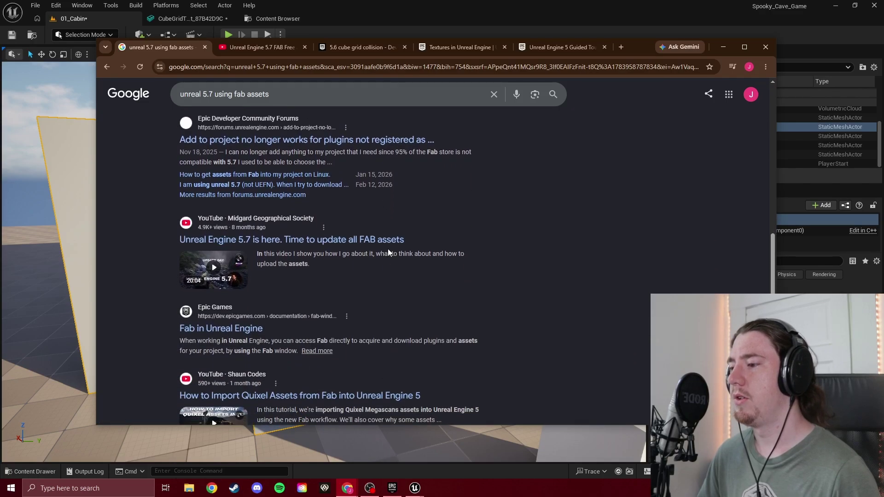
{"action": "middle_click", "coordinate": [249, 330]}
{"action": "left_click", "coordinate": [315, 50]}
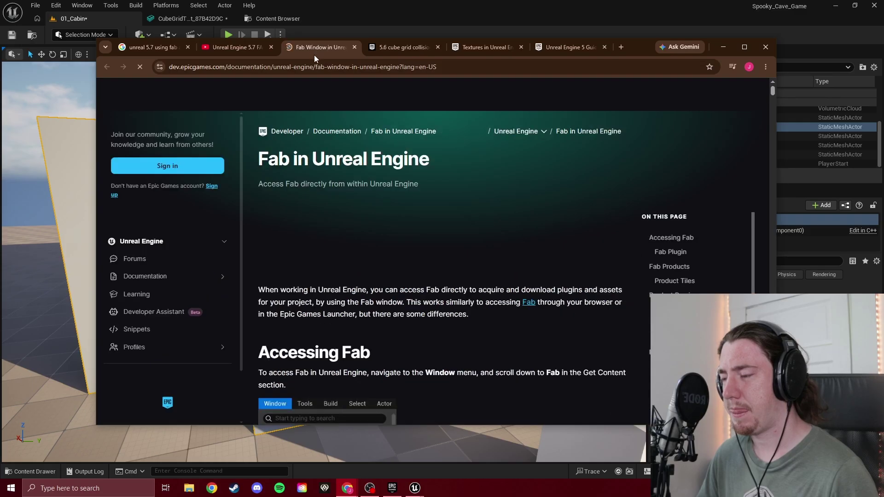
{"action": "scroll", "coordinate": [467, 258], "scroll_direction": "down", "scroll_amount": 3}
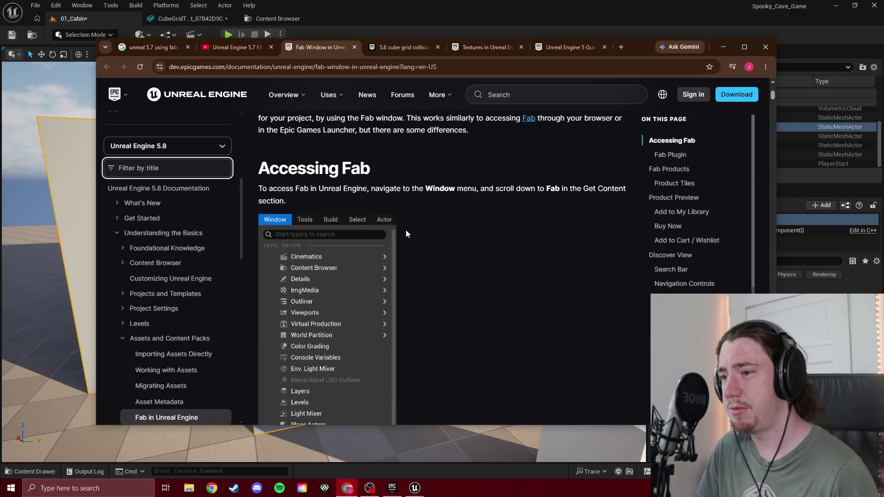
Read the Fab documentation sections on accessing the Fab window, the Fab plugin and Fab products.
{"action": "scroll", "coordinate": [422, 227], "scroll_direction": "down", "scroll_amount": 5}
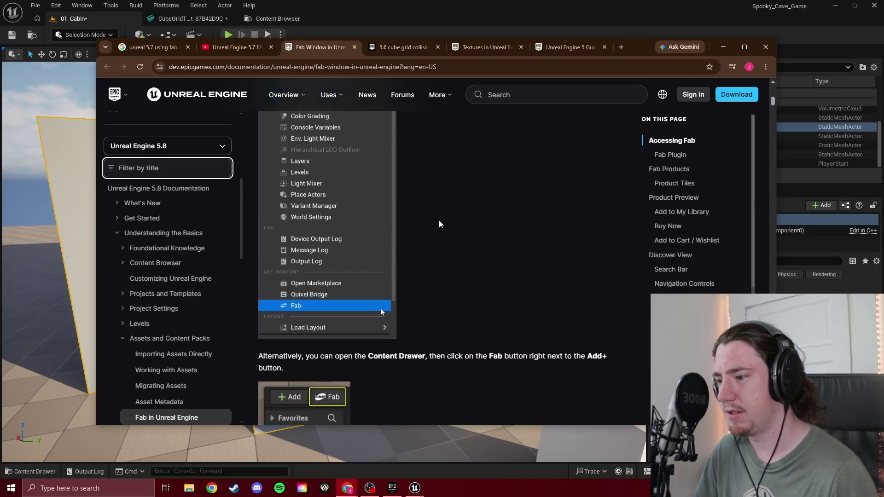
{"action": "scroll", "coordinate": [436, 215], "scroll_direction": "down", "scroll_amount": 5}
{"action": "scroll", "coordinate": [436, 212], "scroll_direction": "down", "scroll_amount": 5}
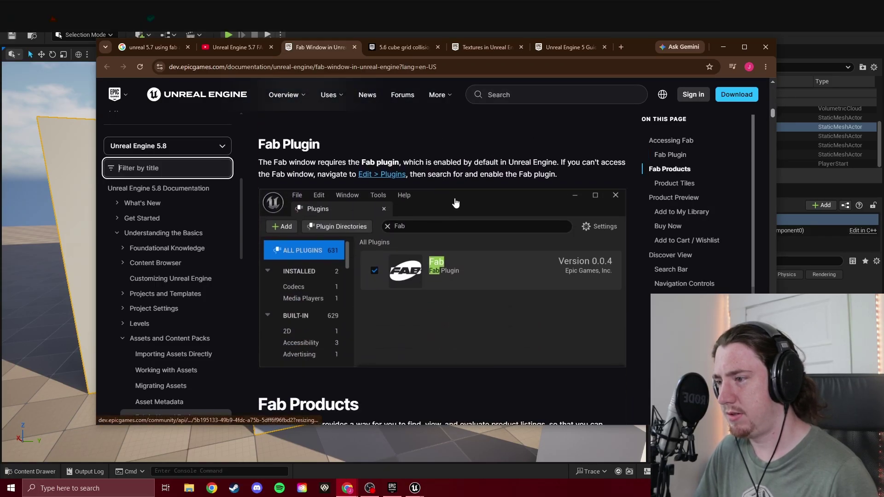
{"action": "scroll", "coordinate": [455, 203], "scroll_direction": "down", "scroll_amount": 5}
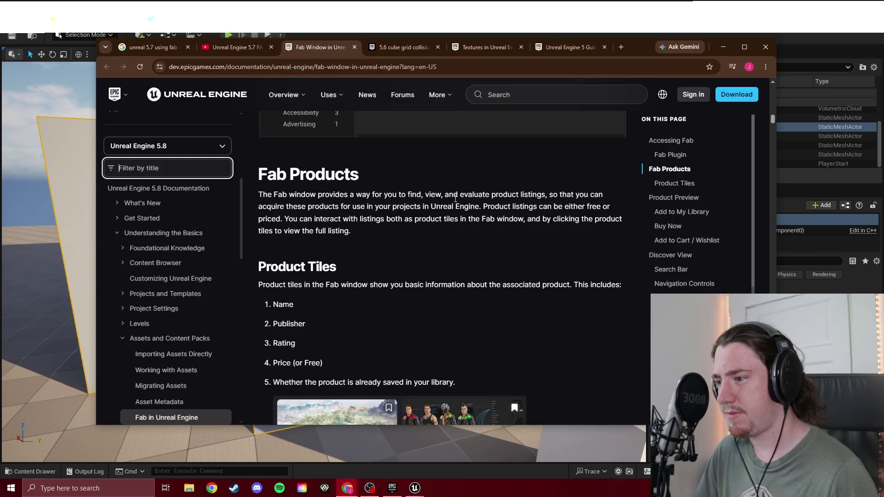
{"action": "scroll", "coordinate": [455, 197], "scroll_direction": "down", "scroll_amount": 3}
{"action": "scroll", "coordinate": [455, 205], "scroll_direction": "up", "scroll_amount": 15}
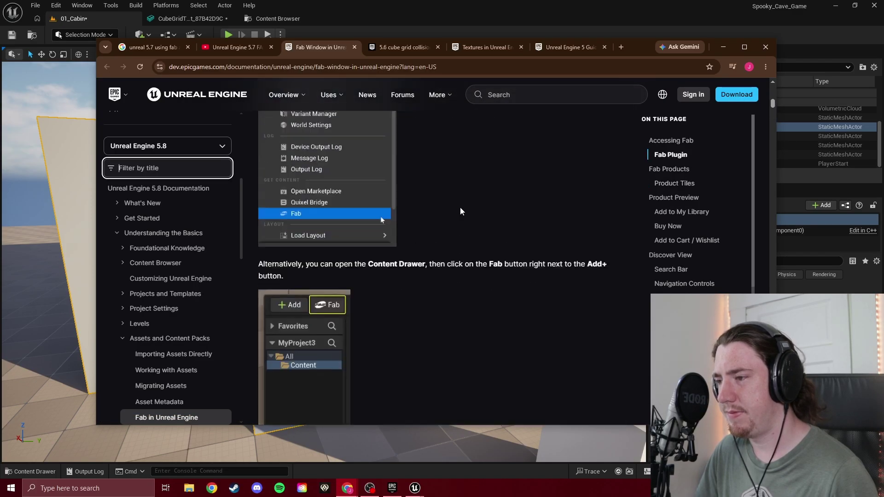
{"action": "scroll", "coordinate": [462, 215], "scroll_direction": "down", "scroll_amount": 6}
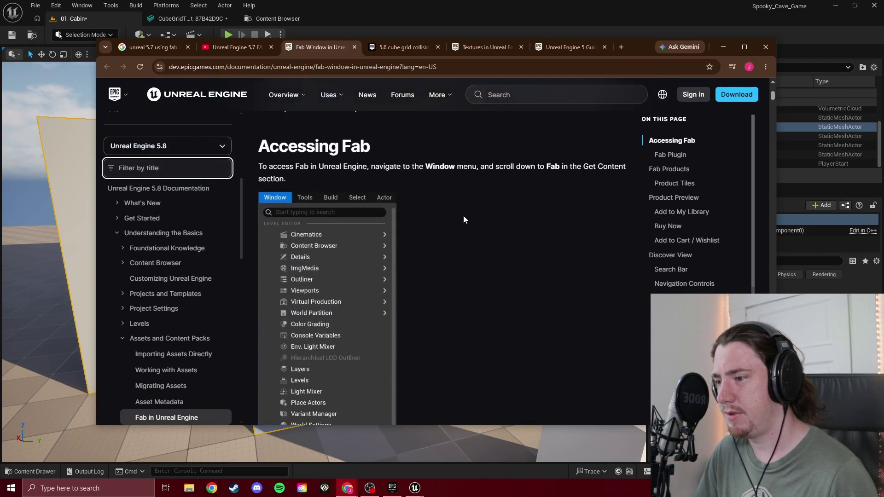
{"action": "scroll", "coordinate": [463, 216], "scroll_direction": "up", "scroll_amount": 2}
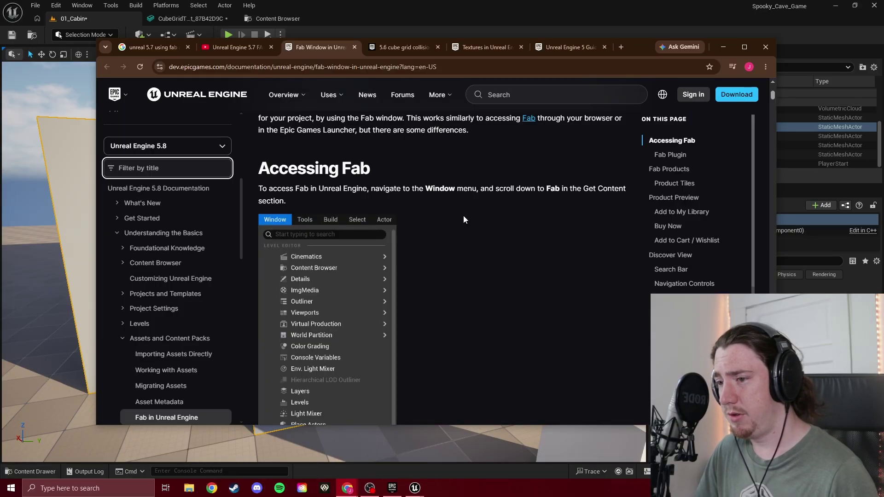
{"action": "scroll", "coordinate": [463, 215], "scroll_direction": "down", "scroll_amount": 4}
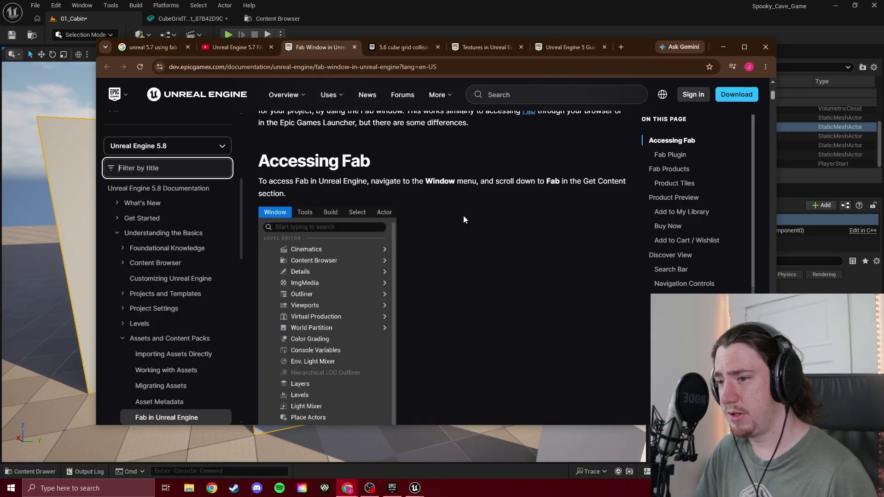
{"action": "left_click", "coordinate": [258, 3]}
{"action": "left_click", "coordinate": [33, 6]}
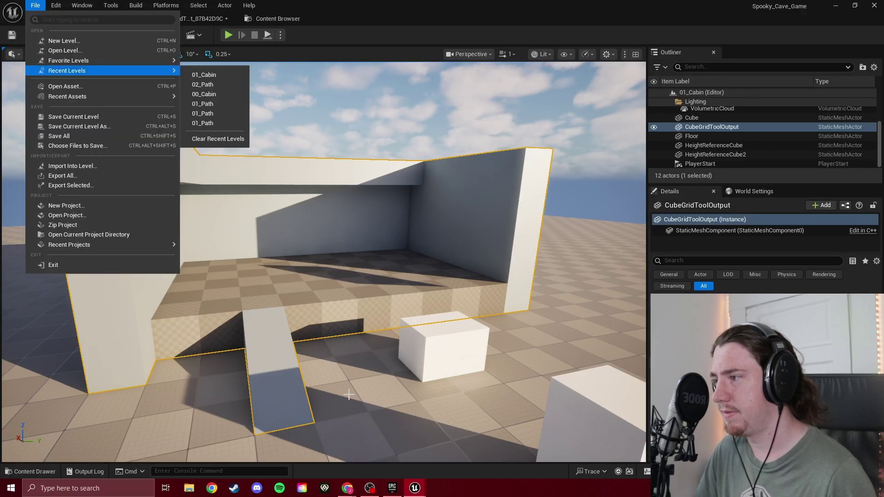
{"action": "left_click", "coordinate": [348, 488]}
{"action": "left_click", "coordinate": [373, 463]}
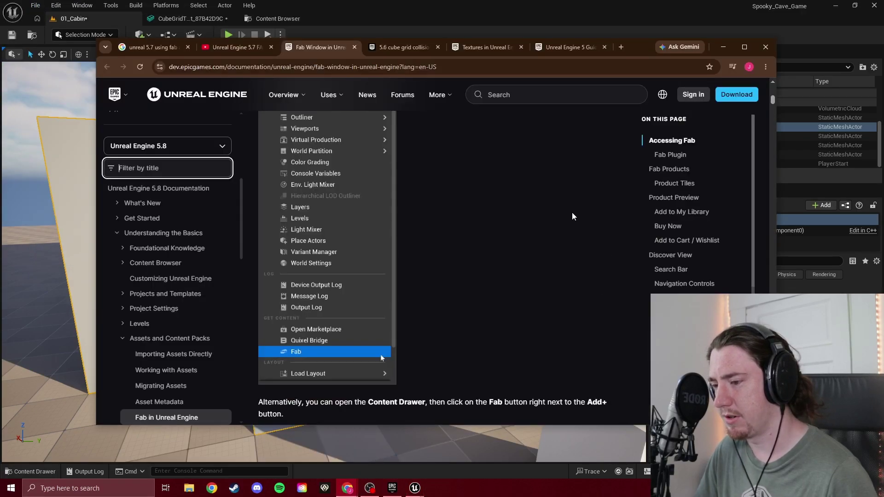
Move the browser off the Unreal editor, open the Fab window in the editor and reposition it over the viewport.
{"action": "left_click_drag", "start_coordinate": [612, 54], "coordinate": [0, 126]}
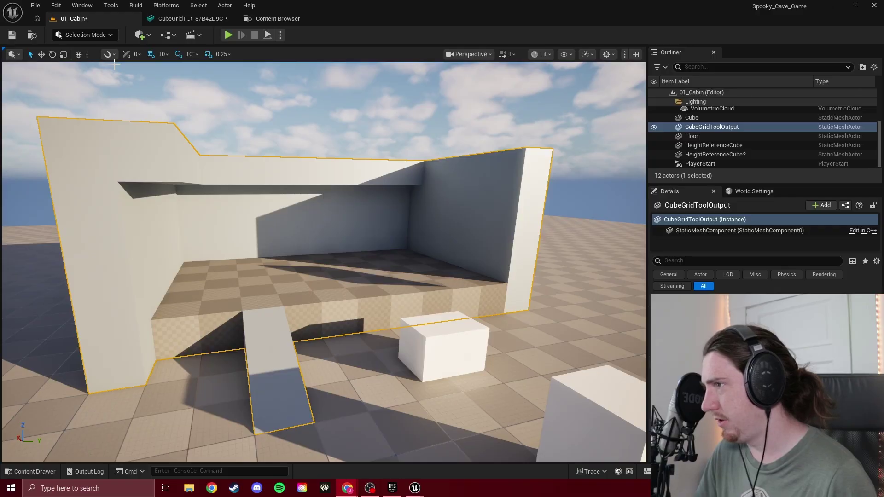
{"action": "left_click", "coordinate": [82, 5]}
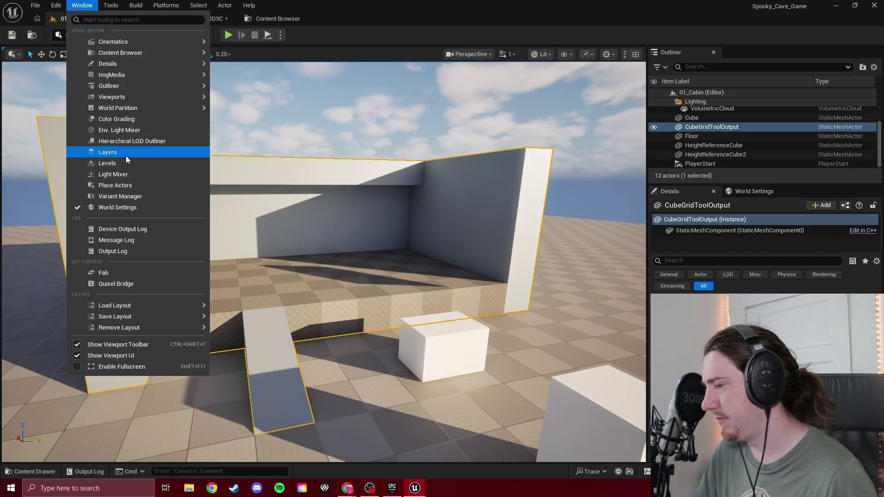
{"action": "left_click", "coordinate": [148, 272]}
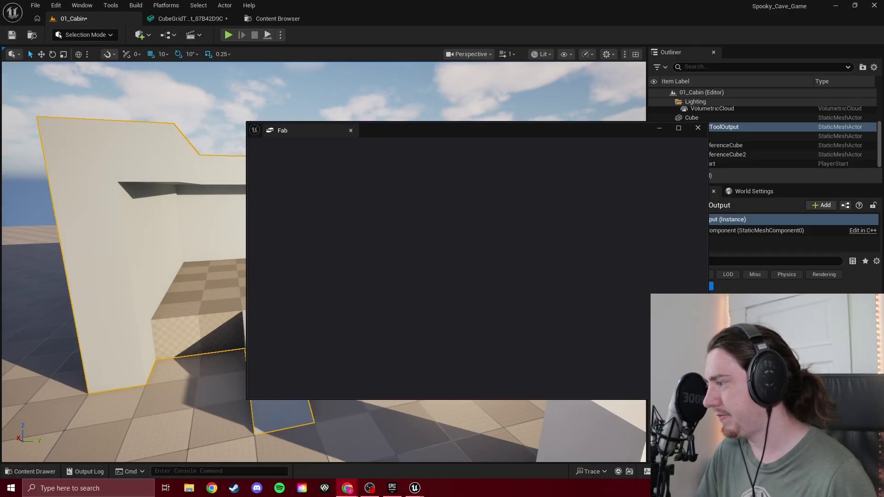
{"action": "left_click_drag", "start_coordinate": [490, 134], "coordinate": [448, 126]}
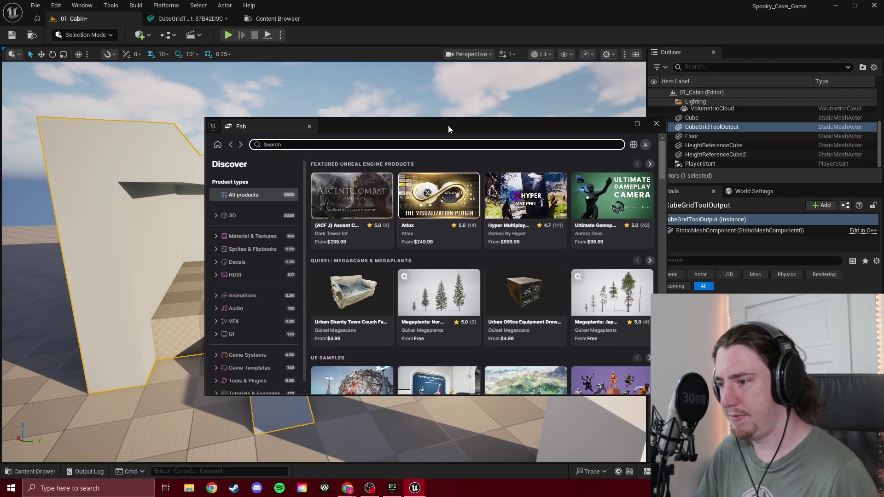
Expand the Material & Textures product type in Fab and show its listings.
{"action": "left_click", "coordinate": [215, 238]}
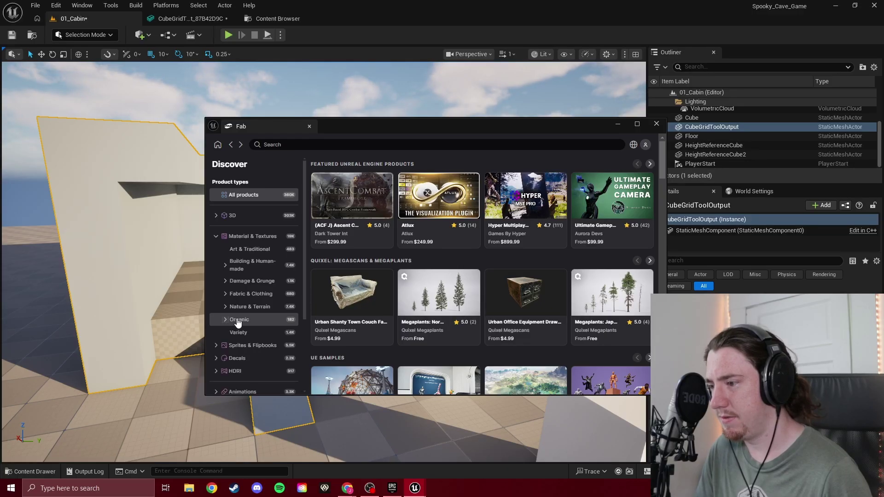
{"action": "scroll", "coordinate": [237, 323], "scroll_direction": "down", "scroll_amount": 3}
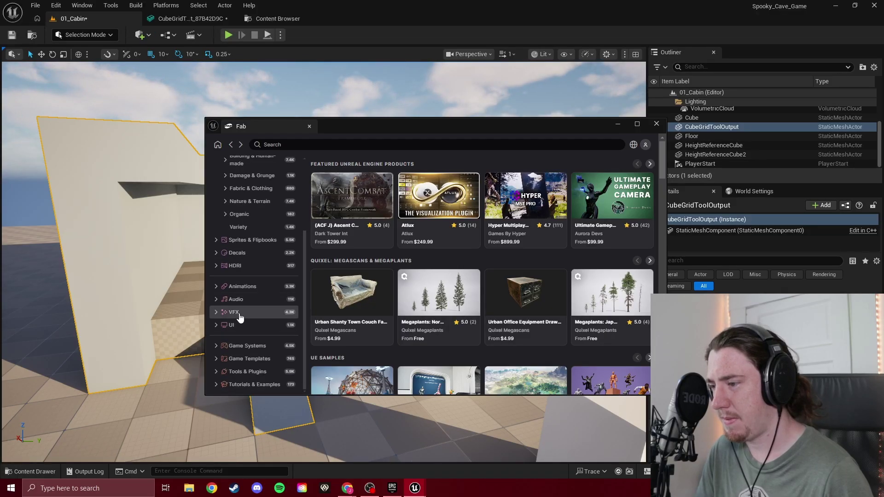
{"action": "scroll", "coordinate": [239, 318], "scroll_direction": "up", "scroll_amount": 3}
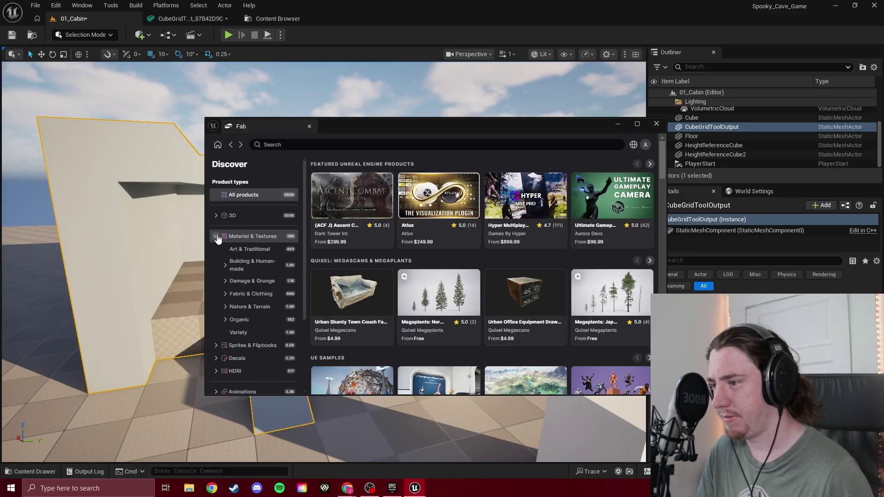
{"action": "left_click", "coordinate": [249, 237]}
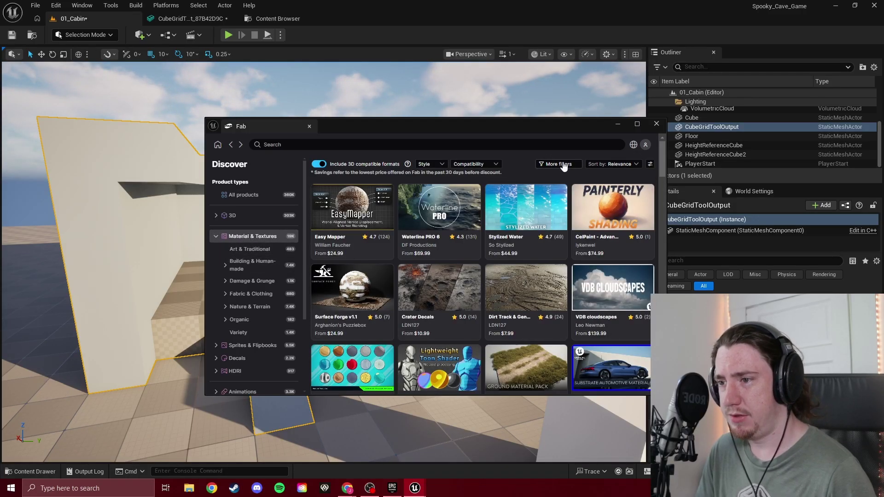
Filter the Material & Textures listings to the CC-BY license.
{"action": "left_click", "coordinate": [562, 165]}
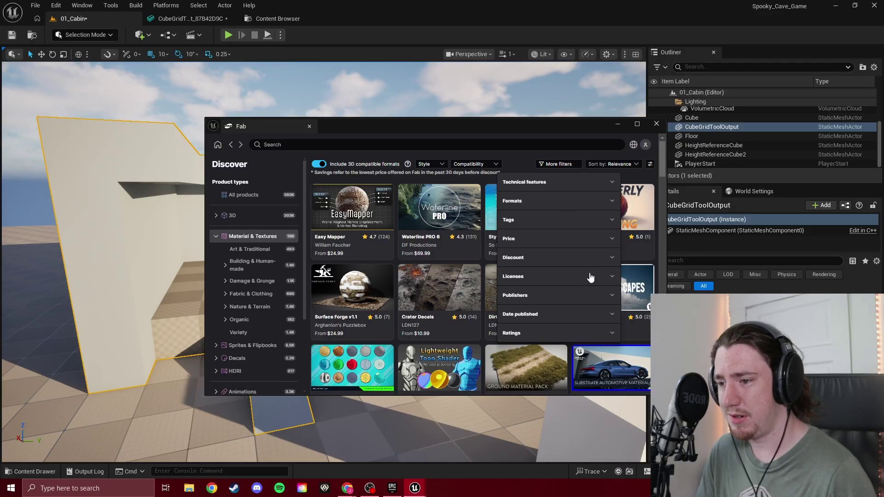
{"action": "left_click", "coordinate": [612, 279]}
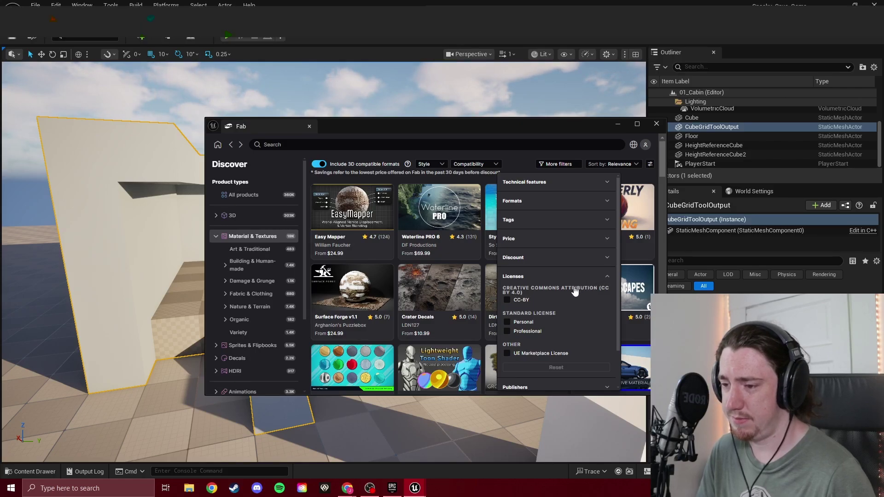
{"action": "left_click", "coordinate": [521, 301]}
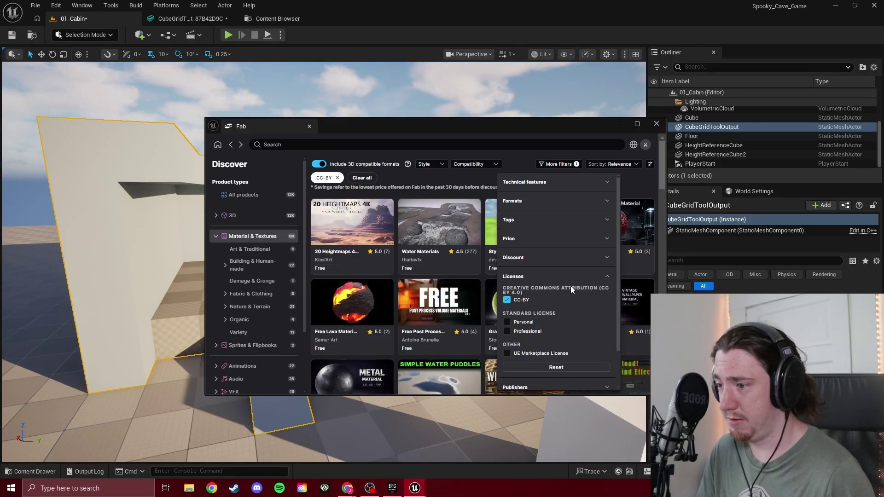
{"action": "left_click", "coordinate": [607, 276]}
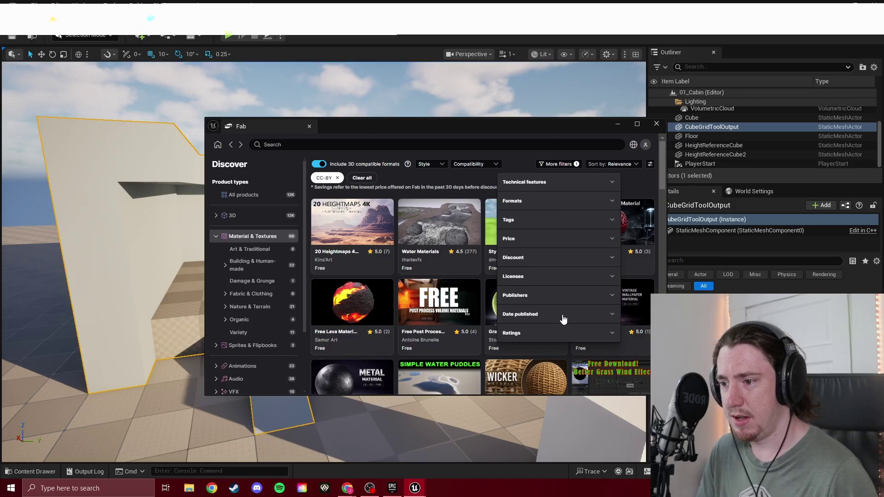
Limit the listings to free products only and close the filter options.
{"action": "left_click", "coordinate": [612, 238]}
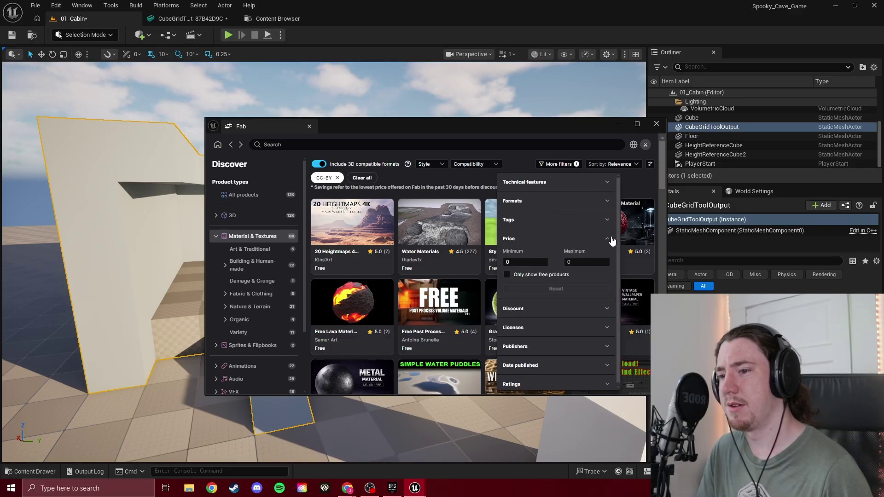
{"action": "left_click", "coordinate": [507, 275]}
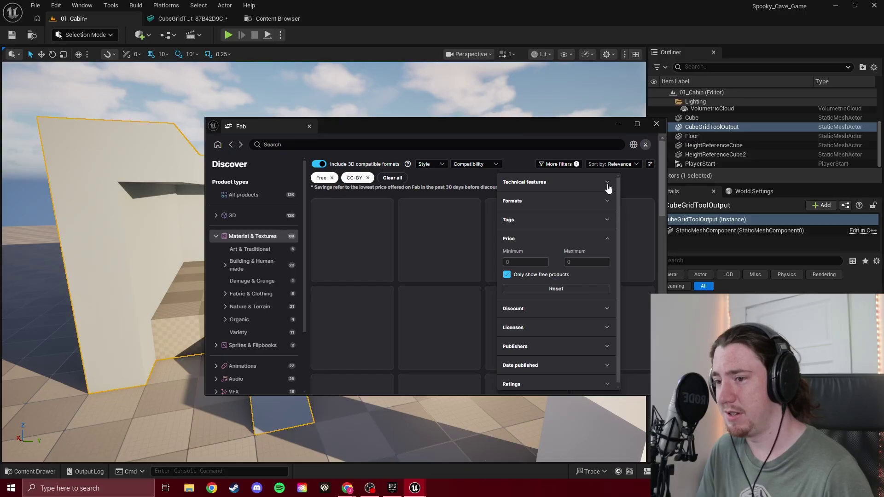
{"action": "left_click", "coordinate": [578, 166]}
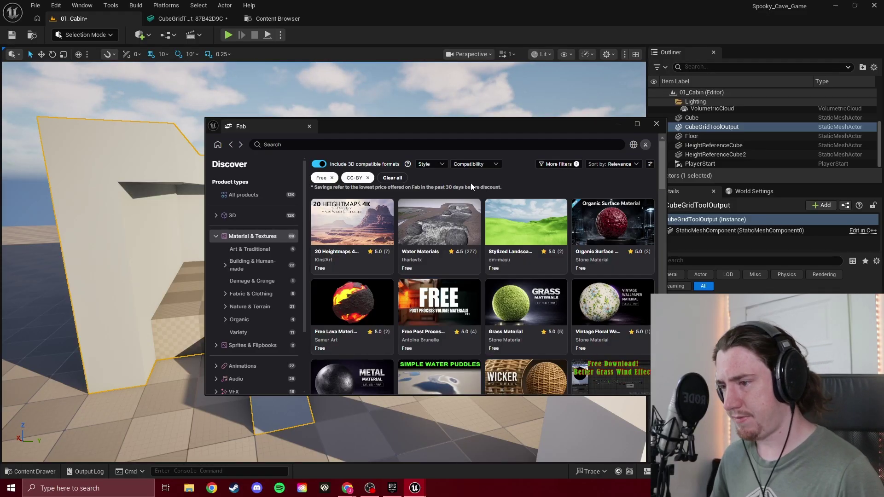
Skim the filtered listings and search Fab's Material & Textures for "wood floor".
{"action": "scroll", "coordinate": [480, 291], "scroll_direction": "down", "scroll_amount": 3}
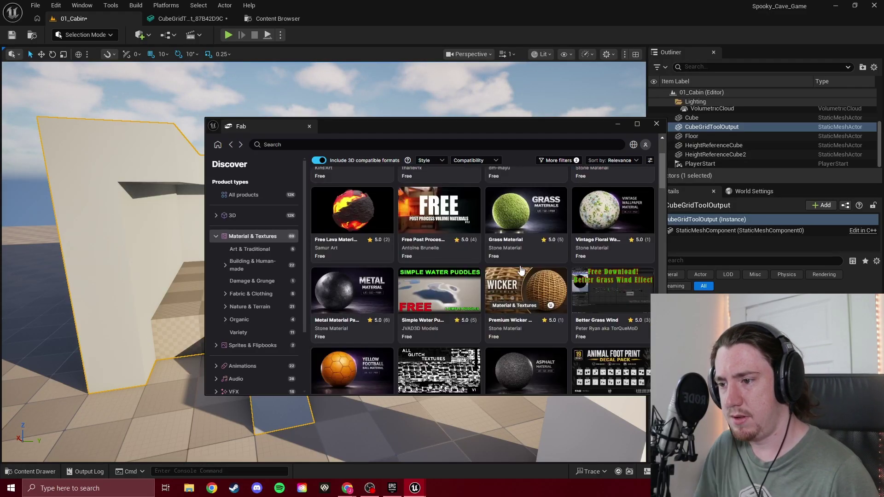
{"action": "scroll", "coordinate": [522, 261], "scroll_direction": "up", "scroll_amount": 3}
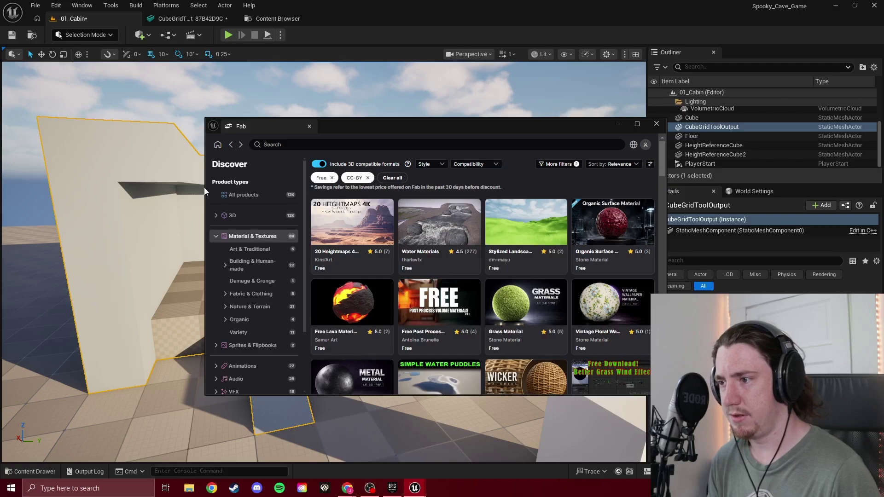
{"action": "left_click", "coordinate": [298, 144]}
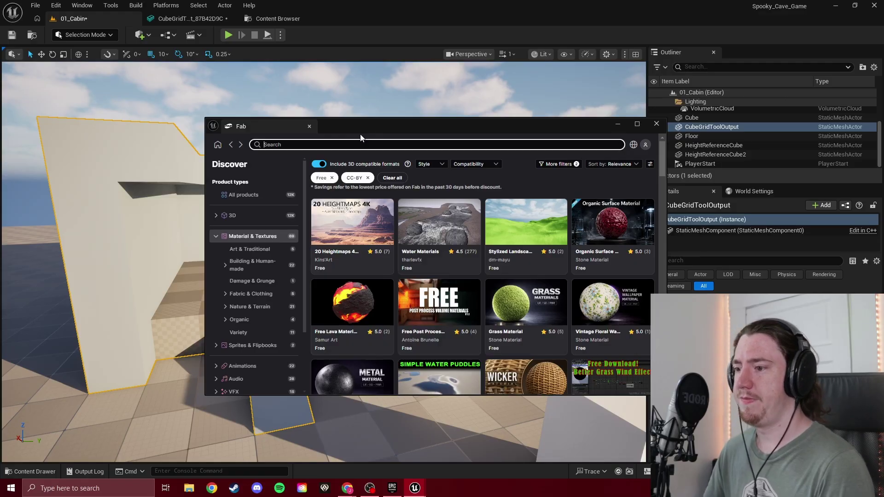
{"action": "type", "text": "wood floor"}
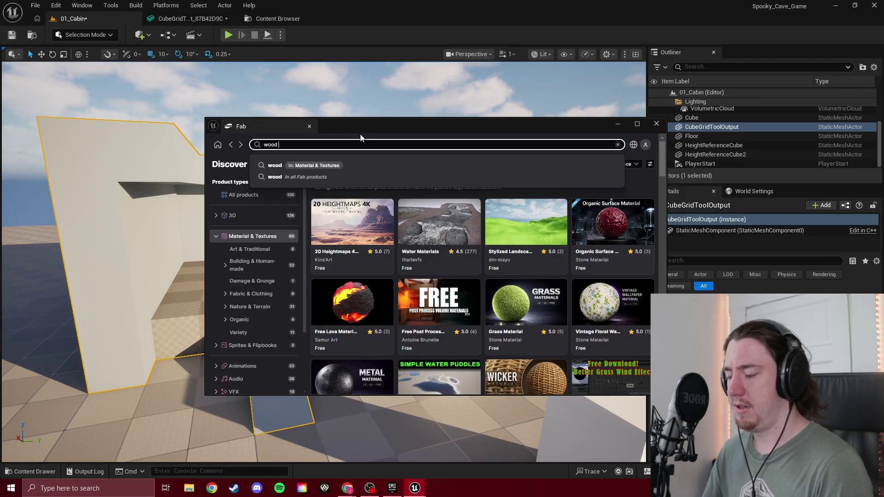
{"action": "key", "text": "Return"}
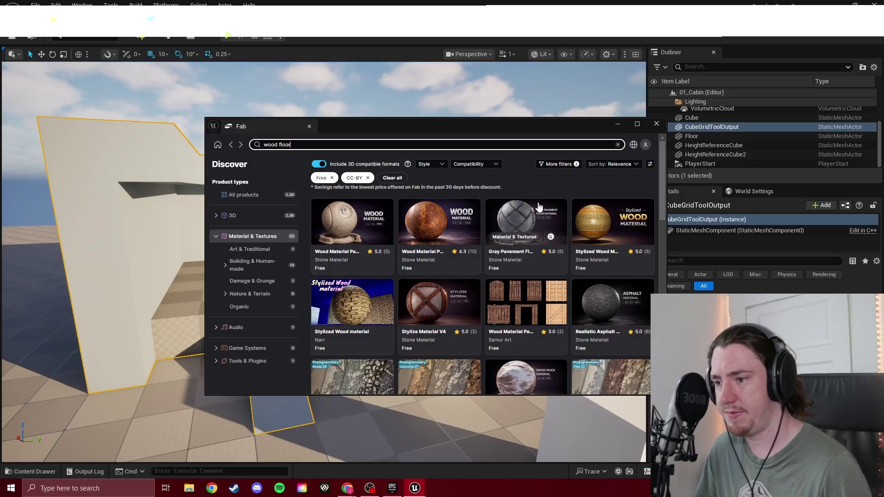
Open the Wood Material Pack listing with the wooden doors, look over its page and return to the search results.
{"action": "left_click", "coordinate": [534, 300]}
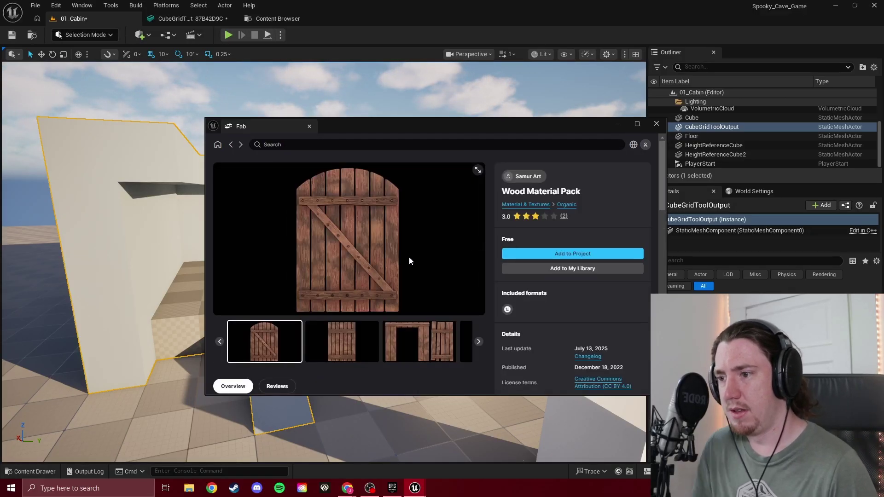
{"action": "scroll", "coordinate": [365, 252], "scroll_direction": "down", "scroll_amount": 4}
{"action": "scroll", "coordinate": [361, 248], "scroll_direction": "up", "scroll_amount": 4}
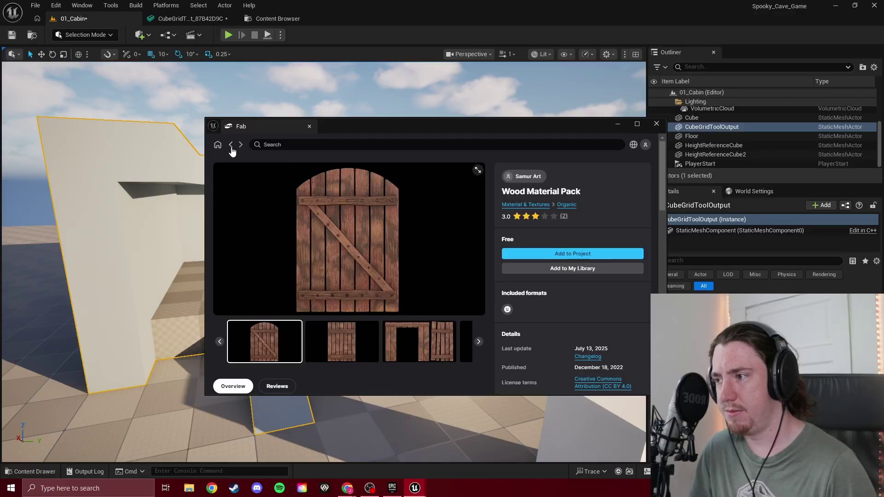
{"action": "left_click", "coordinate": [526, 206]}
Look through the wood floor search results for a suitable cabin material.
{"action": "scroll", "coordinate": [471, 263], "scroll_direction": "down", "scroll_amount": 3}
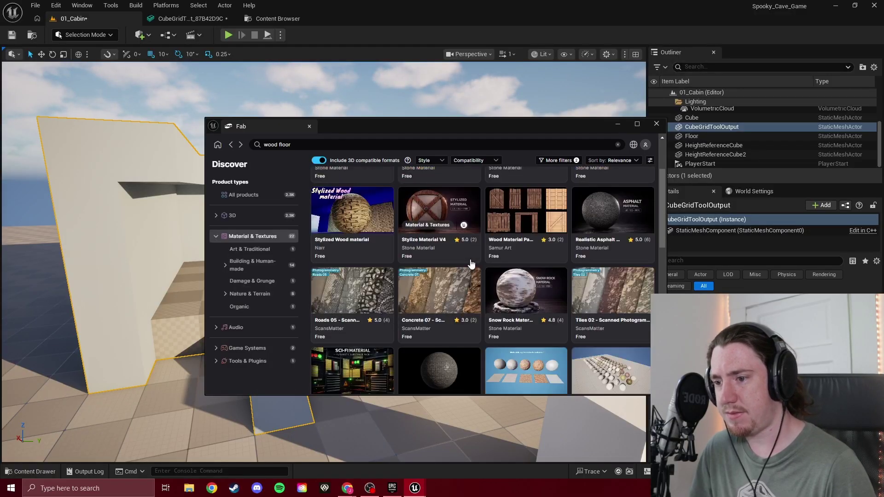
{"action": "scroll", "coordinate": [470, 263], "scroll_direction": "down", "scroll_amount": 3}
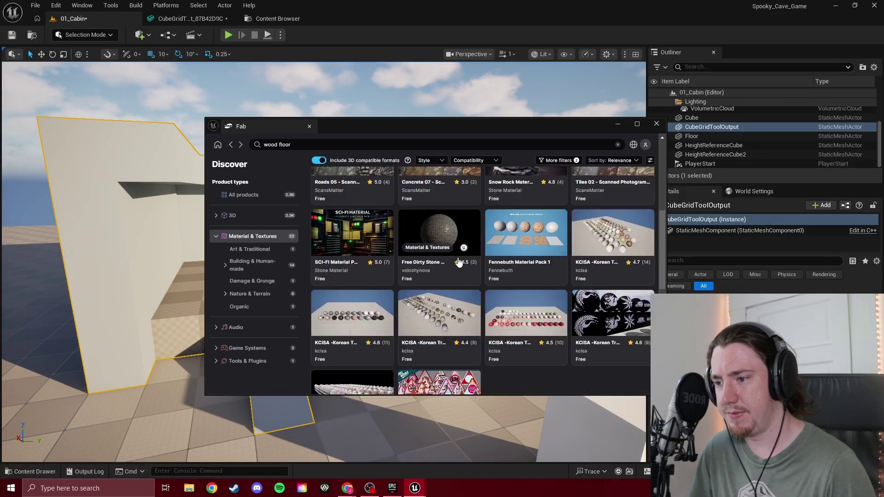
{"action": "scroll", "coordinate": [461, 261], "scroll_direction": "down", "scroll_amount": 2}
{"action": "scroll", "coordinate": [499, 259], "scroll_direction": "up", "scroll_amount": 4}
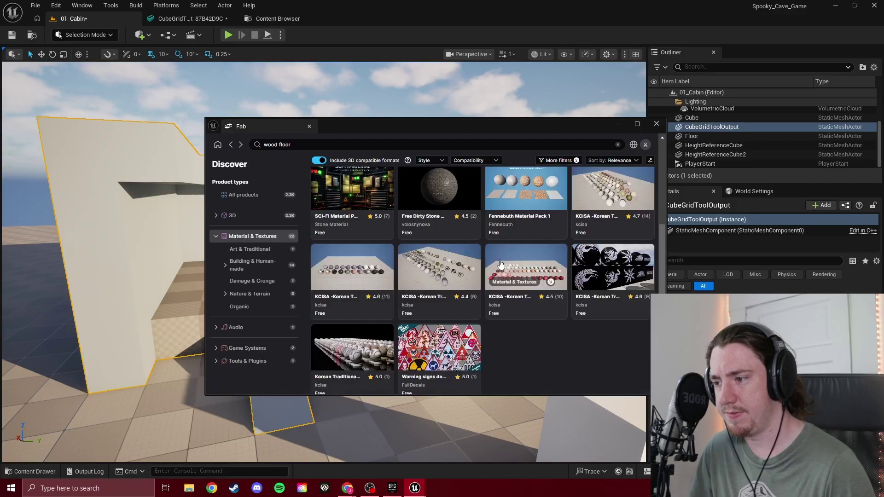
{"action": "scroll", "coordinate": [496, 267], "scroll_direction": "up", "scroll_amount": 3}
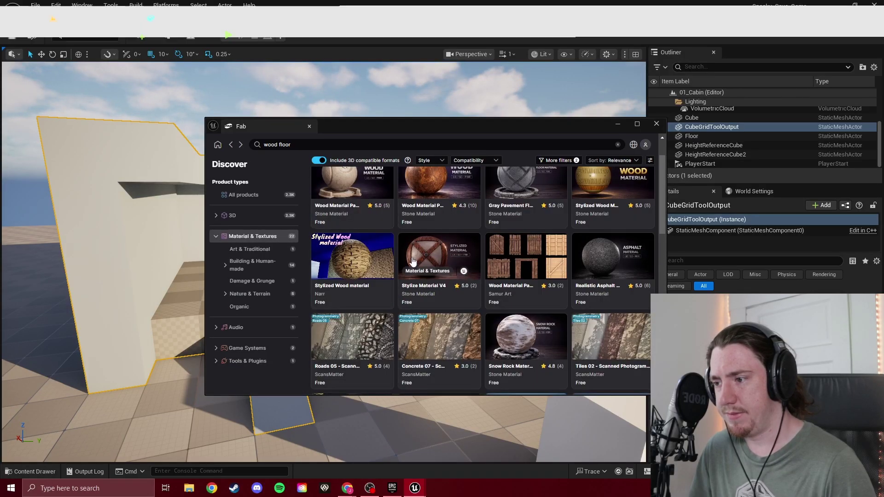
Shift the Fab window slightly and shorten the Material & Textures search to "wood".
{"action": "scroll", "coordinate": [415, 264], "scroll_direction": "up", "scroll_amount": 2}
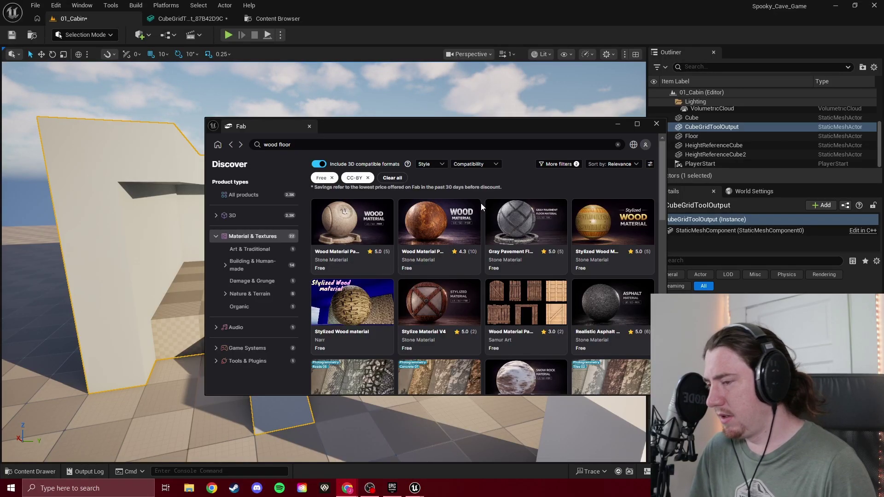
{"action": "left_click_drag", "start_coordinate": [485, 128], "coordinate": [472, 117]}
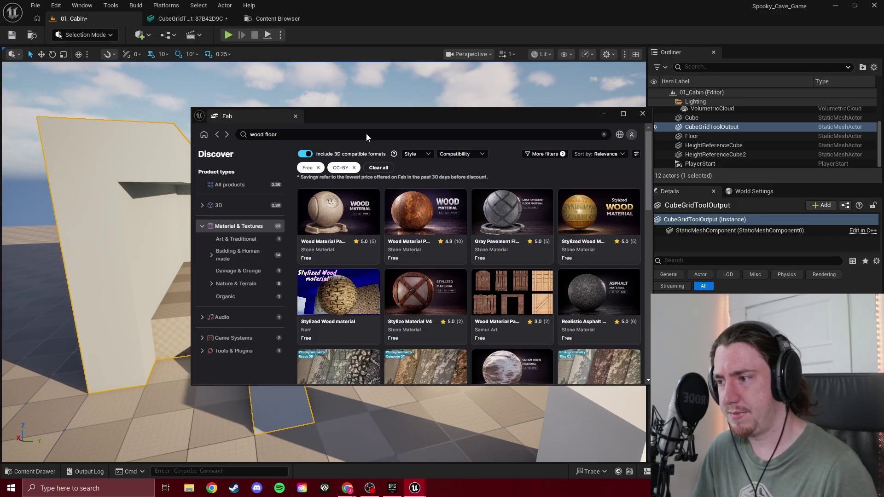
{"action": "left_click", "coordinate": [337, 135]}
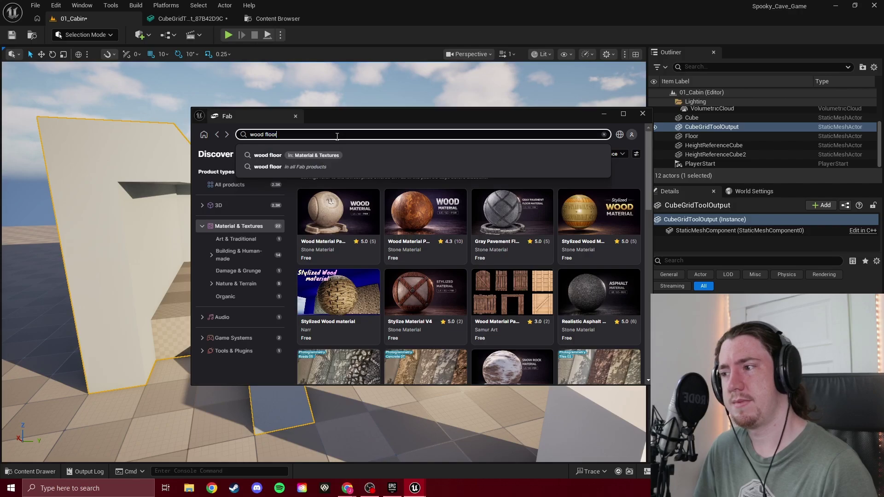
{"action": "key", "text": "BackSpace"}
{"action": "key", "text": "BackSpace"}
{"action": "key", "text": "BackSpace"}
{"action": "key", "text": "BackSpace"}
{"action": "key", "text": "BackSpace"}
{"action": "key", "text": "BackSpace"}
{"action": "key", "text": "Return"}
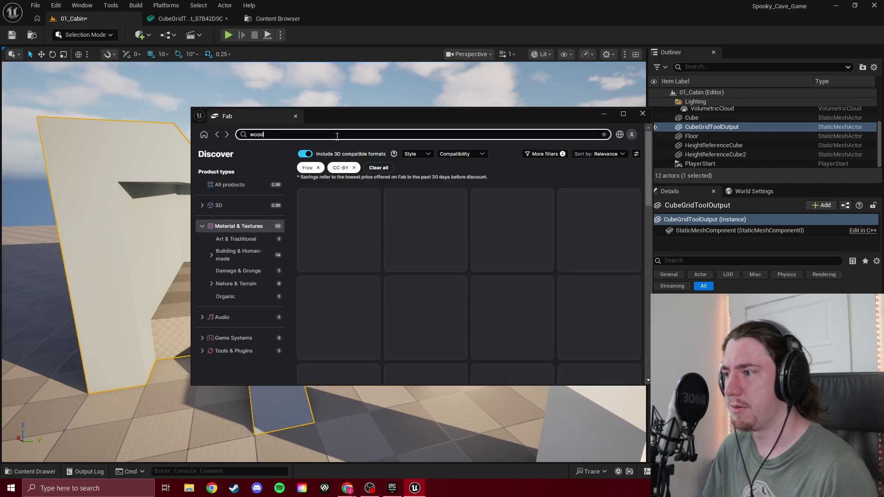
Look through the "wood" search results for a cabin floor material and close the Fab window.
{"action": "scroll", "coordinate": [434, 235], "scroll_direction": "down", "scroll_amount": 5}
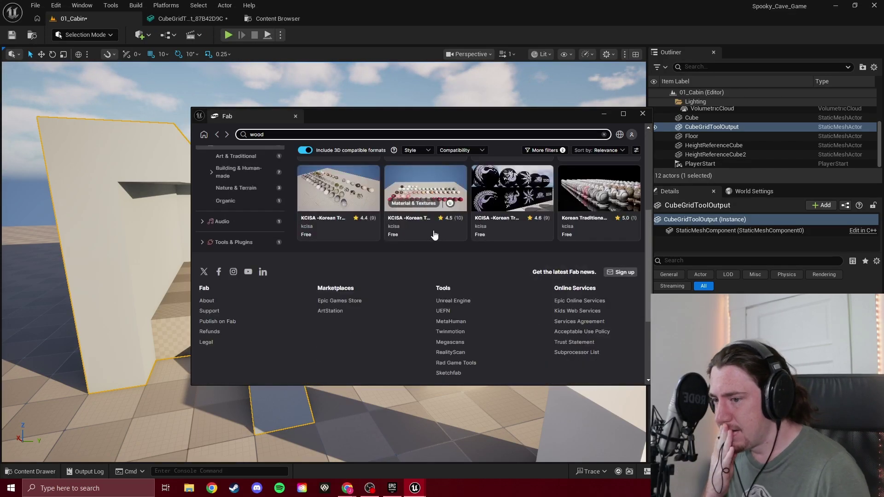
{"action": "scroll", "coordinate": [434, 235], "scroll_direction": "up", "scroll_amount": 4}
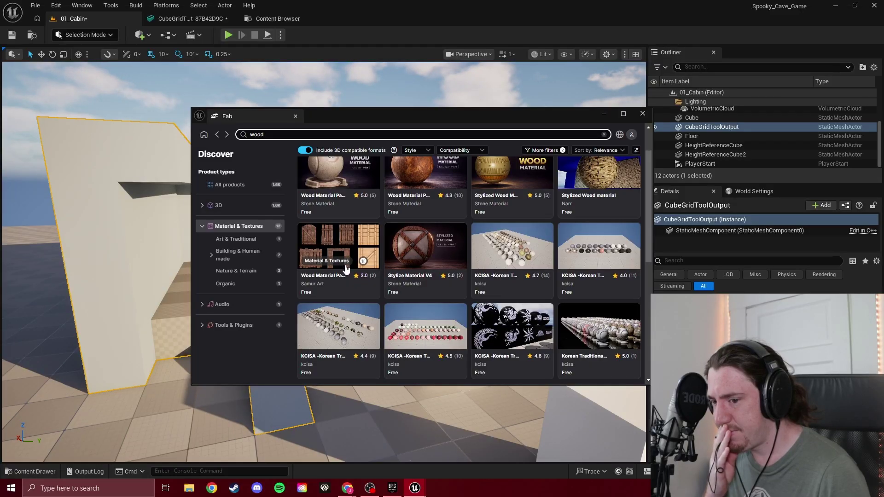
{"action": "scroll", "coordinate": [383, 260], "scroll_direction": "up", "scroll_amount": 1}
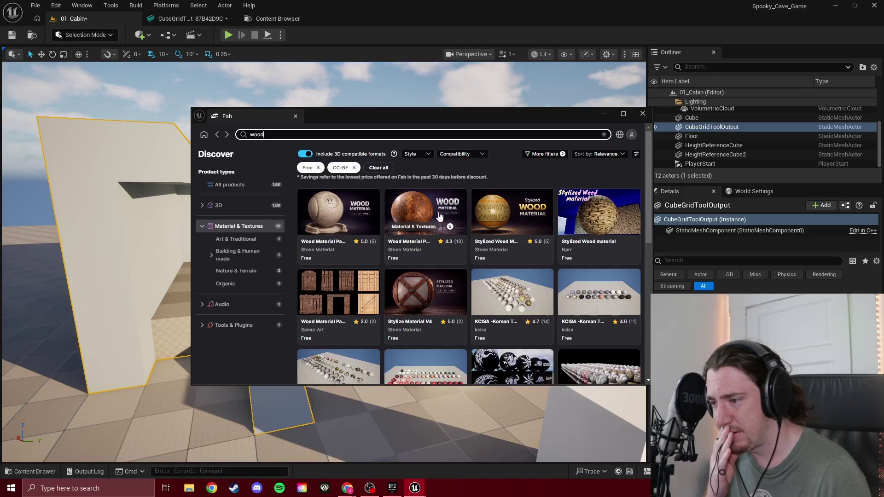
{"action": "left_click", "coordinate": [338, 5]}
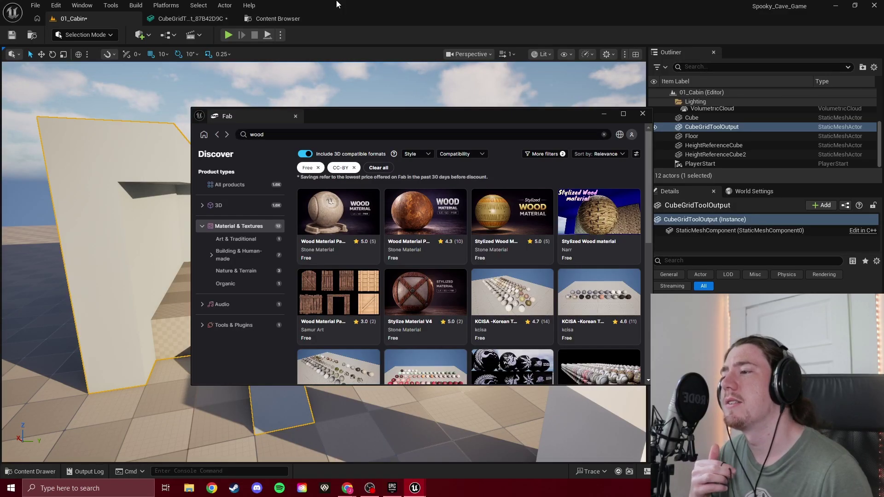
{"action": "left_click", "coordinate": [643, 113]}
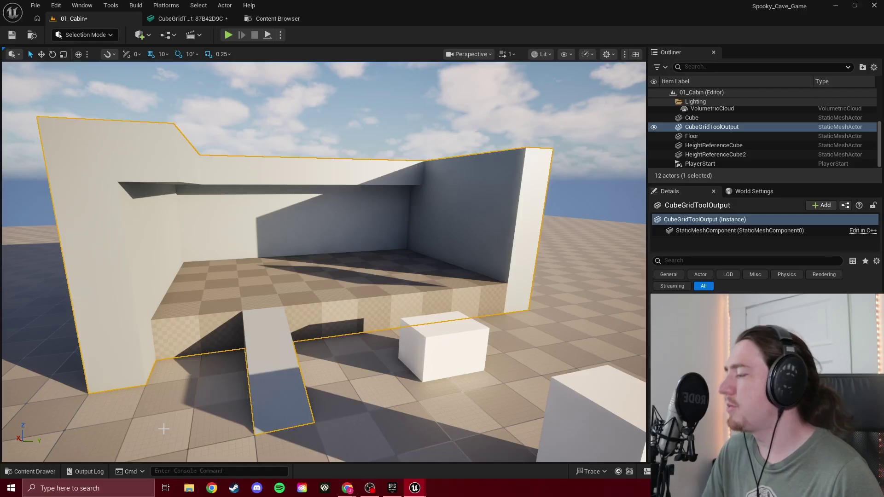
Switch to Chrome and read the Fab in Unreal Engine documentation on accessing Fab, the Fab plugin and product tiles.
{"action": "mouse_move", "coordinate": [347, 488]}
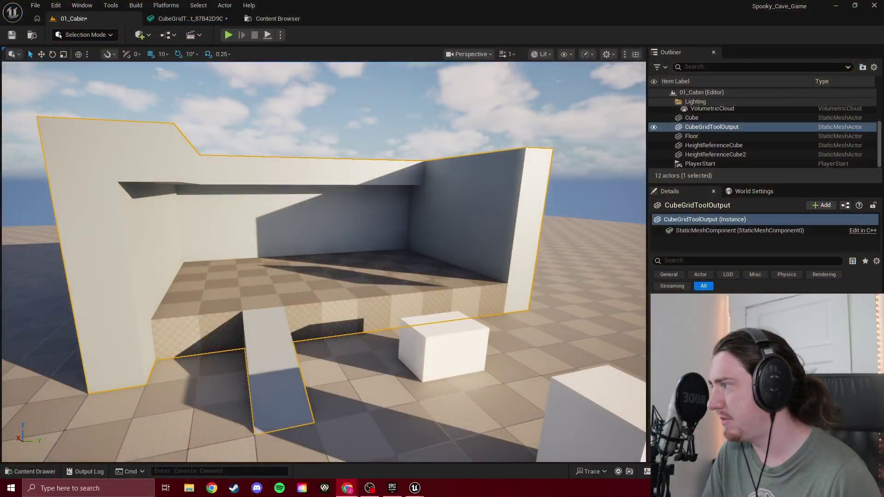
{"action": "left_click_drag", "start_coordinate": [0, 198], "coordinate": [616, 48]}
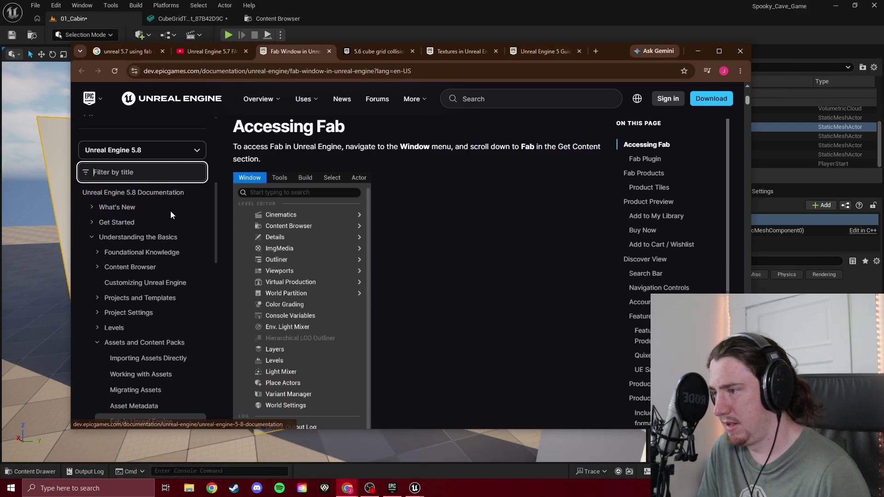
{"action": "scroll", "coordinate": [170, 206], "scroll_direction": "down", "scroll_amount": 1}
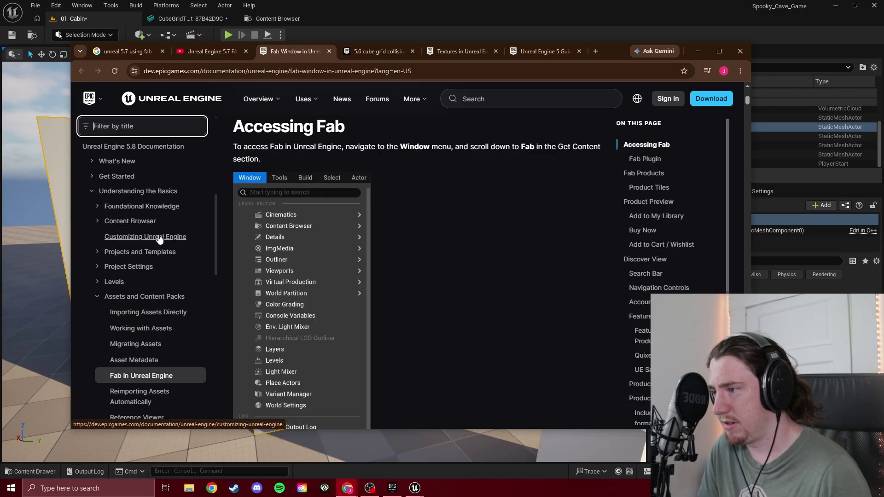
{"action": "scroll", "coordinate": [165, 230], "scroll_direction": "down", "scroll_amount": 1}
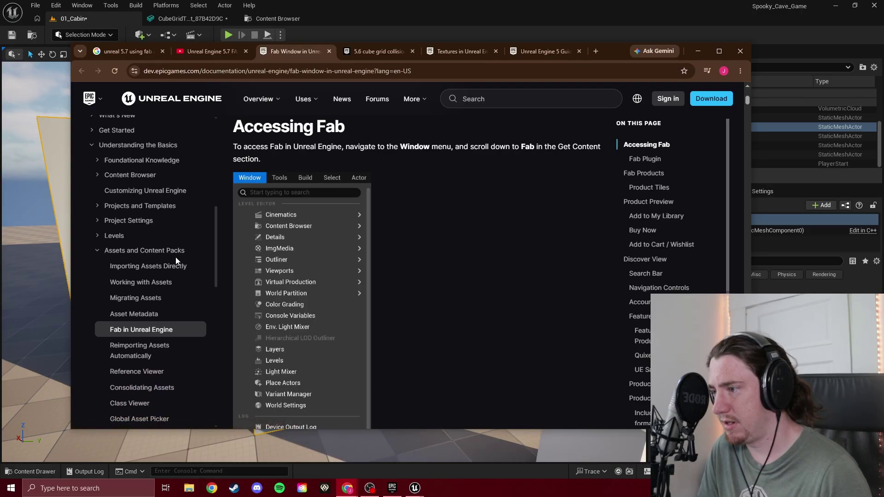
{"action": "scroll", "coordinate": [158, 308], "scroll_direction": "down", "scroll_amount": 1}
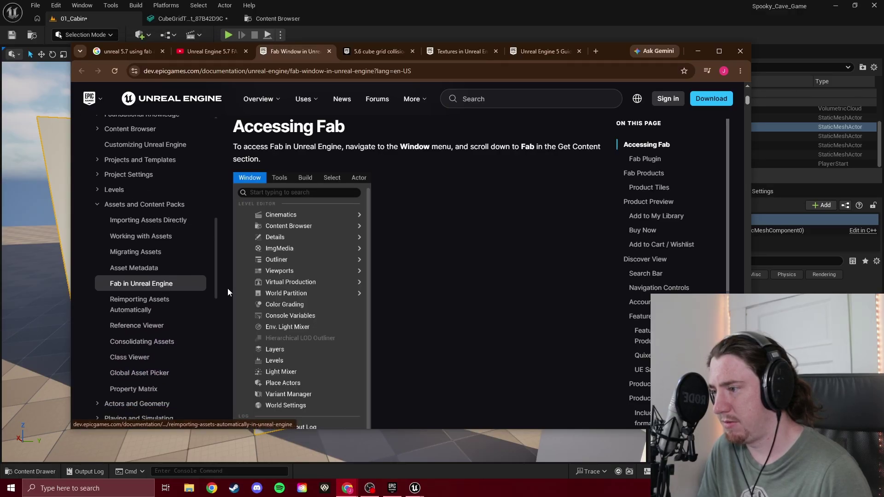
{"action": "scroll", "coordinate": [453, 277], "scroll_direction": "down", "scroll_amount": 8}
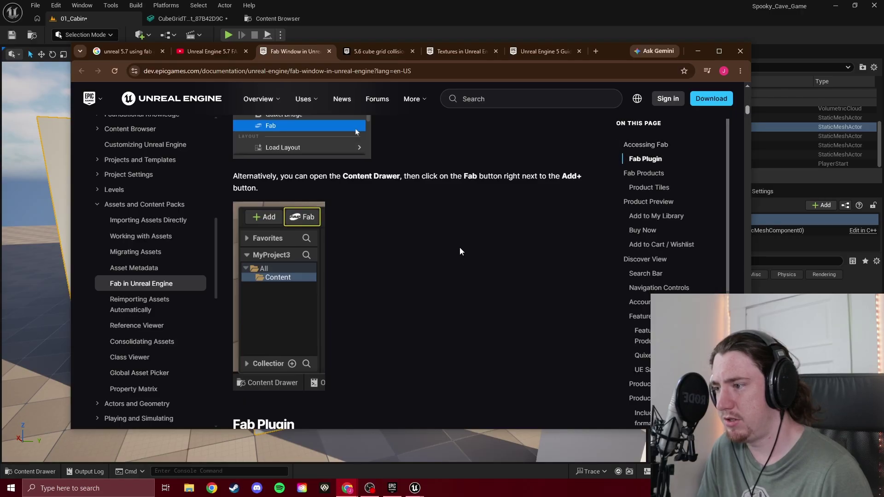
{"action": "scroll", "coordinate": [463, 222], "scroll_direction": "down", "scroll_amount": 11}
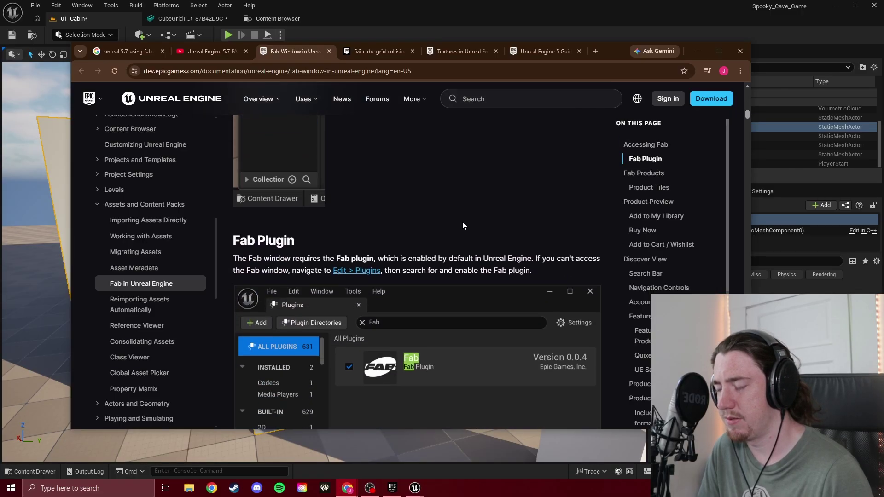
{"action": "scroll", "coordinate": [461, 230], "scroll_direction": "down", "scroll_amount": 3}
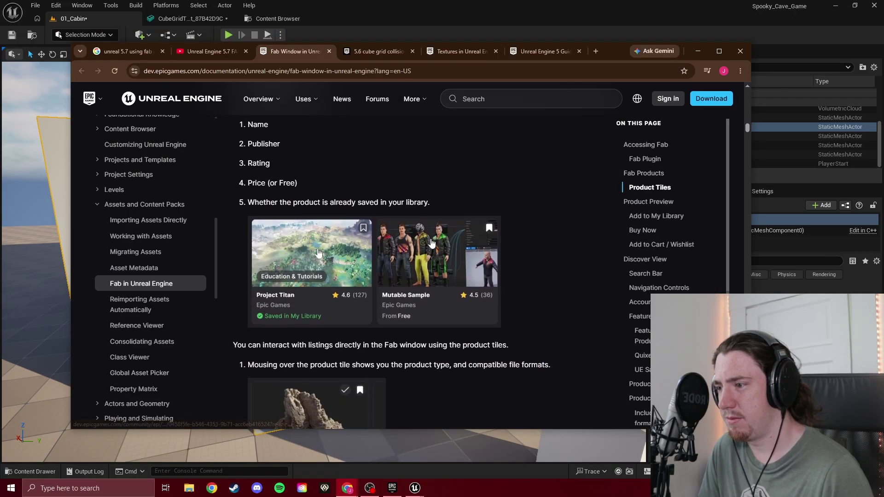
{"action": "scroll", "coordinate": [483, 215], "scroll_direction": "down", "scroll_amount": 4}
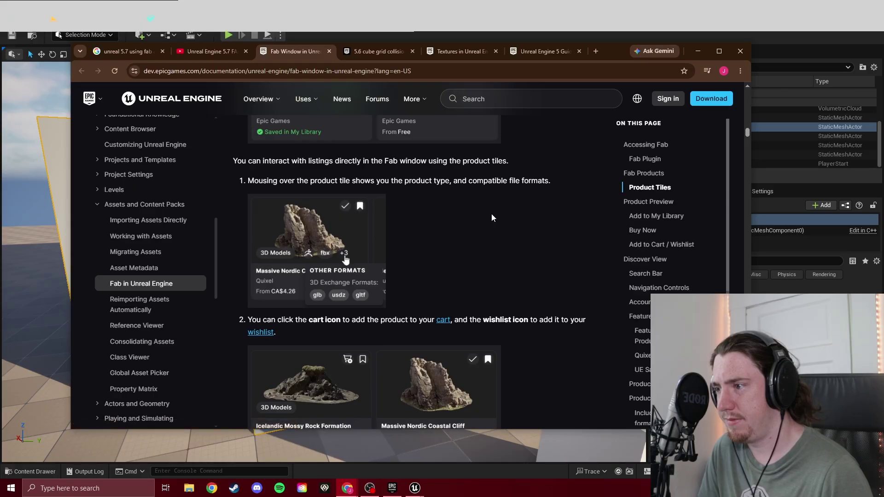
{"action": "scroll", "coordinate": [490, 214], "scroll_direction": "down", "scroll_amount": 7}
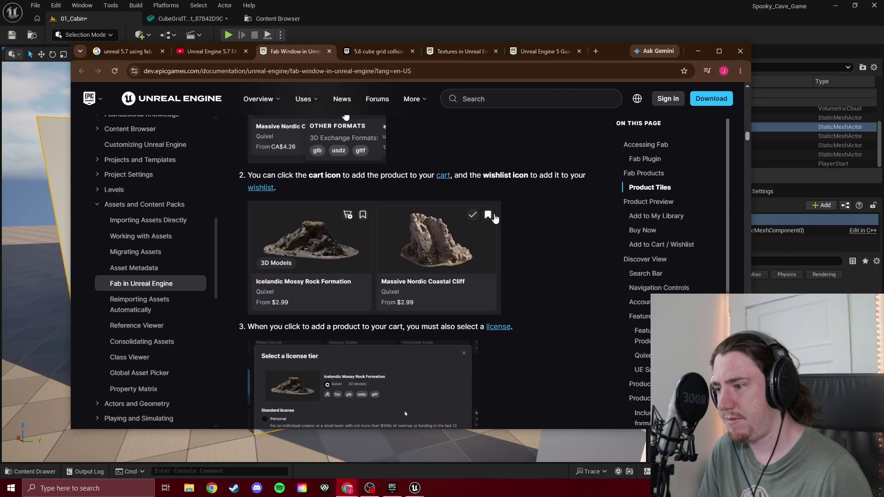
{"action": "scroll", "coordinate": [515, 212], "scroll_direction": "down", "scroll_amount": 3}
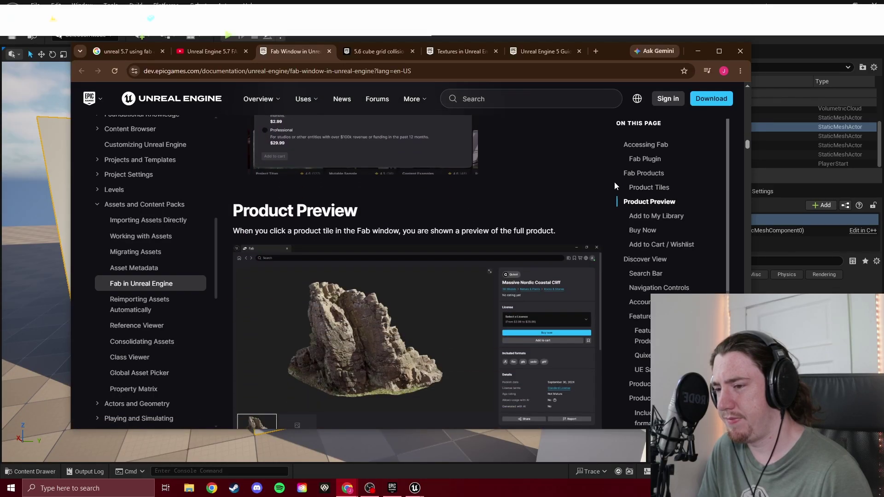
Read the documentation from Product Preview through Add to My Library and Buy Now to Discover View, and return to the Unreal editor.
{"action": "scroll", "coordinate": [612, 184], "scroll_direction": "down", "scroll_amount": 2}
{"action": "scroll", "coordinate": [554, 211], "scroll_direction": "down", "scroll_amount": 12}
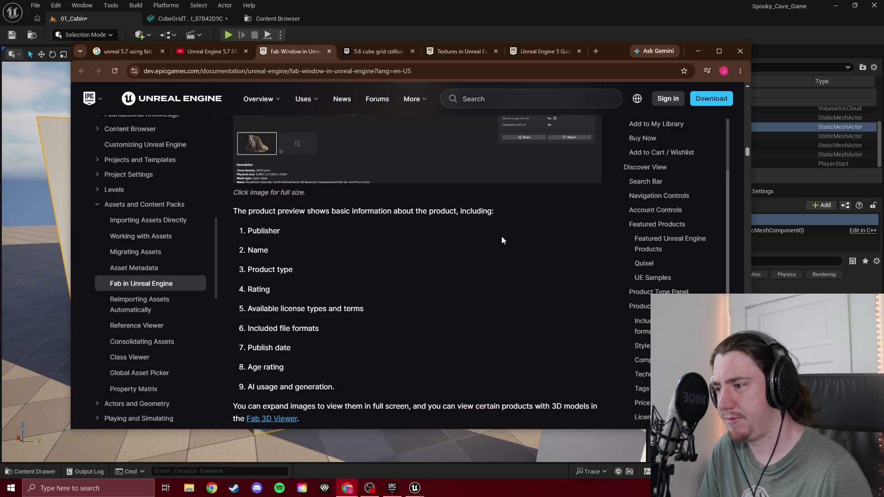
{"action": "scroll", "coordinate": [501, 238], "scroll_direction": "down", "scroll_amount": 8}
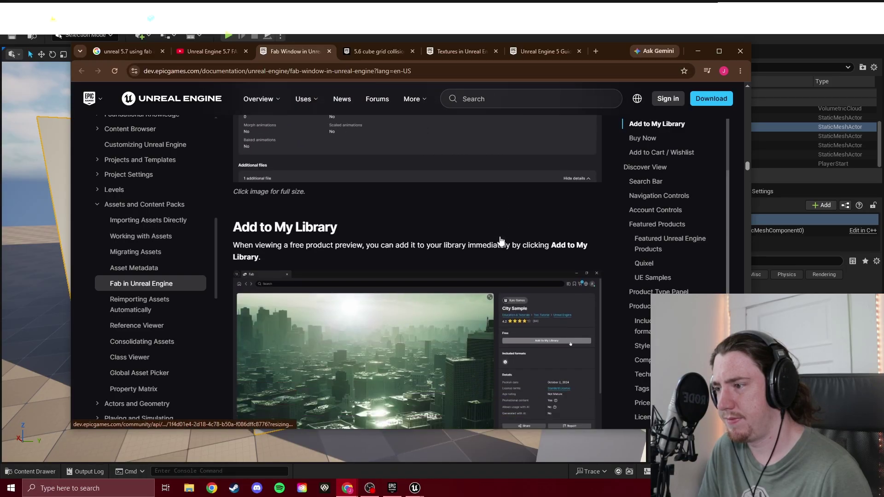
{"action": "scroll", "coordinate": [500, 241], "scroll_direction": "down", "scroll_amount": 3}
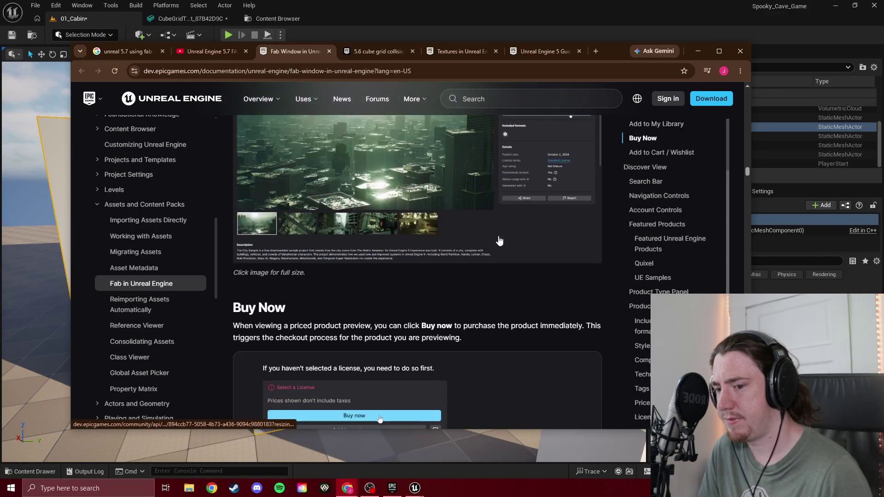
{"action": "scroll", "coordinate": [492, 242], "scroll_direction": "down", "scroll_amount": 2}
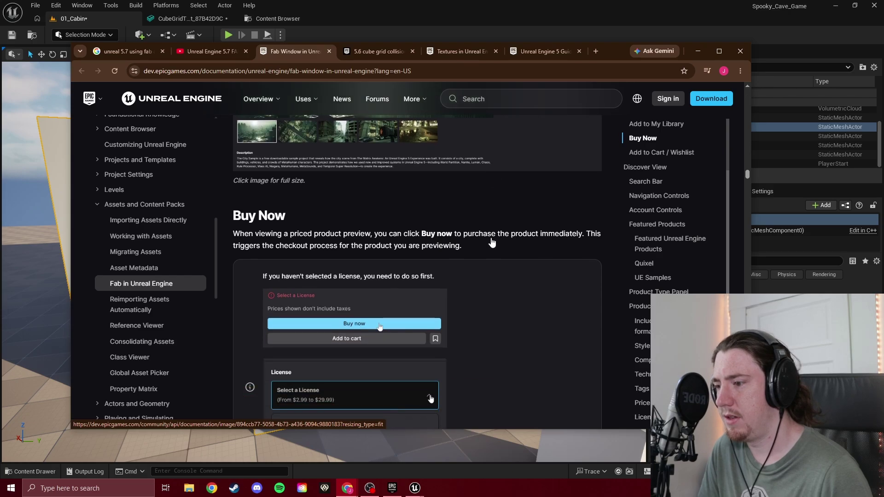
{"action": "scroll", "coordinate": [495, 235], "scroll_direction": "down", "scroll_amount": 5}
{"action": "scroll", "coordinate": [496, 229], "scroll_direction": "down", "scroll_amount": 10}
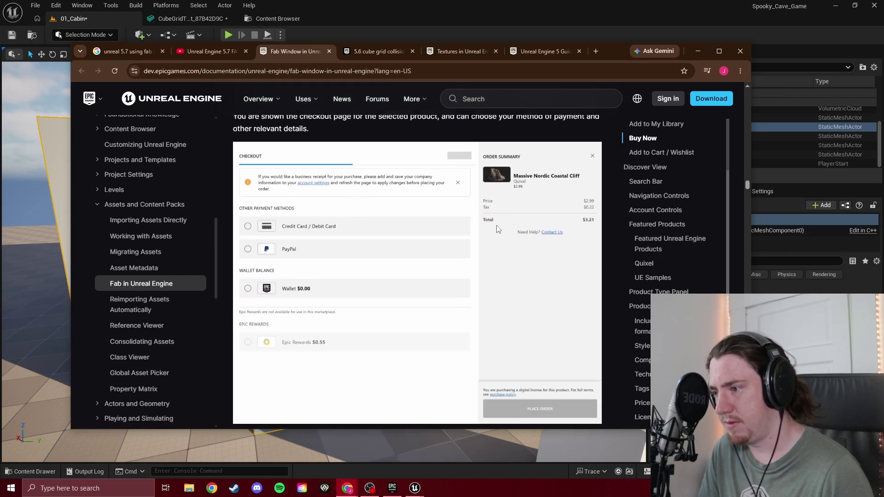
{"action": "scroll", "coordinate": [496, 216], "scroll_direction": "down", "scroll_amount": 6}
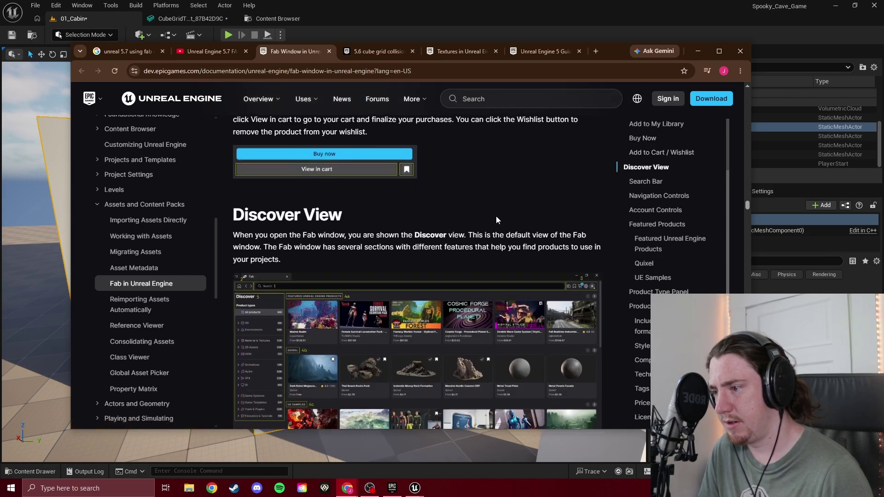
{"action": "scroll", "coordinate": [495, 216], "scroll_direction": "up", "scroll_amount": 4}
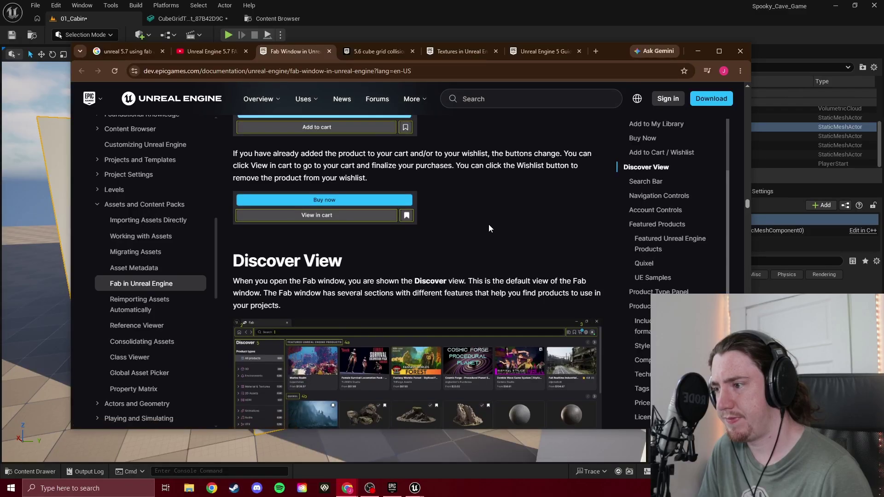
{"action": "scroll", "coordinate": [479, 255], "scroll_direction": "down", "scroll_amount": 6}
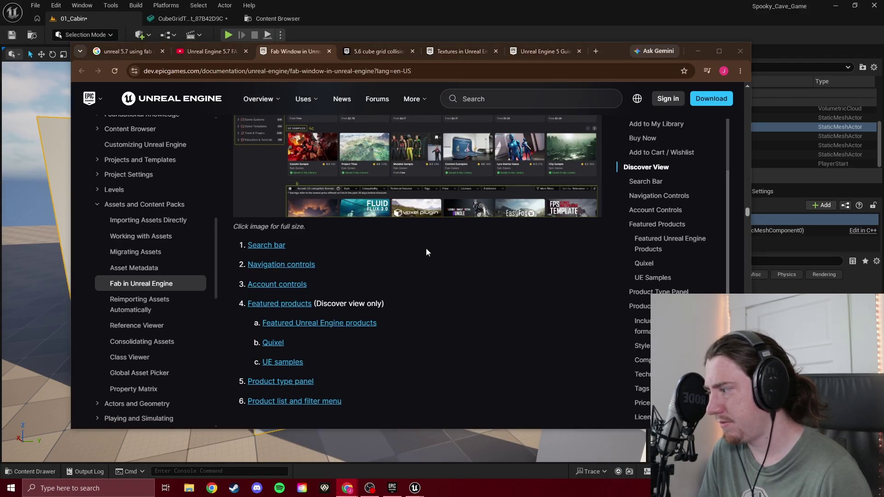
{"action": "left_click", "coordinate": [388, 4]}
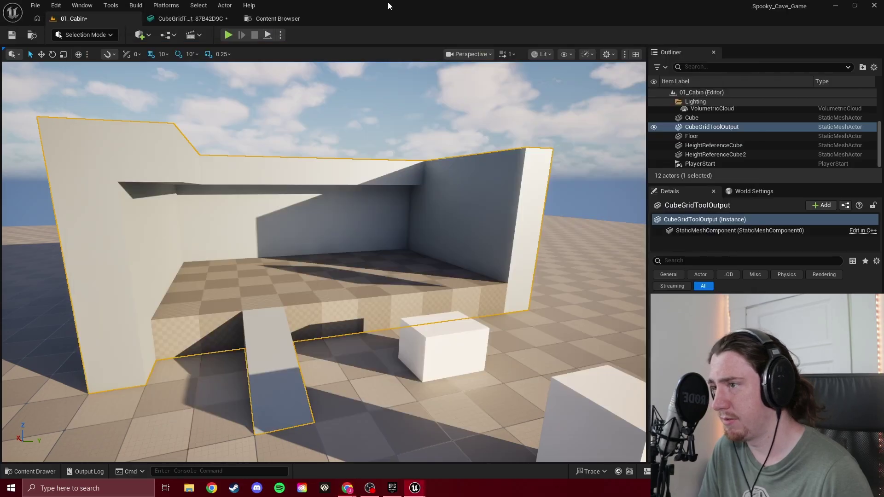
Reopen the Fab window and limit the product listings to Material & Textures.
{"action": "mouse_move", "coordinate": [415, 485]}
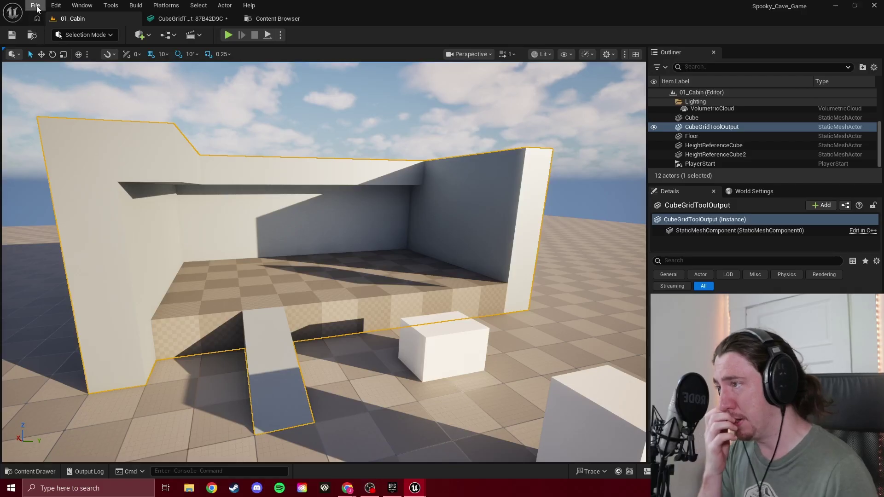
{"action": "left_click", "coordinate": [82, 5]}
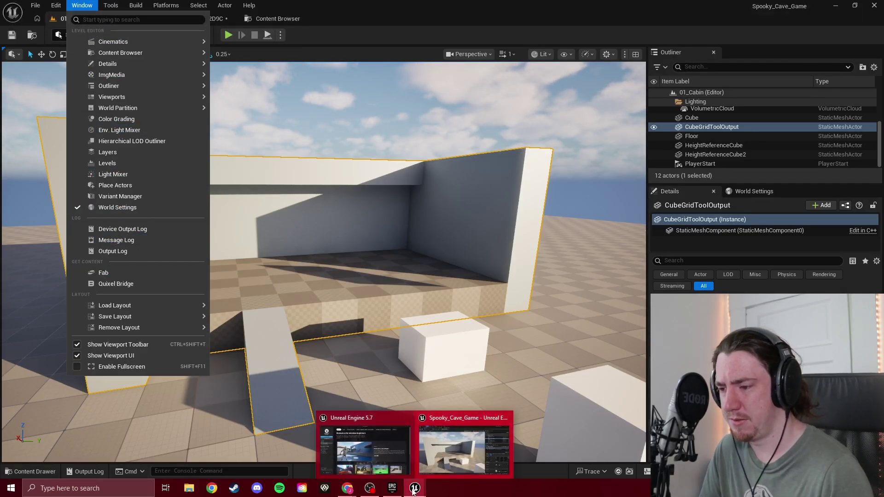
{"action": "left_click", "coordinate": [131, 272]}
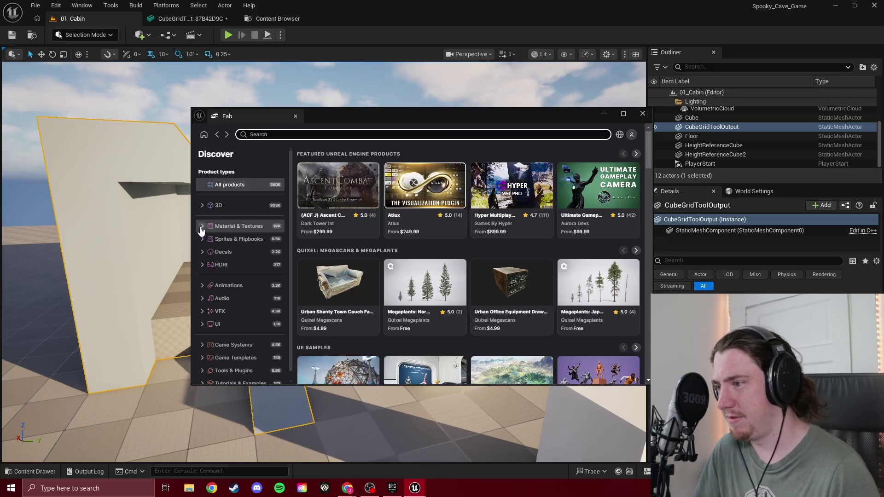
{"action": "left_click", "coordinate": [241, 226]}
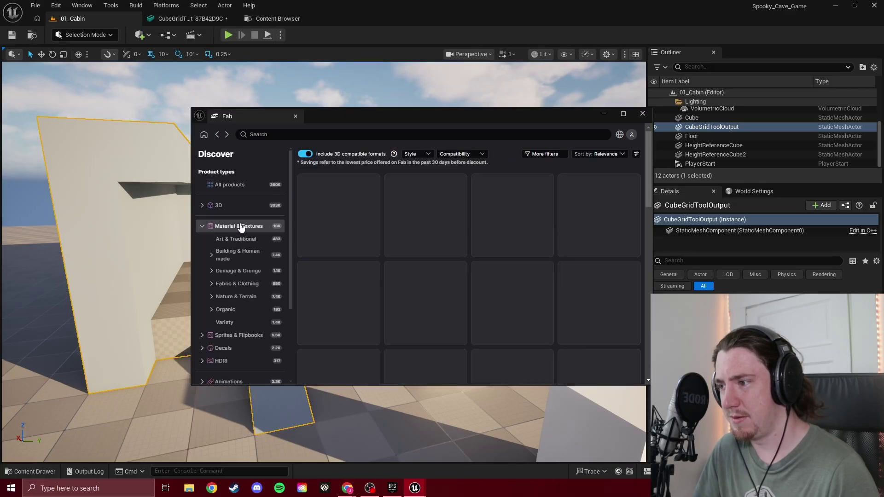
Filter the Material & Textures listings to show only free products.
{"action": "left_click", "coordinate": [548, 155]}
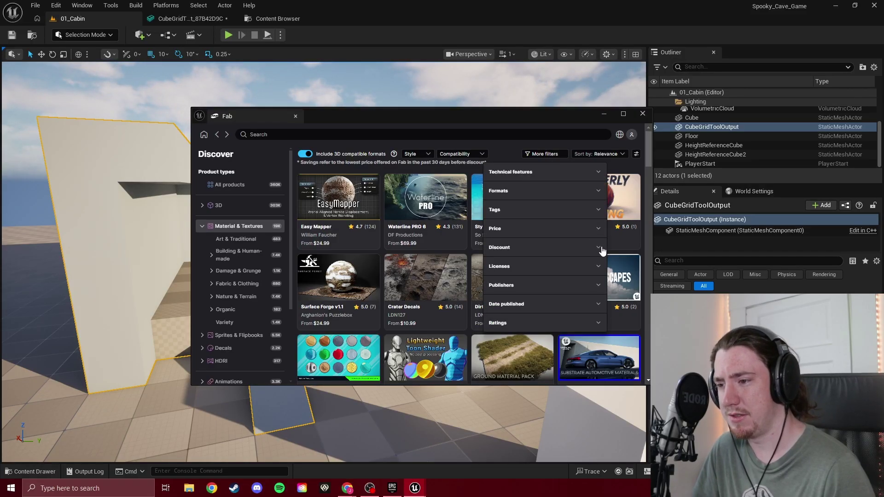
{"action": "left_click", "coordinate": [599, 267]}
{"action": "left_click", "coordinate": [593, 267]}
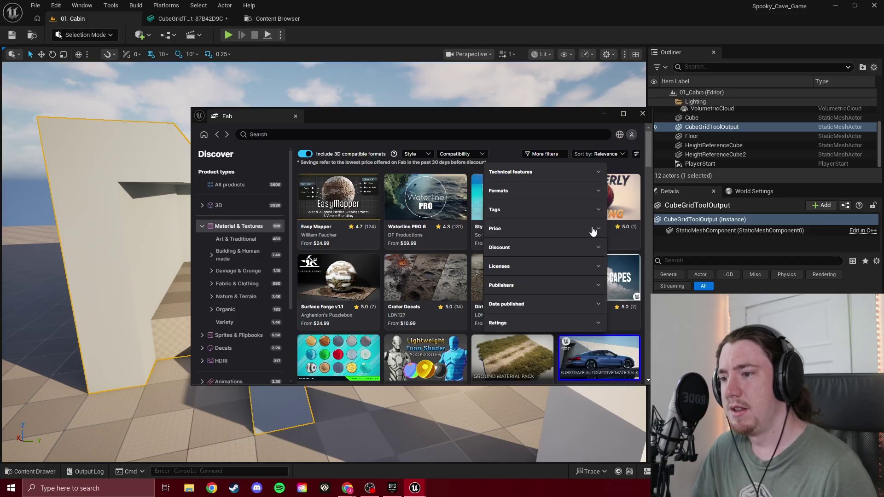
{"action": "left_click", "coordinate": [594, 229]}
{"action": "left_click", "coordinate": [493, 265]}
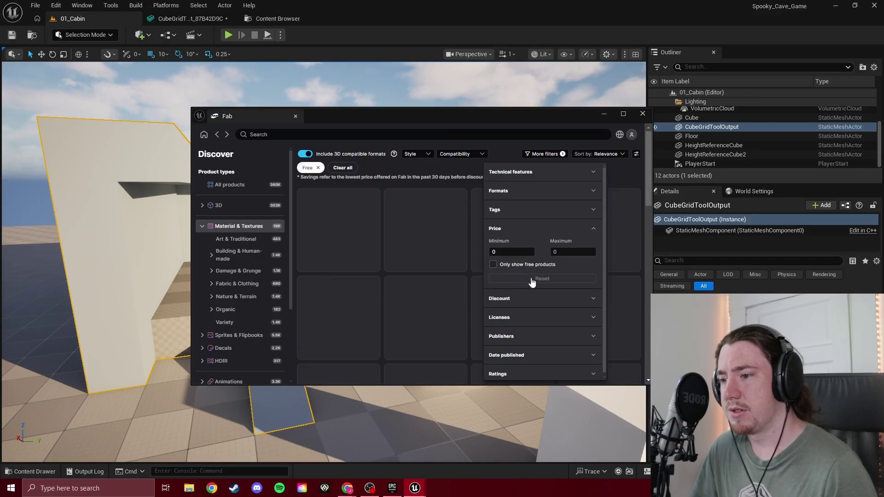
{"action": "left_click", "coordinate": [548, 155]}
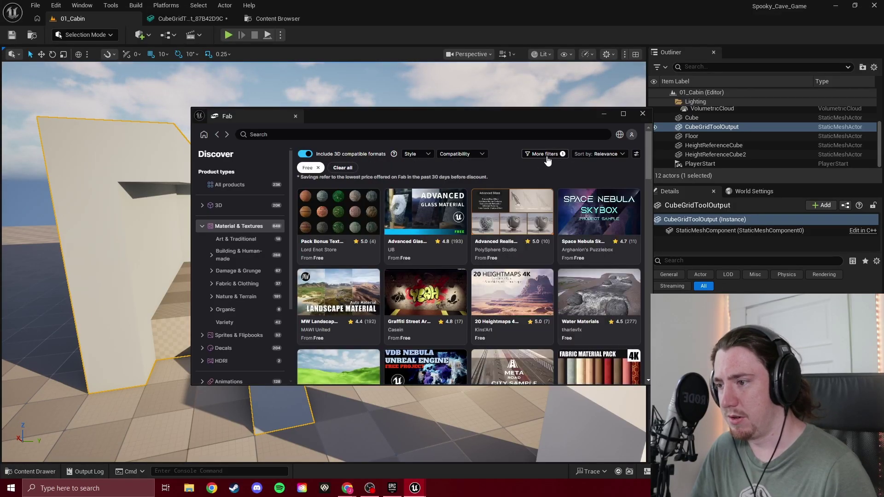
Search the free materials for "wood" and look through the results for a suitable cabin material.
{"action": "left_click", "coordinate": [436, 136]}
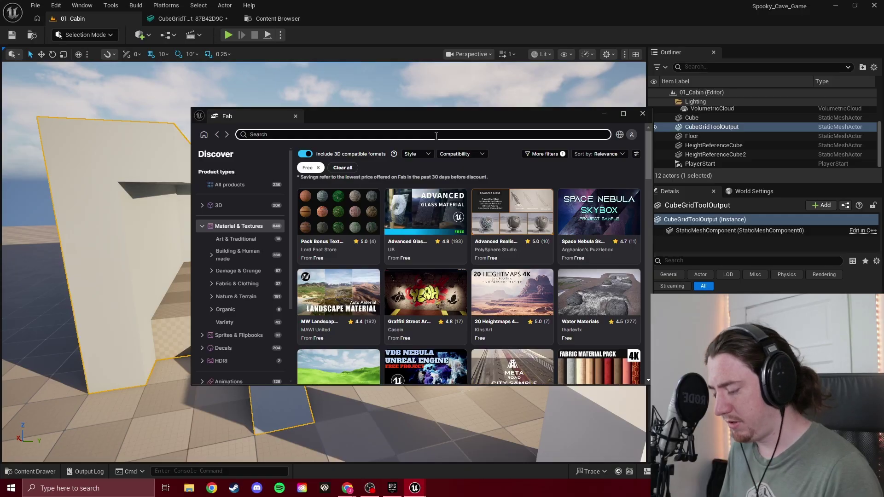
{"action": "type", "text": "wood"}
{"action": "key", "text": "Return"}
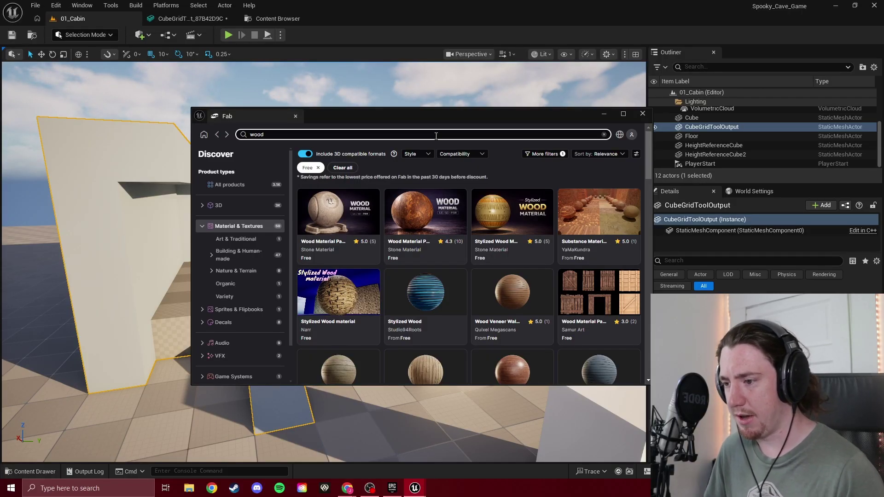
{"action": "scroll", "coordinate": [442, 276], "scroll_direction": "down", "scroll_amount": 3}
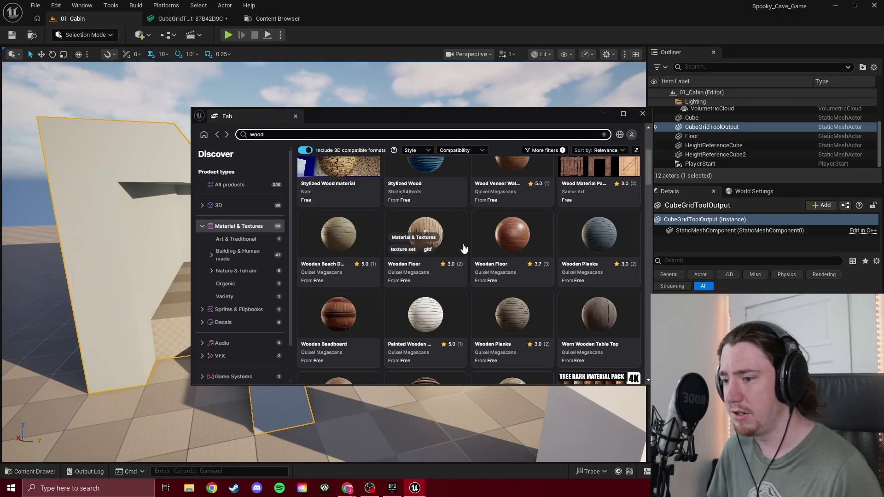
{"action": "scroll", "coordinate": [449, 248], "scroll_direction": "down", "scroll_amount": 4}
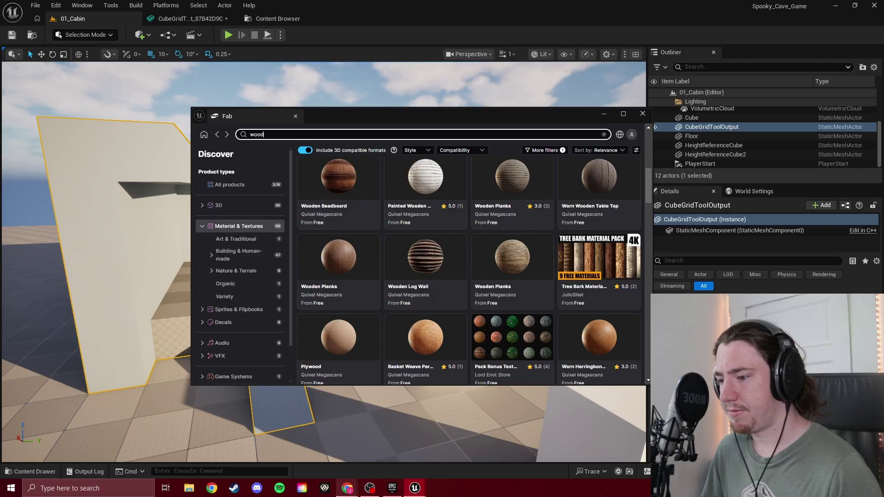
Switch to Chrome, read the Fab documentation from Search Bar through Navigation Controls to Account Controls, and return to the Unreal editor.
{"action": "mouse_move", "coordinate": [346, 487]}
{"action": "left_click", "coordinate": [379, 454]}
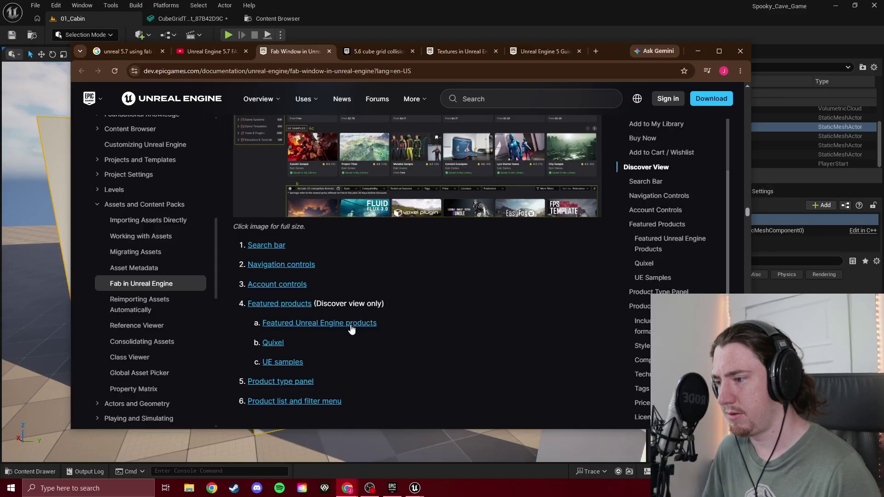
{"action": "scroll", "coordinate": [433, 295], "scroll_direction": "down", "scroll_amount": 1}
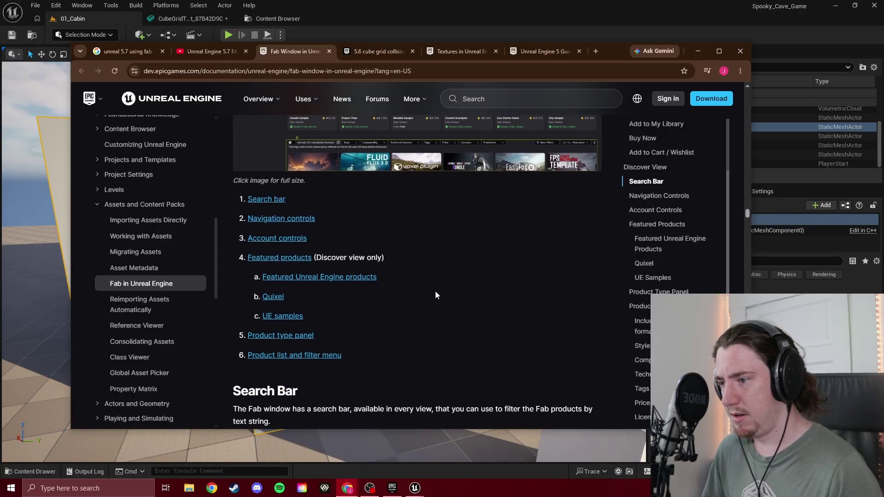
{"action": "scroll", "coordinate": [435, 295], "scroll_direction": "down", "scroll_amount": 5}
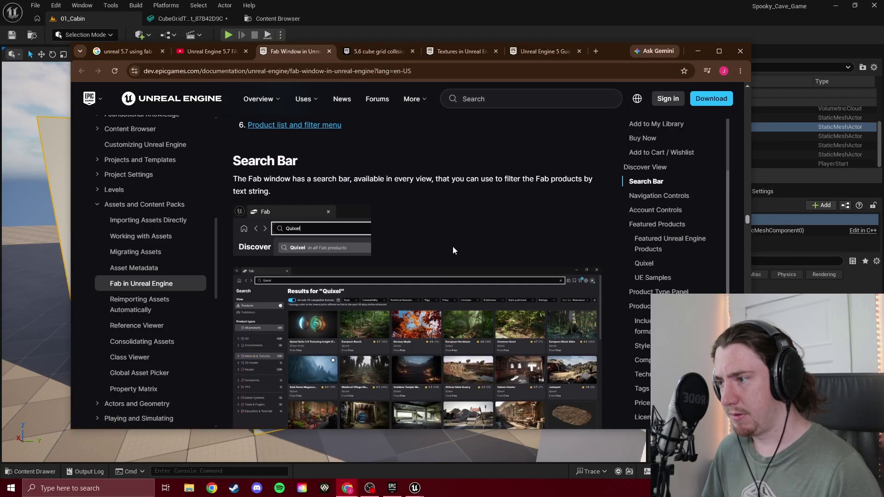
{"action": "scroll", "coordinate": [453, 250], "scroll_direction": "down", "scroll_amount": 15}
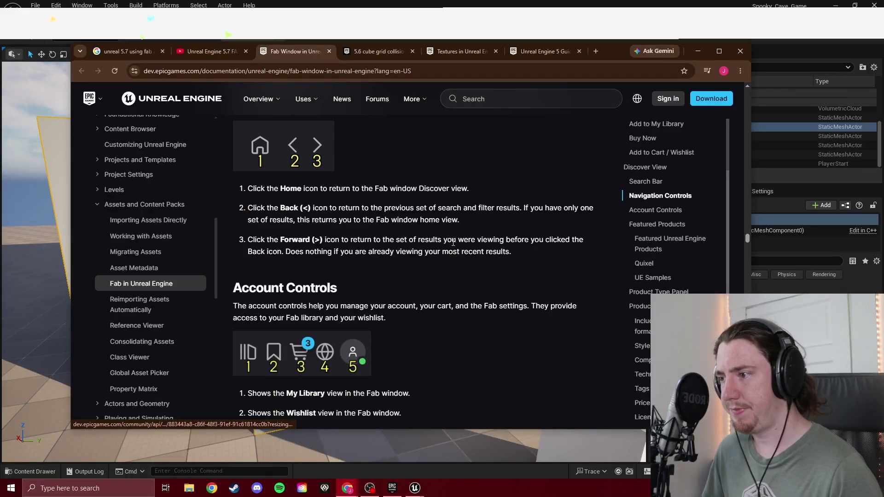
{"action": "scroll", "coordinate": [453, 242], "scroll_direction": "down", "scroll_amount": 2}
{"action": "scroll", "coordinate": [451, 242], "scroll_direction": "up", "scroll_amount": 1}
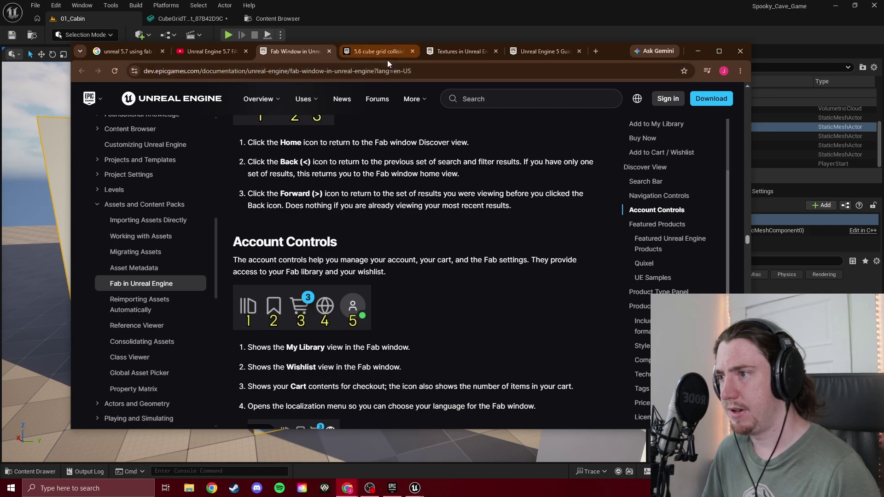
{"action": "key", "text": "alt+Tab"}
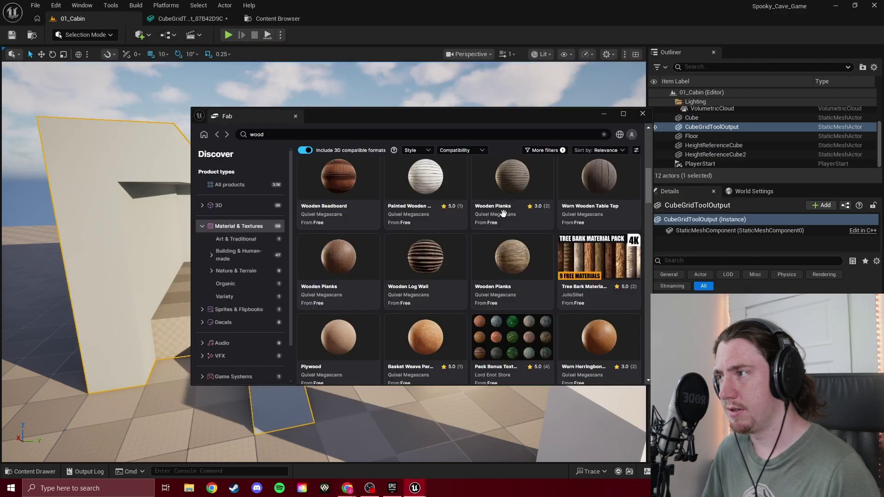
Open the Quixel Megascans Wooden Log Wall product, review its quality options, and add it to the project at High quality.
{"action": "left_click", "coordinate": [436, 262]}
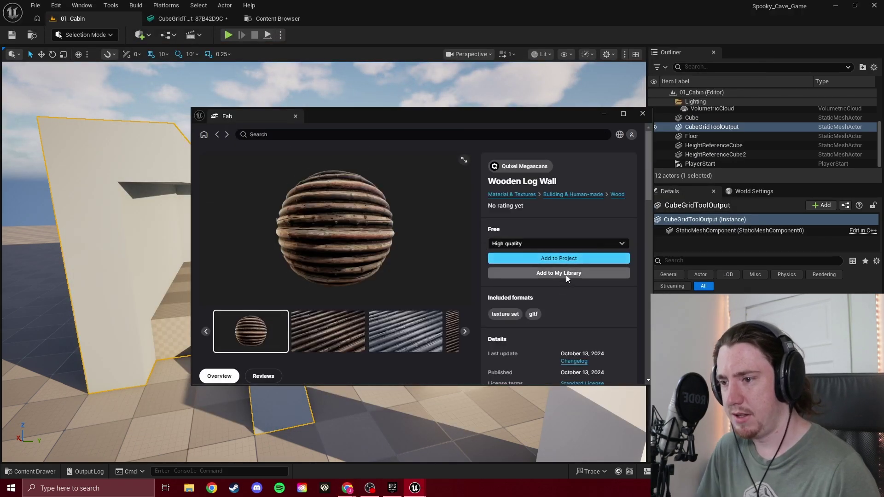
{"action": "left_click", "coordinate": [584, 243]}
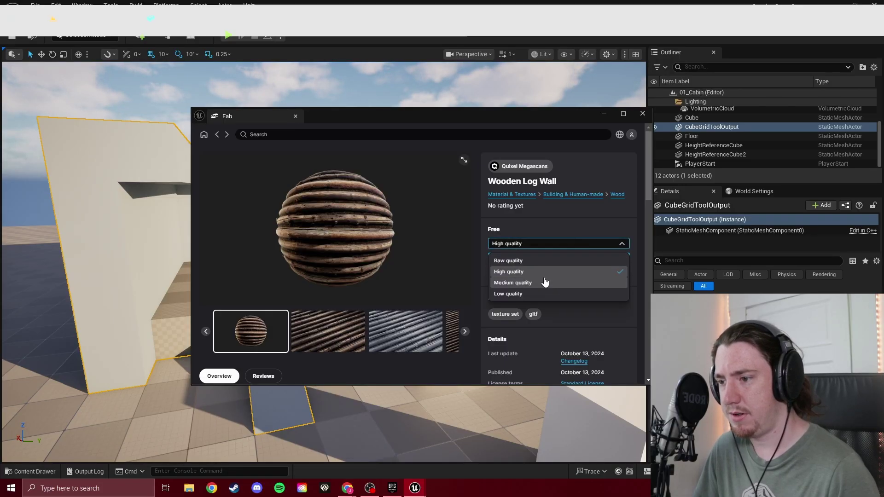
{"action": "left_click", "coordinate": [566, 230]}
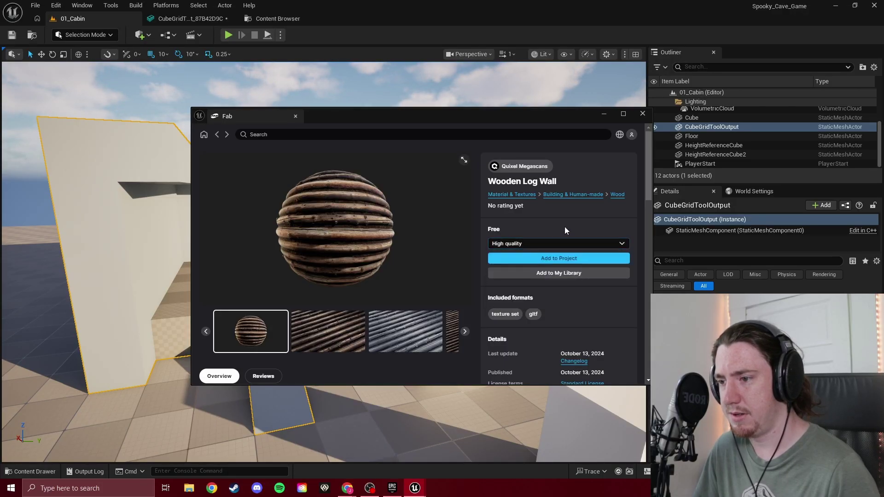
{"action": "left_click", "coordinate": [576, 260]}
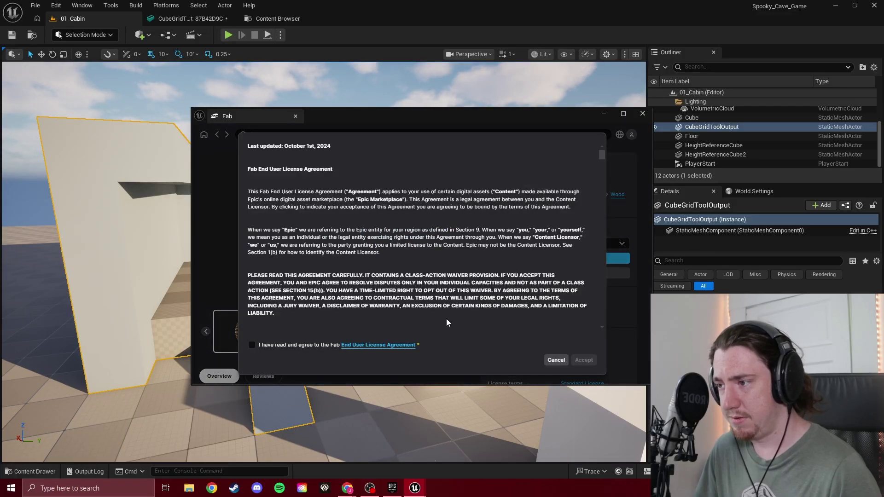
Skim the Fab End User License Agreement, agree to it and accept it for the Wooden Log Wall download.
{"action": "scroll", "coordinate": [295, 212], "scroll_direction": "down", "scroll_amount": 1}
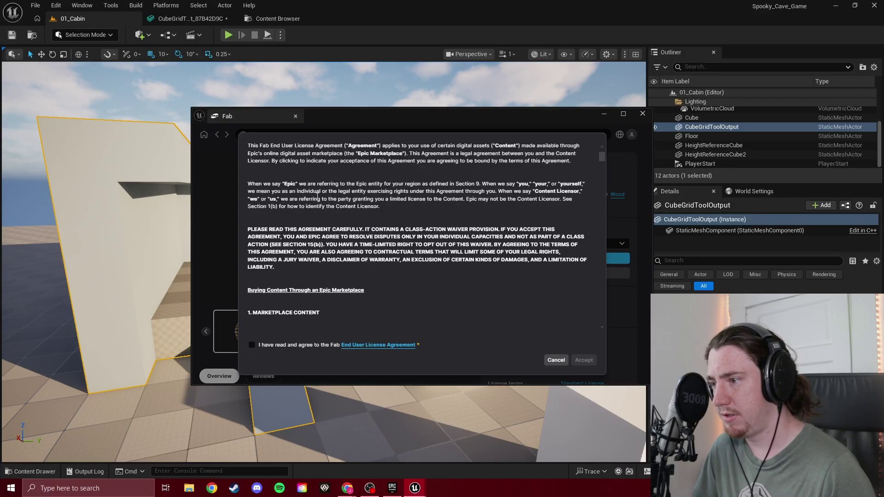
{"action": "scroll", "coordinate": [338, 196], "scroll_direction": "down", "scroll_amount": 2}
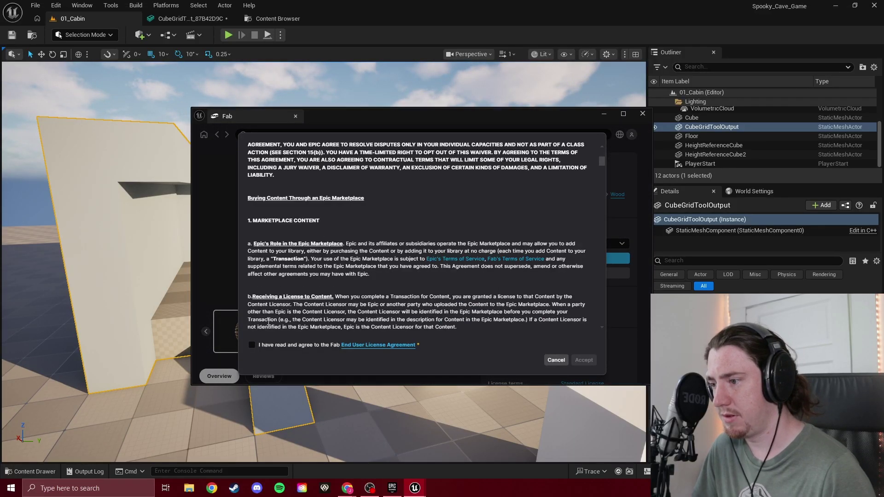
{"action": "left_click", "coordinate": [253, 346]}
{"action": "scroll", "coordinate": [385, 248], "scroll_direction": "down", "scroll_amount": 3}
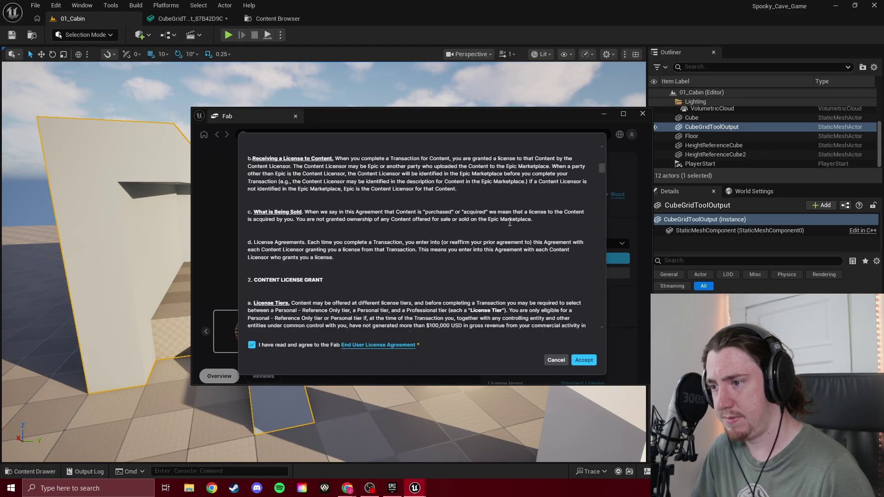
{"action": "scroll", "coordinate": [506, 230], "scroll_direction": "up", "scroll_amount": 1}
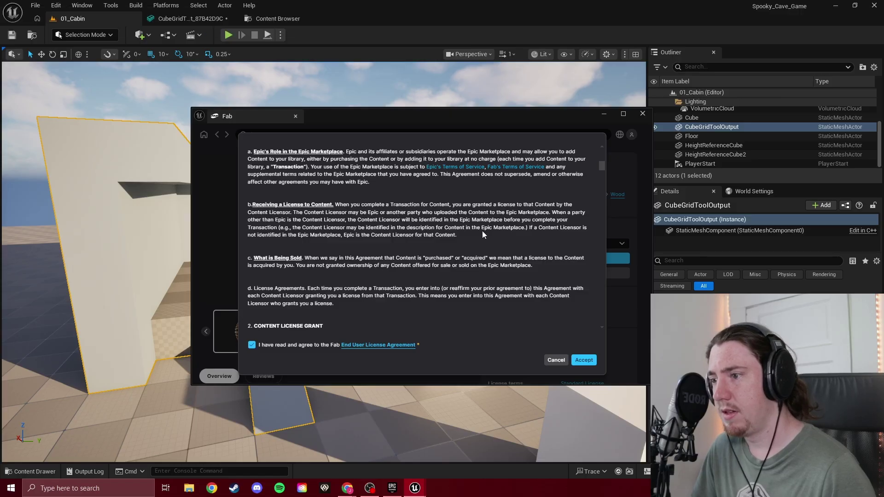
{"action": "left_click", "coordinate": [584, 360]}
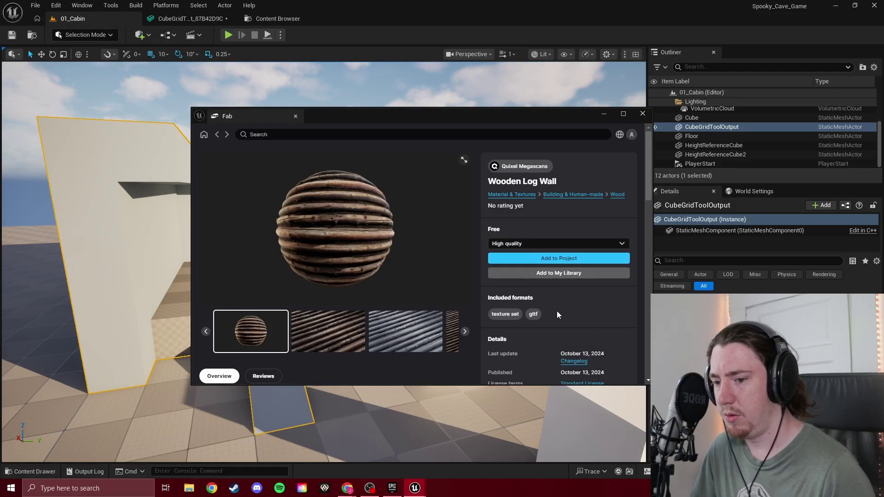
Minimize the Fab window and browse the imported Wooden_Log_Wall content, checking its Textures folder and ending in its Materials folder.
{"action": "left_click", "coordinate": [603, 114]}
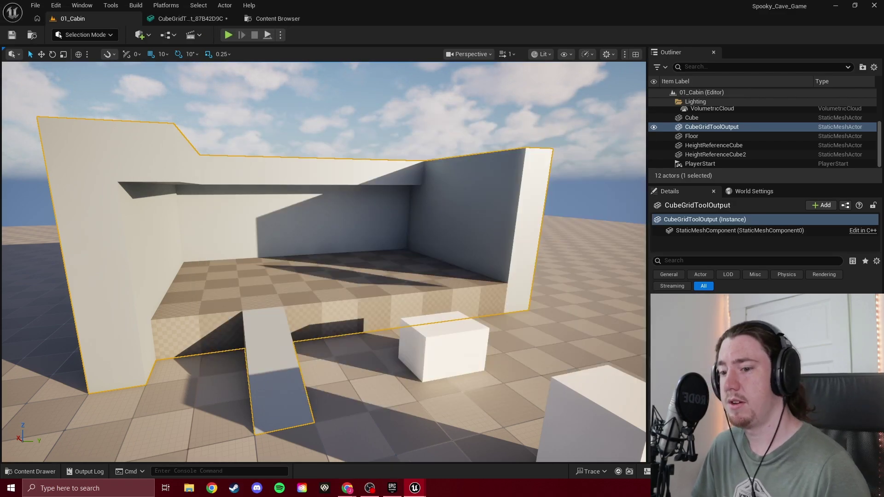
{"action": "key", "text": "ctrl+space"}
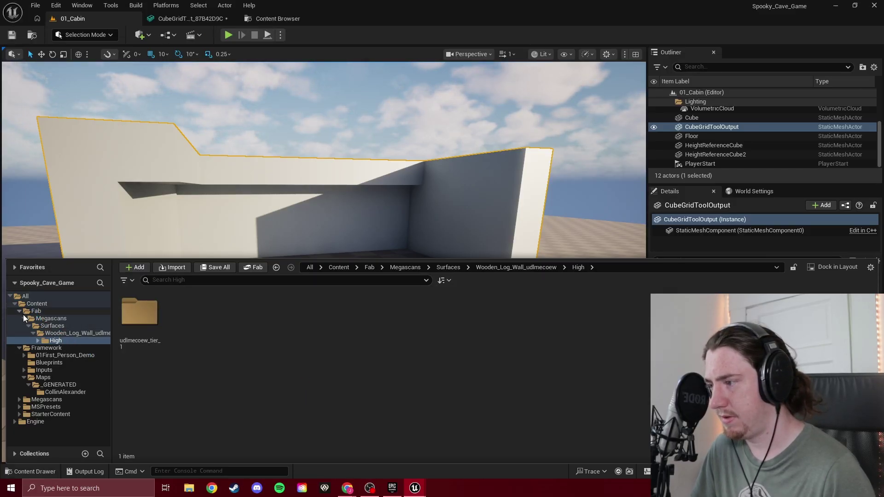
{"action": "left_click", "coordinate": [62, 332]}
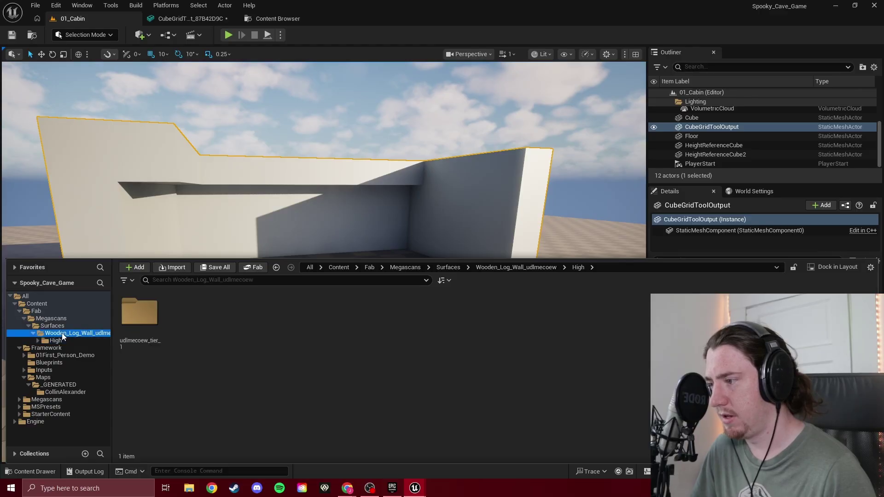
{"action": "double_click", "coordinate": [143, 310]}
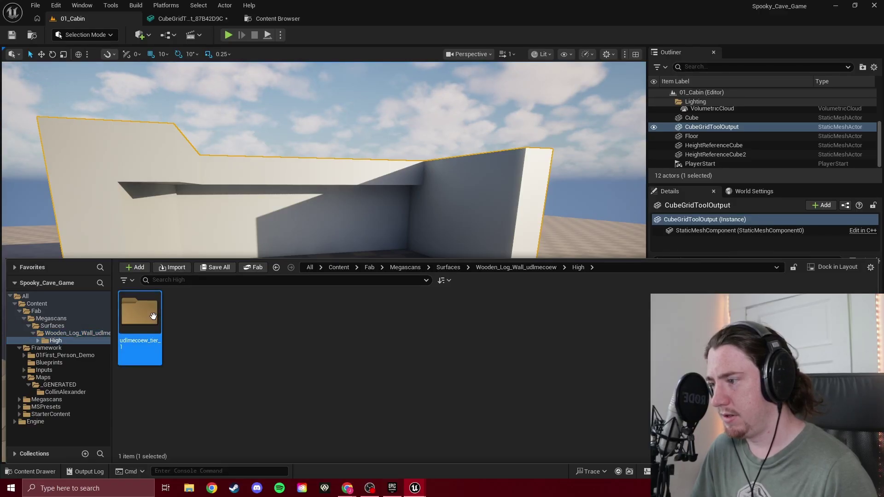
{"action": "double_click", "coordinate": [143, 313]}
{"action": "double_click", "coordinate": [153, 322]}
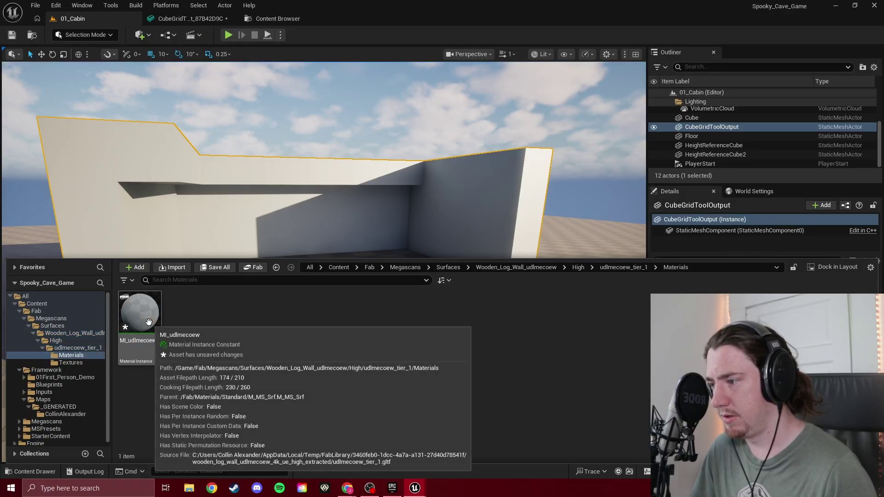
{"action": "key", "text": "alt+Left"}
{"action": "double_click", "coordinate": [187, 313]}
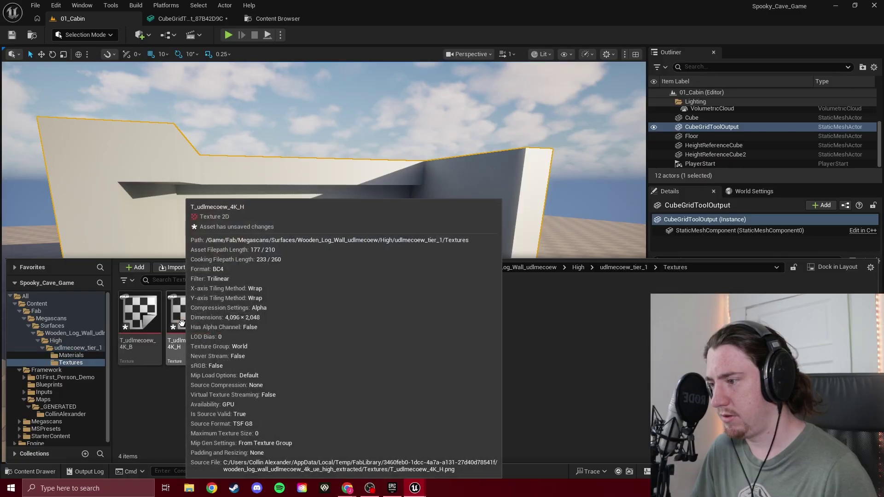
{"action": "key", "text": "alt+Left"}
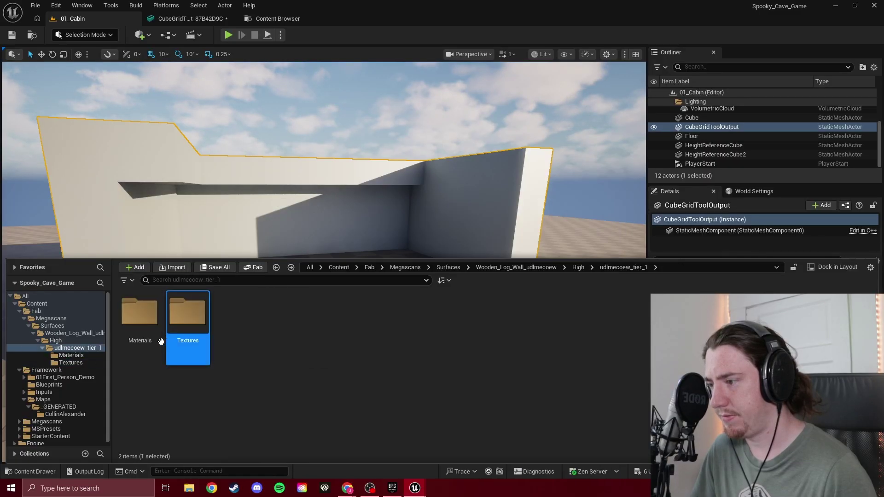
{"action": "double_click", "coordinate": [139, 318]}
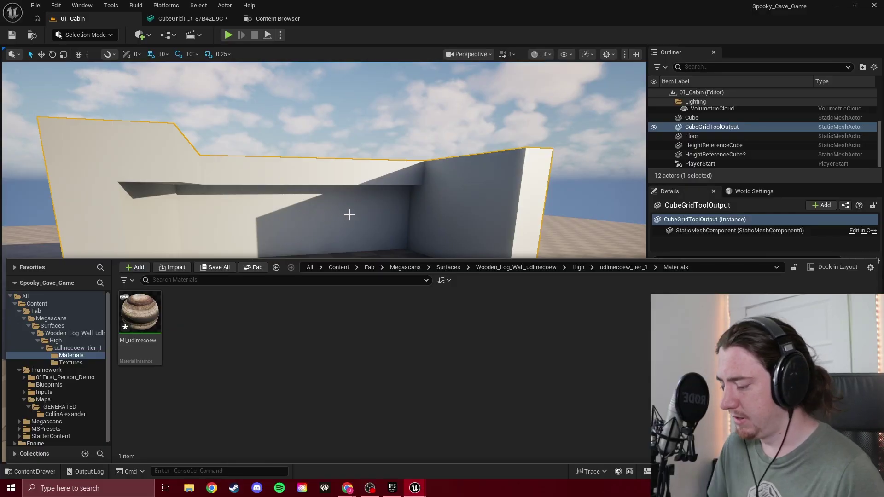
Apply the imported MI_udlmecoew log wall material to the walls of the CubeGridToolOutput cabin mesh.
{"action": "right_click_drag", "start_coordinate": [349, 215], "coordinate": [406, 237]}
{"action": "key", "text": "w"}
{"action": "key", "text": "s"}
{"action": "key", "text": "w"}
{"action": "key", "text": "s"}
{"action": "key", "text": "s"}
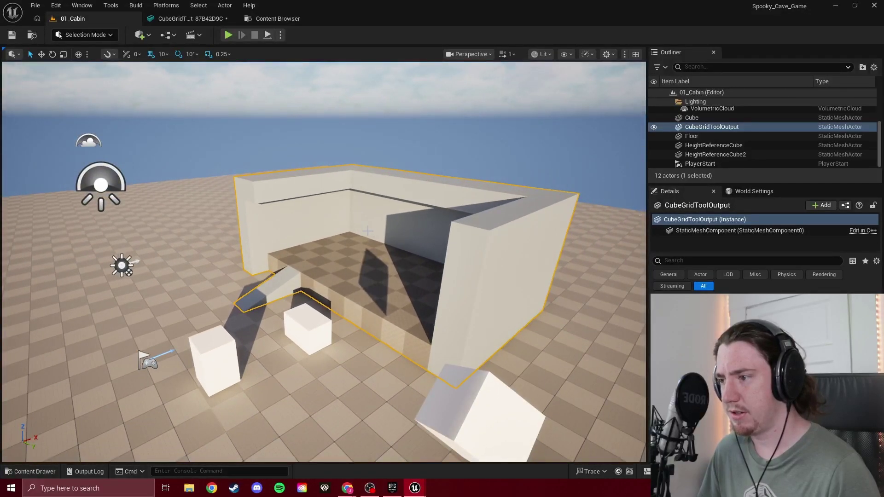
{"action": "right_click_drag", "start_coordinate": [352, 230], "coordinate": [202, 222]}
{"action": "key", "text": "w"}
{"action": "key", "text": "a"}
{"action": "key", "text": "s"}
{"action": "key", "text": "w"}
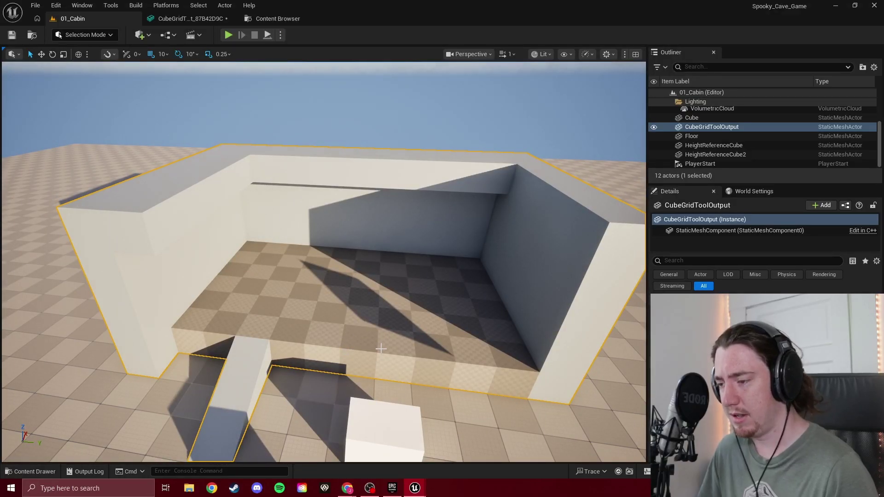
{"action": "key", "text": "ctrl+space"}
{"action": "left_click", "coordinate": [140, 317]}
{"action": "left_click_drag", "start_coordinate": [234, 296], "coordinate": [198, 257]}
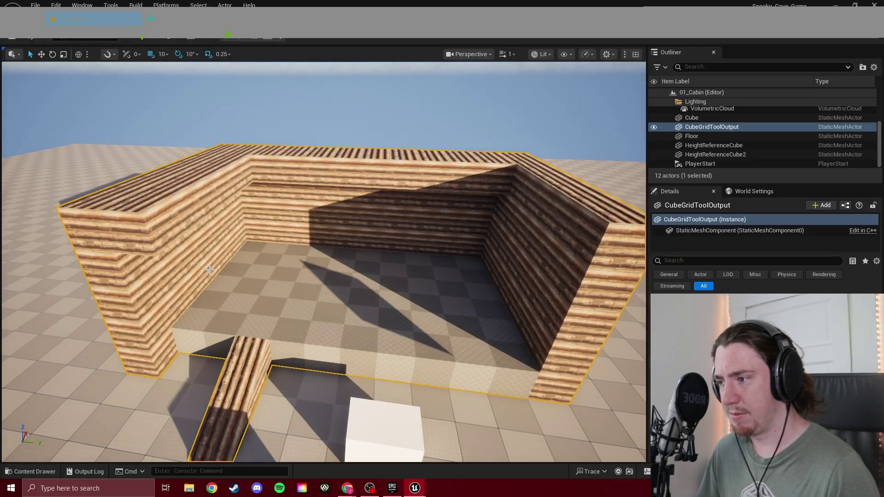
Inspect the log texture on the cabin wall up close.
{"action": "right_click_drag", "start_coordinate": [296, 281], "coordinate": [53, 232]}
{"action": "key", "text": "w"}
{"action": "key", "text": "w"}
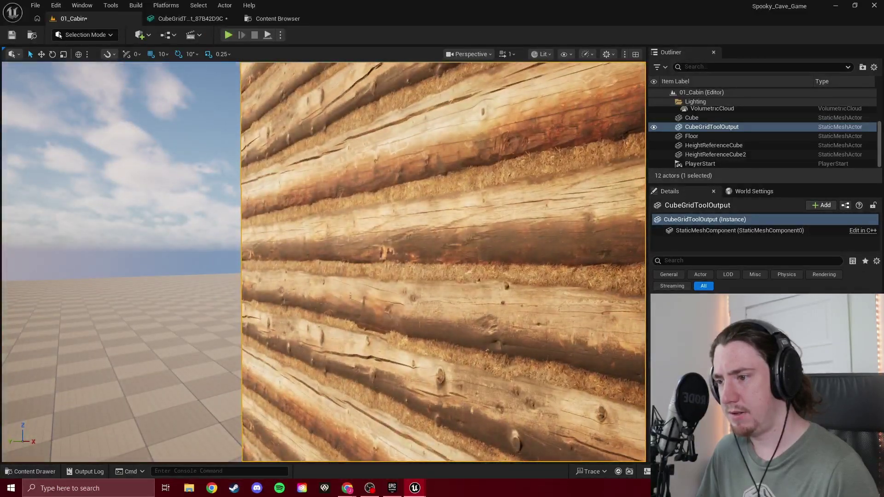
Look over the log material on the whole cabin and undo its application to the walls.
{"action": "key", "text": "f"}
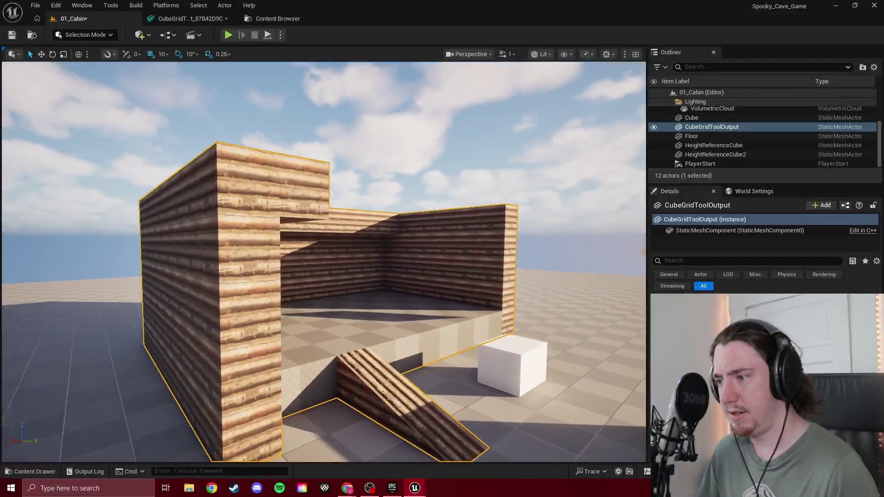
{"action": "key", "text": "w"}
{"action": "right_click_drag", "start_coordinate": [323, 258], "coordinate": [277, 225]}
{"action": "key", "text": "w"}
{"action": "key", "text": "s"}
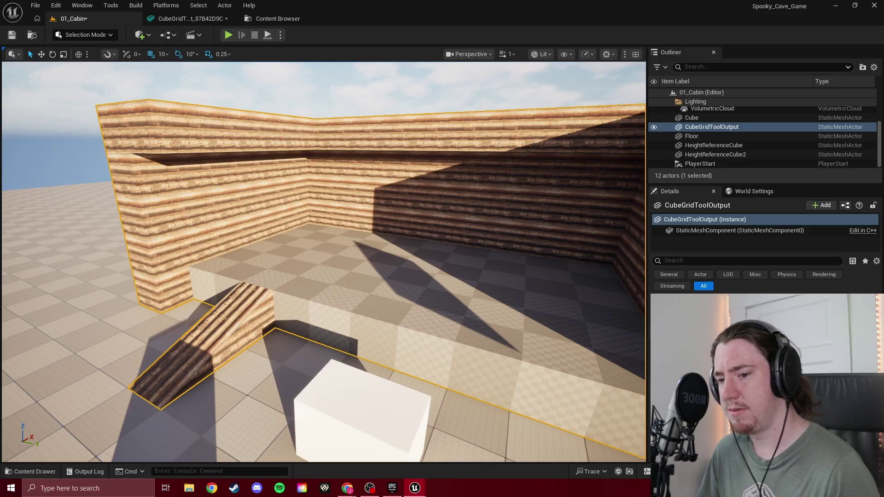
{"action": "key", "text": "ctrl+z"}
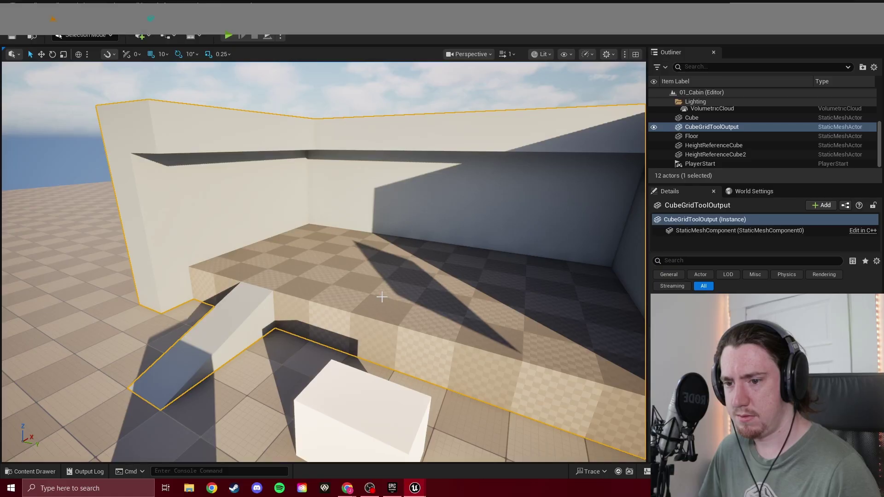
{"action": "right_click_drag", "start_coordinate": [382, 297], "coordinate": [396, 296]}
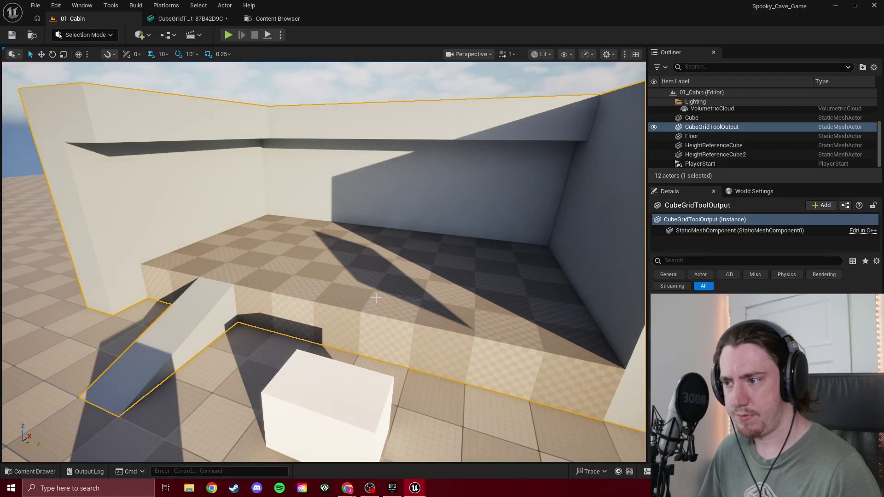
{"action": "right_click_drag", "start_coordinate": [375, 299], "coordinate": [458, 289]}
{"action": "key", "text": "ctrl+space"}
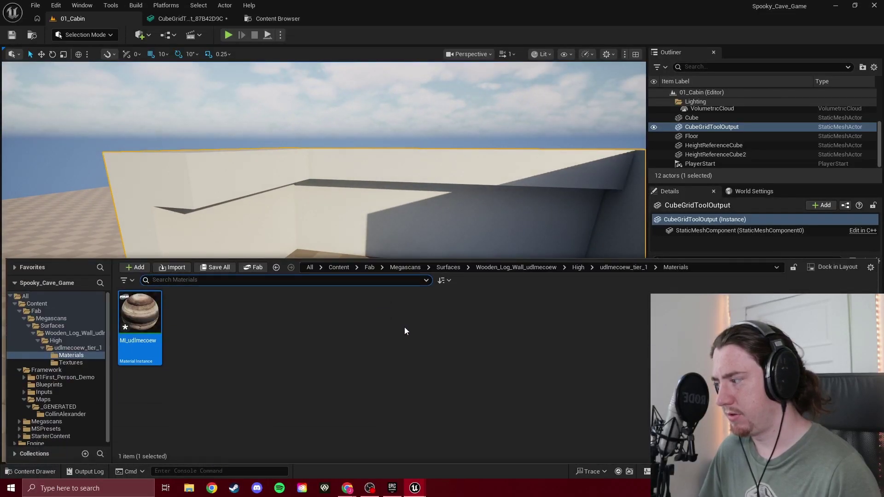
{"action": "key", "text": "ctrl+space"}
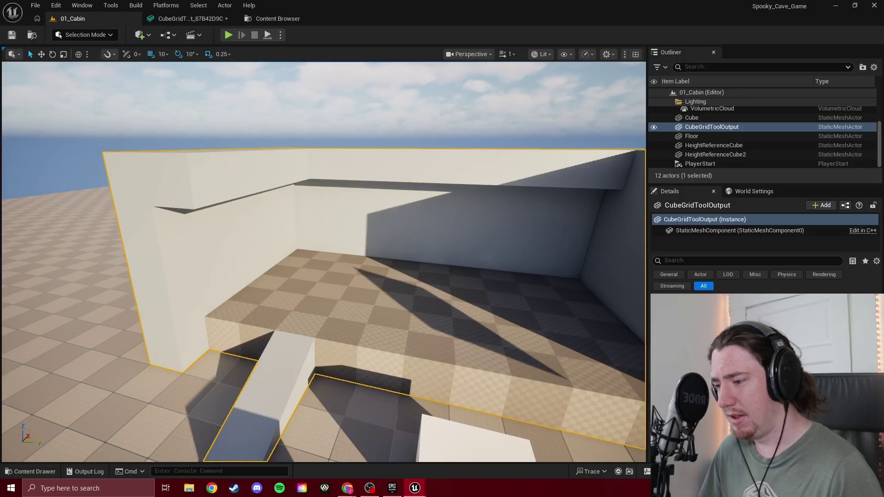
{"action": "right_click_drag", "start_coordinate": [357, 277], "coordinate": [357, 277]}
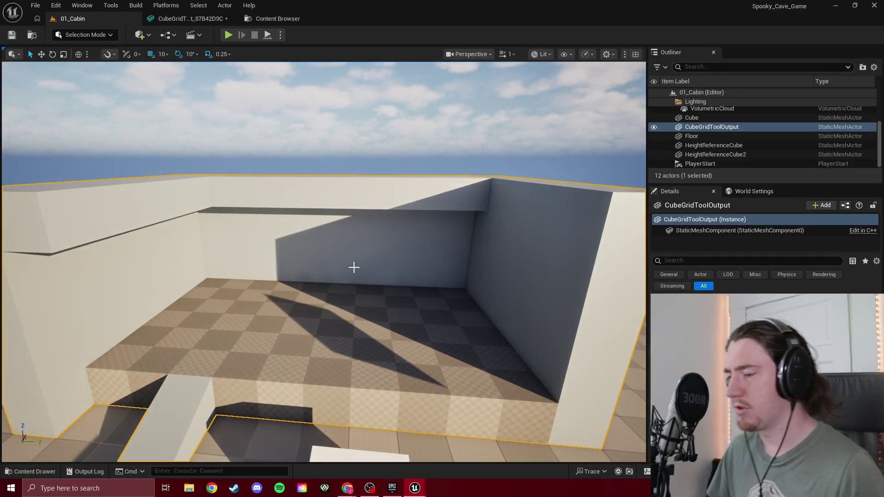
{"action": "right_click_drag", "start_coordinate": [363, 307], "coordinate": [363, 307]}
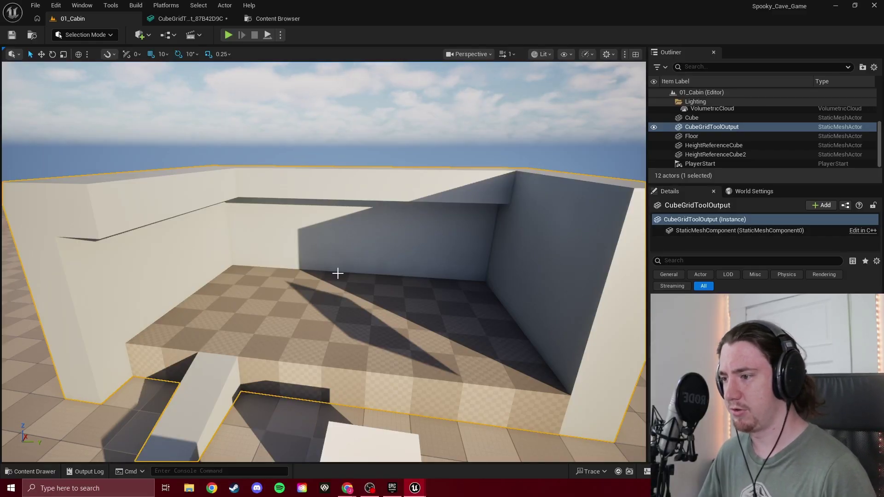
{"action": "mouse_move", "coordinate": [354, 261]}
{"action": "right_mouse_down"}
{"action": "mouse_move", "coordinate": [355, 271]}
{"action": "mouse_move", "coordinate": [377, 271]}
{"action": "mouse_move", "coordinate": [381, 295]}
{"action": "mouse_move", "coordinate": [401, 282]}
{"action": "mouse_move", "coordinate": [369, 281]}
{"action": "mouse_move", "coordinate": [349, 261]}
{"action": "right_mouse_up"}
{"action": "key", "text": "s"}
{"action": "key", "text": "d"}
{"action": "key", "text": "s"}
{"action": "key", "text": "w"}
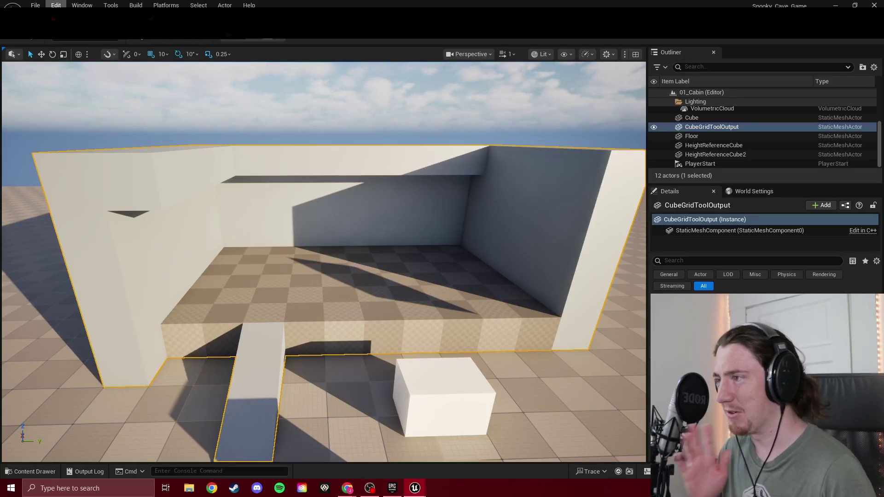
Switch to Modeling mode and start the CubeGrid tool on the existing cabin mesh.
{"action": "left_click", "coordinate": [104, 34]}
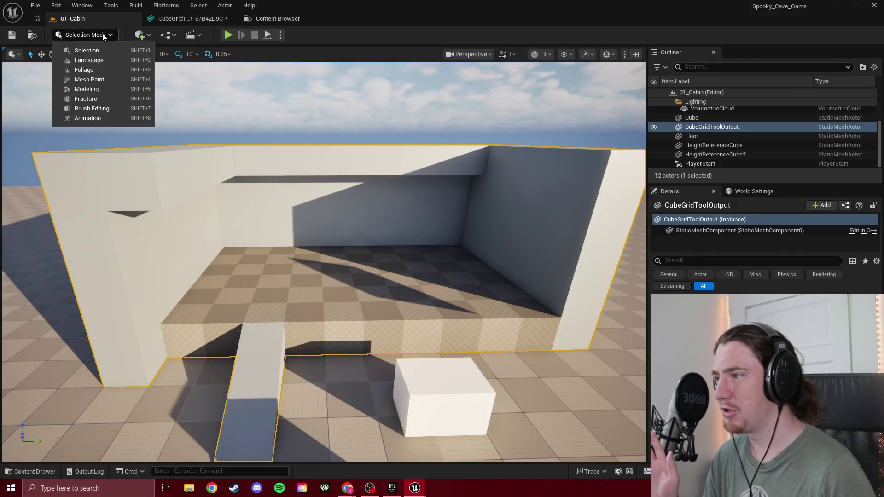
{"action": "left_click", "coordinate": [109, 89]}
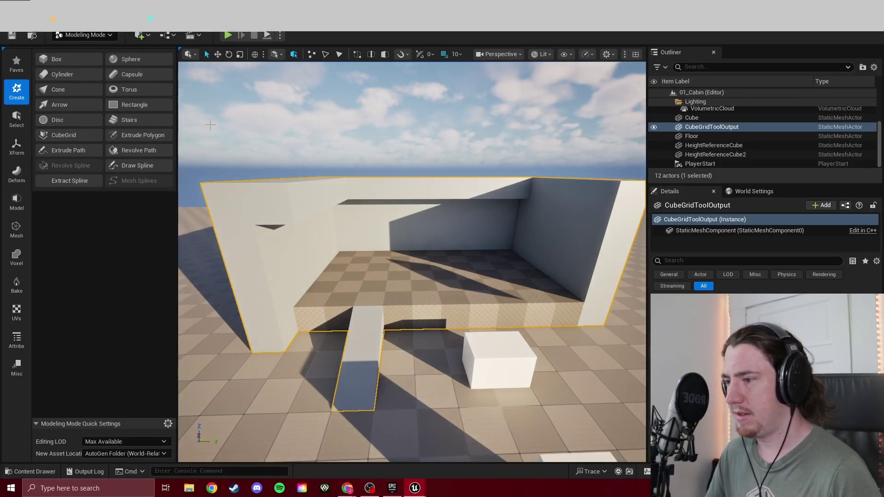
{"action": "left_click", "coordinate": [82, 137]}
{"action": "right_click_drag", "start_coordinate": [435, 223], "coordinate": [435, 198]}
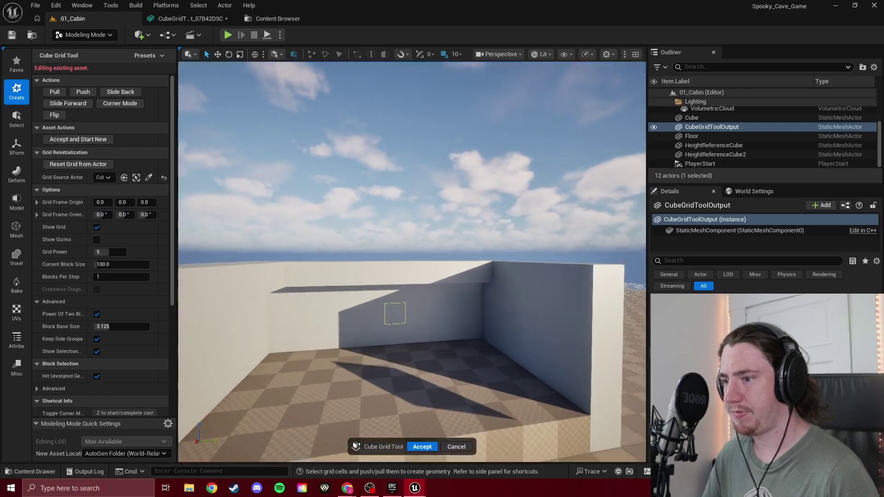
{"action": "right_click_drag", "start_coordinate": [460, 281], "coordinate": [421, 341]}
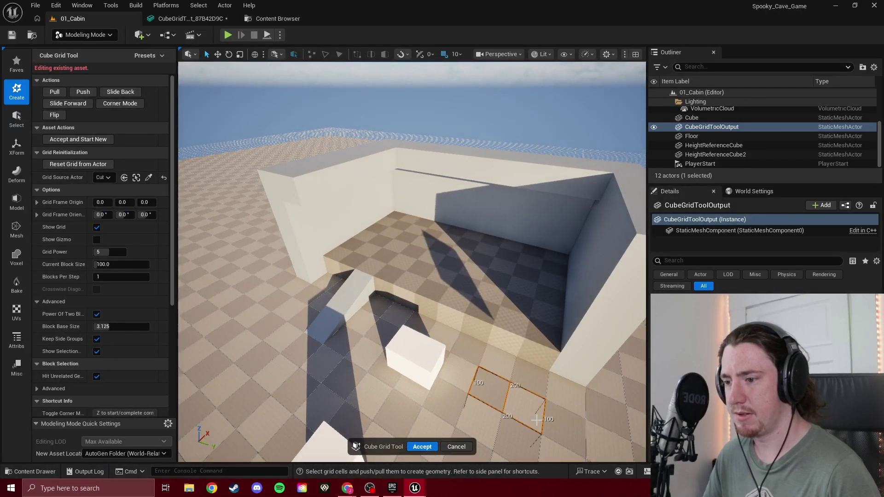
Try raising a 300 by 200 block of grid cells in front of the cabin floor.
{"action": "left_click_drag", "start_coordinate": [536, 420], "coordinate": [553, 399]}
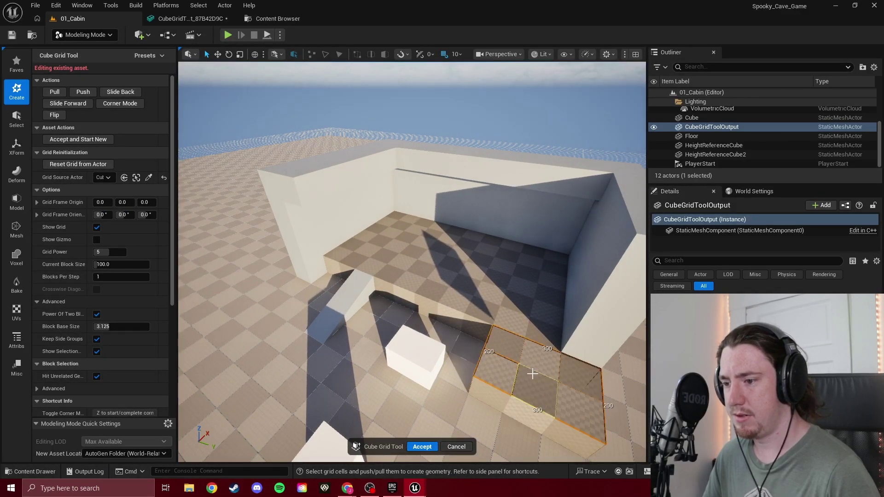
{"action": "right_click_drag", "start_coordinate": [510, 380], "coordinate": [532, 367]}
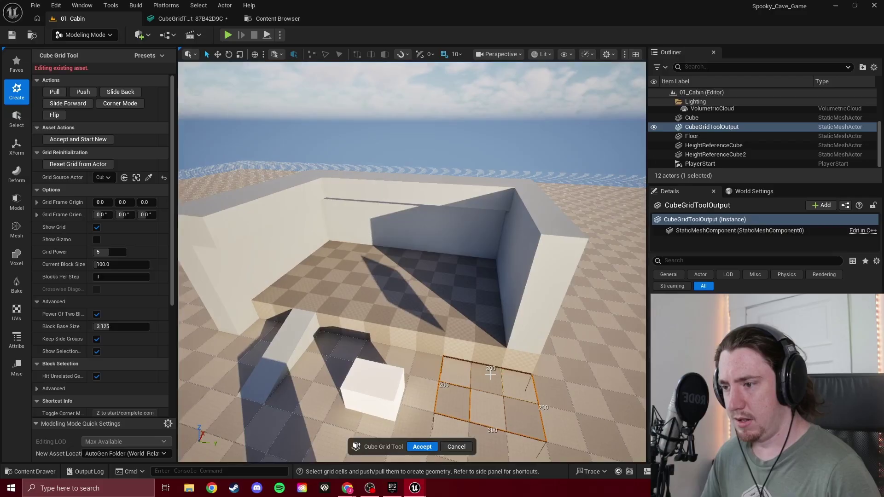
{"action": "left_click", "coordinate": [363, 296]}
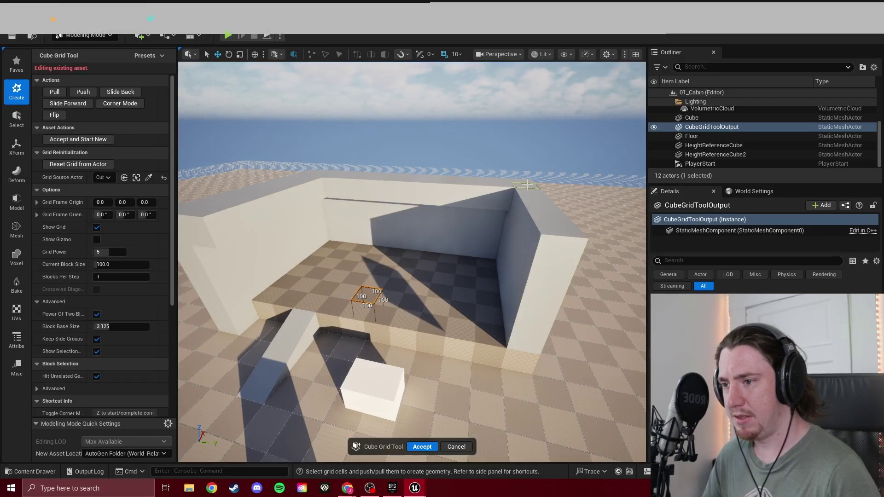
Pull a 500 by 100 strip of the right wall's upper inner face one block inward and accept the Cube Grid edit.
{"action": "left_click_drag", "start_coordinate": [521, 184], "coordinate": [554, 244]}
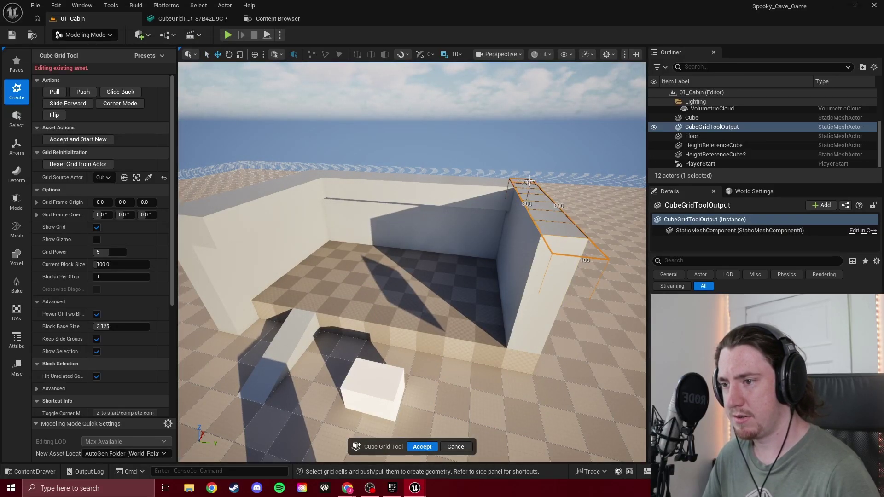
{"action": "left_click_drag", "start_coordinate": [529, 181], "coordinate": [537, 213]}
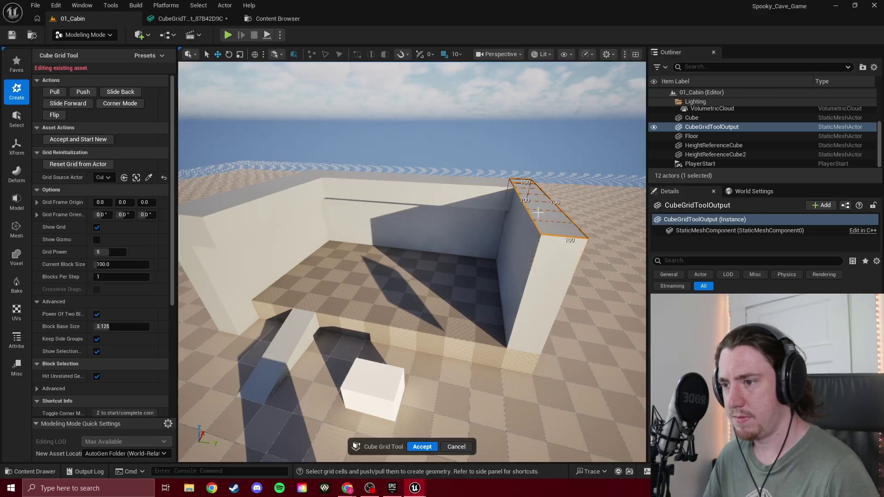
{"action": "mouse_move", "coordinate": [491, 253]}
{"action": "right_mouse_down"}
{"action": "mouse_move", "coordinate": [516, 261]}
{"action": "mouse_move", "coordinate": [495, 257]}
{"action": "right_mouse_up"}
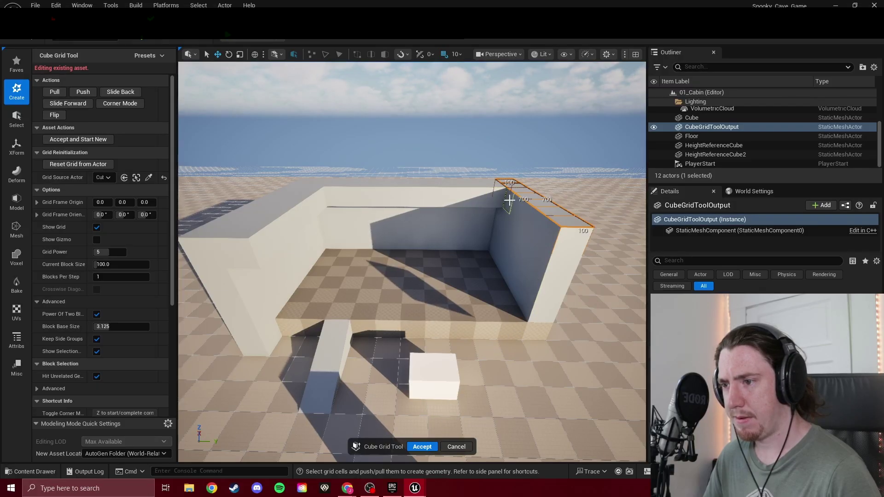
{"action": "left_click_drag", "start_coordinate": [509, 199], "coordinate": [523, 269]}
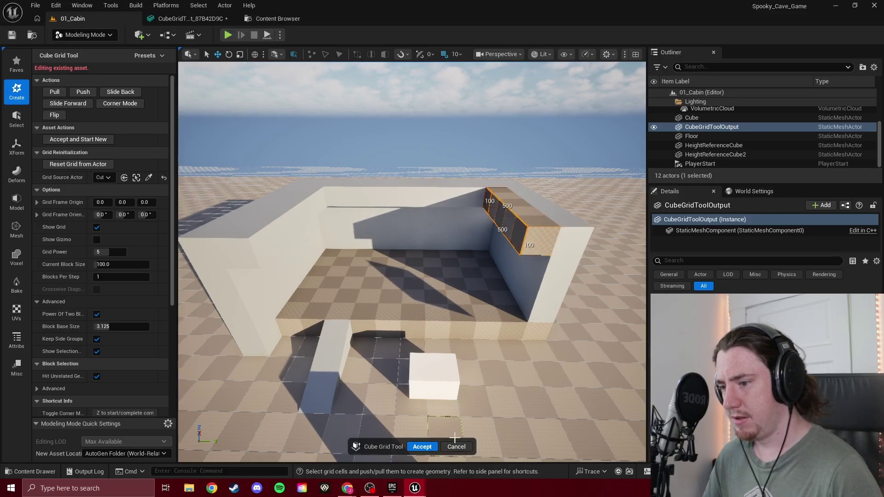
{"action": "left_click", "coordinate": [422, 447]}
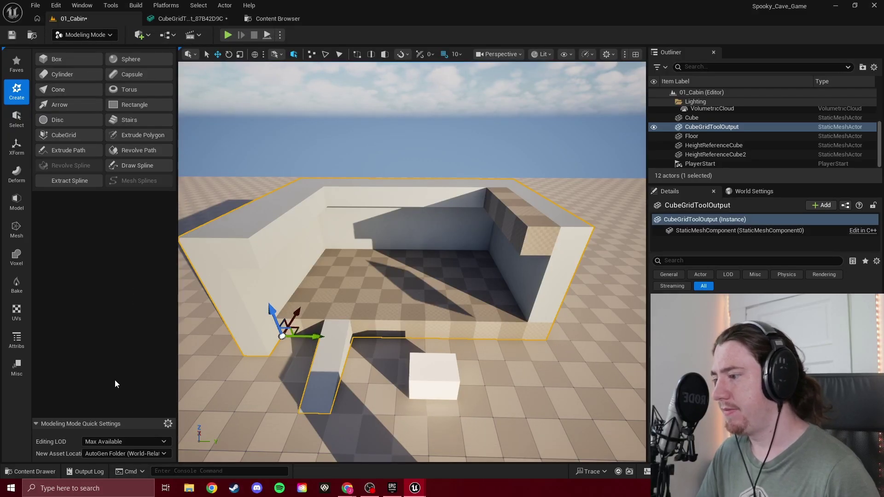
{"action": "left_click", "coordinate": [168, 424]}
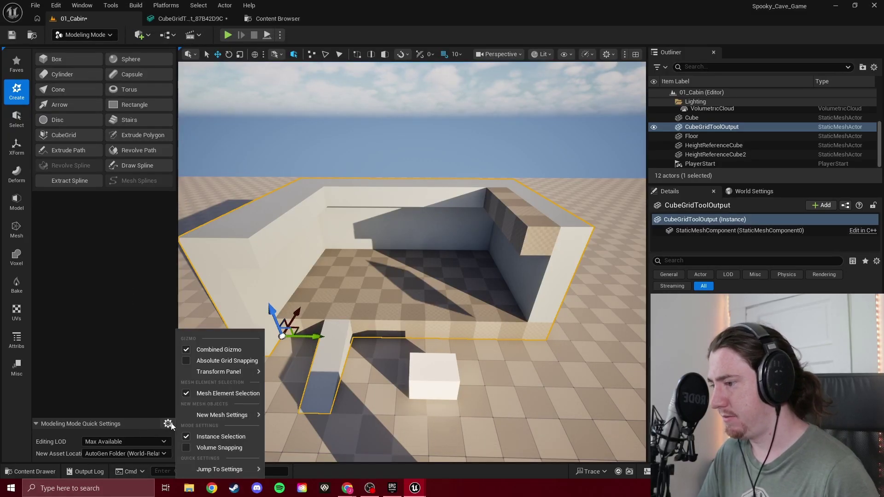
{"action": "left_click", "coordinate": [144, 395]}
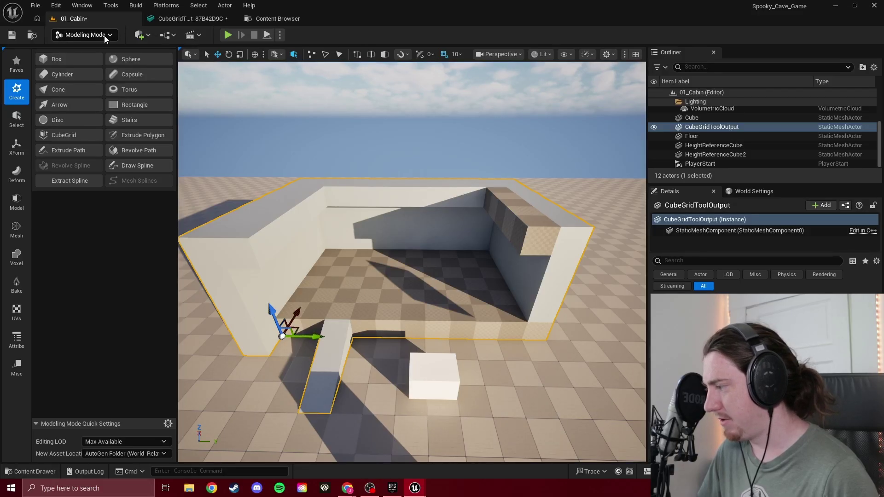
Start the Edit Materials tool on the cabin mesh and add a third slot to its materials list.
{"action": "left_click", "coordinate": [20, 343]}
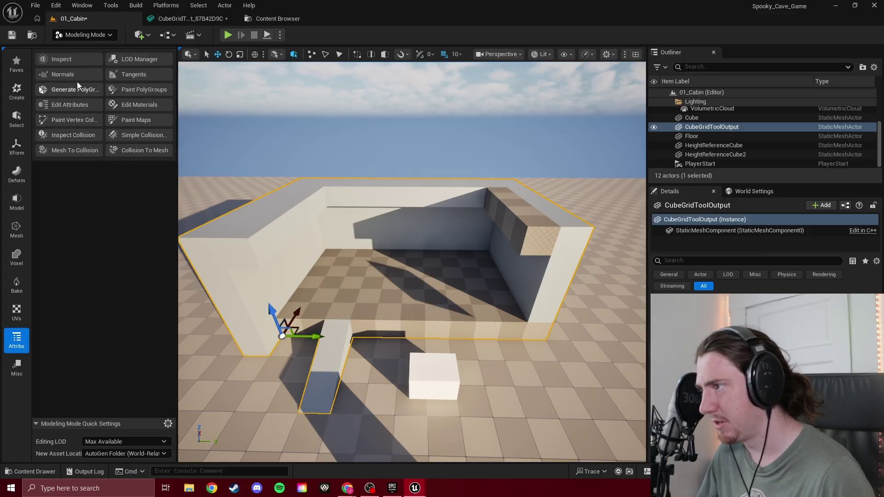
{"action": "left_click", "coordinate": [150, 105]}
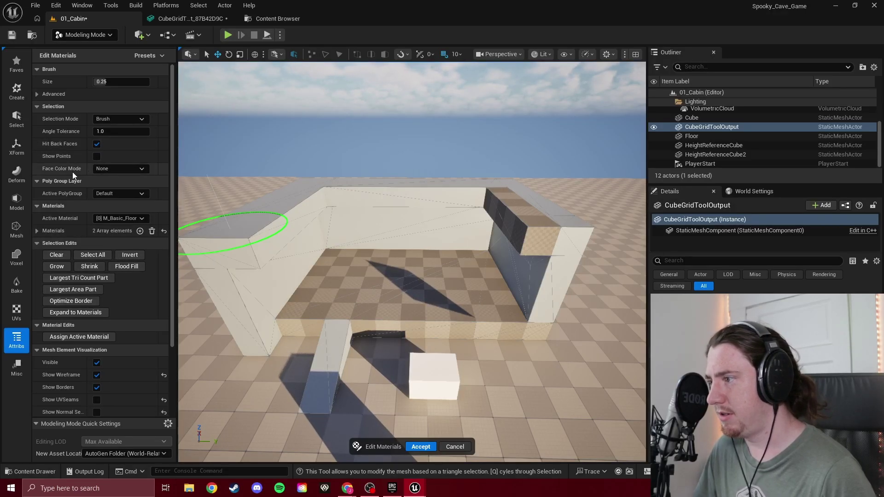
{"action": "left_click", "coordinate": [39, 232]}
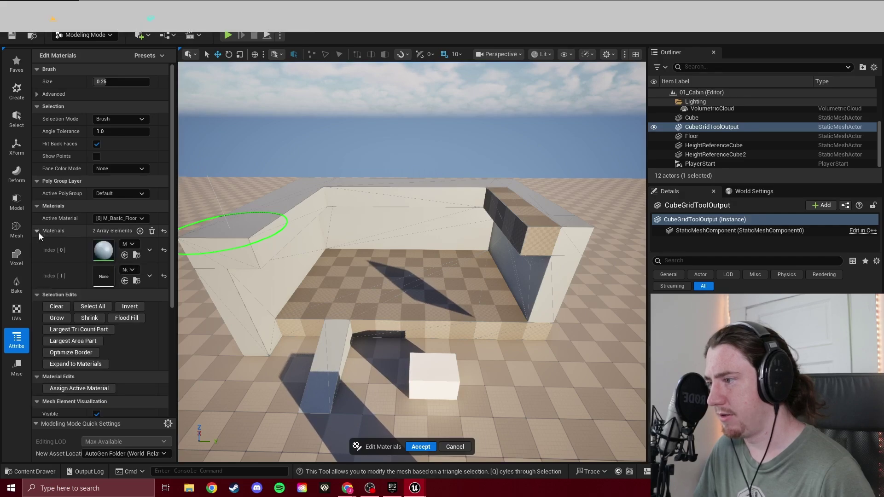
{"action": "left_click", "coordinate": [140, 231]}
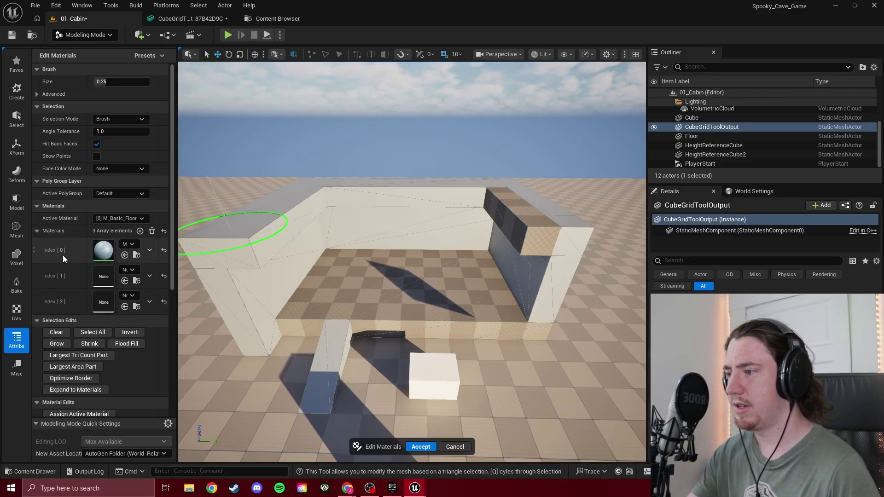
Undo the floor material assignment on the cabin walls.
{"action": "mouse_move", "coordinate": [417, 219]}
{"action": "right_mouse_down"}
{"action": "mouse_move", "coordinate": [365, 227]}
{"action": "mouse_move", "coordinate": [300, 263]}
{"action": "mouse_move", "coordinate": [457, 283]}
{"action": "mouse_move", "coordinate": [375, 221]}
{"action": "right_mouse_up"}
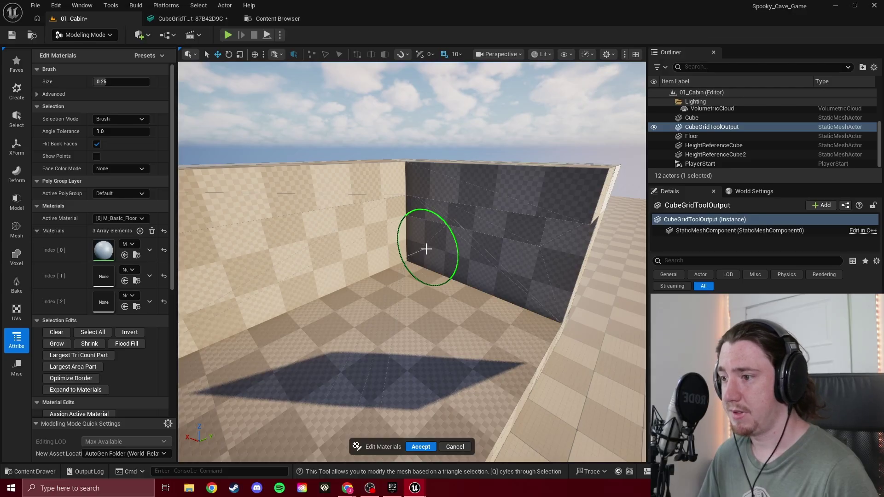
{"action": "key", "text": "ctrl+z"}
{"action": "mouse_move", "coordinate": [432, 251]}
{"action": "right_mouse_down"}
{"action": "mouse_move", "coordinate": [453, 217]}
{"action": "mouse_move", "coordinate": [368, 221]}
{"action": "mouse_move", "coordinate": [331, 272]}
{"action": "mouse_move", "coordinate": [424, 248]}
{"action": "right_mouse_up"}
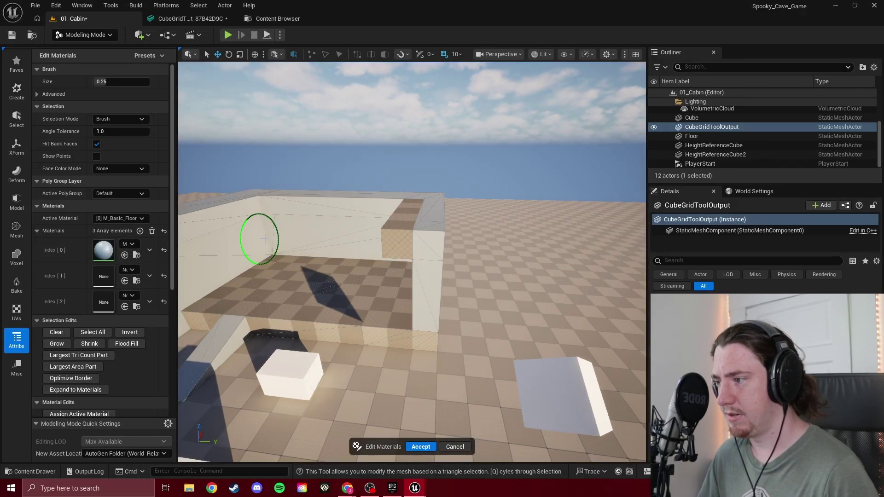
Brush-select the faces of the new ledge on the right wall and remove the wall's end faces from the selection.
{"action": "right_click_drag", "start_coordinate": [264, 239], "coordinate": [361, 229]}
{"action": "mouse_move", "coordinate": [361, 228]}
{"action": "left_mouse_down"}
{"action": "mouse_move", "coordinate": [450, 245]}
{"action": "mouse_move", "coordinate": [405, 253]}
{"action": "left_mouse_up"}
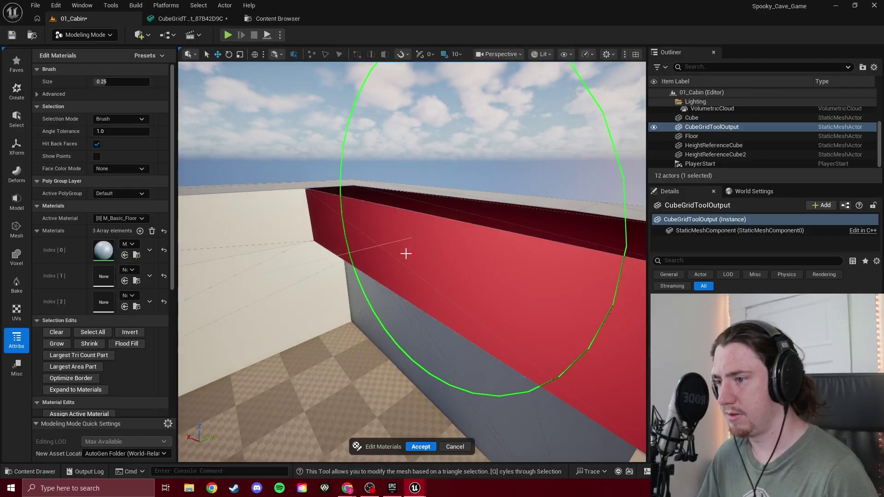
{"action": "right_click_drag", "start_coordinate": [406, 253], "coordinate": [416, 273]}
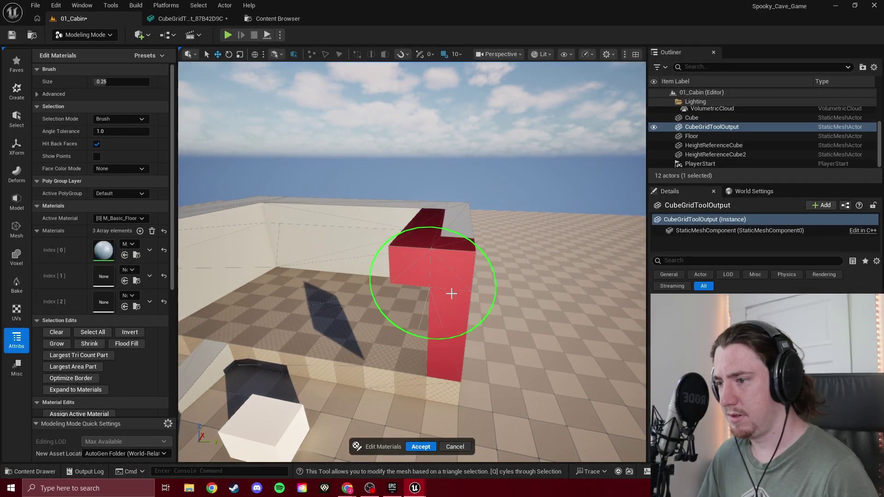
{"action": "left_click_drag", "start_coordinate": [448, 342], "coordinate": [421, 312], "text": "ctrl"}
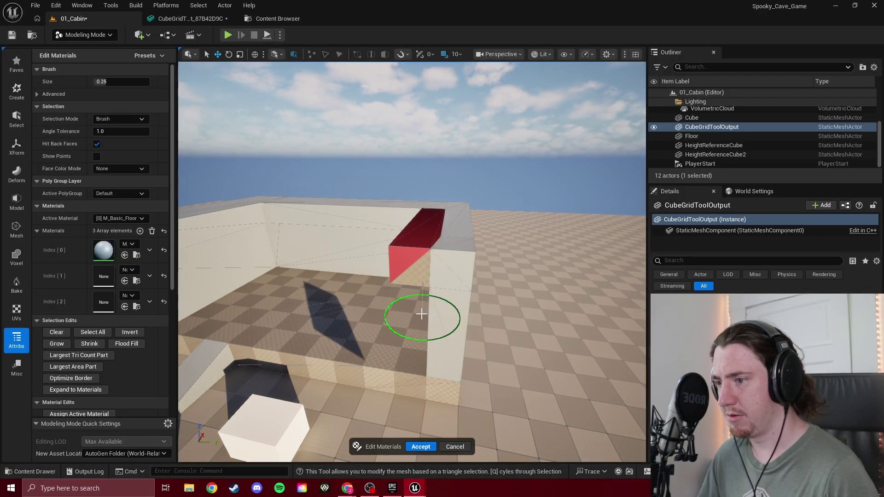
Try a different angle tolerance for the brush selection, then restore it to 1.0.
{"action": "right_click_drag", "start_coordinate": [349, 293], "coordinate": [395, 272]}
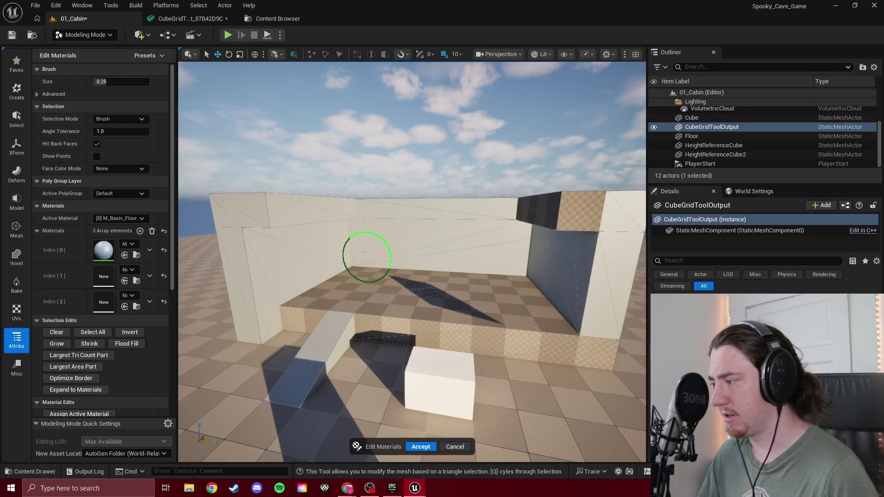
{"action": "right_click_drag", "start_coordinate": [332, 260], "coordinate": [313, 258]}
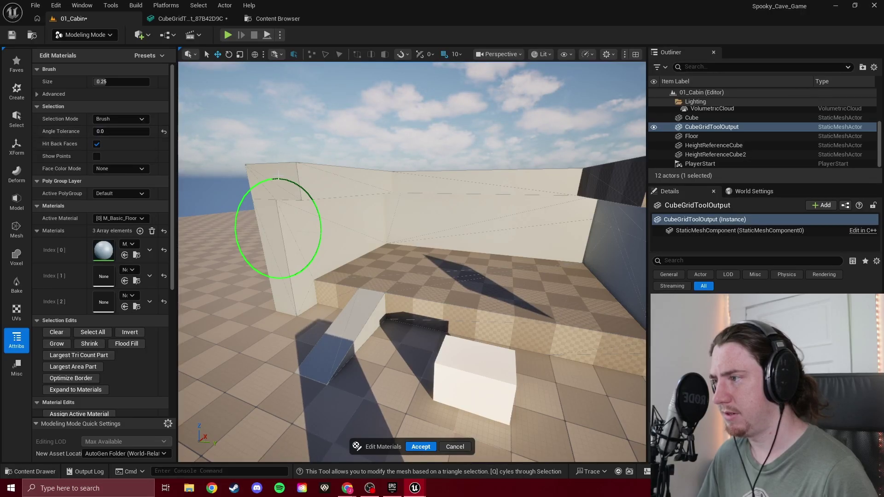
{"action": "left_click_drag", "start_coordinate": [115, 131], "coordinate": [129, 131]}
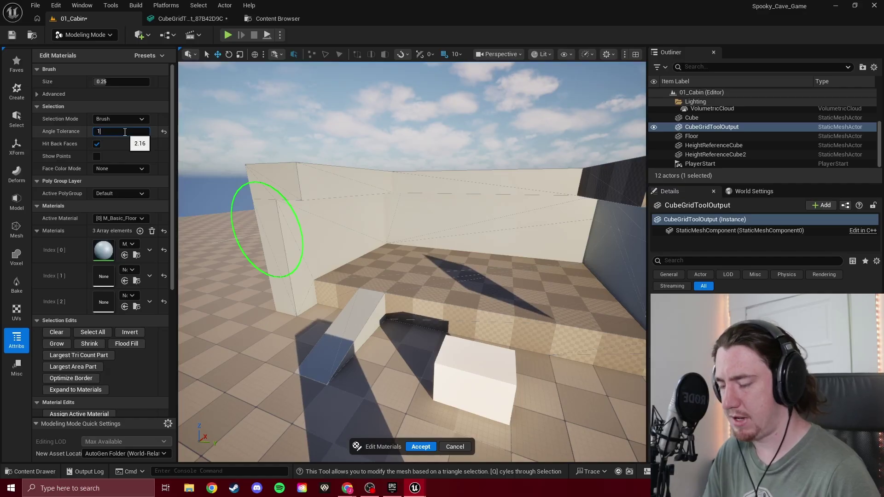
{"action": "left_click", "coordinate": [151, 105]}
{"action": "left_click", "coordinate": [57, 106]}
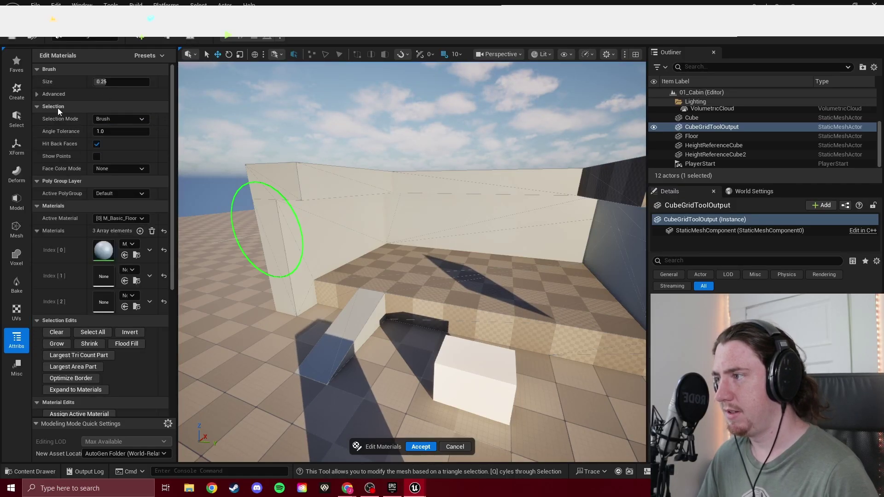
Reduce the selection brush size to about 0.113 and accept the Edit Materials changes on the cabin mesh.
{"action": "left_click_drag", "start_coordinate": [104, 81], "coordinate": [98, 82]}
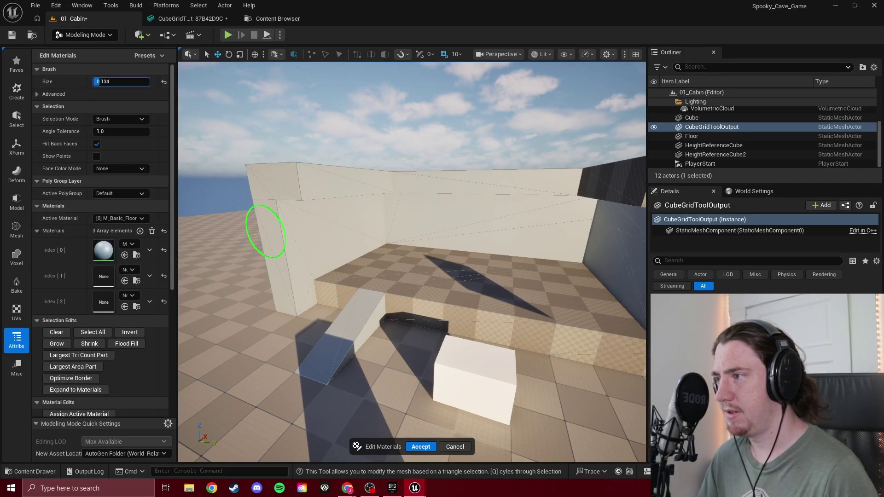
{"action": "mouse_move", "coordinate": [395, 236]}
{"action": "right_mouse_down"}
{"action": "mouse_move", "coordinate": [405, 236]}
{"action": "mouse_move", "coordinate": [331, 213]}
{"action": "mouse_move", "coordinate": [401, 257]}
{"action": "mouse_move", "coordinate": [453, 225]}
{"action": "right_mouse_up"}
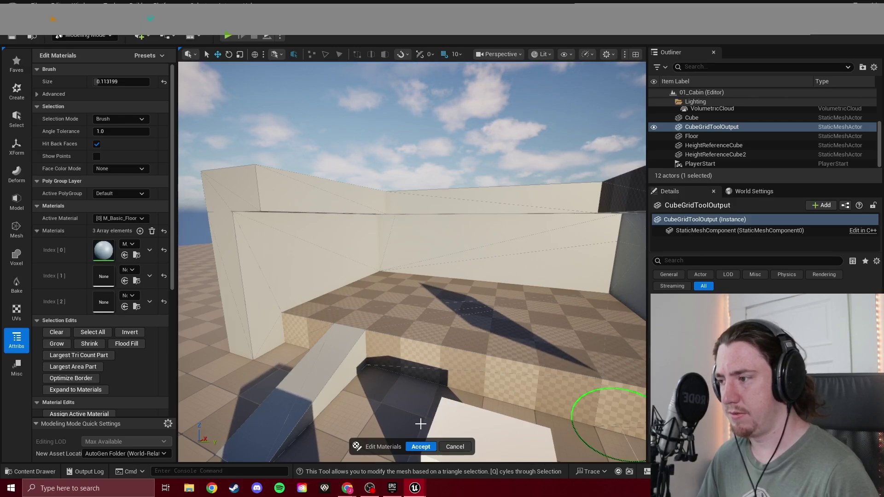
{"action": "left_click", "coordinate": [427, 445]}
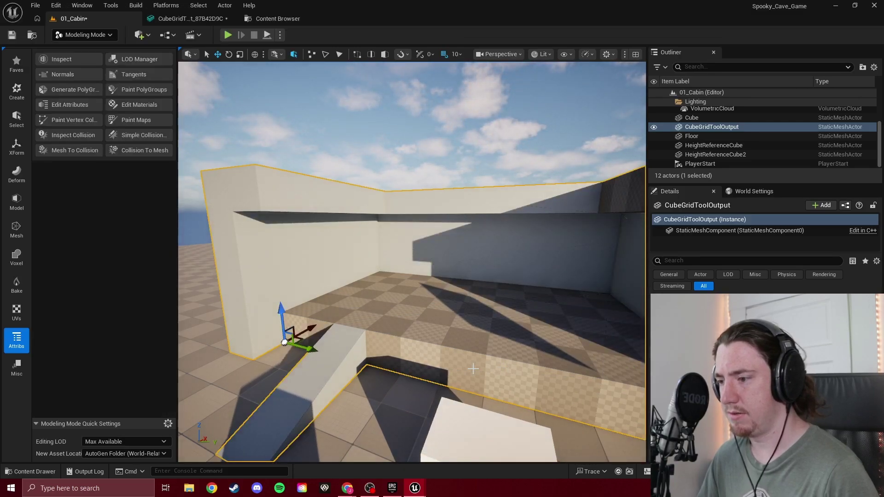
Search for "floor" among the materials for the cabin's floor and ledge slot and assign M_Basic_Floor.
{"action": "key", "text": "ctrl+space"}
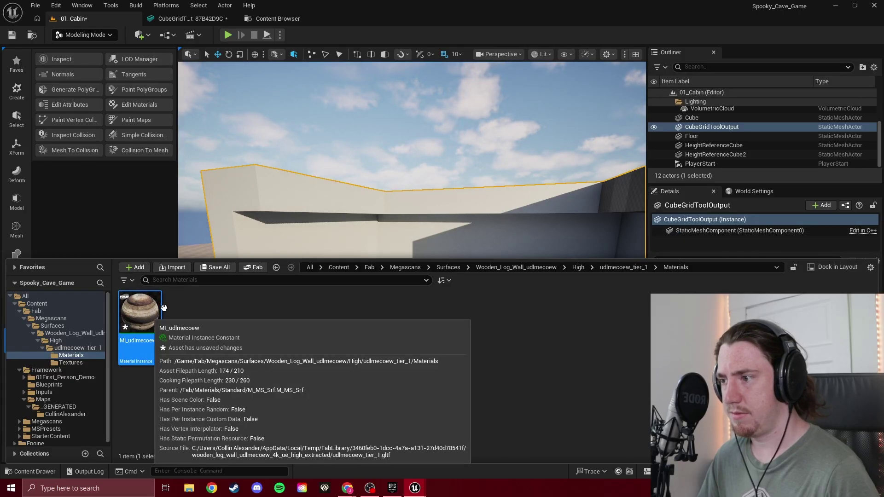
{"action": "right_click_drag", "start_coordinate": [304, 202], "coordinate": [313, 242]}
{"action": "key", "text": "s"}
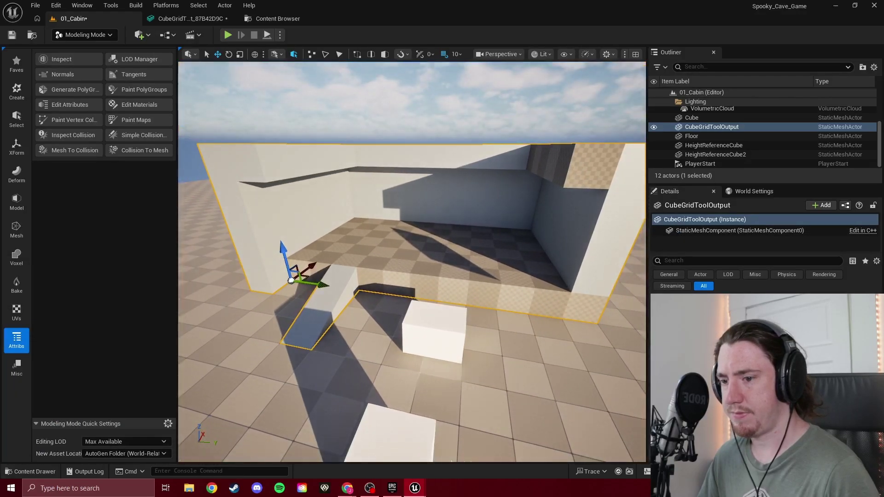
{"action": "left_click", "coordinate": [824, 387]}
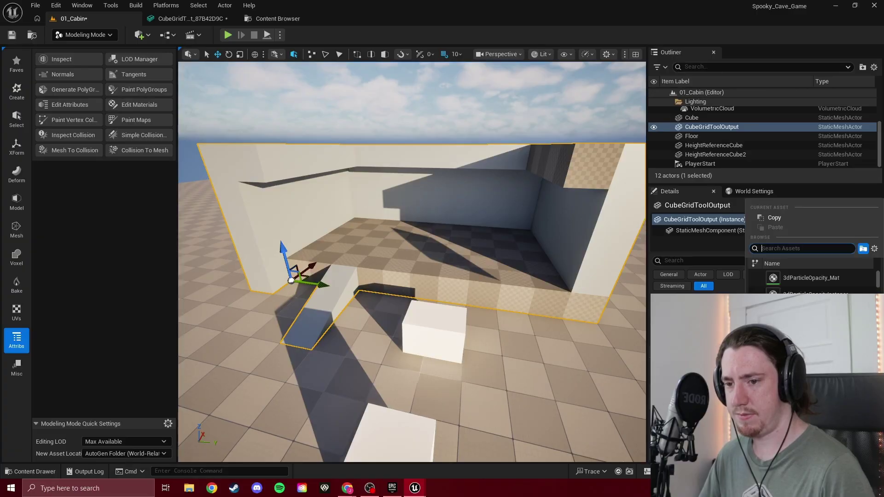
{"action": "type", "text": "fl"}
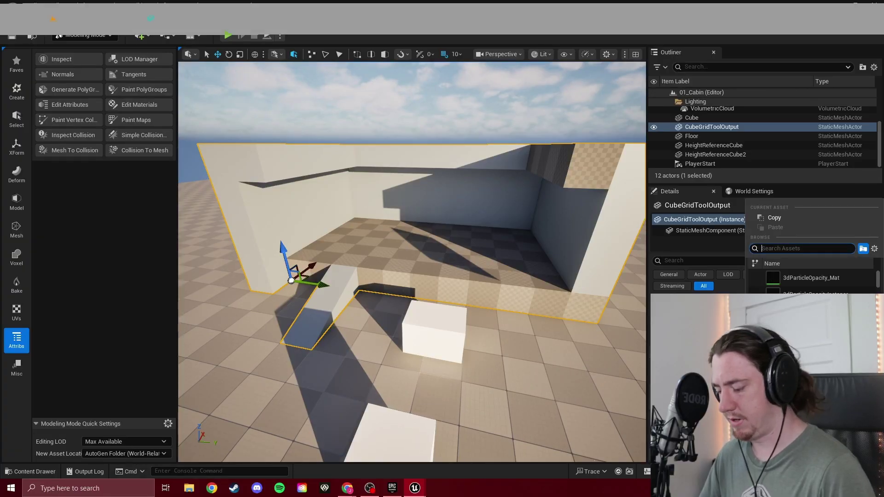
{"action": "type", "text": "oor"}
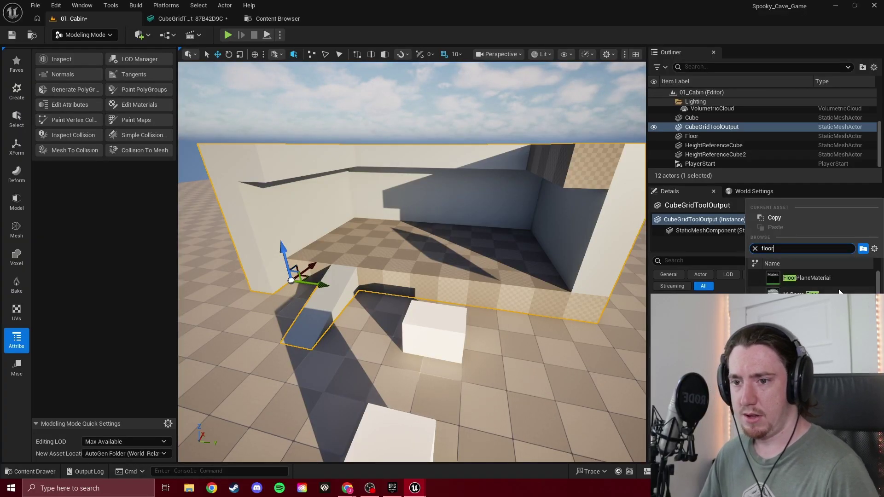
{"action": "key", "text": "Return"}
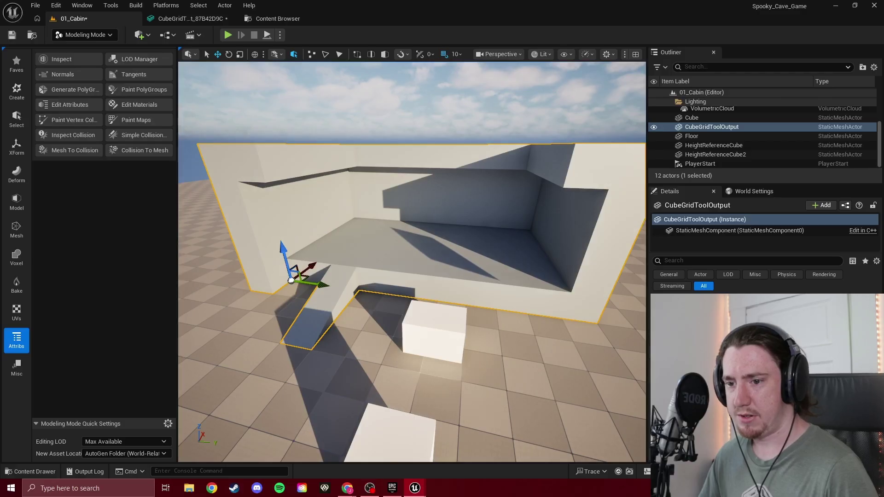
{"action": "left_click", "coordinate": [824, 388]}
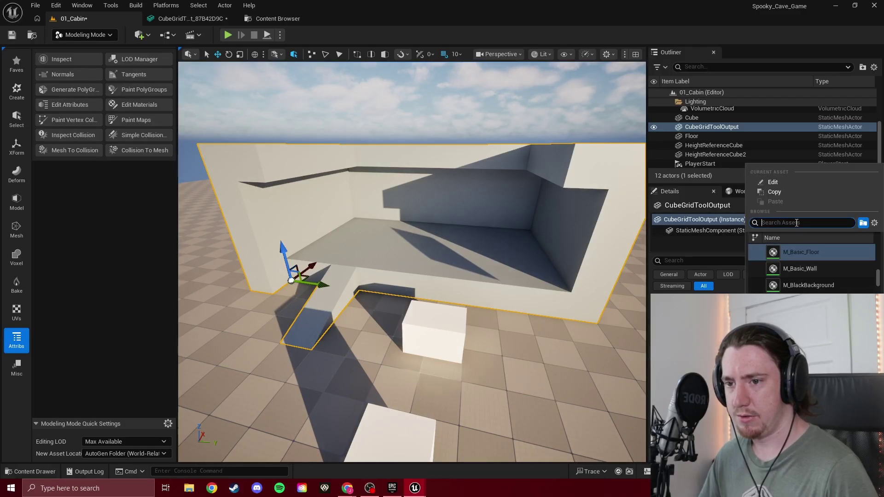
{"action": "type", "text": "n"}
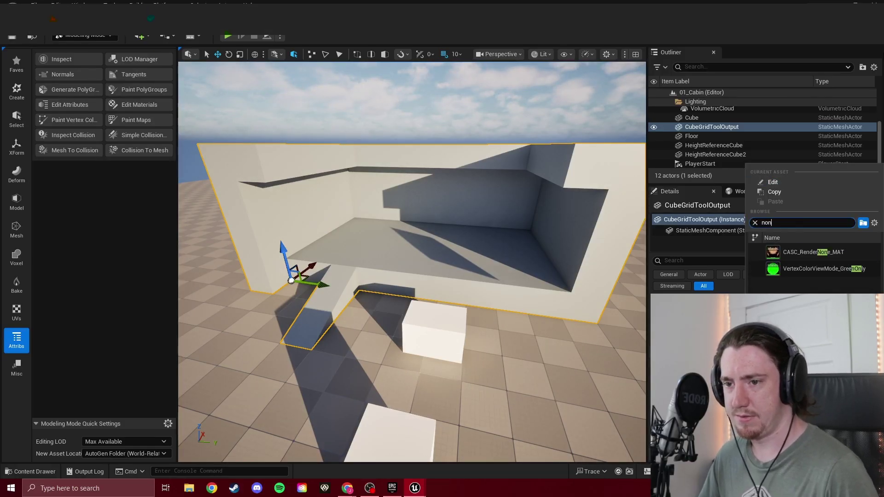
{"action": "key", "text": "BackSpace"}
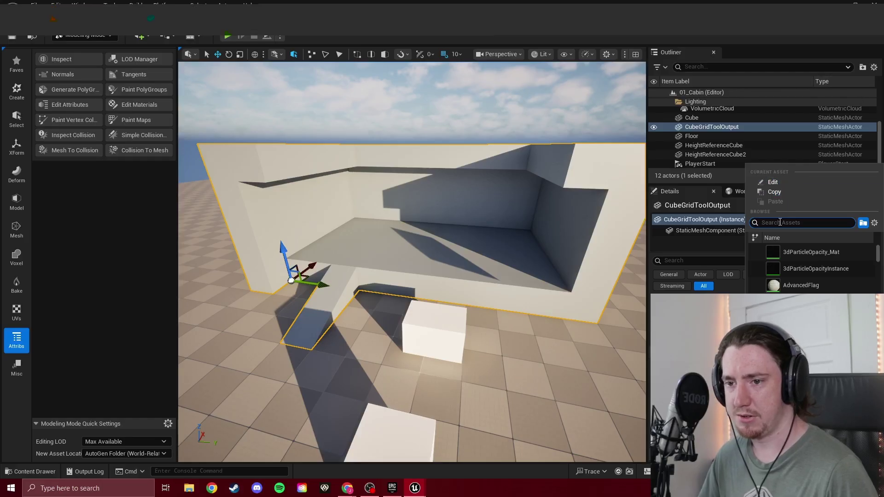
{"action": "left_click", "coordinate": [737, 255]}
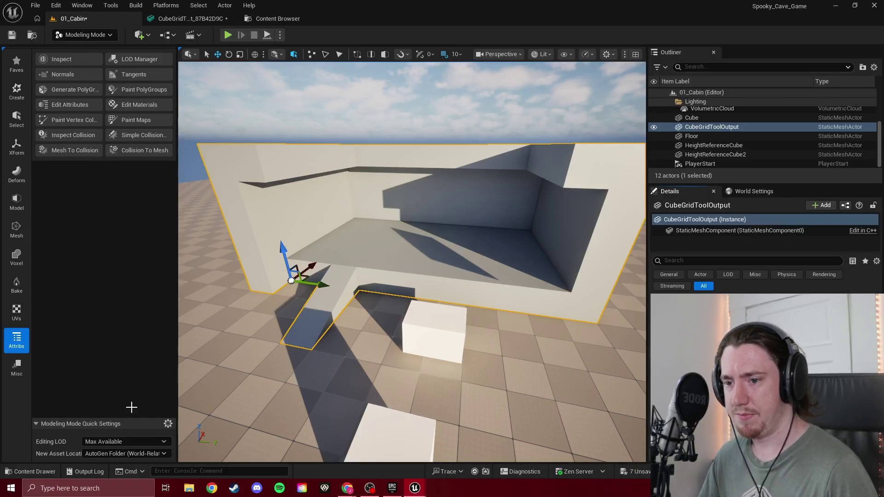
Apply the MI_udlmecoew wooden log material from the project content to the cabin walls.
{"action": "key", "text": "ctrl+space"}
{"action": "left_click_drag", "start_coordinate": [141, 332], "coordinate": [378, 306]}
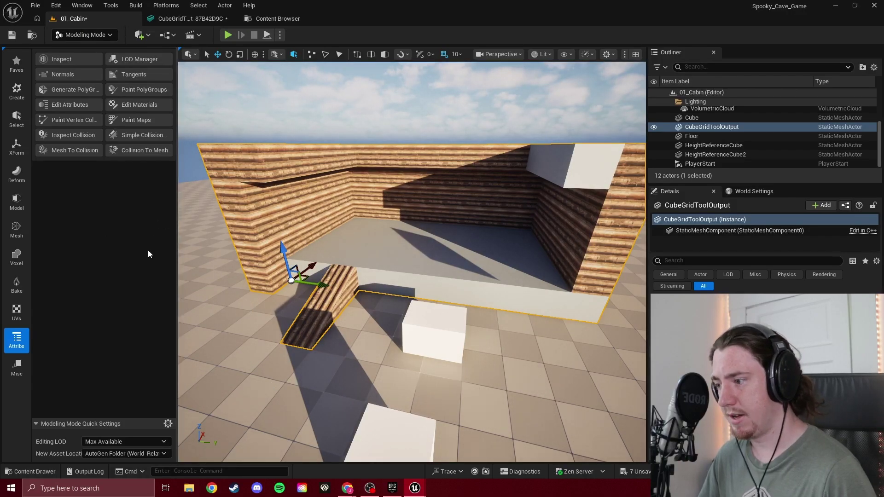
Start Edit Materials on the cabin mesh and set the Index 0 material slot to MI_udlmecoew.
{"action": "left_click", "coordinate": [139, 104]}
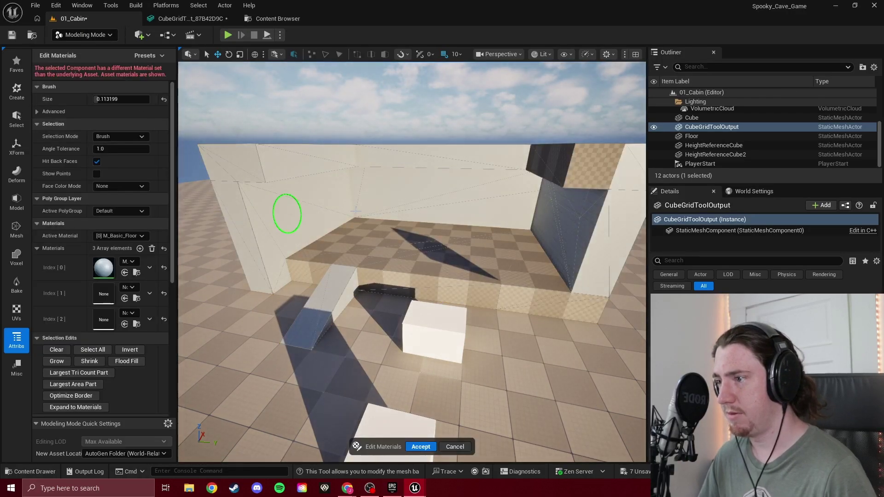
{"action": "mouse_move", "coordinate": [290, 217]}
{"action": "right_mouse_down"}
{"action": "mouse_move", "coordinate": [464, 267]}
{"action": "mouse_move", "coordinate": [483, 263]}
{"action": "mouse_move", "coordinate": [355, 296]}
{"action": "mouse_move", "coordinate": [482, 283]}
{"action": "mouse_move", "coordinate": [537, 340]}
{"action": "mouse_move", "coordinate": [357, 268]}
{"action": "right_mouse_up"}
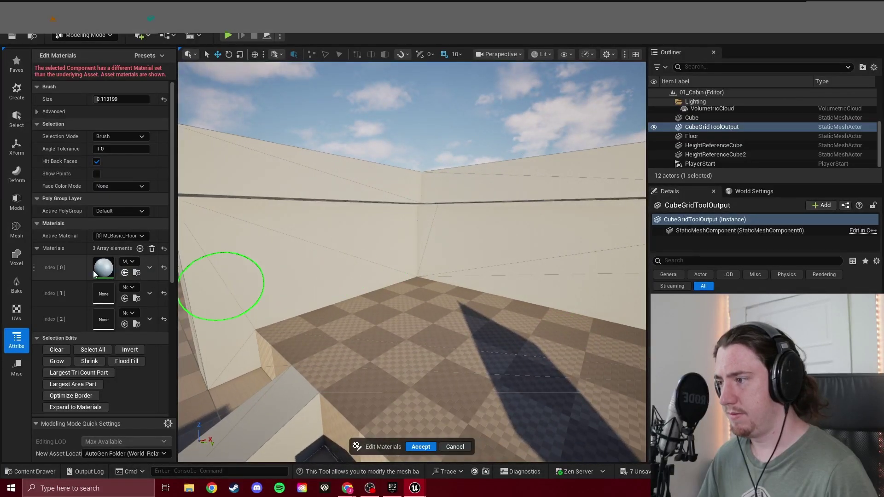
{"action": "left_click", "coordinate": [127, 262]}
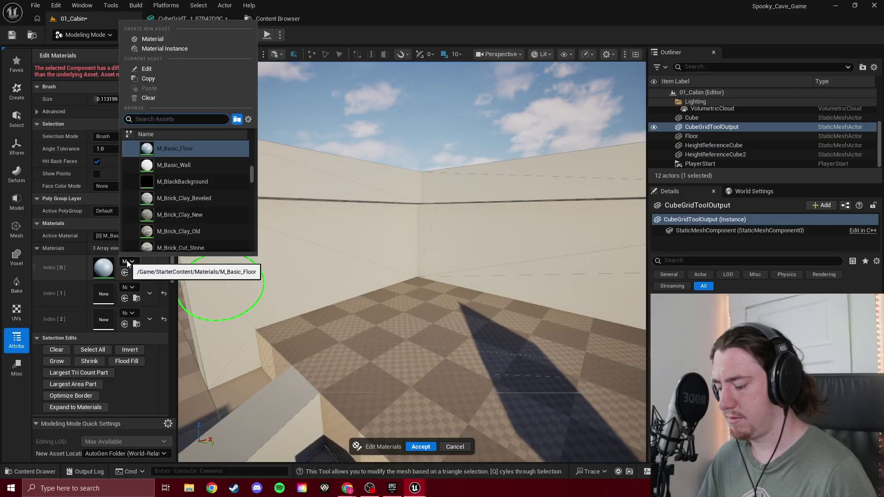
{"action": "type", "text": "mi"}
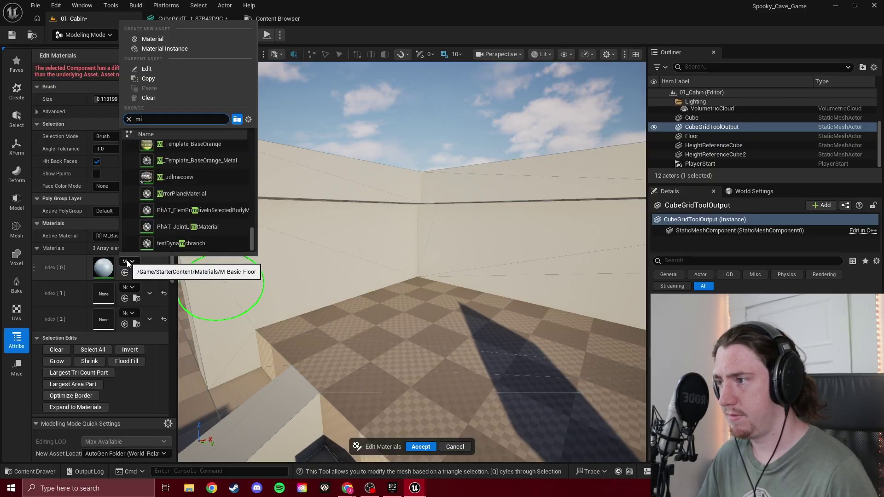
{"action": "left_click", "coordinate": [180, 179]}
{"action": "scroll", "coordinate": [311, 245], "scroll_direction": "down", "scroll_amount": 5}
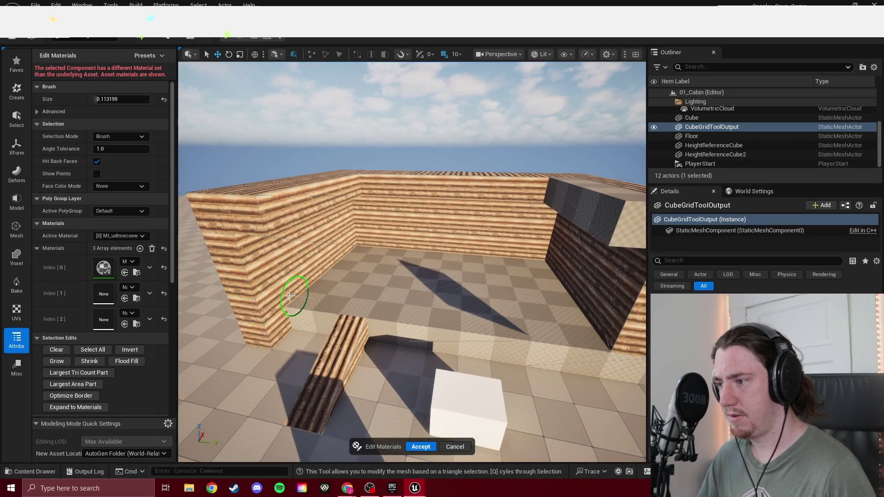
Try brush-selecting the lower inner face of the left wall, then undo the selection.
{"action": "left_click", "coordinate": [269, 271]}
{"action": "left_click_drag", "start_coordinate": [325, 263], "coordinate": [326, 240]}
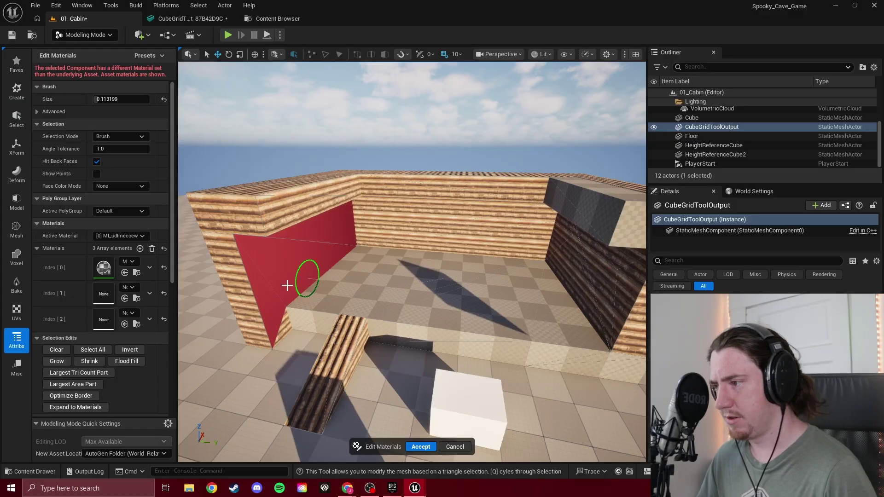
{"action": "key", "text": "ctrl+z"}
{"action": "key", "text": "ctrl+z"}
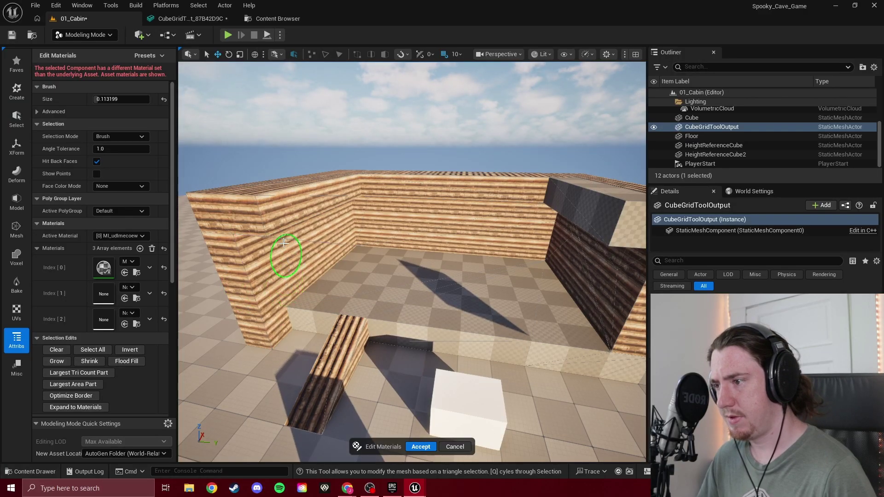
Brush-select the upper inner strips, the top faces and the front upper ends of the cabin walls.
{"action": "mouse_move", "coordinate": [295, 209]}
{"action": "left_mouse_down"}
{"action": "mouse_move", "coordinate": [310, 197]}
{"action": "mouse_move", "coordinate": [416, 194]}
{"action": "mouse_move", "coordinate": [286, 183]}
{"action": "left_mouse_up"}
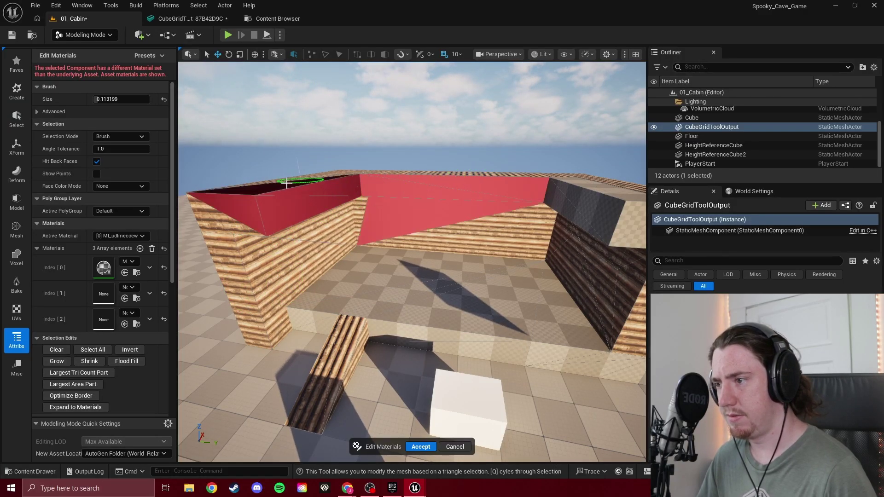
{"action": "right_click_drag", "start_coordinate": [378, 191], "coordinate": [308, 188]}
{"action": "mouse_move", "coordinate": [307, 187]}
{"action": "left_mouse_down"}
{"action": "mouse_move", "coordinate": [507, 209]}
{"action": "mouse_move", "coordinate": [541, 301]}
{"action": "left_mouse_up"}
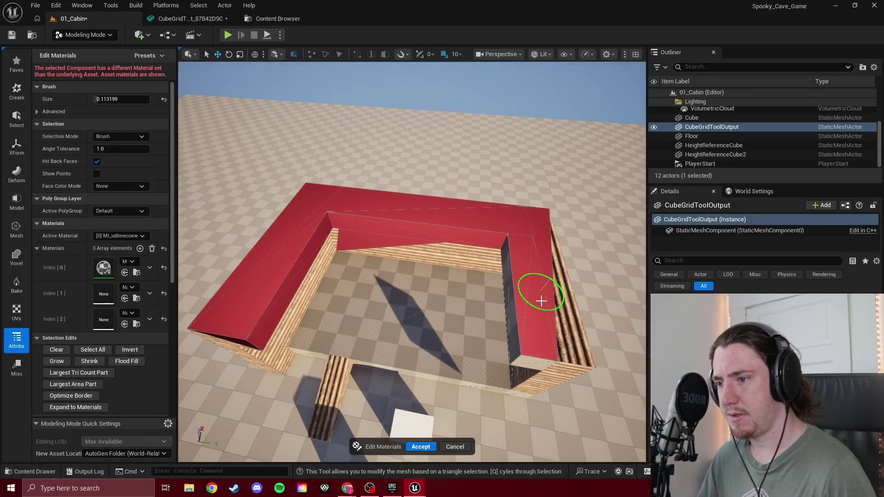
{"action": "mouse_move", "coordinate": [555, 339]}
{"action": "left_mouse_down"}
{"action": "mouse_move", "coordinate": [549, 243]}
{"action": "mouse_move", "coordinate": [414, 237]}
{"action": "mouse_move", "coordinate": [354, 244]}
{"action": "left_mouse_up"}
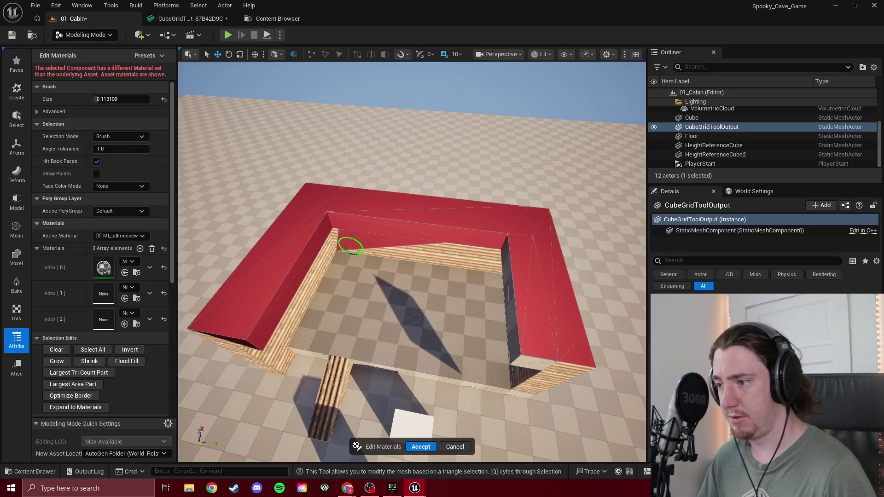
{"action": "mouse_move", "coordinate": [350, 249]}
{"action": "right_mouse_down"}
{"action": "mouse_move", "coordinate": [337, 258]}
{"action": "mouse_move", "coordinate": [351, 144]}
{"action": "mouse_move", "coordinate": [382, 241]}
{"action": "mouse_move", "coordinate": [392, 153]}
{"action": "mouse_move", "coordinate": [394, 247]}
{"action": "mouse_move", "coordinate": [352, 237]}
{"action": "right_mouse_up"}
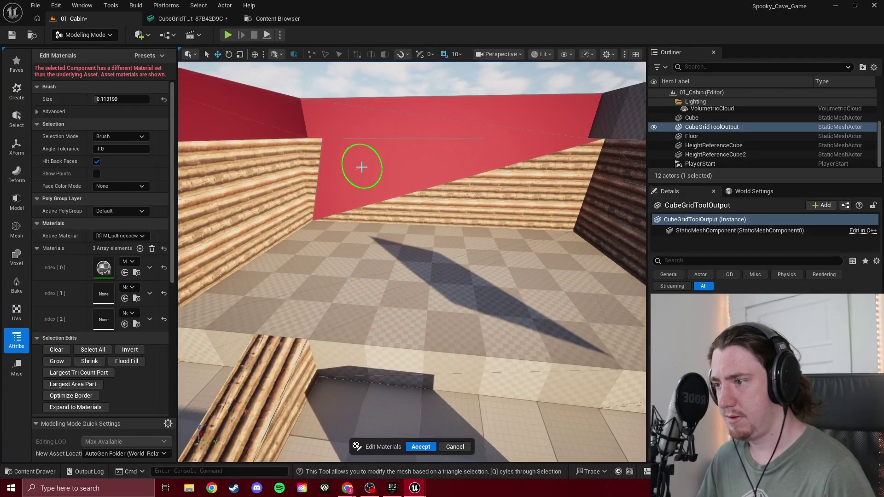
{"action": "mouse_move", "coordinate": [365, 175]}
{"action": "right_mouse_down"}
{"action": "mouse_move", "coordinate": [374, 175]}
{"action": "mouse_move", "coordinate": [385, 241]}
{"action": "mouse_move", "coordinate": [456, 281]}
{"action": "mouse_move", "coordinate": [357, 247]}
{"action": "right_mouse_up"}
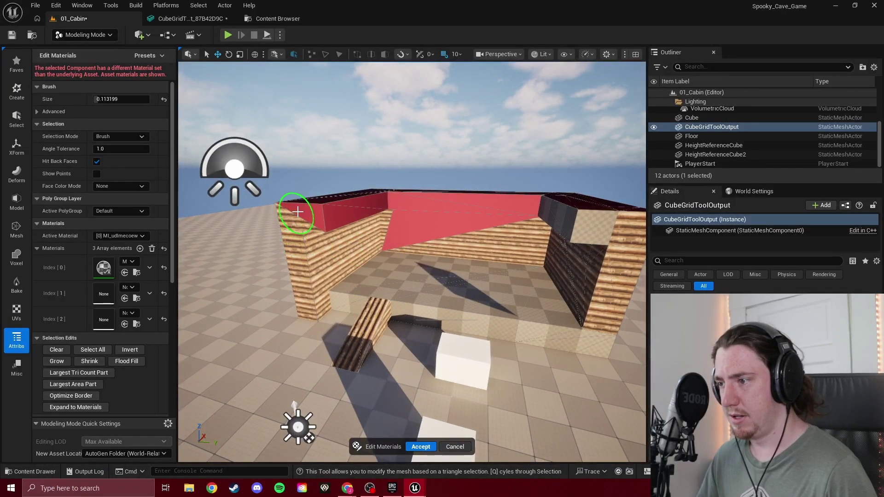
{"action": "mouse_move", "coordinate": [367, 206]}
{"action": "right_mouse_down"}
{"action": "mouse_move", "coordinate": [367, 250]}
{"action": "mouse_move", "coordinate": [525, 235]}
{"action": "mouse_move", "coordinate": [574, 248]}
{"action": "mouse_move", "coordinate": [240, 292]}
{"action": "right_mouse_up"}
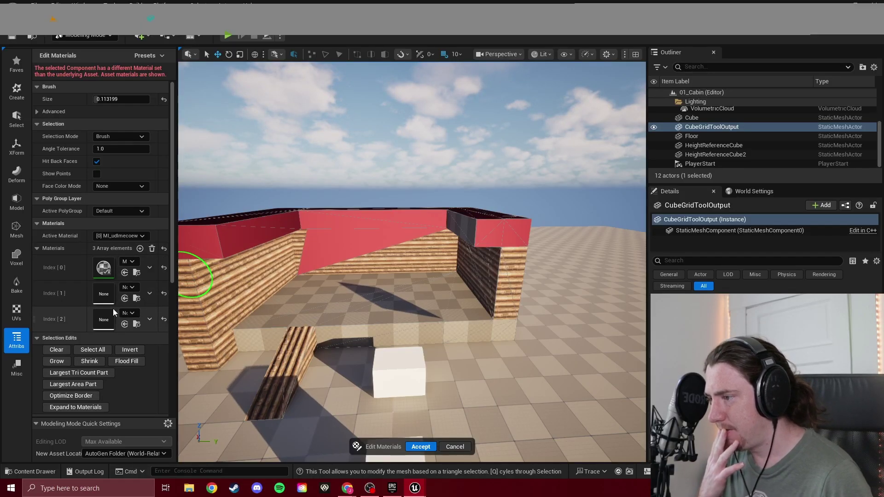
Check the Index 0 slot's material choices, then cancel the Edit Materials session on the cabin mesh.
{"action": "left_click", "coordinate": [131, 261]}
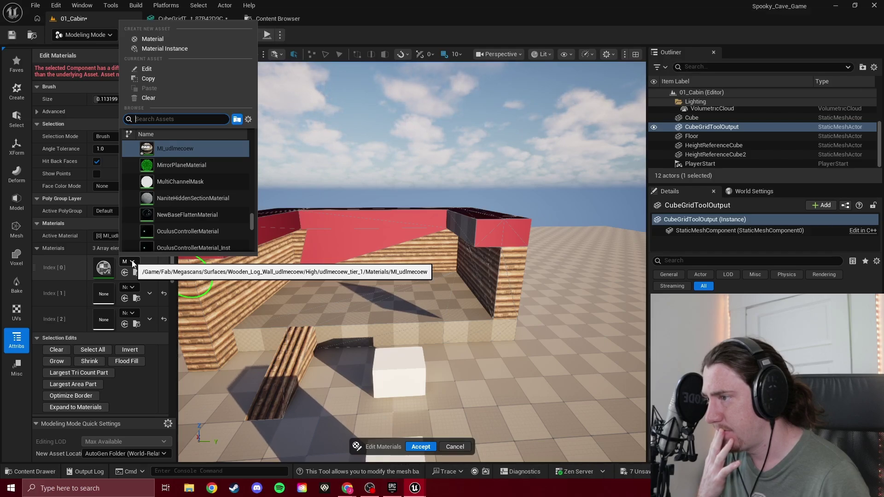
{"action": "left_click", "coordinate": [133, 262]}
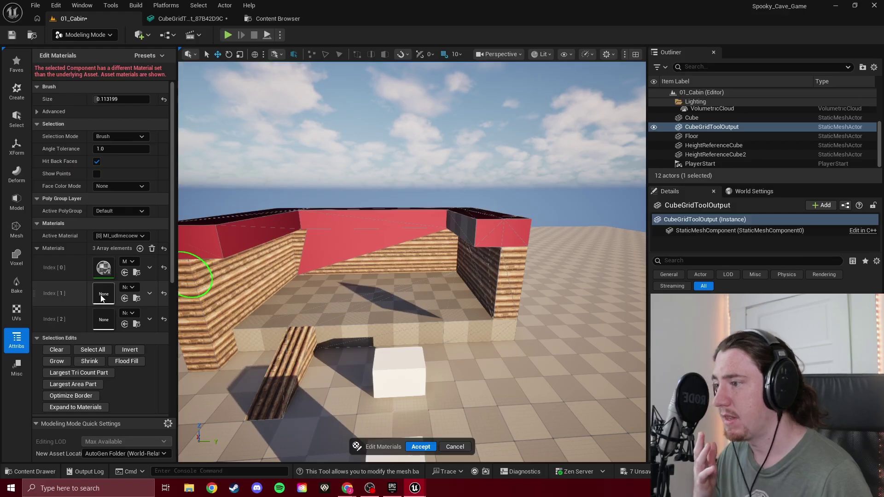
{"action": "left_click", "coordinate": [453, 446]}
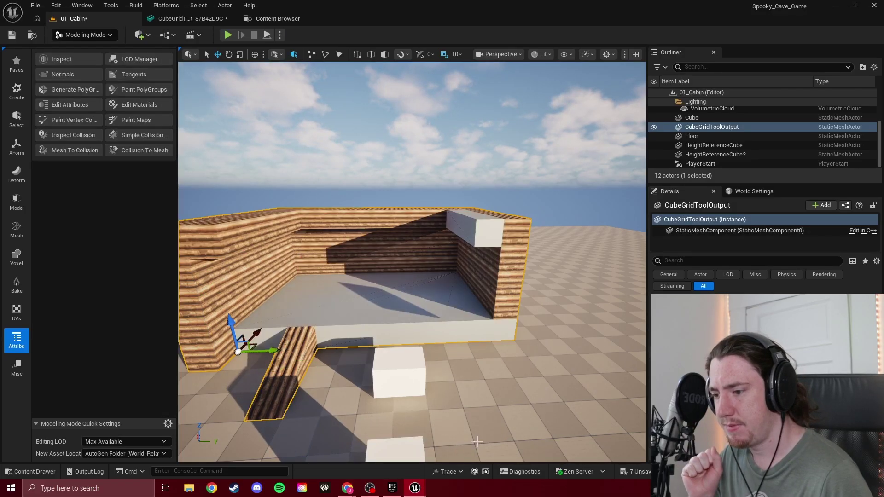
{"action": "right_click_drag", "start_coordinate": [414, 292], "coordinate": [419, 322]}
{"action": "key", "text": "w"}
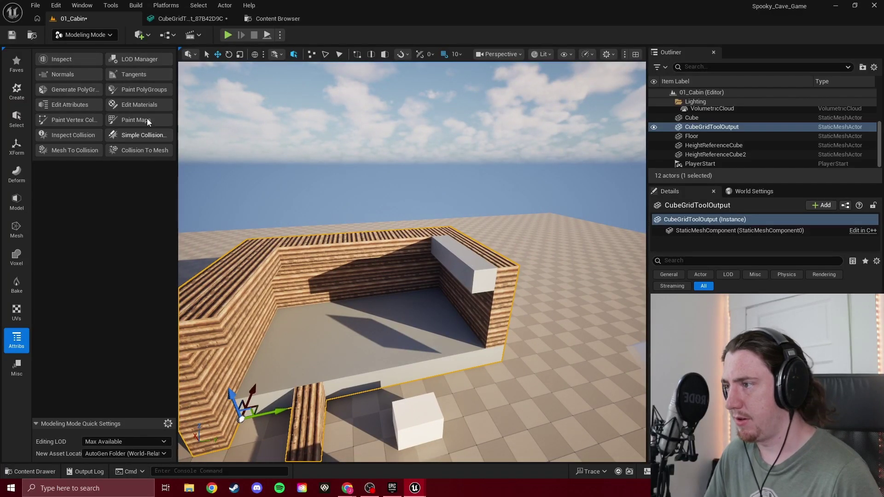
Start Edit Materials on the cabin mesh and try brush-selecting the faces of the overhanging block above the right wall.
{"action": "left_click", "coordinate": [139, 105]}
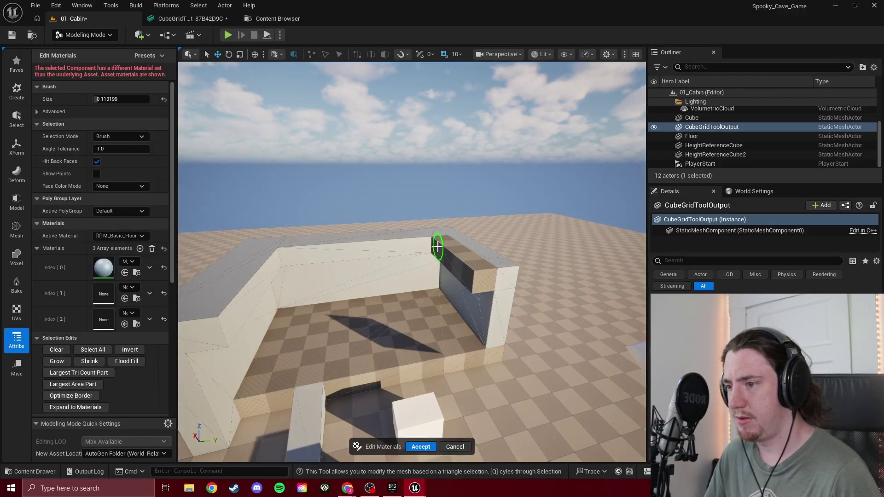
{"action": "right_click_drag", "start_coordinate": [459, 235], "coordinate": [408, 227]}
{"action": "key", "text": "w"}
{"action": "key", "text": "w"}
{"action": "mouse_move", "coordinate": [435, 234]}
{"action": "left_mouse_down"}
{"action": "mouse_move", "coordinate": [467, 207]}
{"action": "mouse_move", "coordinate": [495, 201]}
{"action": "left_mouse_up"}
{"action": "key", "text": "s"}
{"action": "right_click_drag", "start_coordinate": [392, 271], "coordinate": [387, 267]}
{"action": "key", "text": "w"}
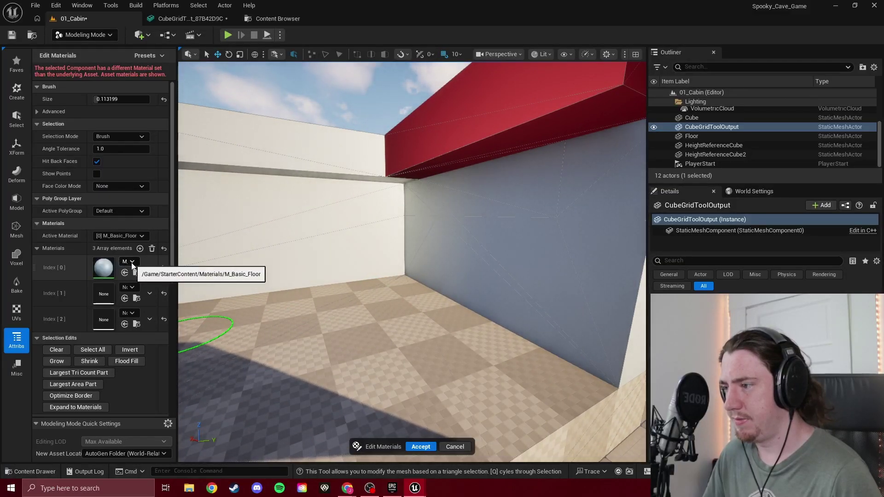
{"action": "scroll", "coordinate": [79, 317], "scroll_direction": "down", "scroll_amount": 2}
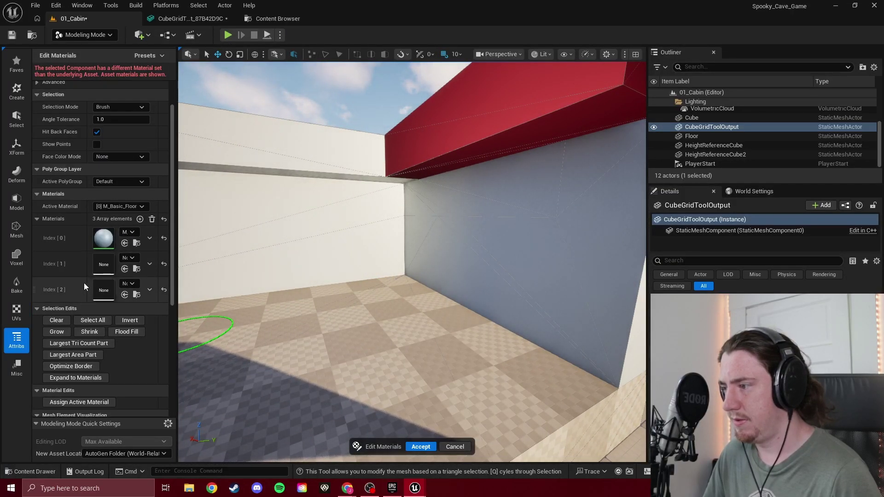
{"action": "scroll", "coordinate": [84, 283], "scroll_direction": "down", "scroll_amount": 2}
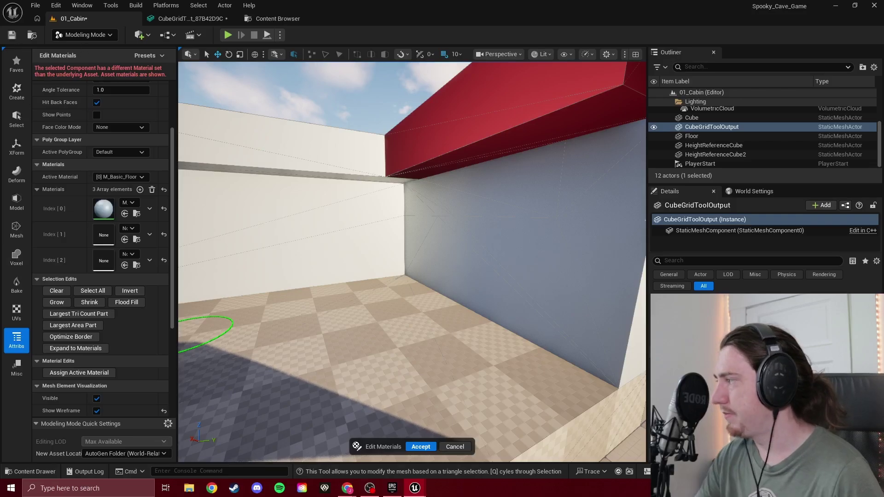
Switch to Chrome to look at the Google search for "unreal 5.7 using fab assets", and return to Unreal Editor.
{"action": "mouse_move", "coordinate": [348, 489]}
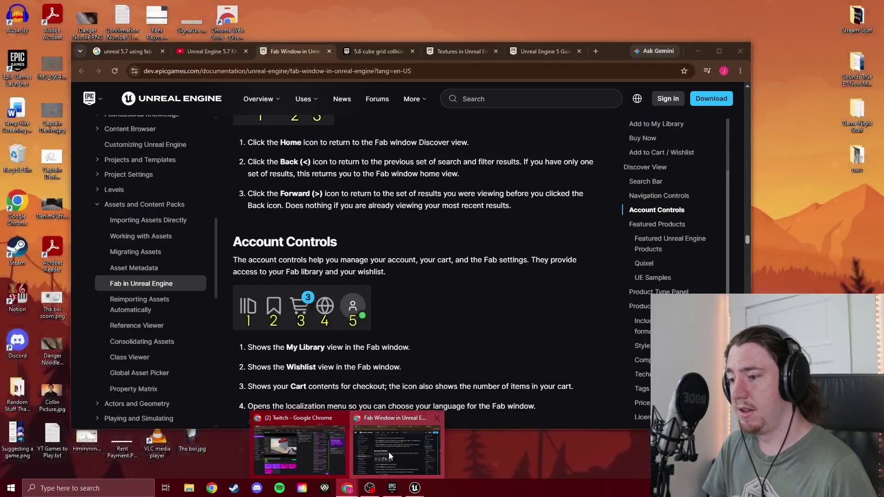
{"action": "left_click", "coordinate": [388, 452]}
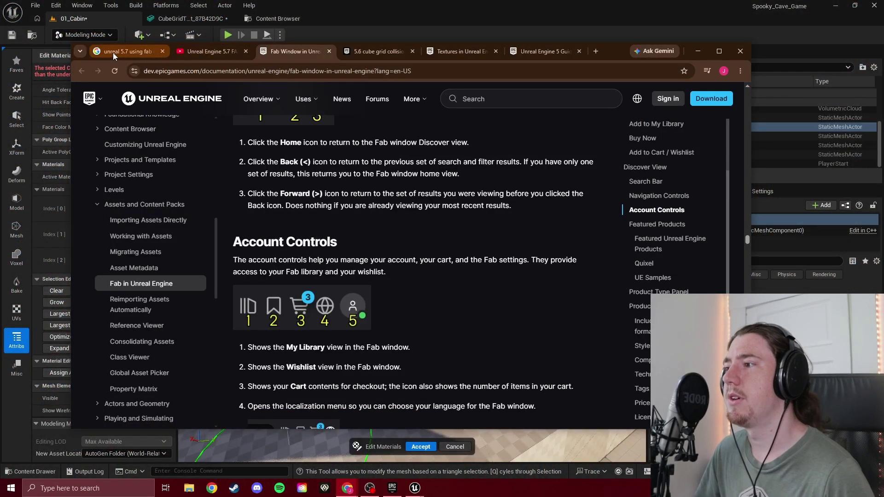
{"action": "left_click", "coordinate": [112, 53]}
{"action": "left_click", "coordinate": [279, 107]}
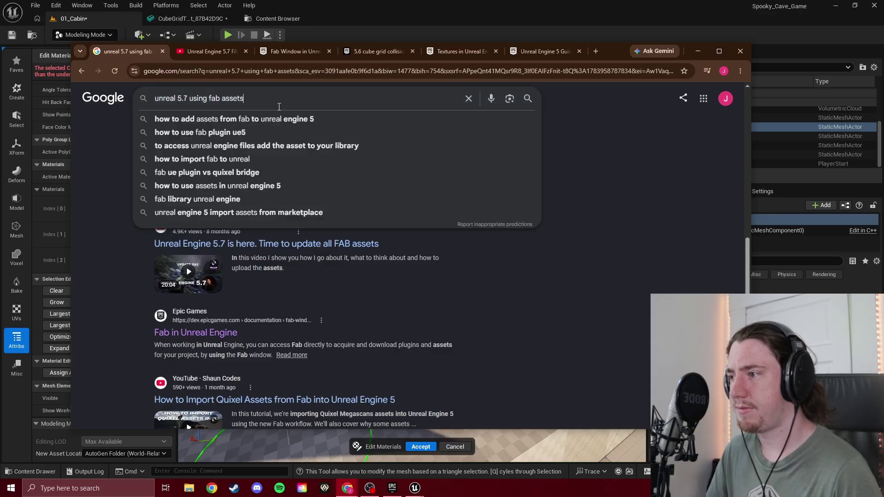
{"action": "left_click_drag", "start_coordinate": [265, 103], "coordinate": [189, 99]}
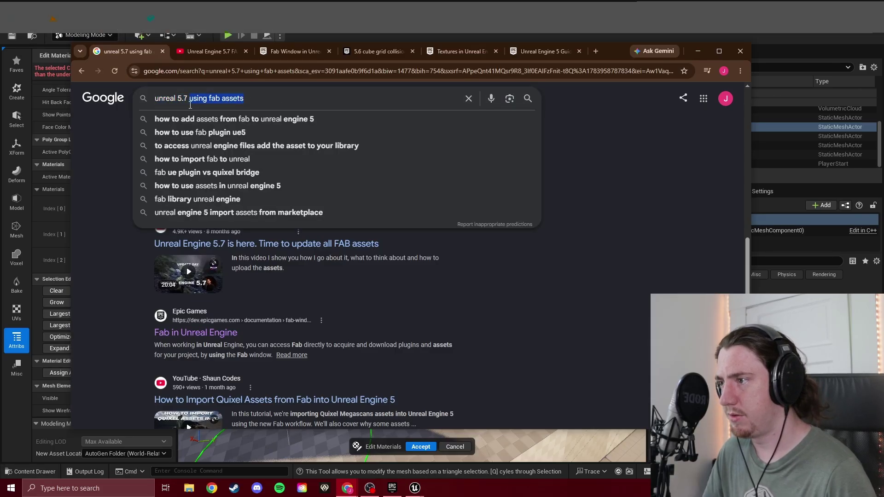
{"action": "left_click_drag", "start_coordinate": [618, 55], "coordinate": [642, 71]}
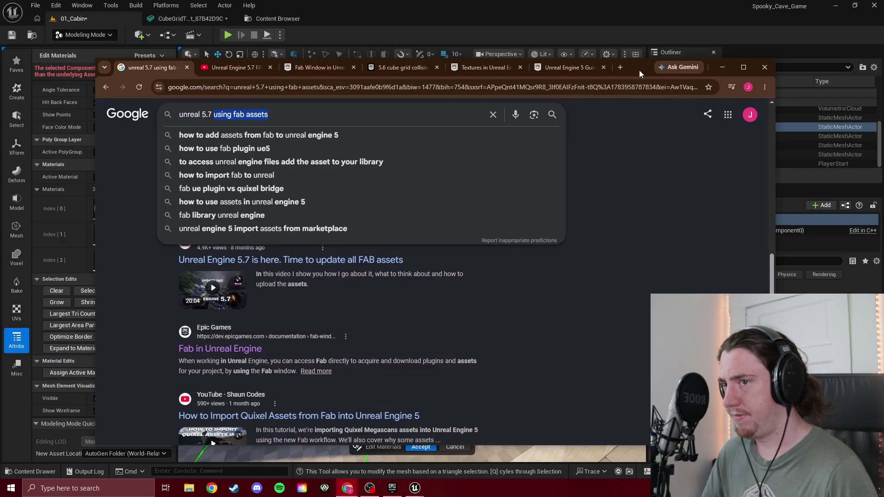
{"action": "left_click", "coordinate": [641, 3]}
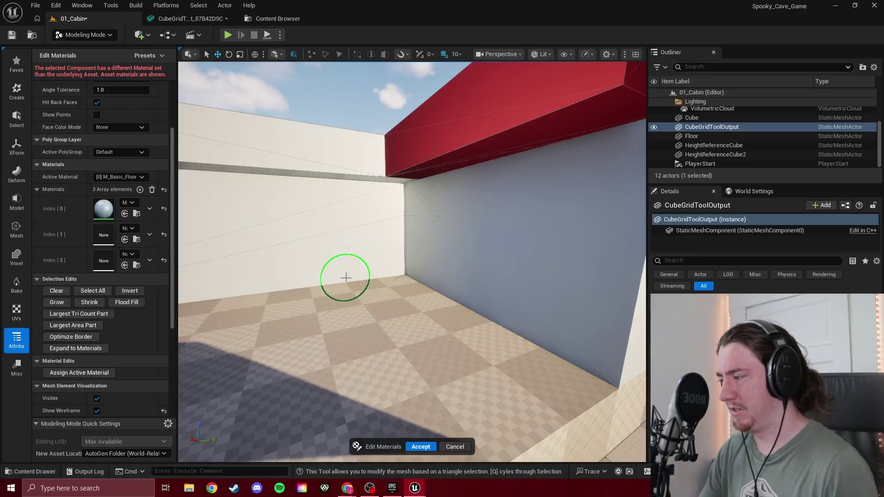
Cancel the Edit Materials session on the cabin mesh, discarding the brush selection.
{"action": "right_click_drag", "start_coordinate": [371, 268], "coordinate": [341, 300]}
{"action": "key", "text": "s"}
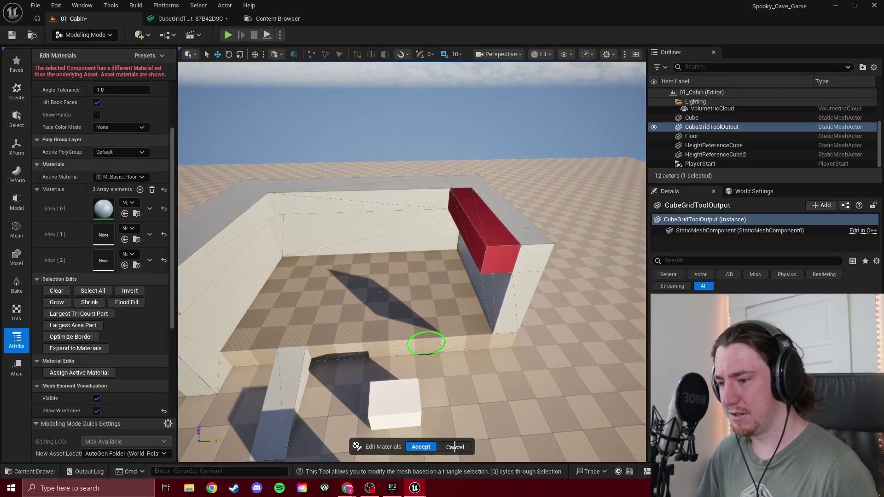
{"action": "left_click", "coordinate": [455, 447]}
Open the Fab window and go back from the Wooden Log Wall product to the wood material search results.
{"action": "scroll", "coordinate": [448, 278], "scroll_direction": "up", "scroll_amount": 3}
{"action": "key", "text": "w"}
{"action": "right_click_drag", "start_coordinate": [412, 262], "coordinate": [379, 285]}
{"action": "key", "text": "s"}
{"action": "key", "text": "d"}
{"action": "key", "text": "s"}
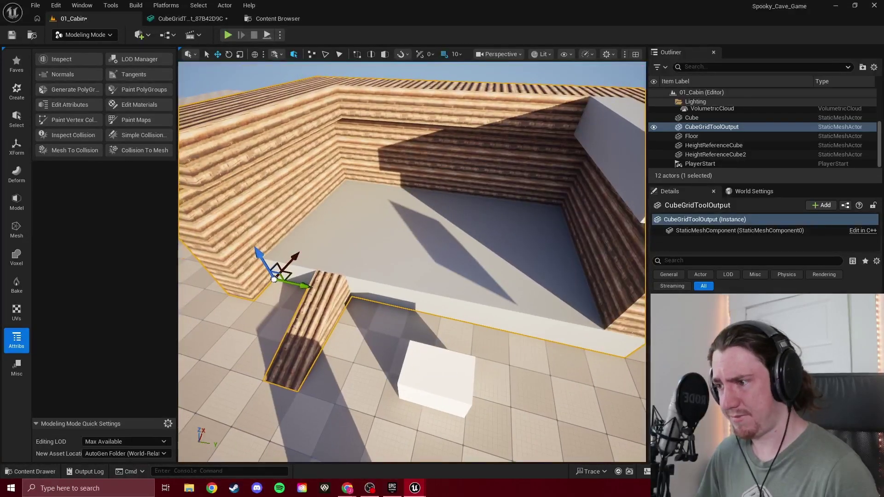
{"action": "left_click", "coordinate": [75, 6]}
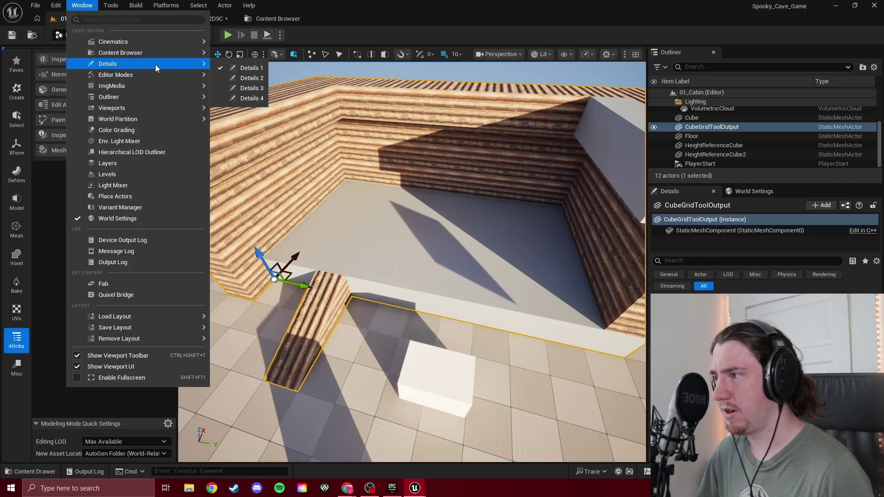
{"action": "mouse_move", "coordinate": [157, 76]}
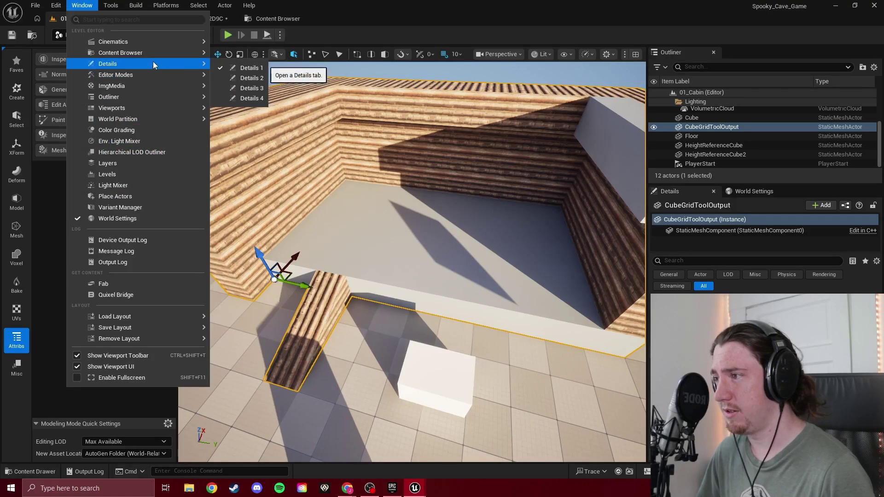
{"action": "mouse_move", "coordinate": [154, 57]}
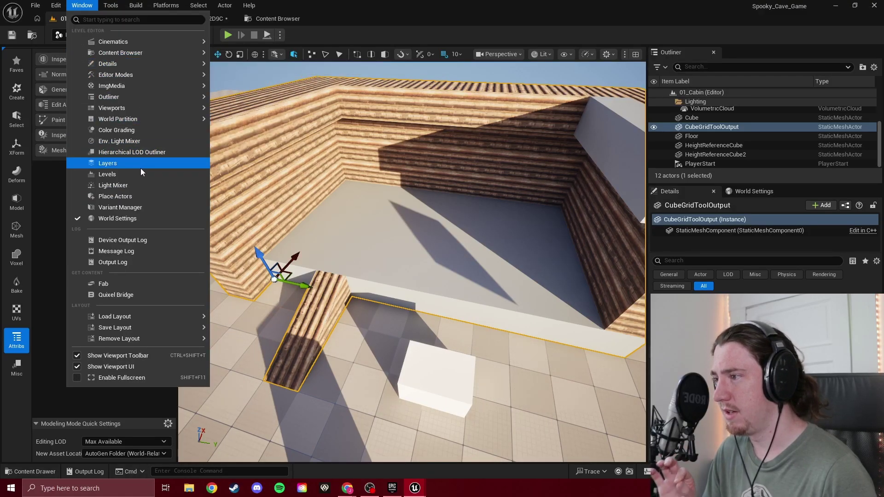
{"action": "left_click", "coordinate": [161, 286]}
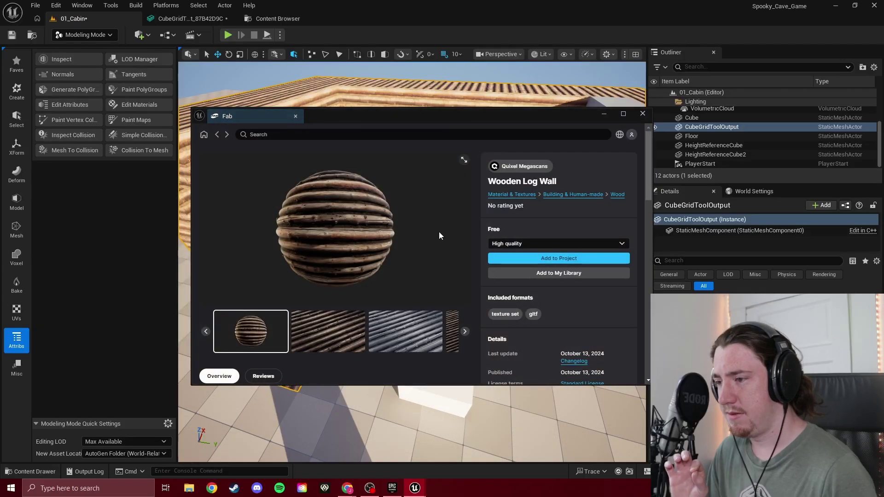
{"action": "left_click", "coordinate": [218, 135]}
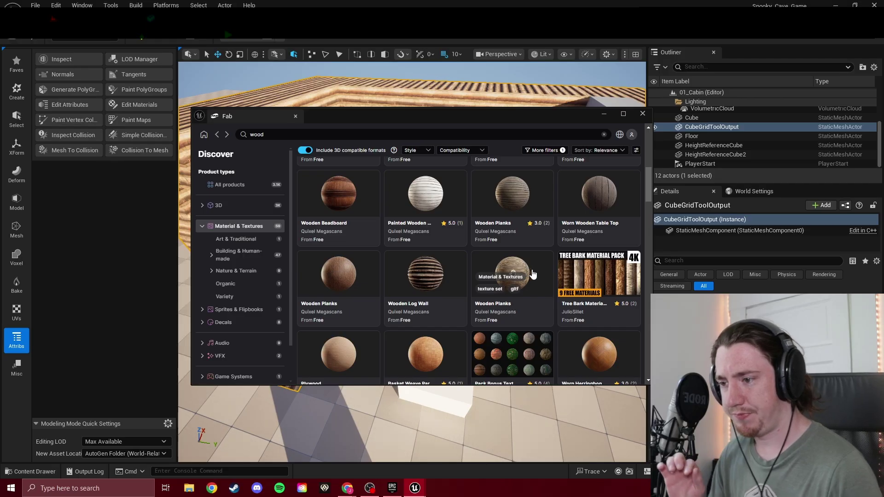
Add the Wooden Planks material to the project at Medium quality and minimize the Fab window.
{"action": "left_click", "coordinate": [532, 274]}
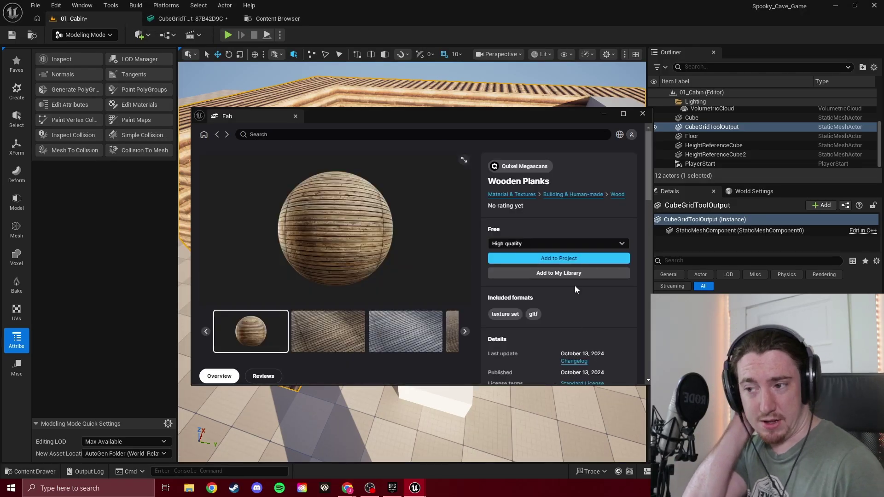
{"action": "left_click", "coordinate": [581, 259]}
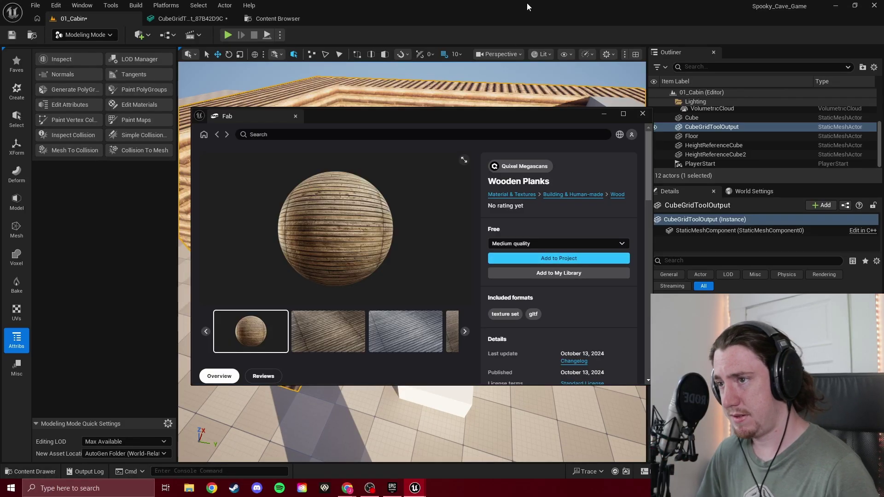
{"action": "left_click", "coordinate": [604, 114]}
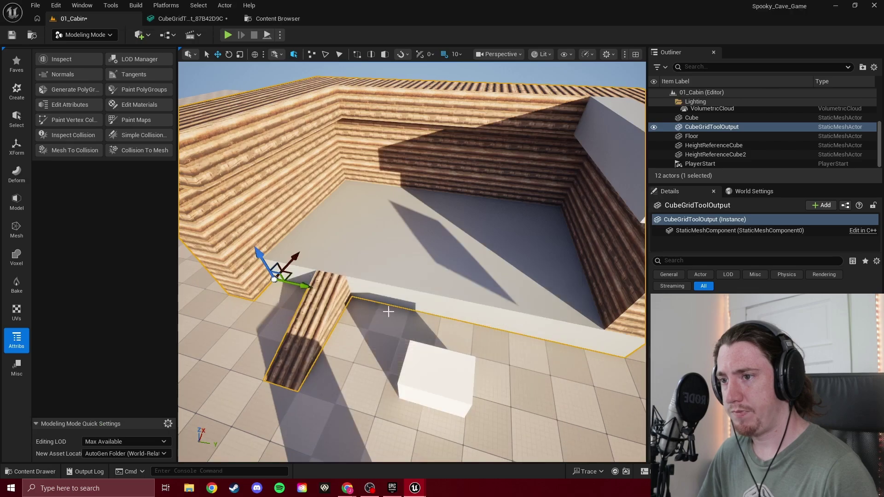
Apply the imported Wooden Planks material from the vlzhdbwdy_tier_2 Materials folder to the cabin floor.
{"action": "double_click", "coordinate": [140, 313]}
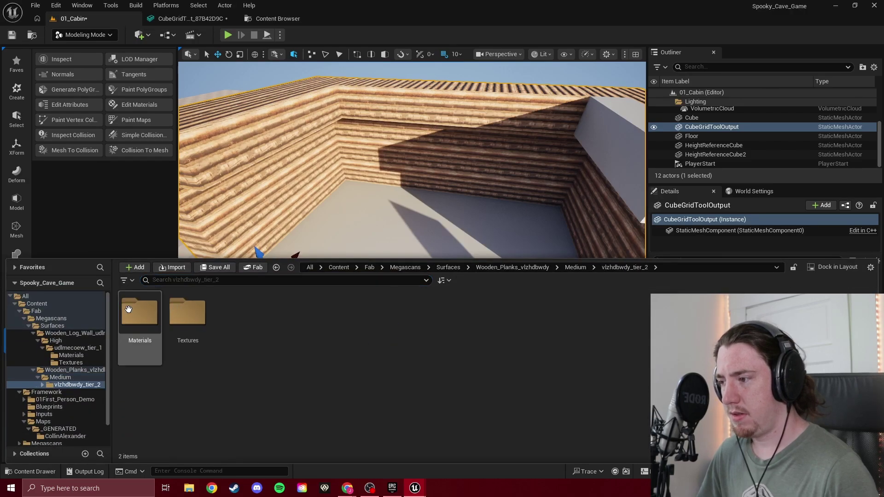
{"action": "left_click", "coordinate": [181, 326]}
{"action": "double_click", "coordinate": [181, 325]}
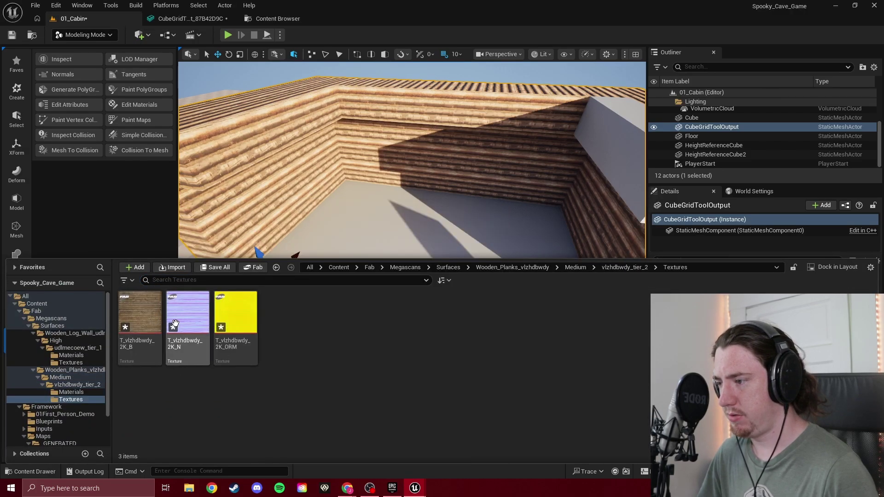
{"action": "left_click", "coordinate": [230, 382]}
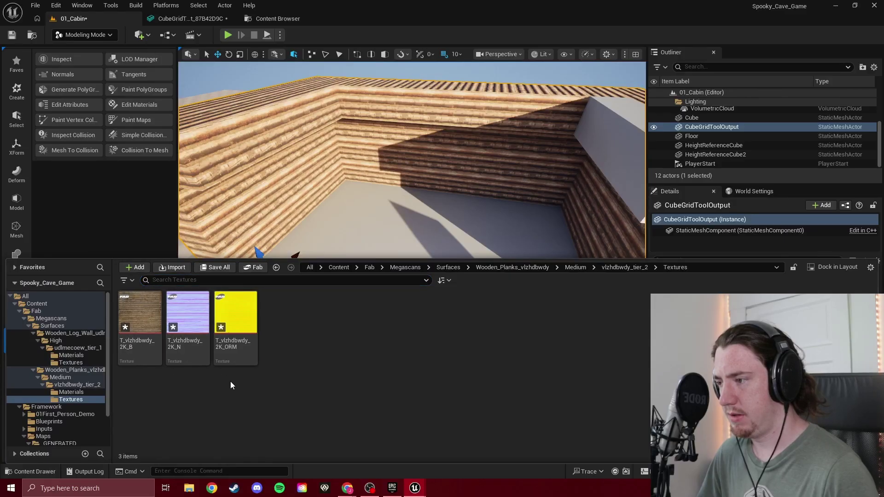
{"action": "key", "text": "alt+Left"}
{"action": "double_click", "coordinate": [139, 328]}
{"action": "left_click_drag", "start_coordinate": [128, 323], "coordinate": [456, 306]}
{"action": "mouse_move", "coordinate": [468, 307]}
{"action": "right_mouse_down"}
{"action": "mouse_move", "coordinate": [468, 267]}
{"action": "mouse_move", "coordinate": [571, 285]}
{"action": "mouse_move", "coordinate": [564, 350]}
{"action": "mouse_move", "coordinate": [584, 363]}
{"action": "mouse_move", "coordinate": [580, 295]}
{"action": "mouse_move", "coordinate": [598, 276]}
{"action": "mouse_move", "coordinate": [479, 319]}
{"action": "right_mouse_up"}
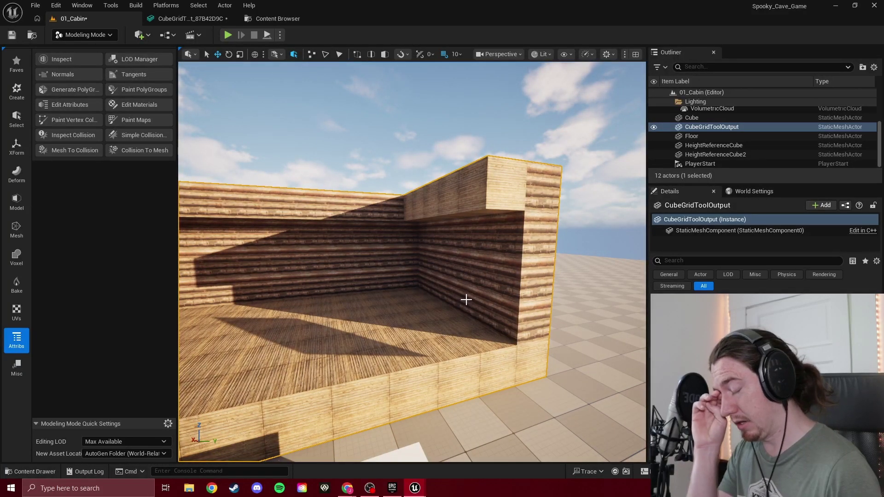
{"action": "right_click_drag", "start_coordinate": [433, 275], "coordinate": [504, 268]}
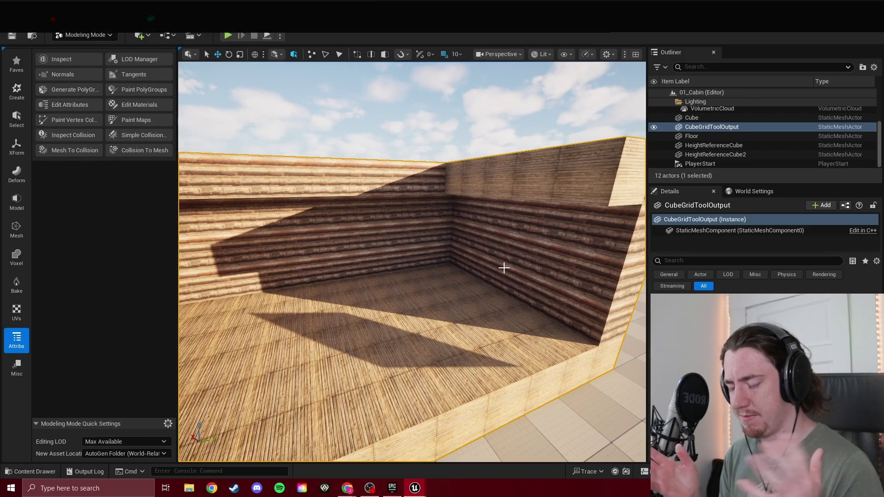
{"action": "mouse_move", "coordinate": [413, 263]}
{"action": "right_mouse_down"}
{"action": "mouse_move", "coordinate": [396, 265]}
{"action": "mouse_move", "coordinate": [414, 264]}
{"action": "mouse_move", "coordinate": [405, 267]}
{"action": "right_mouse_up"}
Switch to Chrome to look through the Unreal Engine 5 Guided Tour page, and return to Unreal Editor.
{"action": "mouse_move", "coordinate": [347, 488]}
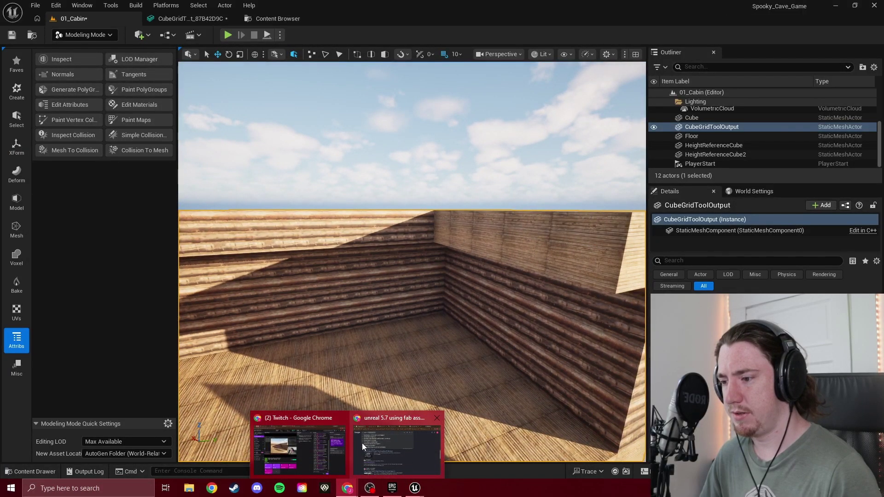
{"action": "left_click", "coordinate": [398, 424]}
{"action": "left_click", "coordinate": [560, 68]}
{"action": "scroll", "coordinate": [416, 282], "scroll_direction": "up", "scroll_amount": 15}
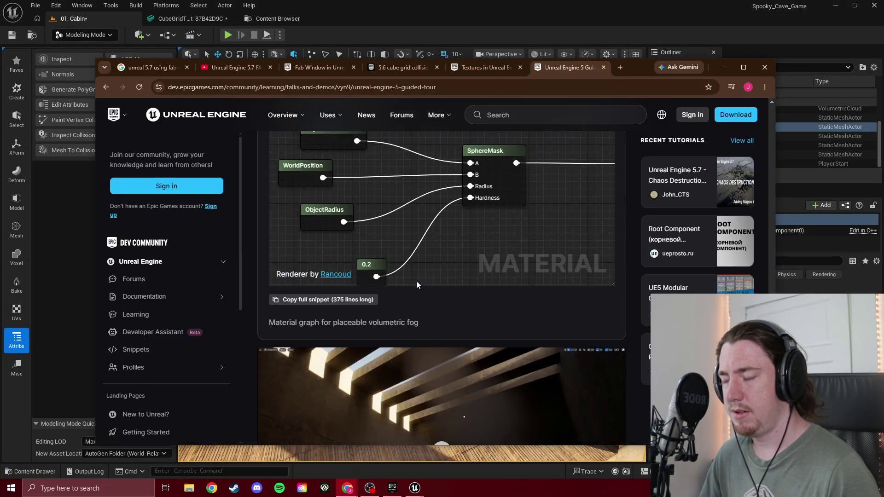
{"action": "scroll", "coordinate": [415, 281], "scroll_direction": "down", "scroll_amount": 7}
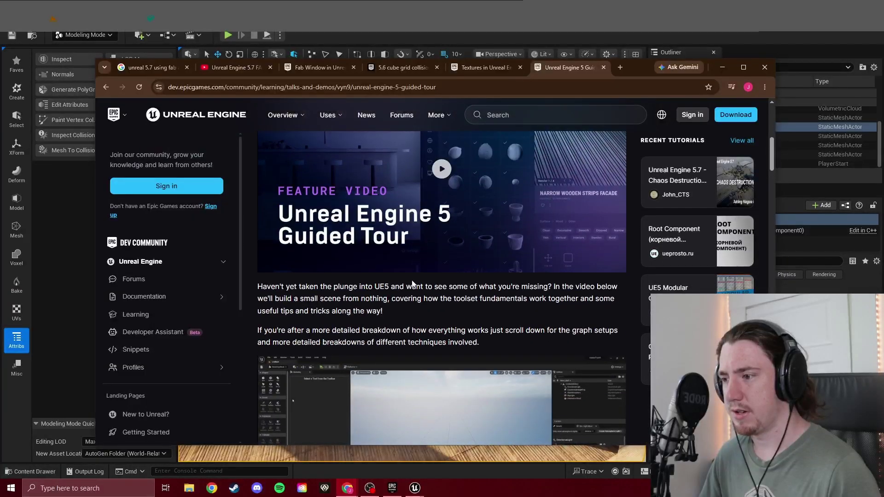
{"action": "scroll", "coordinate": [412, 280], "scroll_direction": "up", "scroll_amount": 2}
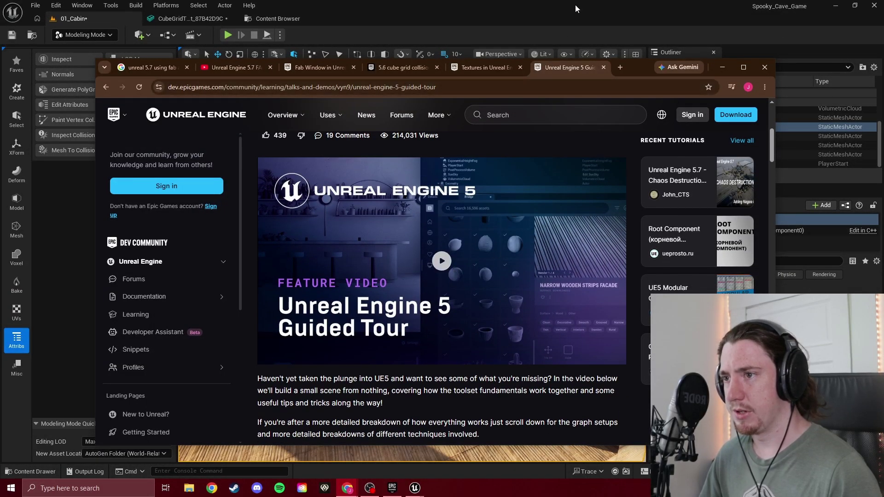
{"action": "left_click", "coordinate": [533, 4]}
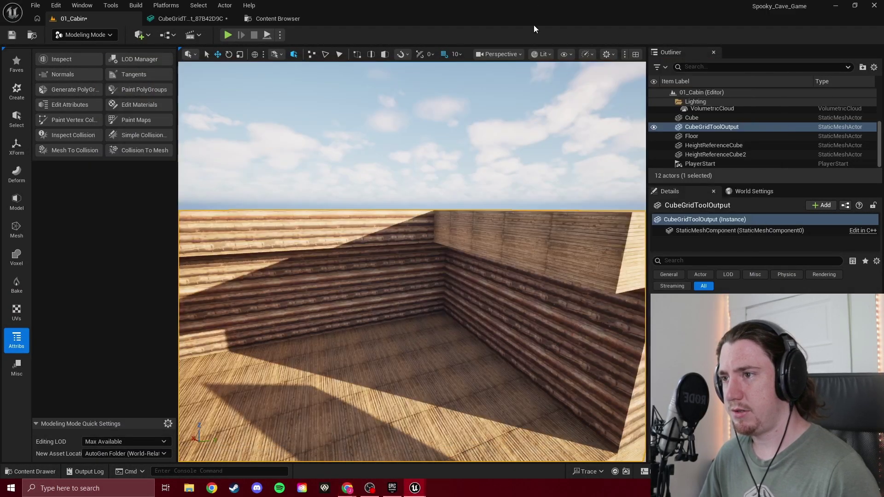
Inspect the cabin's log walls, overhead beam and floor, and review the Edit Materials slots and options for the mesh.
{"action": "right_click_drag", "start_coordinate": [448, 270], "coordinate": [470, 299]}
{"action": "key", "text": "s"}
{"action": "right_click_drag", "start_coordinate": [413, 263], "coordinate": [448, 272]}
{"action": "key", "text": "w"}
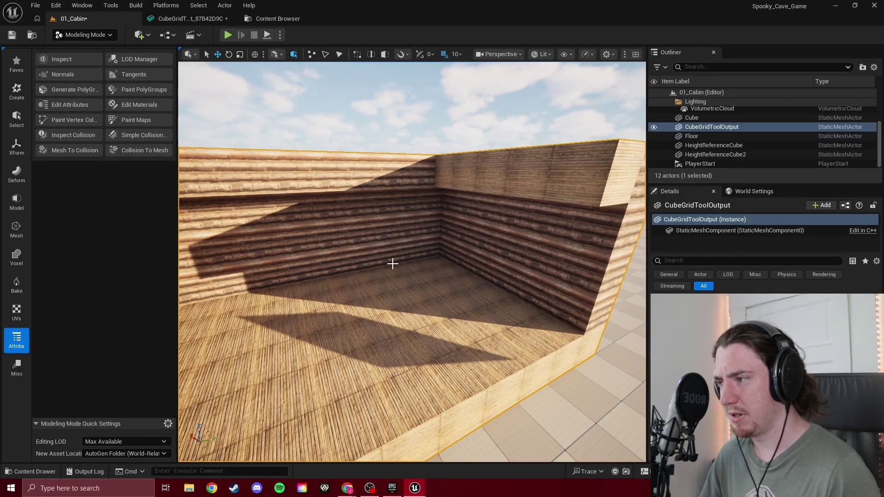
{"action": "key", "text": "s"}
{"action": "right_click_drag", "start_coordinate": [392, 263], "coordinate": [350, 284]}
{"action": "left_click", "coordinate": [143, 104]}
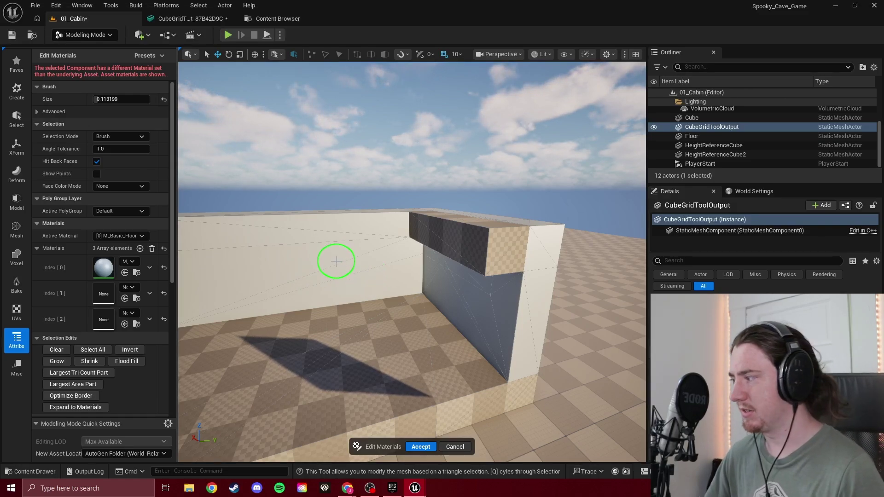
{"action": "scroll", "coordinate": [361, 272], "scroll_direction": "up", "scroll_amount": 5}
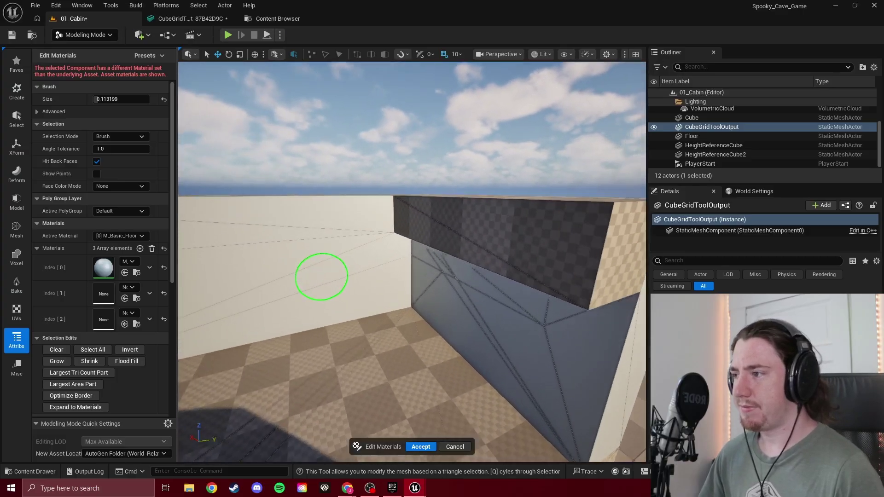
{"action": "key", "text": "d"}
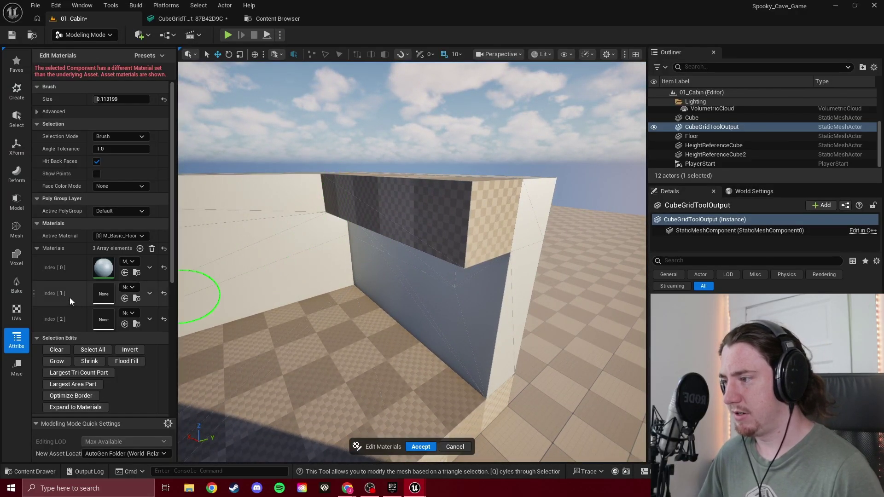
{"action": "scroll", "coordinate": [95, 321], "scroll_direction": "down", "scroll_amount": 4}
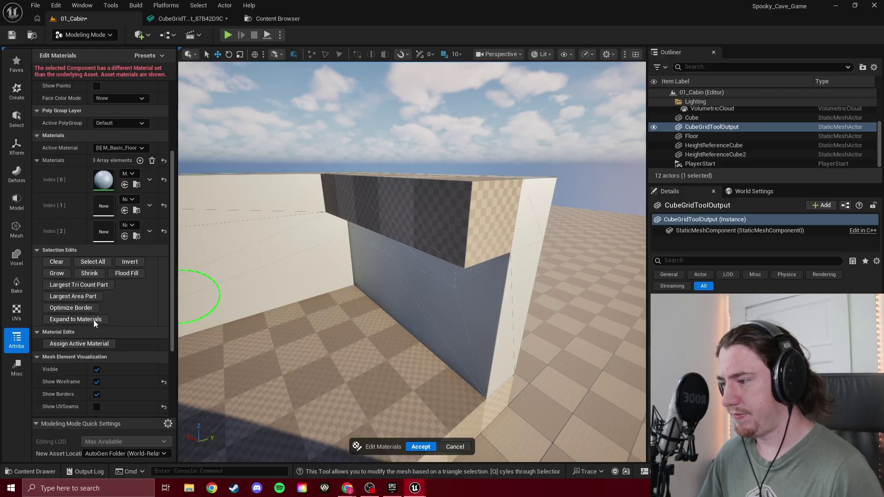
{"action": "scroll", "coordinate": [93, 320], "scroll_direction": "down", "scroll_amount": 4}
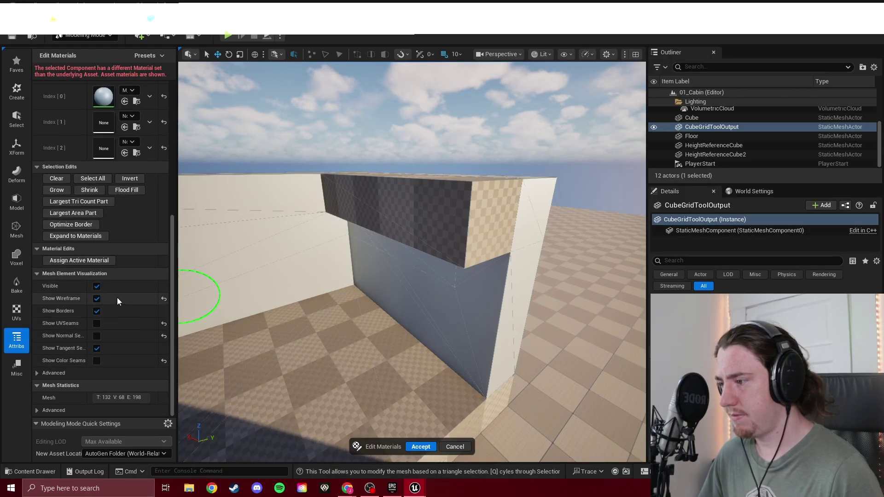
{"action": "scroll", "coordinate": [117, 298], "scroll_direction": "up", "scroll_amount": 8}
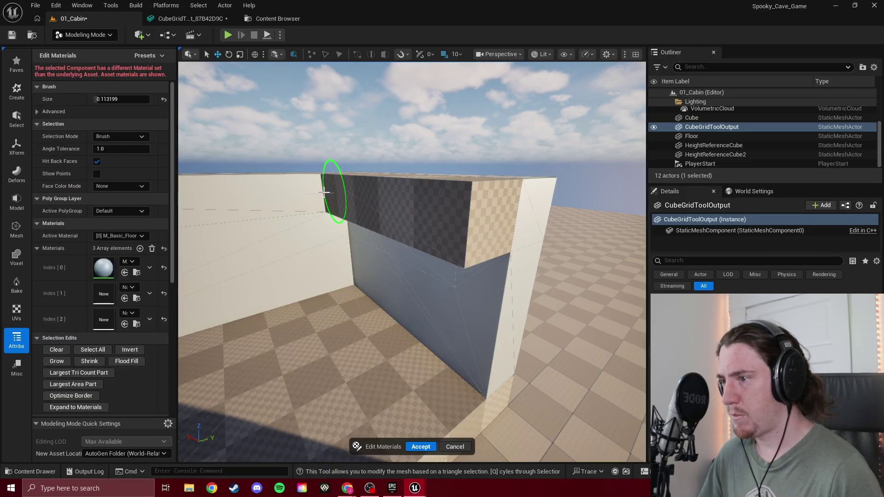
{"action": "mouse_move", "coordinate": [326, 194]}
{"action": "left_mouse_down"}
{"action": "mouse_move", "coordinate": [451, 191]}
{"action": "mouse_move", "coordinate": [468, 203]}
{"action": "mouse_move", "coordinate": [463, 185]}
{"action": "left_mouse_up"}
{"action": "mouse_move", "coordinate": [463, 178]}
{"action": "right_mouse_down"}
{"action": "mouse_move", "coordinate": [460, 148]}
{"action": "mouse_move", "coordinate": [447, 249]}
{"action": "mouse_move", "coordinate": [446, 230]}
{"action": "right_mouse_up"}
{"action": "left_click_drag", "start_coordinate": [353, 166], "coordinate": [426, 217]}
{"action": "mouse_move", "coordinate": [426, 217]}
{"action": "right_mouse_down"}
{"action": "mouse_move", "coordinate": [463, 198]}
{"action": "mouse_move", "coordinate": [464, 118]}
{"action": "mouse_move", "coordinate": [365, 234]}
{"action": "right_mouse_up"}
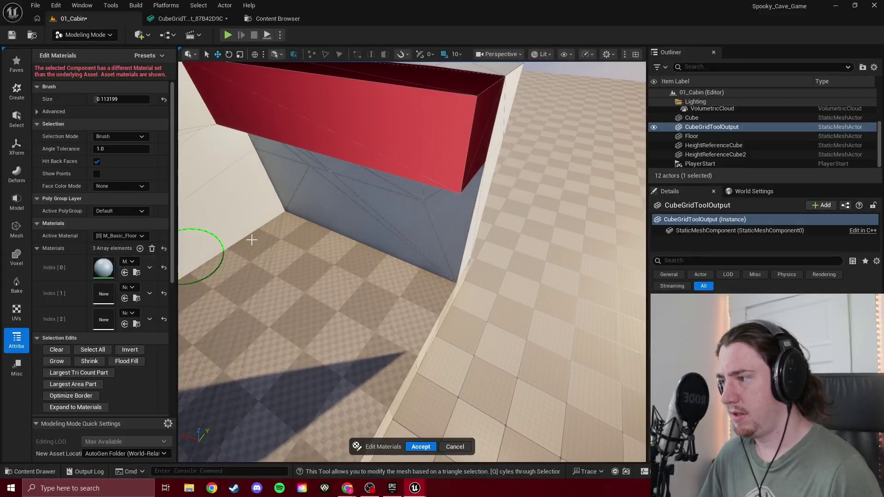
{"action": "right_click_drag", "start_coordinate": [250, 241], "coordinate": [204, 266]}
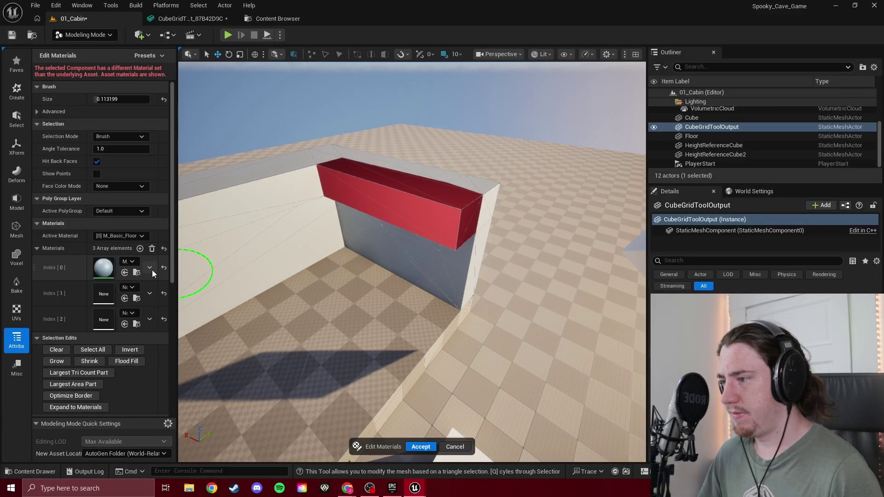
{"action": "left_click", "coordinate": [149, 294]}
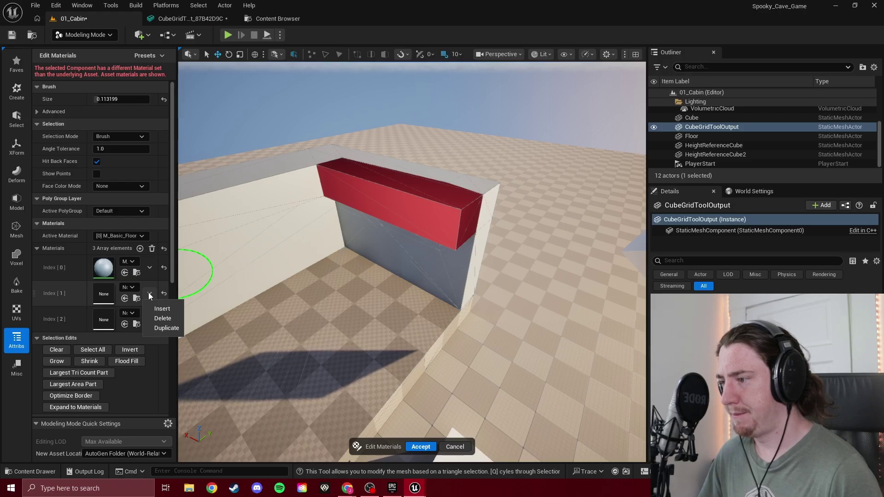
{"action": "left_click", "coordinate": [148, 293]}
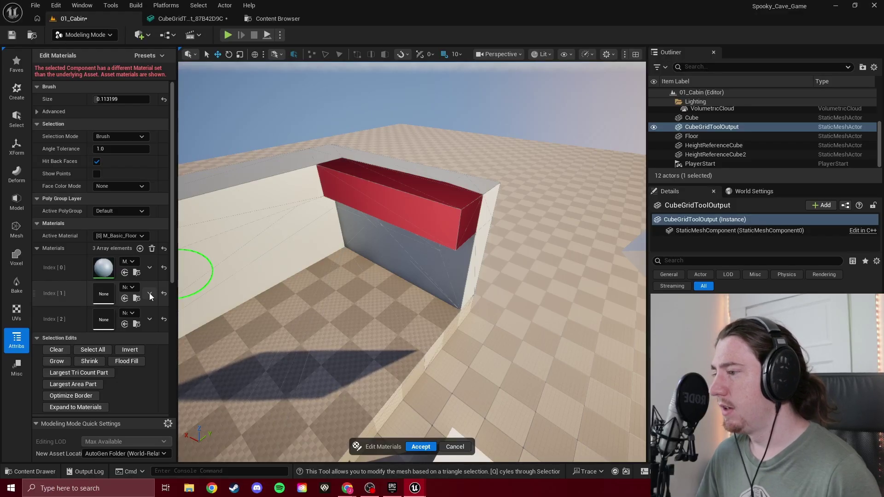
{"action": "left_click", "coordinate": [454, 447]}
Try to reassign the overhead beam in Edit Materials with active material [1] (none), brush-selecting its faces and accepting the edit.
{"action": "left_click", "coordinate": [143, 105]}
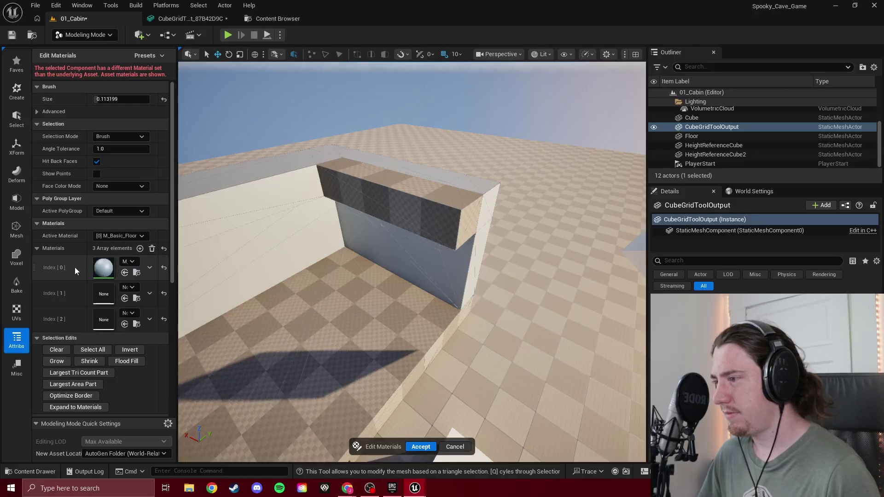
{"action": "left_click", "coordinate": [137, 235]}
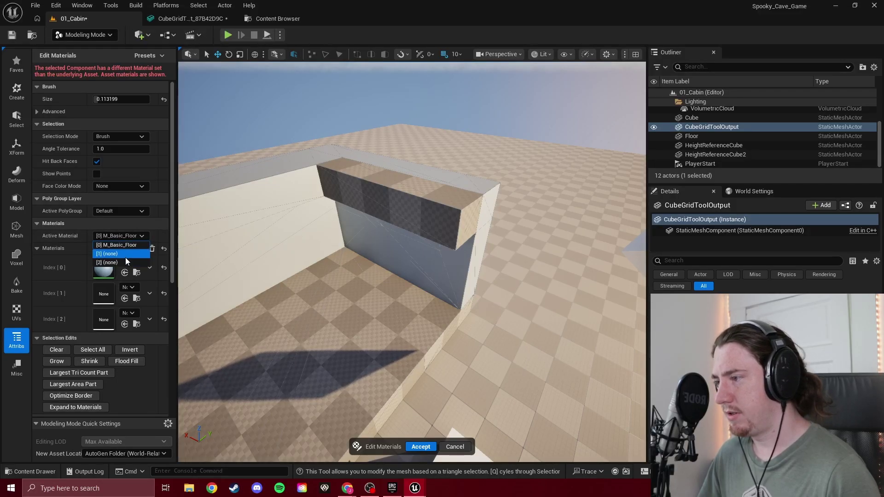
{"action": "left_click", "coordinate": [128, 254]}
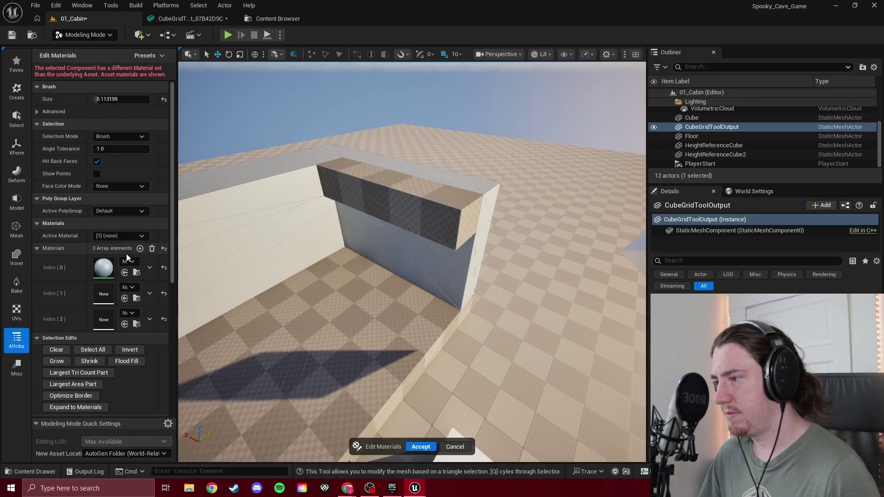
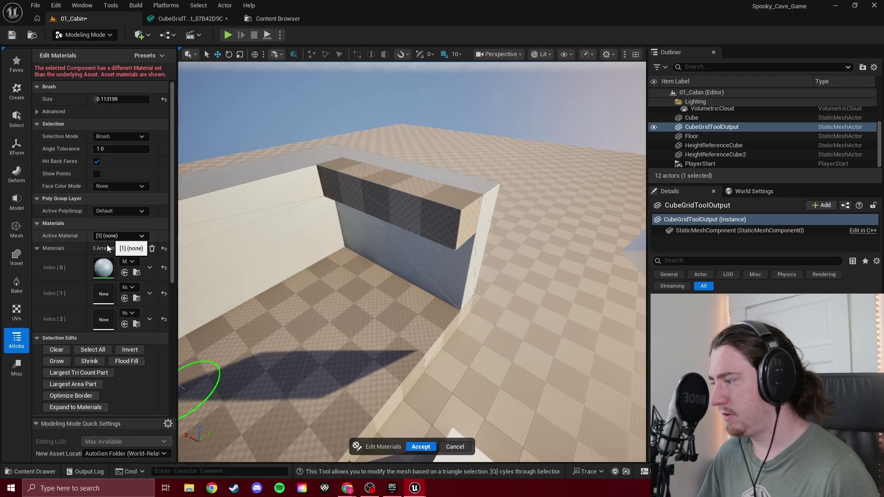
{"action": "scroll", "coordinate": [106, 248], "scroll_direction": "down", "scroll_amount": 5}
{"action": "scroll", "coordinate": [106, 255], "scroll_direction": "down", "scroll_amount": 2}
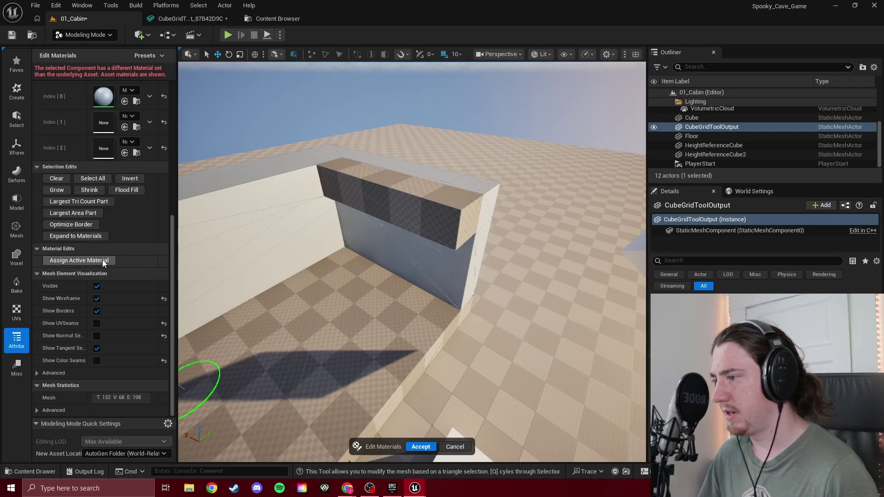
{"action": "scroll", "coordinate": [139, 242], "scroll_direction": "up", "scroll_amount": 4}
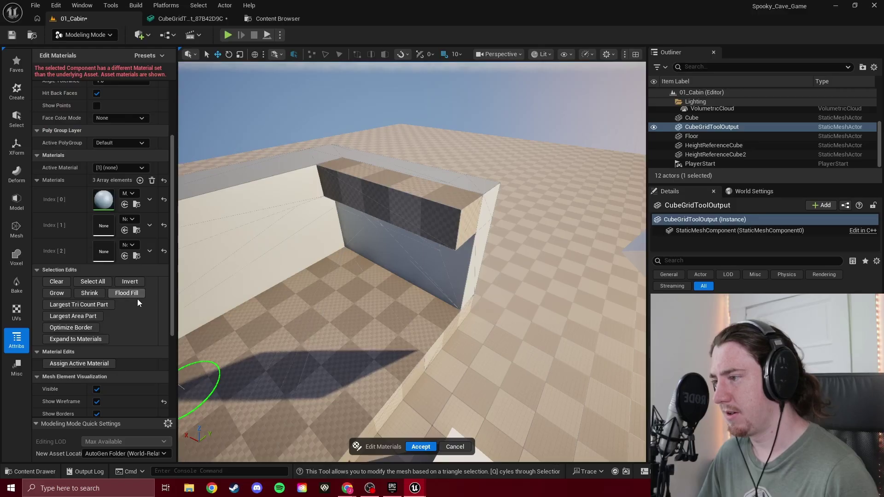
{"action": "left_click_drag", "start_coordinate": [338, 178], "coordinate": [403, 186]}
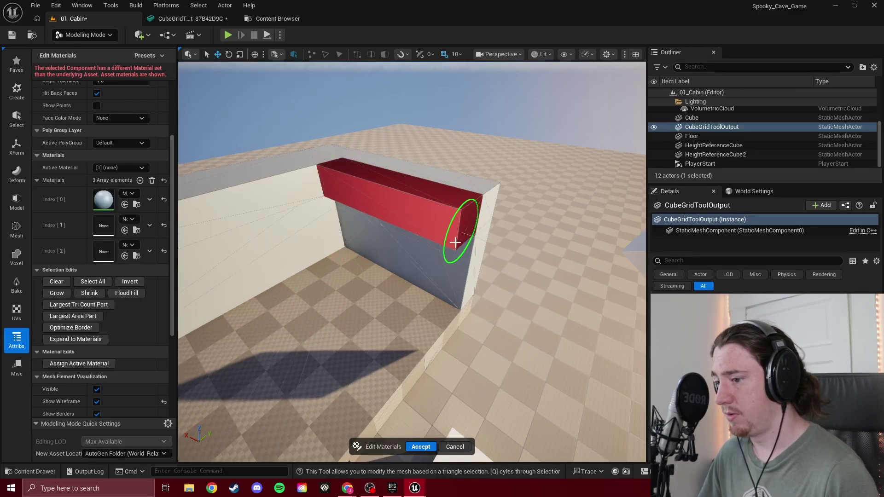
{"action": "key", "text": "Return"}
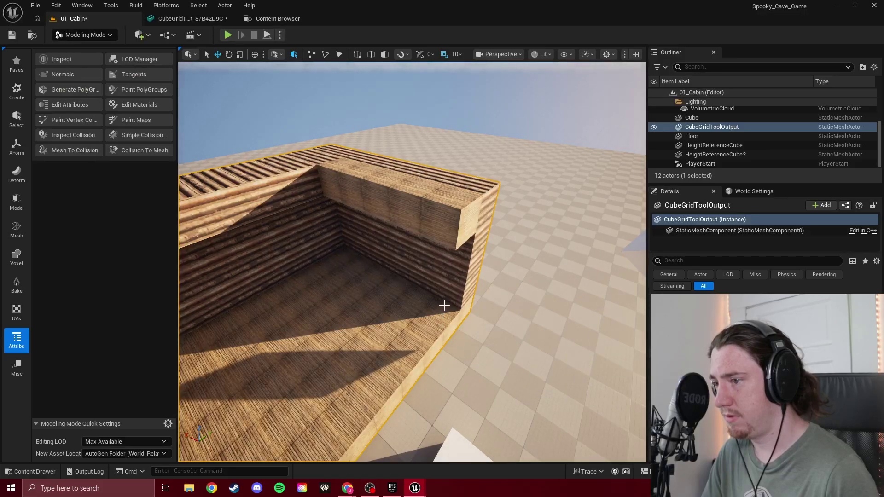
{"action": "right_click_drag", "start_coordinate": [456, 301], "coordinate": [456, 248]}
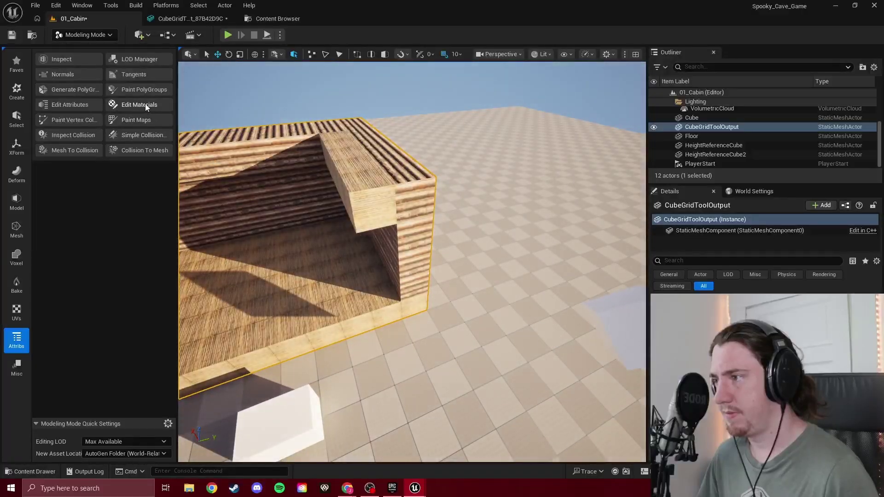
{"action": "left_click", "coordinate": [143, 104]}
{"action": "left_click_drag", "start_coordinate": [357, 122], "coordinate": [418, 251]}
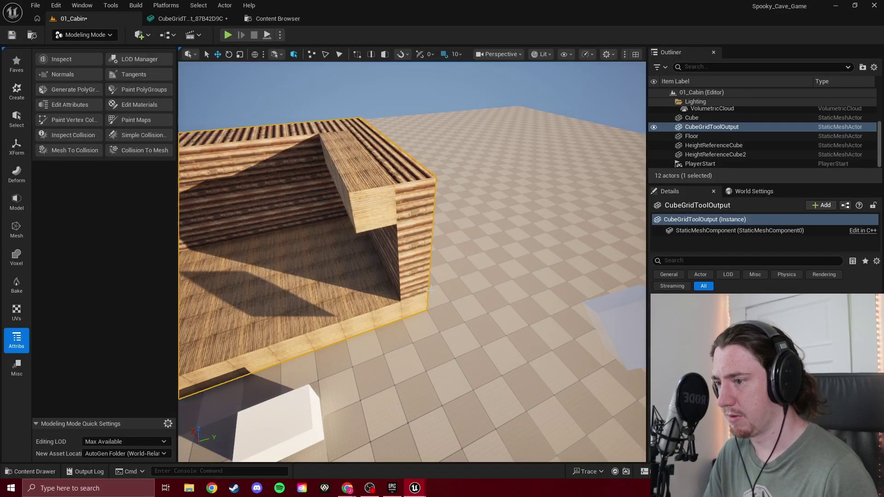
{"action": "right_click_drag", "start_coordinate": [415, 299], "coordinate": [418, 267]}
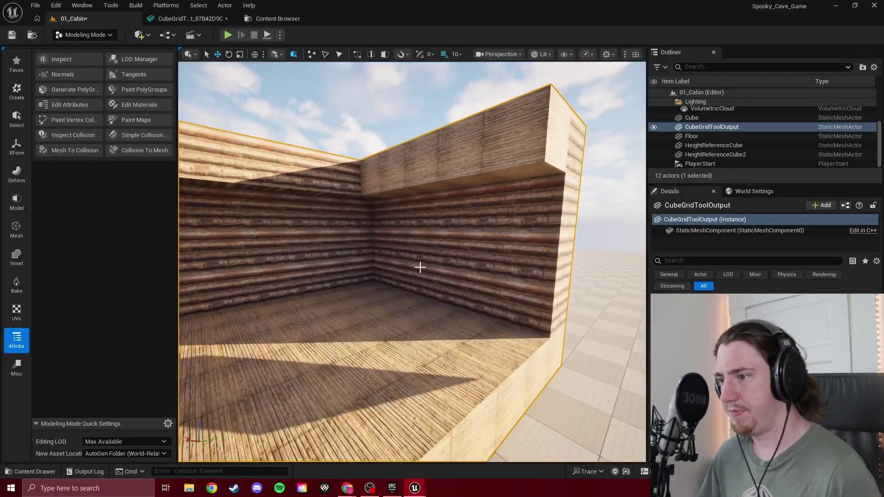
Reopen Edit Materials on the cabin mesh and put the MI_vlzhdbwdy Wooden Planks material into slot Index 1.
{"action": "left_click", "coordinate": [139, 105]}
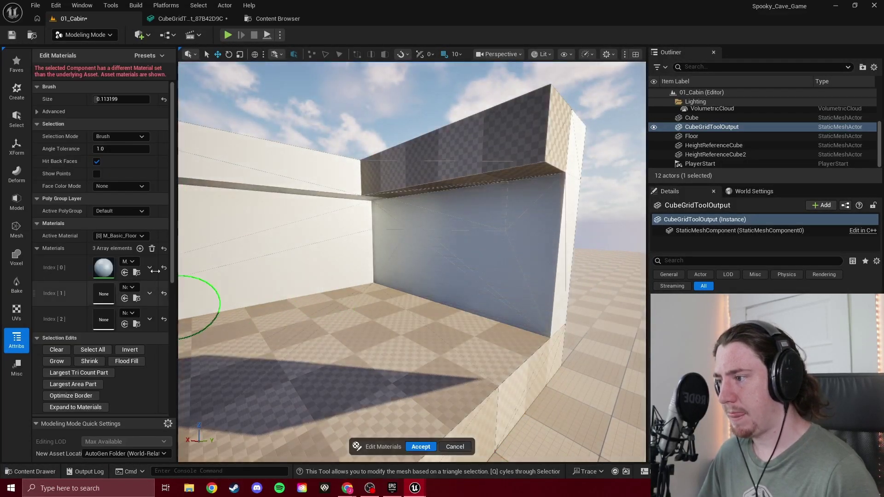
{"action": "left_click", "coordinate": [133, 235]}
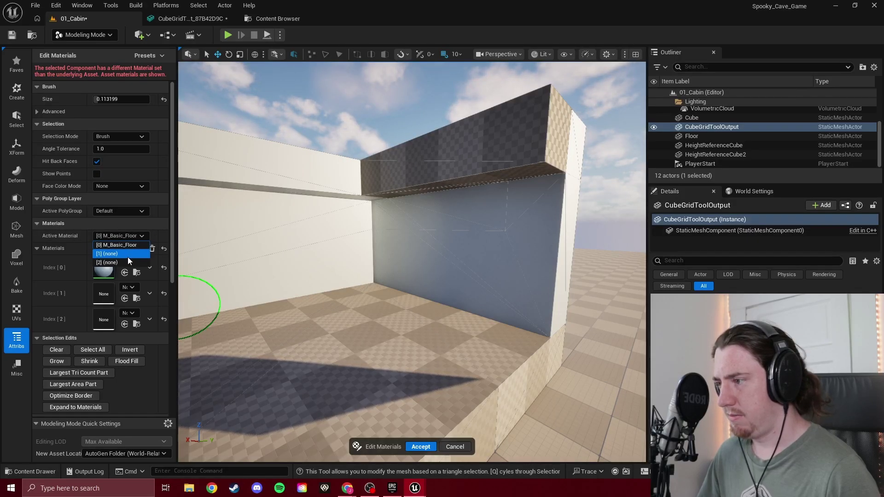
{"action": "left_click", "coordinate": [157, 232]}
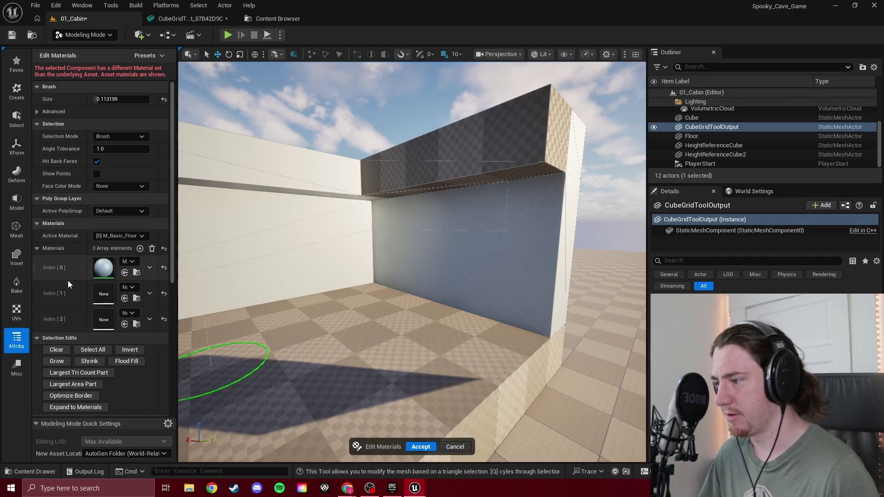
{"action": "key", "text": "ctrl+space"}
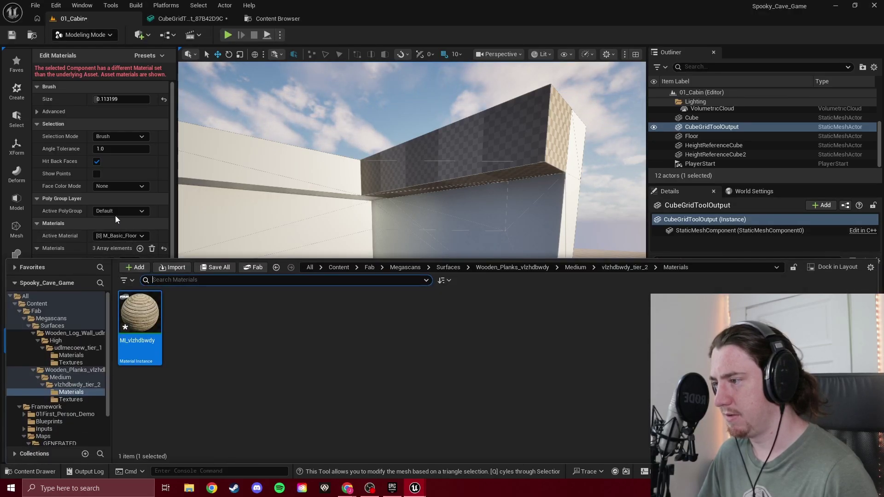
{"action": "scroll", "coordinate": [115, 216], "scroll_direction": "down", "scroll_amount": 4}
{"action": "left_click_drag", "start_coordinate": [140, 318], "coordinate": [106, 206]}
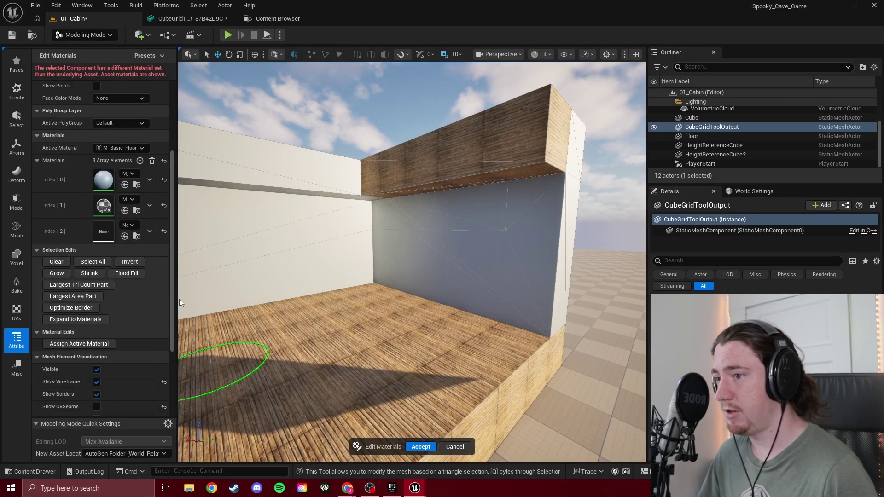
Put the wooden log wall material from the udlmecoew_tier_1 Materials folder into slot Index 0.
{"action": "key", "text": "ctrl+space"}
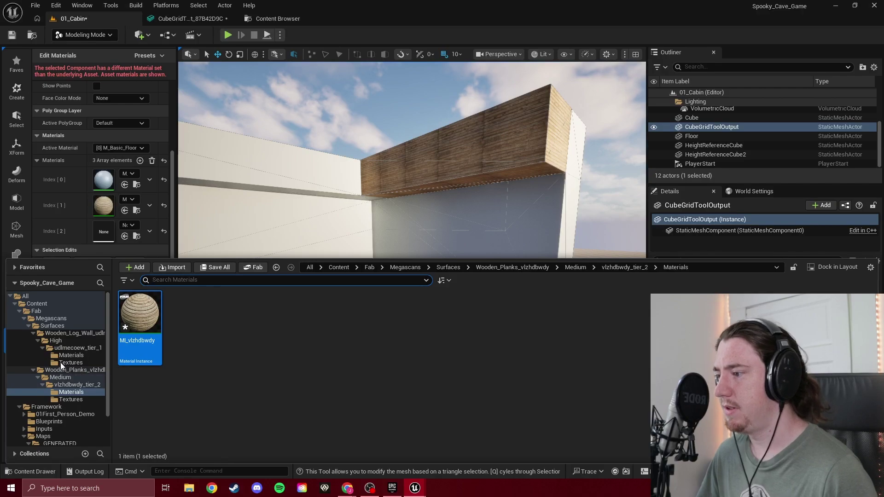
{"action": "left_click", "coordinate": [76, 348]}
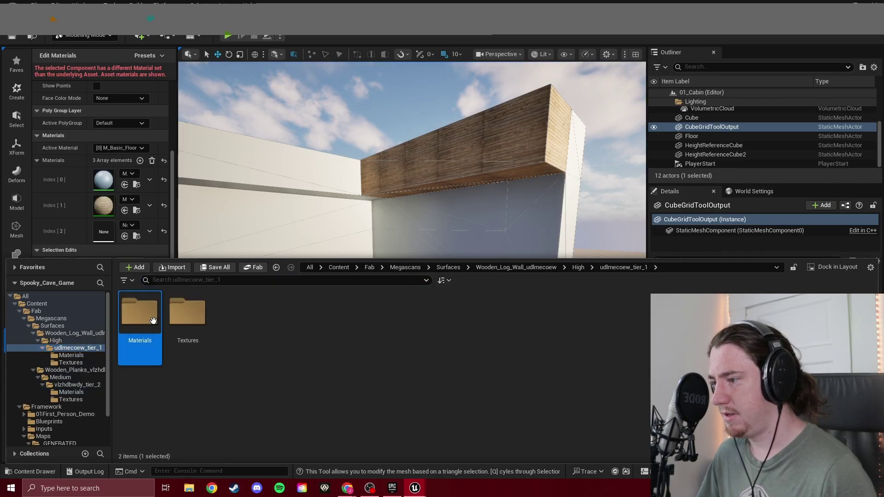
{"action": "double_click", "coordinate": [143, 318]}
{"action": "left_click_drag", "start_coordinate": [143, 318], "coordinate": [110, 185]}
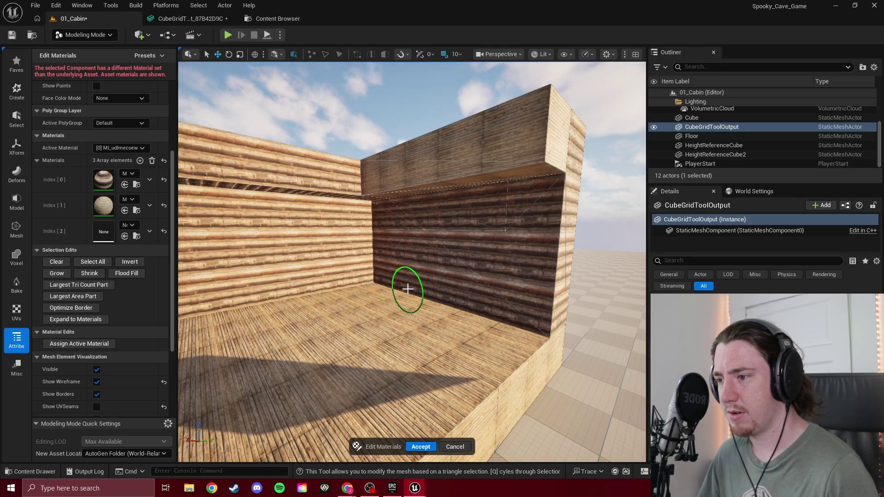
Set the active material to [0] MI_udlmecoew, brush-select the overhead beam's faces, and accept the material edits.
{"action": "left_click", "coordinate": [129, 148]}
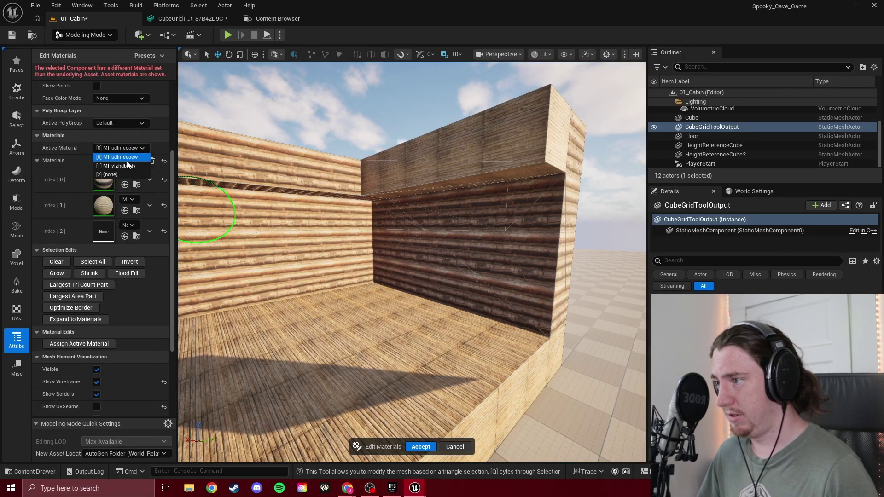
{"action": "left_click", "coordinate": [129, 168]}
{"action": "right_click_drag", "start_coordinate": [340, 178], "coordinate": [352, 138]}
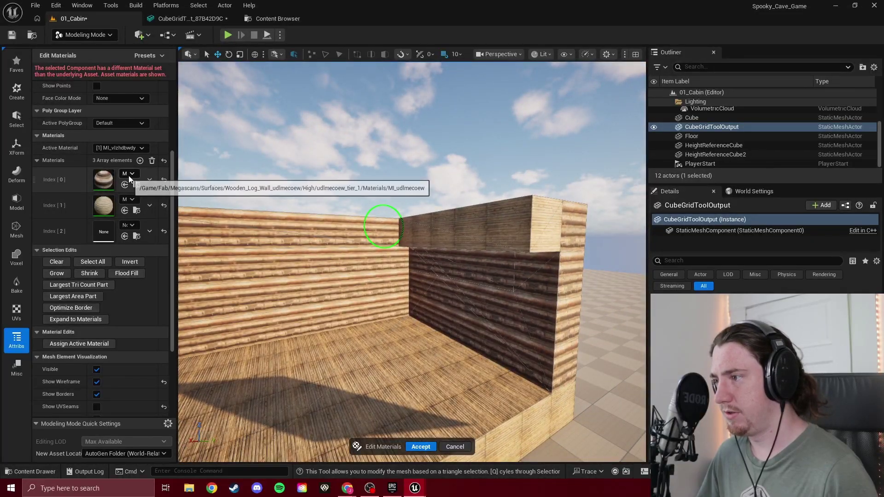
{"action": "left_click", "coordinate": [137, 148]}
{"action": "left_click", "coordinate": [133, 158]}
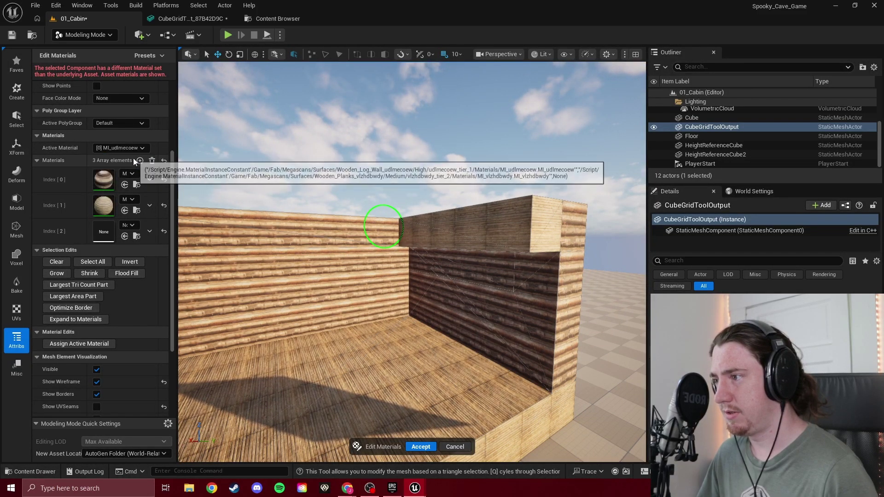
{"action": "mouse_move", "coordinate": [347, 220]}
{"action": "right_mouse_down"}
{"action": "mouse_move", "coordinate": [340, 214]}
{"action": "mouse_move", "coordinate": [346, 220]}
{"action": "right_mouse_up"}
{"action": "mouse_move", "coordinate": [347, 220]}
{"action": "left_mouse_down"}
{"action": "mouse_move", "coordinate": [380, 240]}
{"action": "mouse_move", "coordinate": [475, 253]}
{"action": "left_mouse_up"}
{"action": "right_click_drag", "start_coordinate": [494, 263], "coordinate": [415, 252]}
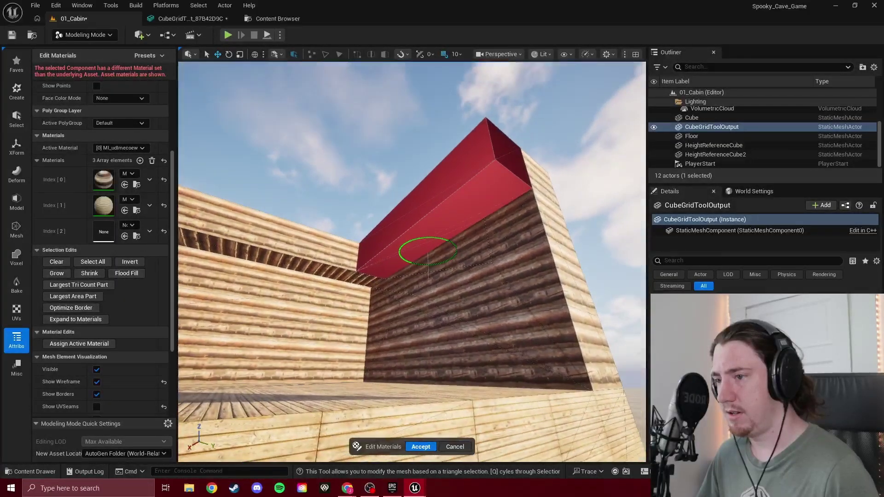
{"action": "left_click", "coordinate": [421, 447]}
Brush-select the inner, end and underside faces of the overhead beam with the adjoining back strip, and assign active material [0] MI_udlmecoew.
{"action": "right_click_drag", "start_coordinate": [422, 446], "coordinate": [368, 414]}
{"action": "left_click", "coordinate": [139, 105]}
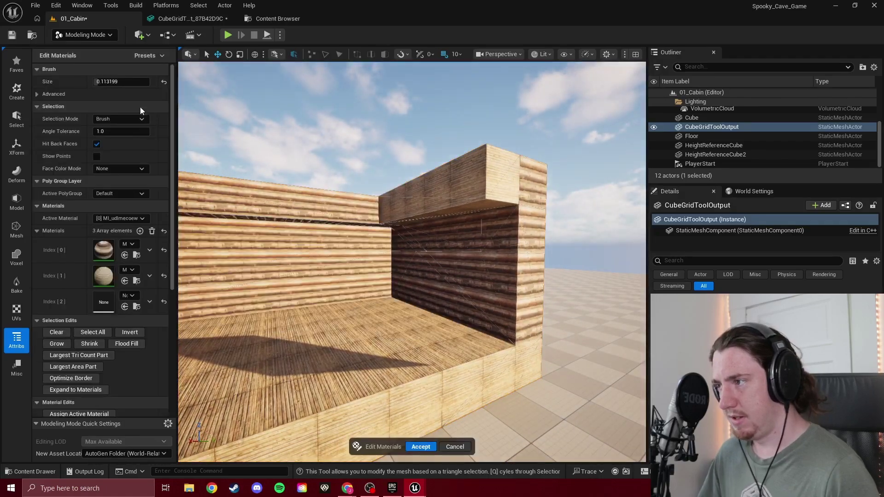
{"action": "left_click", "coordinate": [144, 217]}
{"action": "left_click", "coordinate": [117, 227]}
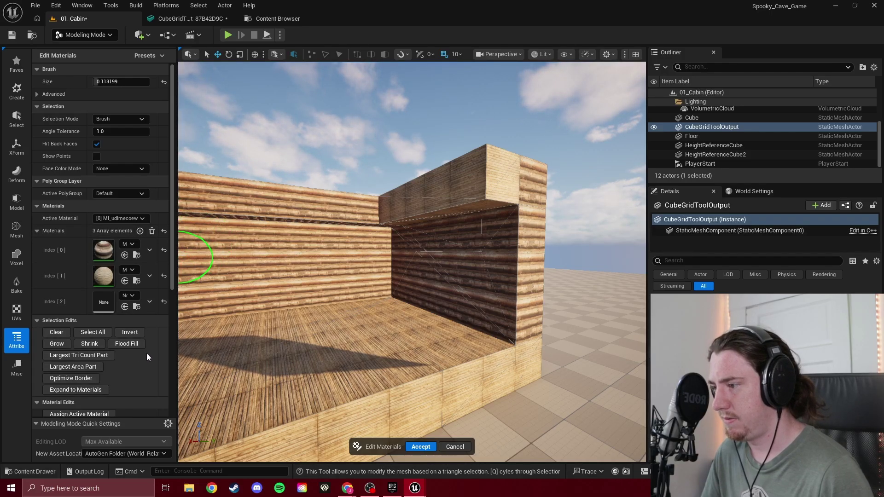
{"action": "scroll", "coordinate": [148, 353], "scroll_direction": "down", "scroll_amount": 2}
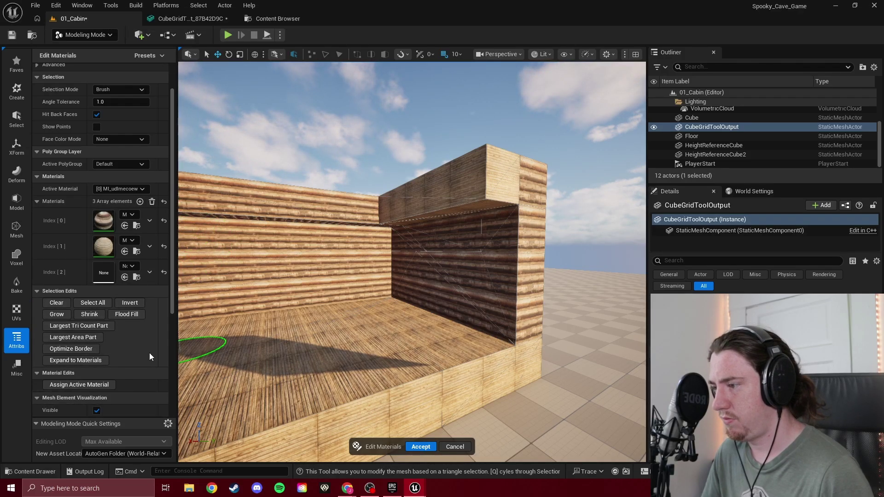
{"action": "left_click_drag", "start_coordinate": [389, 202], "coordinate": [423, 194]}
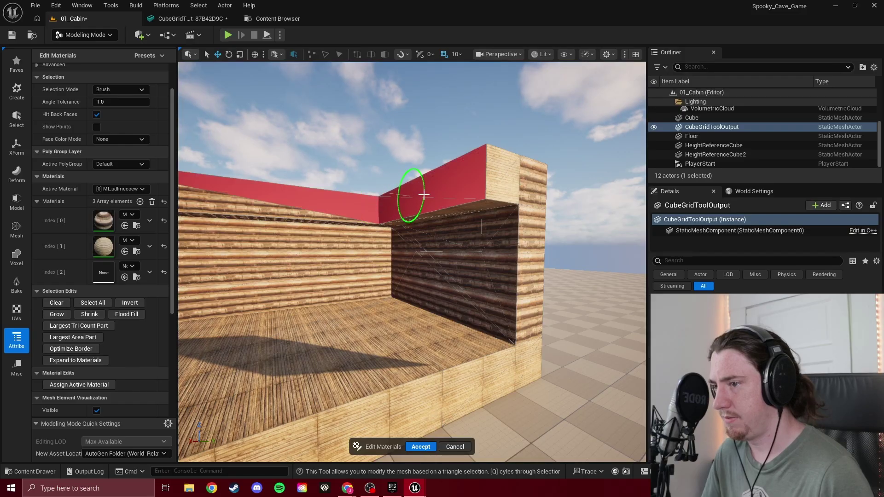
{"action": "mouse_move", "coordinate": [482, 179]}
{"action": "left_mouse_down"}
{"action": "mouse_move", "coordinate": [487, 162]}
{"action": "mouse_move", "coordinate": [479, 186]}
{"action": "left_mouse_up"}
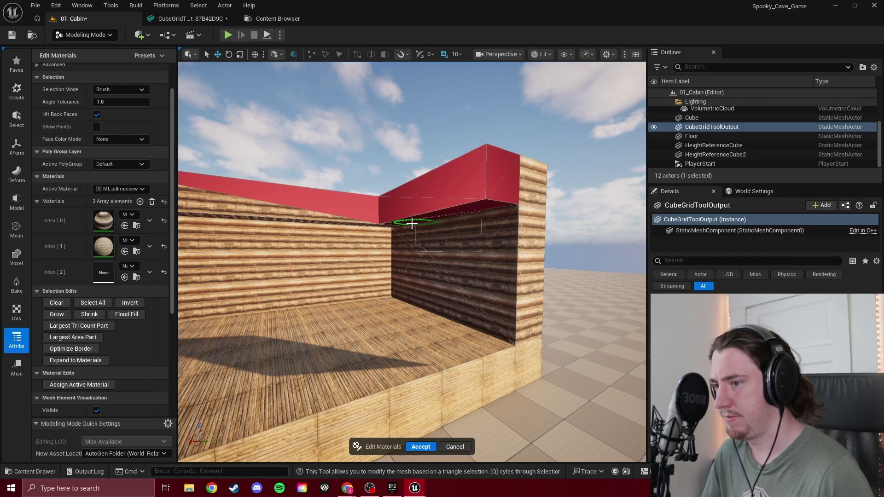
{"action": "left_click", "coordinate": [99, 385]}
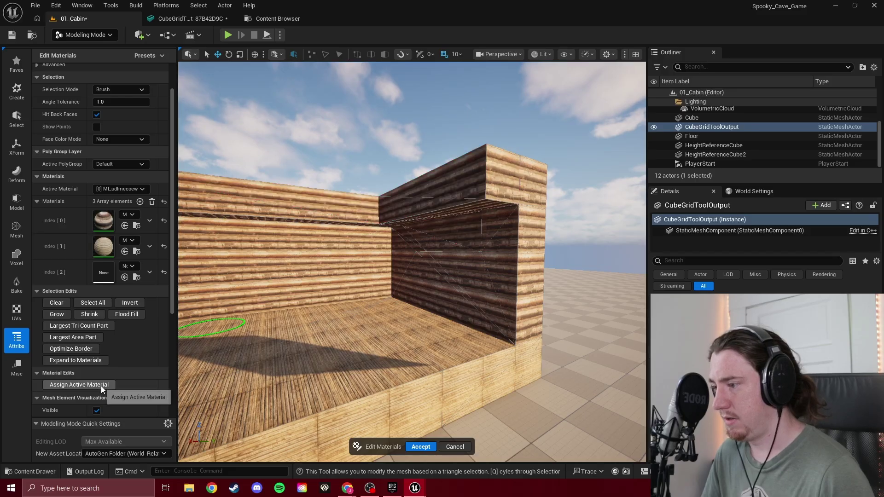
Brush-select the top faces of the wall above the overhead beam and assign the MI_udlmecoew log material.
{"action": "mouse_move", "coordinate": [416, 331]}
{"action": "right_mouse_down"}
{"action": "mouse_move", "coordinate": [456, 446]}
{"action": "mouse_move", "coordinate": [444, 306]}
{"action": "right_mouse_up"}
{"action": "left_click", "coordinate": [416, 249]}
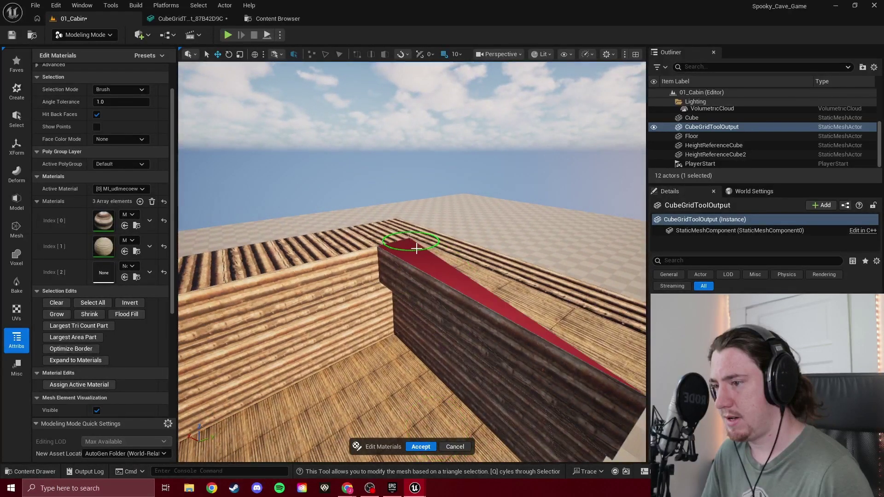
{"action": "left_click_drag", "start_coordinate": [417, 249], "coordinate": [561, 306]}
{"action": "left_click", "coordinate": [87, 385]}
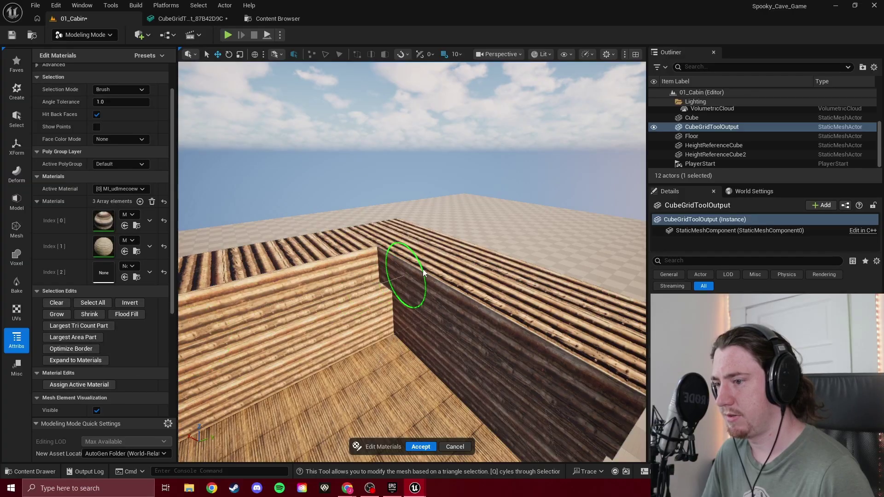
Try assigning the MI_udlmecoew log material to brush-selected cabin floor faces, and undo the assignment.
{"action": "mouse_move", "coordinate": [423, 269]}
{"action": "right_mouse_down"}
{"action": "mouse_move", "coordinate": [414, 182]}
{"action": "mouse_move", "coordinate": [449, 128]}
{"action": "mouse_move", "coordinate": [415, 150]}
{"action": "mouse_move", "coordinate": [385, 142]}
{"action": "mouse_move", "coordinate": [405, 92]}
{"action": "mouse_move", "coordinate": [396, 111]}
{"action": "mouse_move", "coordinate": [503, 105]}
{"action": "mouse_move", "coordinate": [474, 124]}
{"action": "mouse_move", "coordinate": [428, 233]}
{"action": "mouse_move", "coordinate": [391, 180]}
{"action": "mouse_move", "coordinate": [336, 166]}
{"action": "mouse_move", "coordinate": [535, 197]}
{"action": "mouse_move", "coordinate": [506, 184]}
{"action": "mouse_move", "coordinate": [483, 197]}
{"action": "right_mouse_up"}
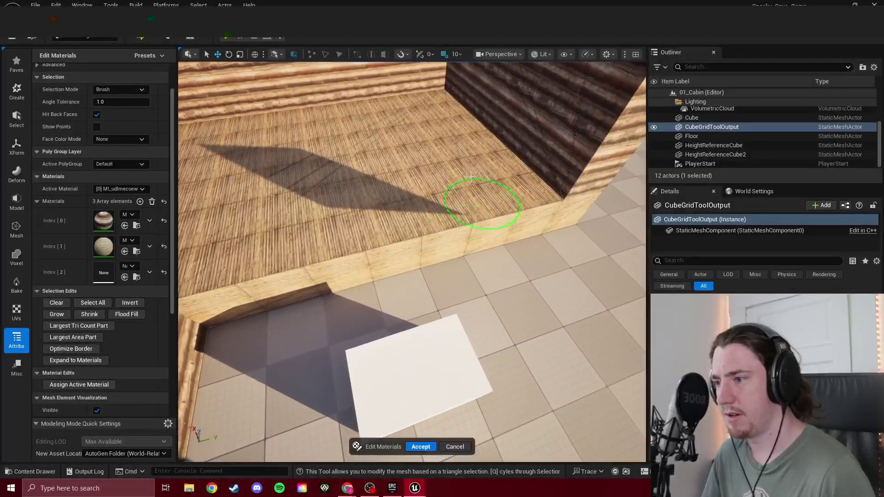
{"action": "mouse_move", "coordinate": [484, 198]}
{"action": "left_mouse_down"}
{"action": "mouse_move", "coordinate": [407, 183]}
{"action": "mouse_move", "coordinate": [389, 120]}
{"action": "left_mouse_up"}
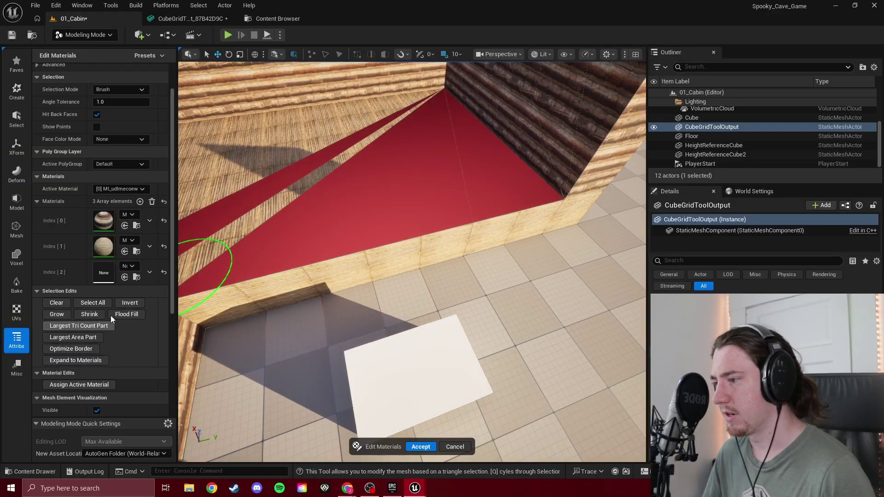
{"action": "left_click", "coordinate": [92, 384]}
{"action": "mouse_move", "coordinate": [355, 207]}
{"action": "right_mouse_down"}
{"action": "mouse_move", "coordinate": [413, 273]}
{"action": "mouse_move", "coordinate": [413, 306]}
{"action": "mouse_move", "coordinate": [418, 203]}
{"action": "mouse_move", "coordinate": [375, 191]}
{"action": "right_mouse_up"}
{"action": "key", "text": "ctrl+z"}
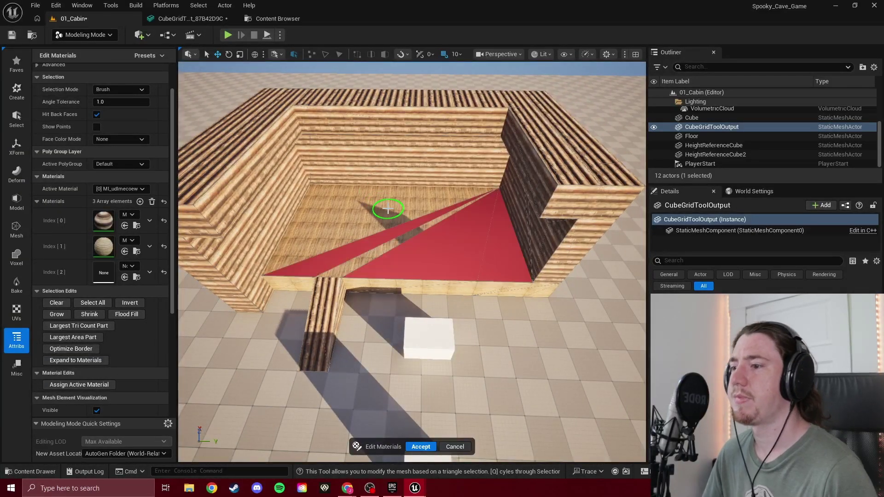
Extend the brush selection across the cabin floor and assign it active material [1] MI_vlzhdbwdy.
{"action": "left_click_drag", "start_coordinate": [394, 283], "coordinate": [379, 232]}
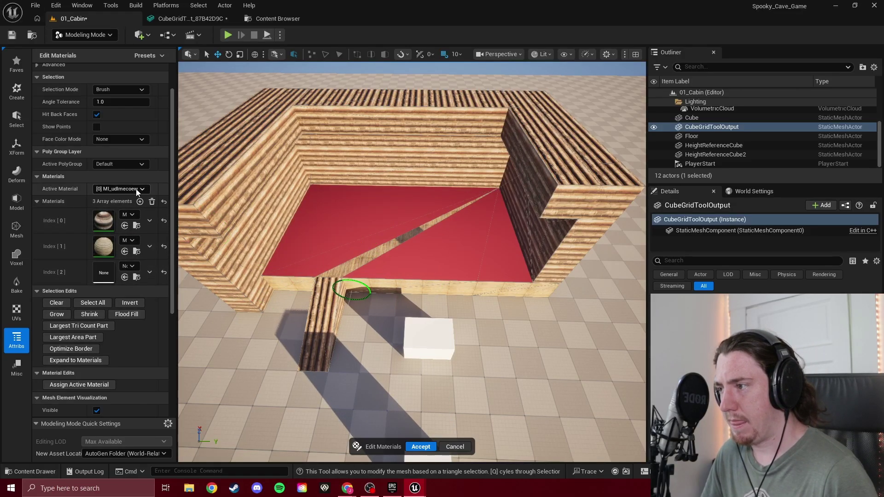
{"action": "left_click", "coordinate": [124, 203]}
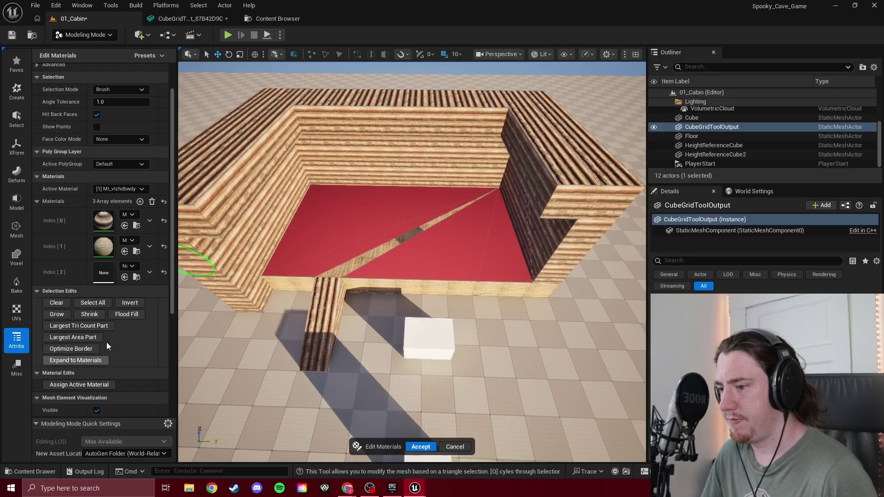
{"action": "left_click", "coordinate": [90, 384]}
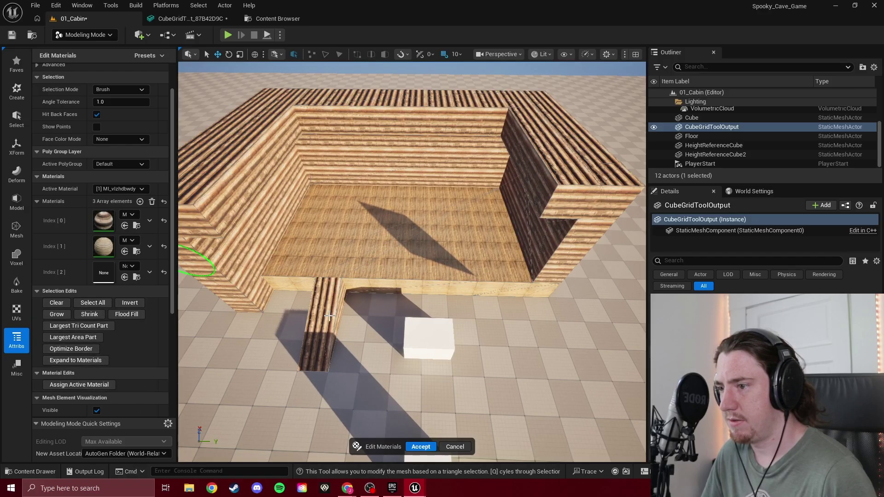
Brush-select the faces of the entrance ramp and assign them the MI_vlzhdbwdy Wooden Planks material.
{"action": "left_click_drag", "start_coordinate": [326, 297], "coordinate": [318, 343]}
{"action": "mouse_move", "coordinate": [317, 343]}
{"action": "right_mouse_down"}
{"action": "mouse_move", "coordinate": [365, 340]}
{"action": "mouse_move", "coordinate": [409, 298]}
{"action": "right_mouse_up"}
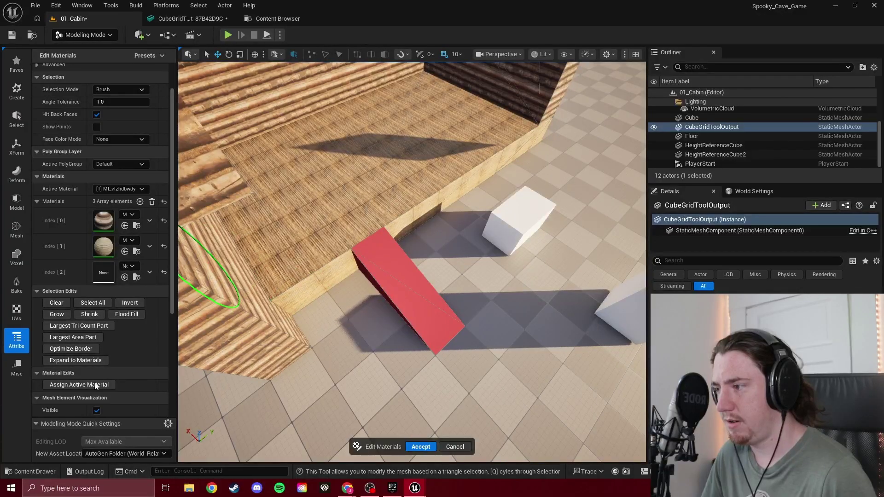
{"action": "left_click", "coordinate": [96, 385]}
{"action": "right_click_drag", "start_coordinate": [404, 273], "coordinate": [381, 242]}
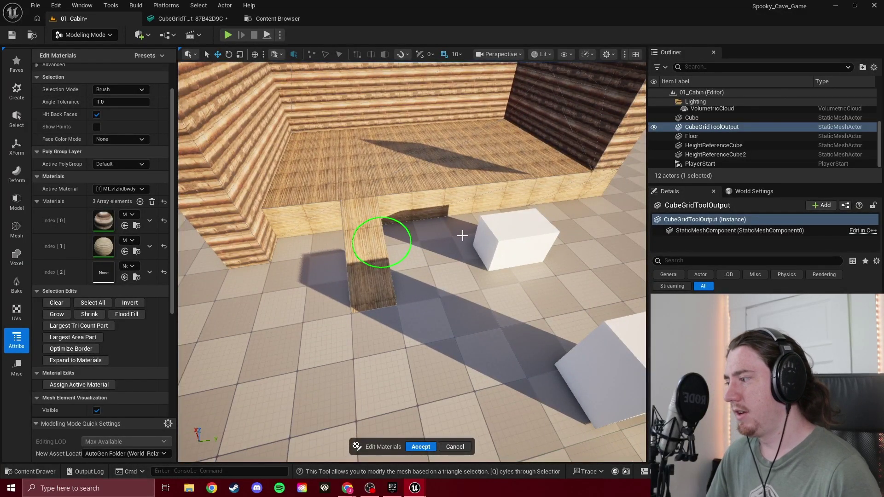
Inspect the cabin's walls, beam, floor and ramp from inside and outside to check the assigned materials.
{"action": "right_click_drag", "start_coordinate": [462, 235], "coordinate": [488, 178]}
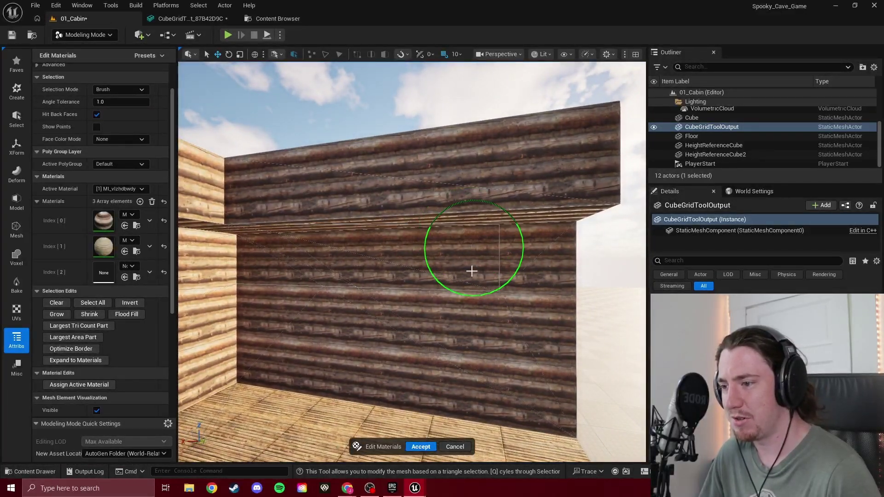
{"action": "mouse_move", "coordinate": [472, 271]}
{"action": "right_mouse_down"}
{"action": "mouse_move", "coordinate": [477, 258]}
{"action": "mouse_move", "coordinate": [475, 273]}
{"action": "mouse_move", "coordinate": [458, 271]}
{"action": "mouse_move", "coordinate": [458, 295]}
{"action": "right_mouse_up"}
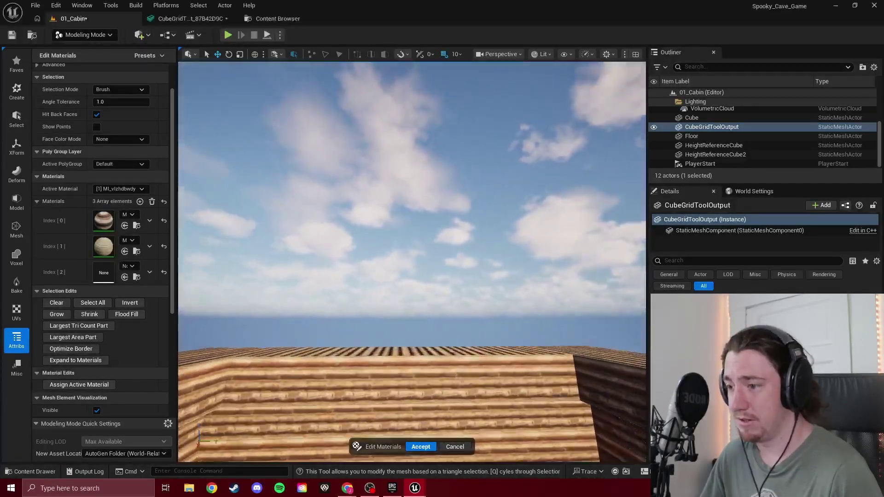
{"action": "right_click_drag", "start_coordinate": [408, 258], "coordinate": [408, 310]}
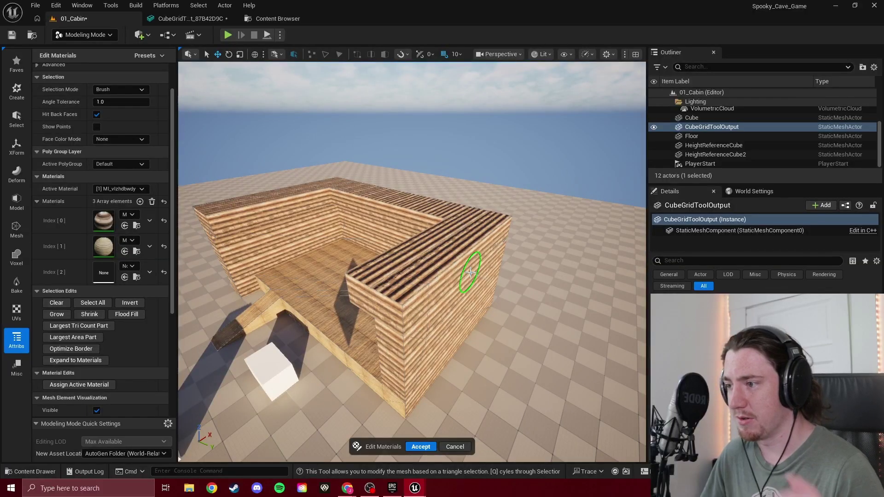
{"action": "mouse_move", "coordinate": [225, 311]}
{"action": "right_mouse_down"}
{"action": "mouse_move", "coordinate": [397, 286]}
{"action": "mouse_move", "coordinate": [474, 293]}
{"action": "right_mouse_up"}
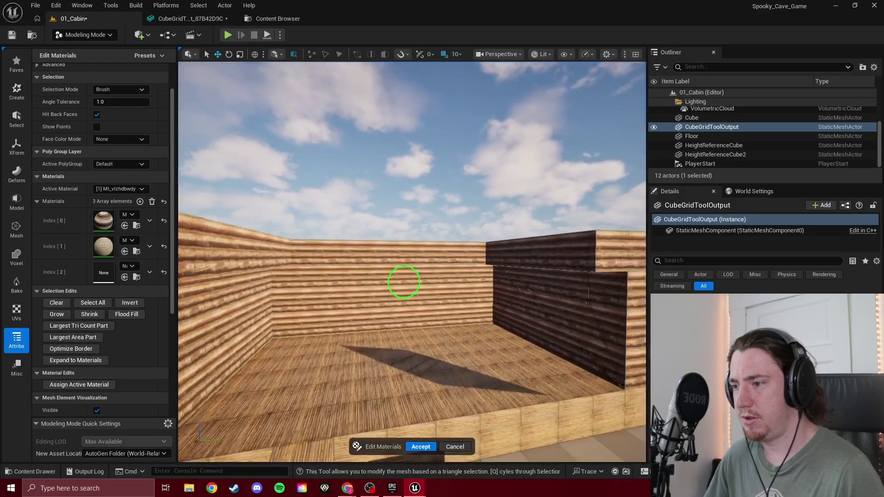
{"action": "right_click_drag", "start_coordinate": [403, 282], "coordinate": [393, 229]}
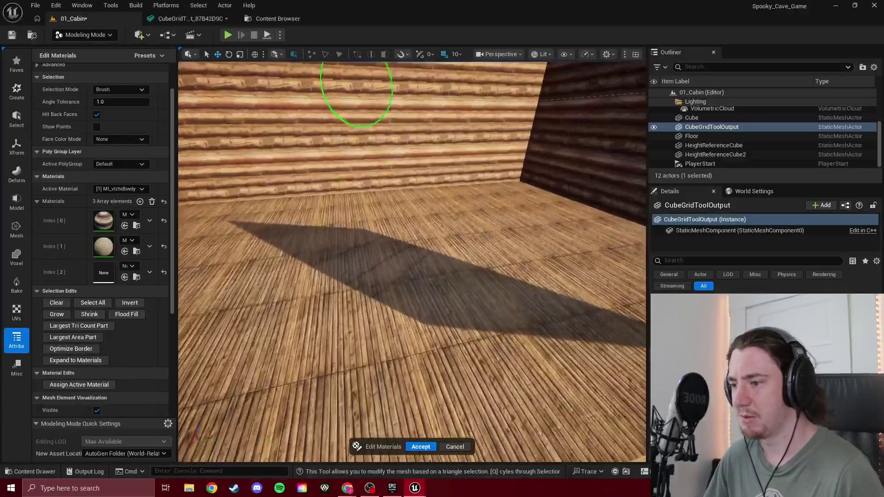
{"action": "key", "text": "f"}
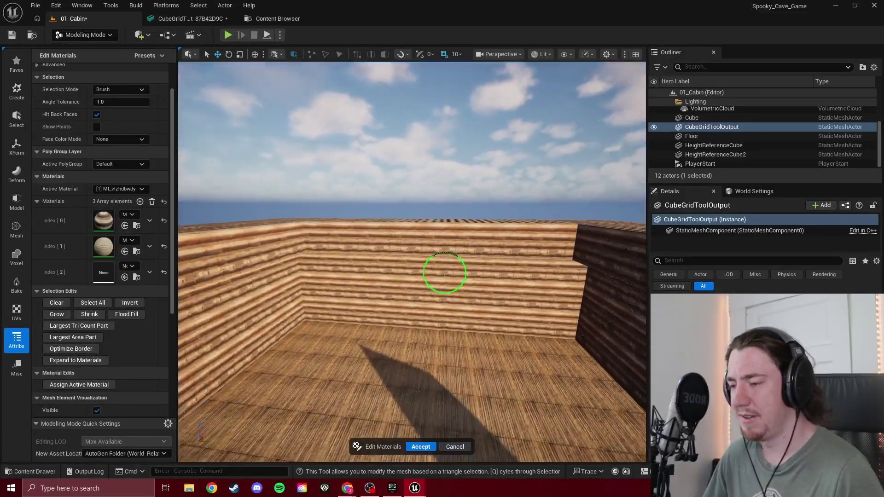
{"action": "scroll", "coordinate": [413, 203], "scroll_direction": "down", "scroll_amount": 5}
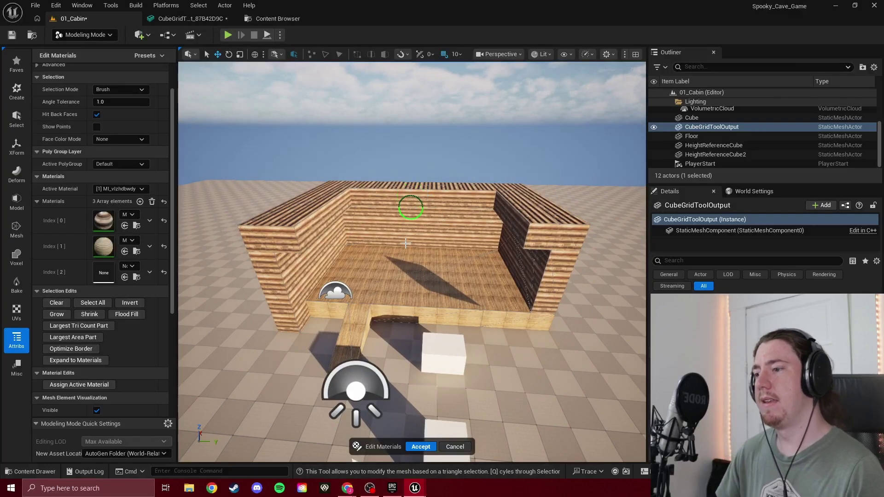
{"action": "mouse_move", "coordinate": [395, 284]}
{"action": "right_mouse_down"}
{"action": "mouse_move", "coordinate": [348, 367]}
{"action": "mouse_move", "coordinate": [345, 322]}
{"action": "mouse_move", "coordinate": [373, 299]}
{"action": "mouse_move", "coordinate": [352, 288]}
{"action": "mouse_move", "coordinate": [377, 279]}
{"action": "right_mouse_up"}
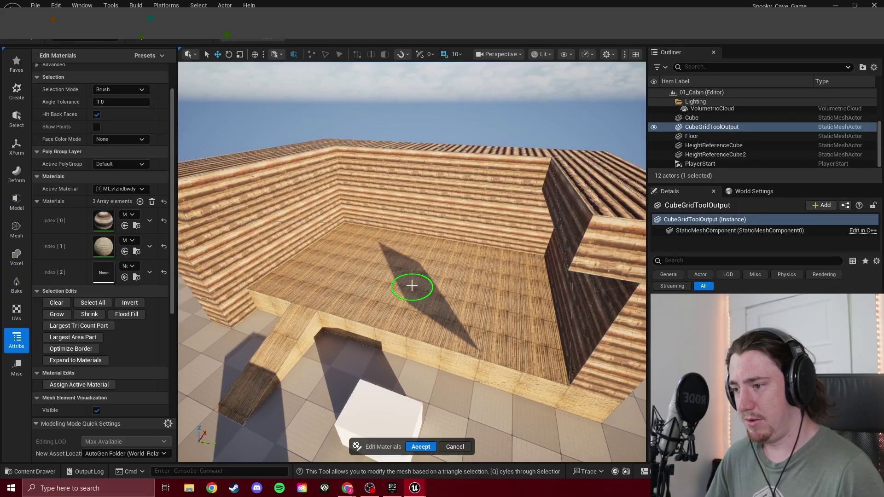
{"action": "right_click_drag", "start_coordinate": [412, 286], "coordinate": [417, 252]}
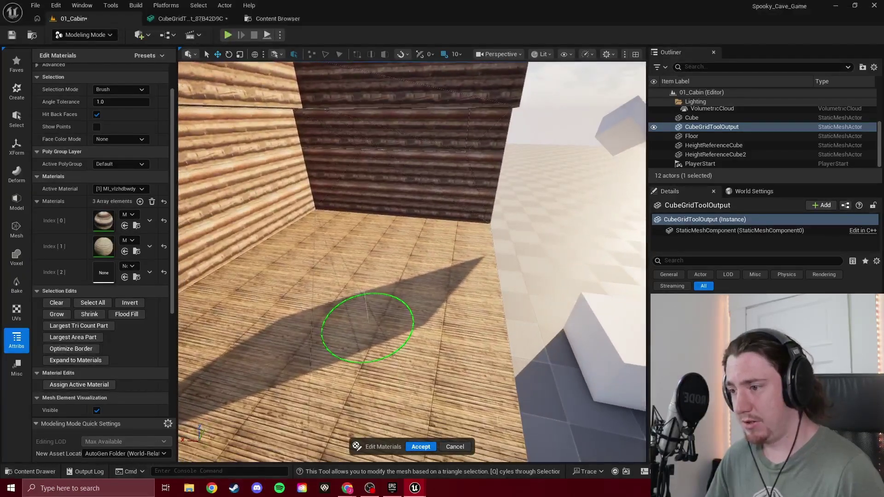
{"action": "mouse_move", "coordinate": [367, 327]}
{"action": "right_mouse_down"}
{"action": "mouse_move", "coordinate": [400, 290]}
{"action": "mouse_move", "coordinate": [395, 300]}
{"action": "right_mouse_up"}
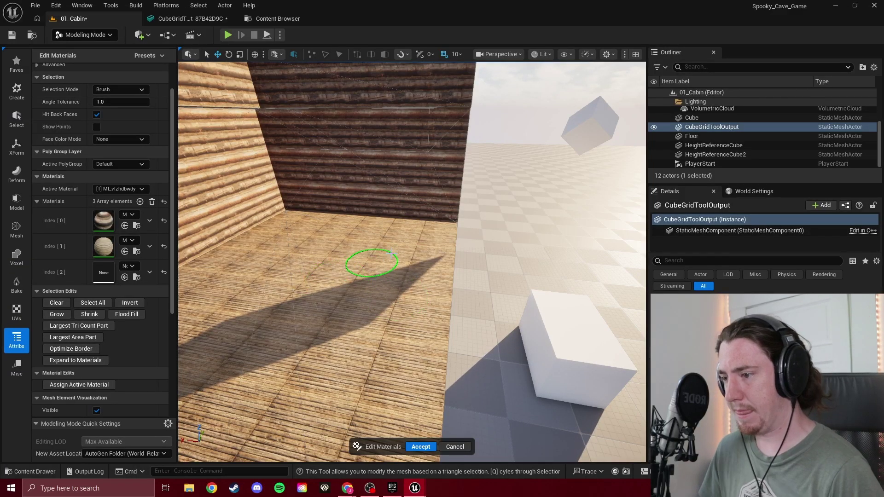
{"action": "right_click_drag", "start_coordinate": [426, 249], "coordinate": [384, 211]}
{"action": "key", "text": "d"}
{"action": "key", "text": "w"}
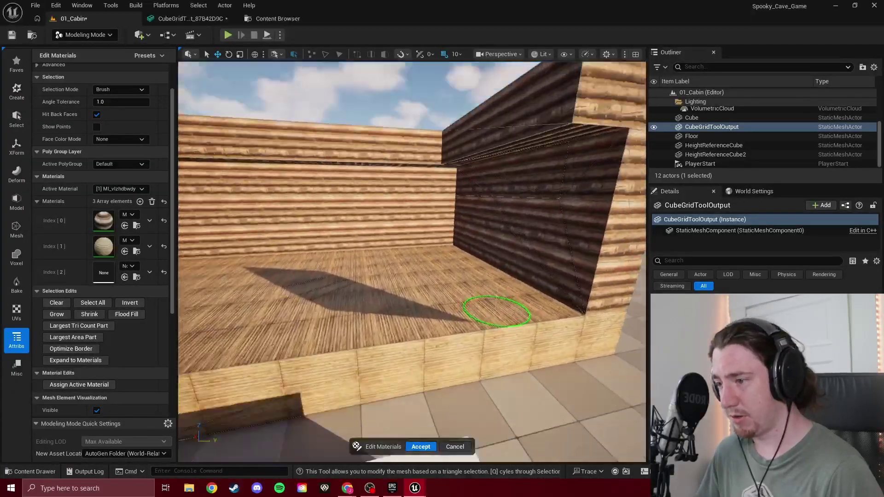
{"action": "key", "text": "w"}
{"action": "mouse_move", "coordinate": [497, 312]}
{"action": "right_mouse_down"}
{"action": "mouse_move", "coordinate": [548, 294]}
{"action": "mouse_move", "coordinate": [511, 297]}
{"action": "mouse_move", "coordinate": [472, 203]}
{"action": "mouse_move", "coordinate": [433, 221]}
{"action": "mouse_move", "coordinate": [543, 184]}
{"action": "mouse_move", "coordinate": [622, 216]}
{"action": "mouse_move", "coordinate": [631, 207]}
{"action": "mouse_move", "coordinate": [580, 203]}
{"action": "mouse_move", "coordinate": [505, 279]}
{"action": "mouse_move", "coordinate": [508, 306]}
{"action": "mouse_move", "coordinate": [522, 270]}
{"action": "mouse_move", "coordinate": [478, 264]}
{"action": "right_mouse_up"}
{"action": "key", "text": "w"}
{"action": "key", "text": "w"}
{"action": "key", "text": "s"}
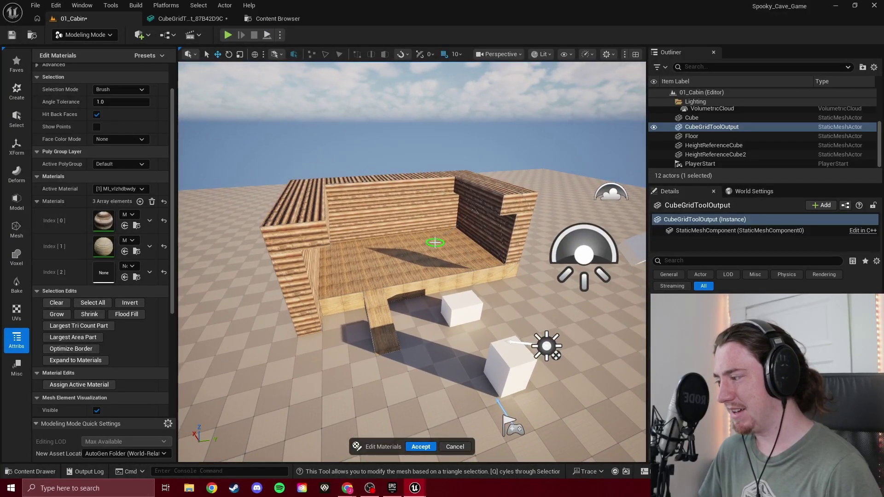
Accept the cabin mesh's material edits and save the 01_Cabin level.
{"action": "left_click", "coordinate": [422, 447]}
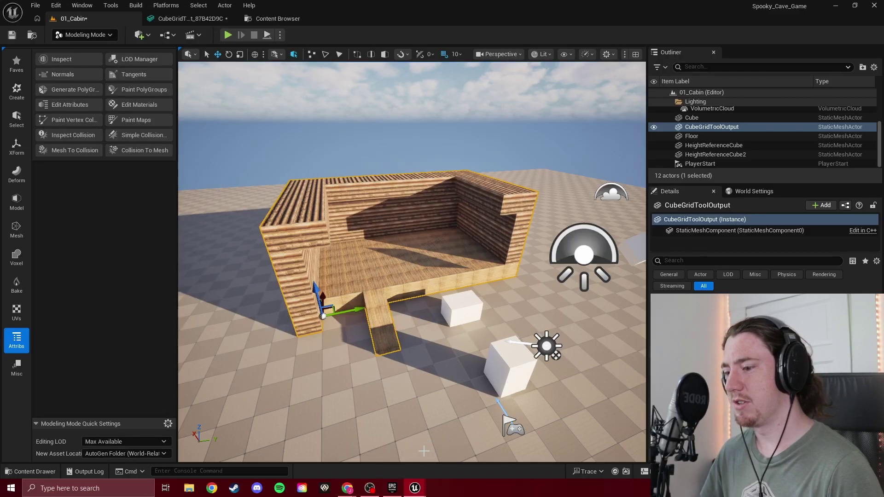
{"action": "key", "text": "ctrl+s"}
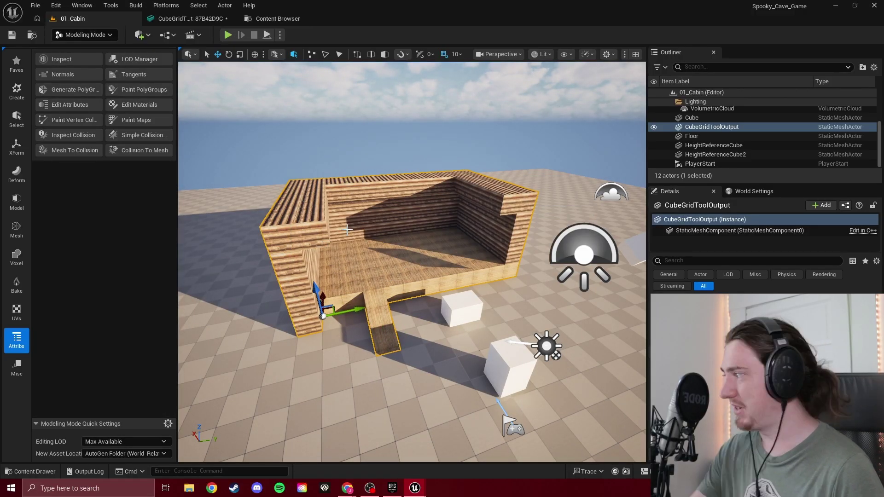
Switch the editor from Modeling Mode to Selection Mode with the whole floor area in view.
{"action": "scroll", "coordinate": [349, 230], "scroll_direction": "down", "scroll_amount": 5}
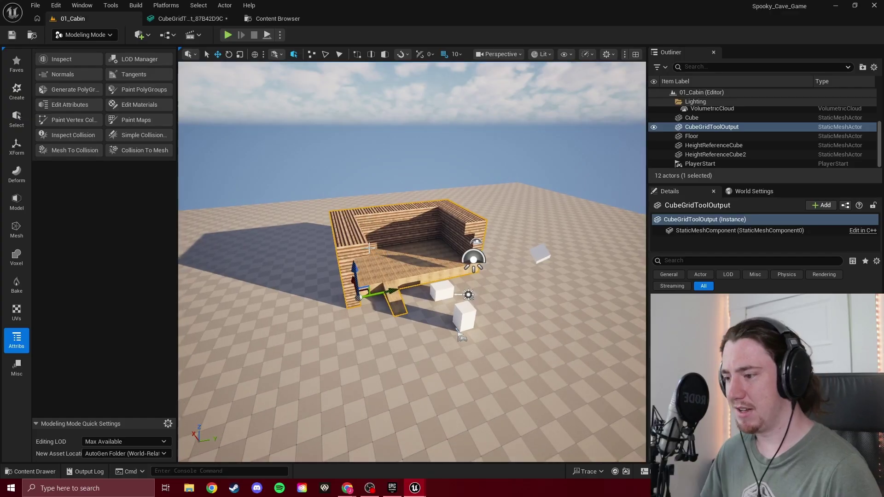
{"action": "scroll", "coordinate": [412, 261], "scroll_direction": "down", "scroll_amount": 5}
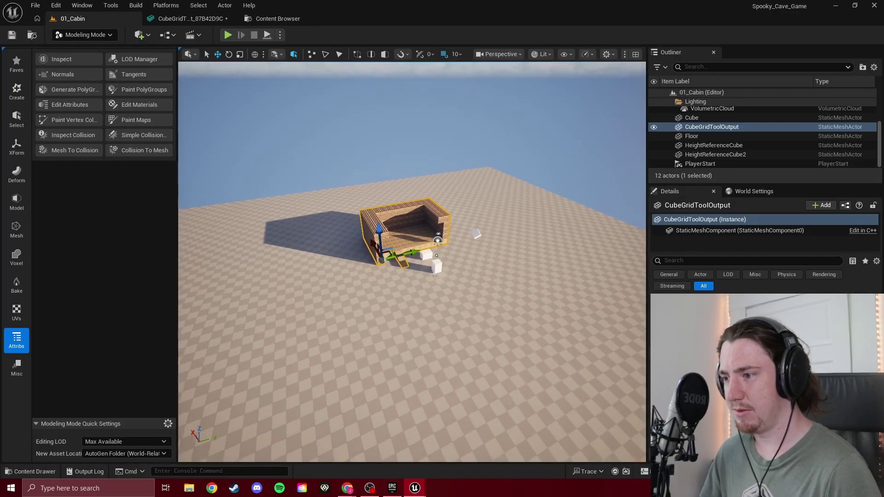
{"action": "scroll", "coordinate": [458, 237], "scroll_direction": "down", "scroll_amount": 5}
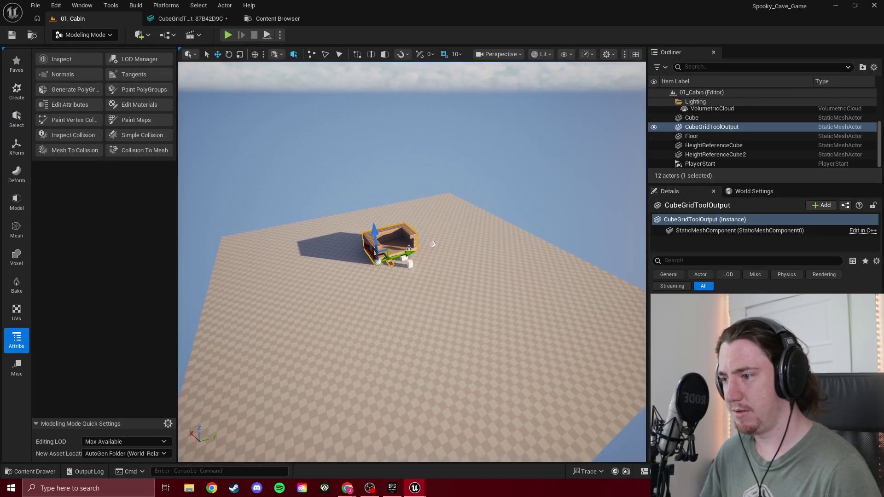
{"action": "mouse_move", "coordinate": [411, 167]}
{"action": "right_mouse_down"}
{"action": "mouse_move", "coordinate": [410, 194]}
{"action": "mouse_move", "coordinate": [395, 171]}
{"action": "mouse_move", "coordinate": [417, 175]}
{"action": "right_mouse_up"}
{"action": "left_click", "coordinate": [397, 192]}
{"action": "key", "text": "s"}
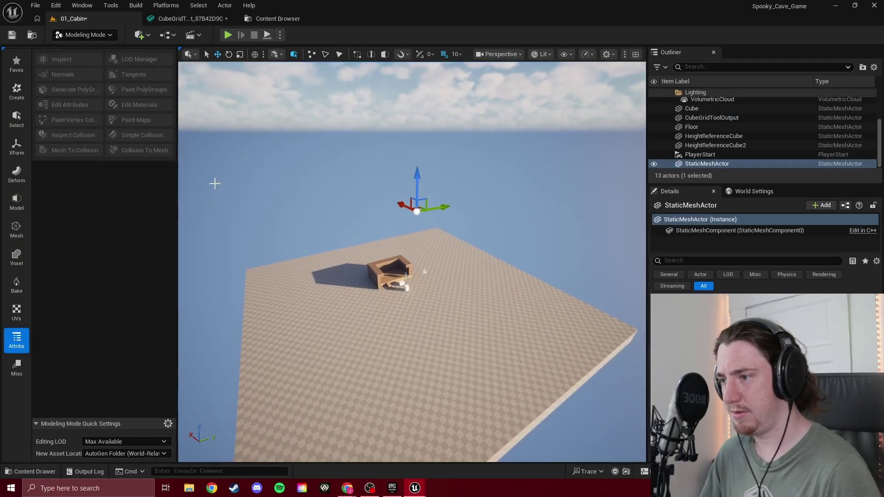
{"action": "left_click", "coordinate": [73, 35]}
{"action": "left_click", "coordinate": [89, 48]}
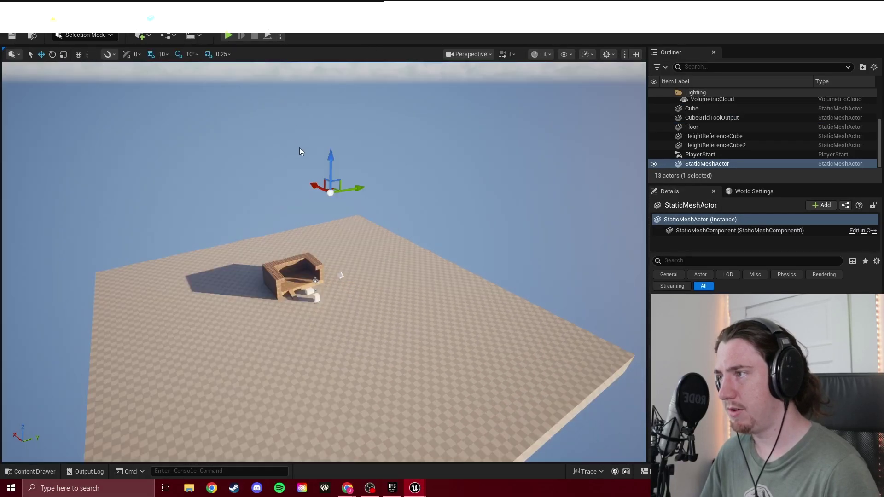
Select the sky sphere in place of the previously selected mesh and save the 01_Cabin level.
{"action": "key", "text": "w"}
{"action": "right_click_drag", "start_coordinate": [350, 221], "coordinate": [346, 166]}
{"action": "left_click", "coordinate": [339, 148]}
{"action": "key", "text": "ctrl+s"}
Play the level in the editor and walk over the ramp and through the cabin to check its log and plank textures.
{"action": "key", "text": "w"}
{"action": "key", "text": "s"}
{"action": "right_click_drag", "start_coordinate": [296, 270], "coordinate": [331, 254]}
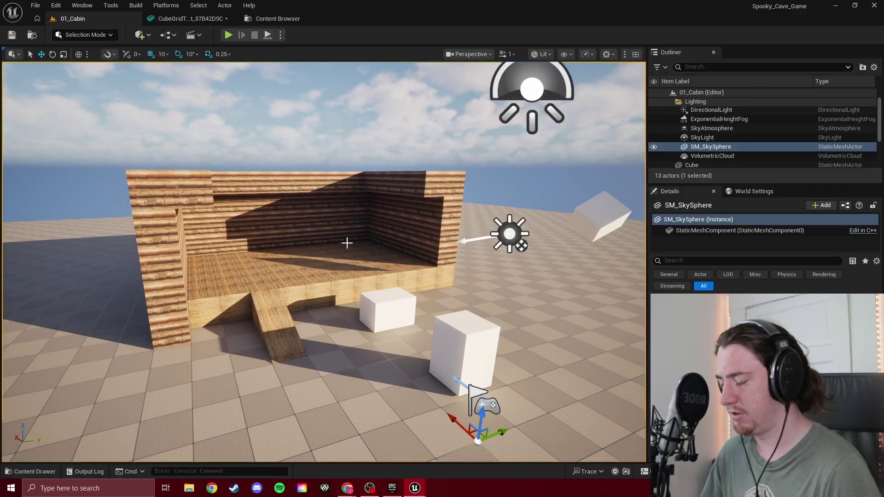
{"action": "right_click_drag", "start_coordinate": [356, 255], "coordinate": [355, 261]}
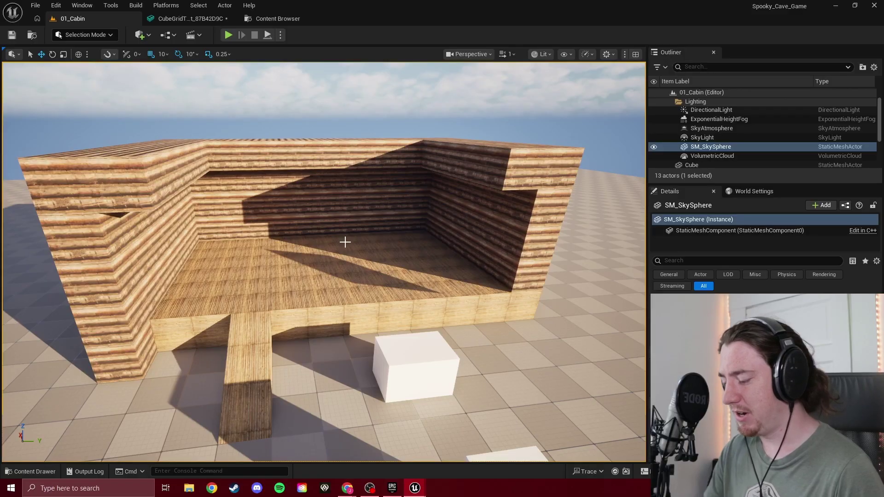
{"action": "right_click_drag", "start_coordinate": [345, 242], "coordinate": [432, 260]}
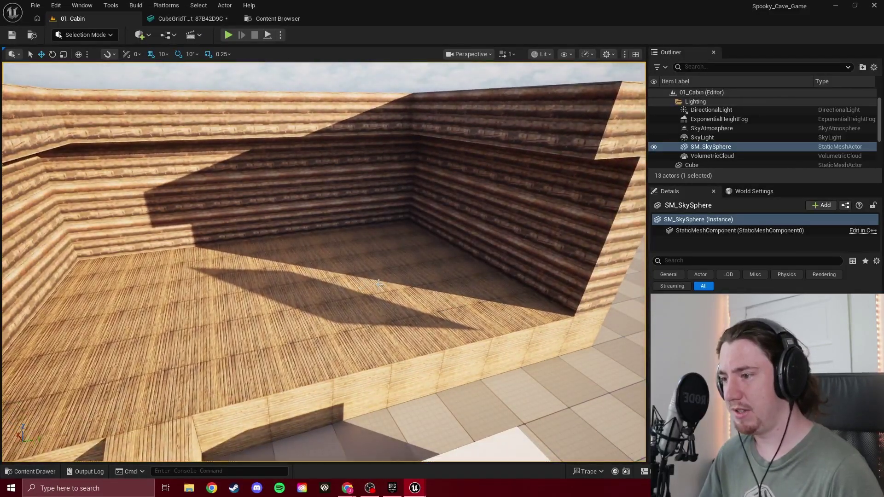
{"action": "right_click_drag", "start_coordinate": [379, 283], "coordinate": [410, 246]}
{"action": "key", "text": "alt+p"}
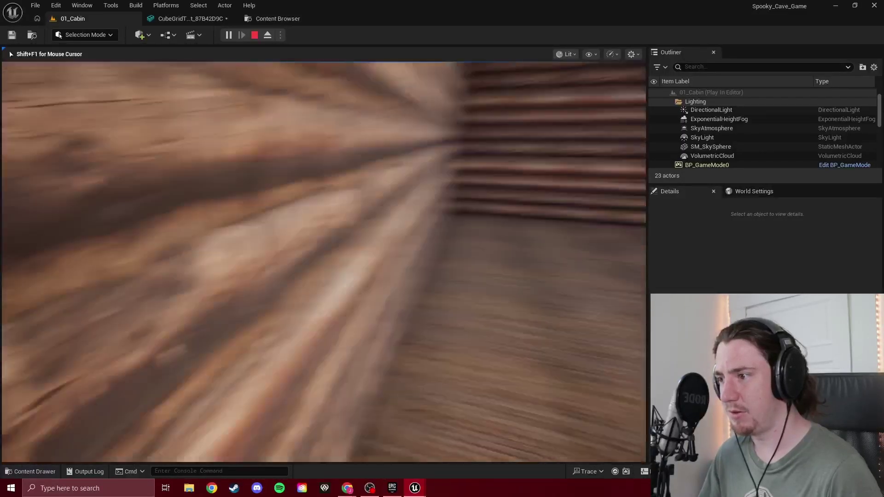
{"action": "key", "text": "w"}
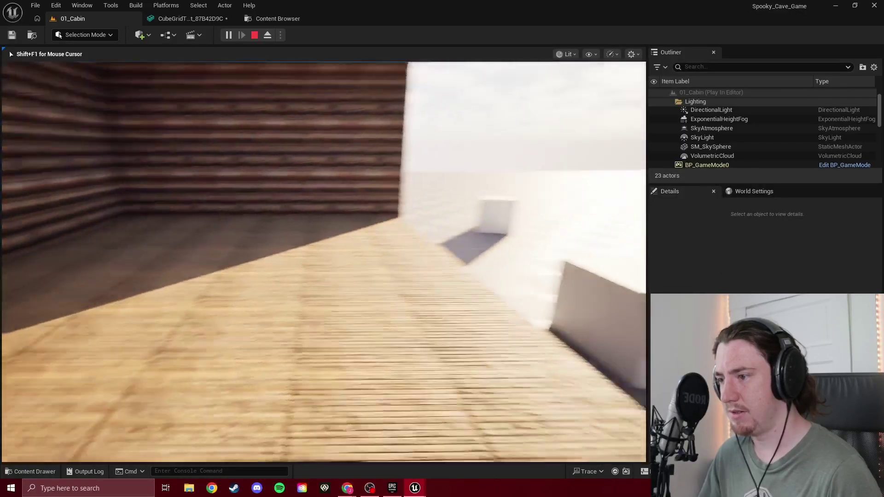
{"action": "key", "text": "w"}
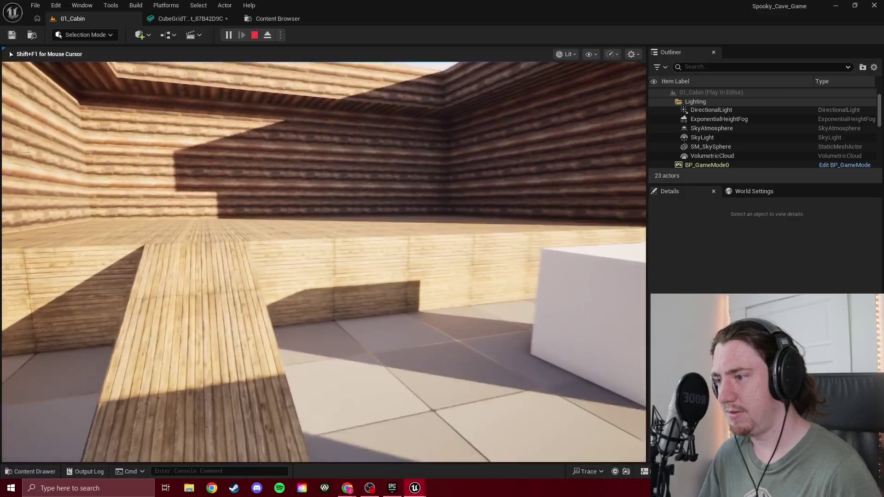
{"action": "key", "text": "w"}
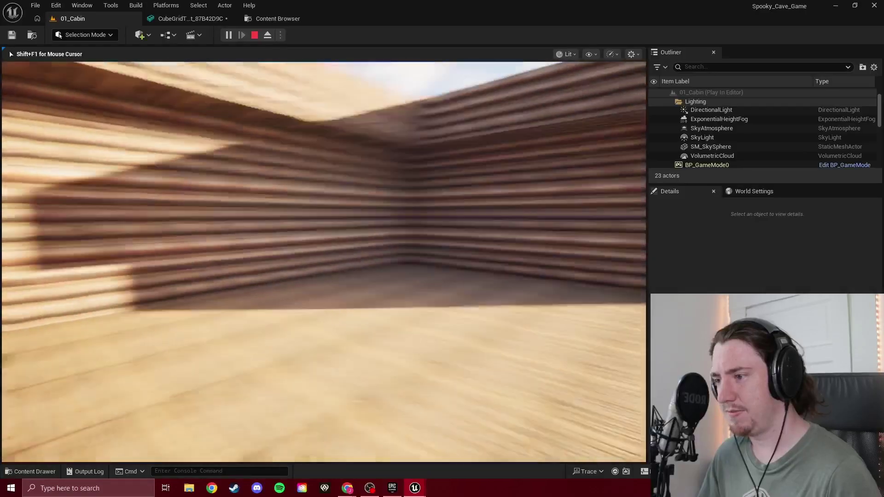
{"action": "key", "text": "Escape"}
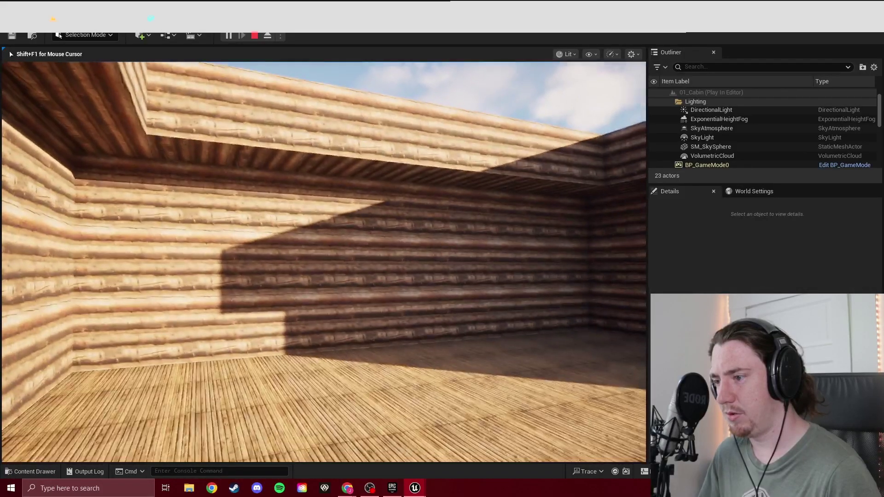
{"action": "left_click", "coordinate": [316, 191]}
{"action": "scroll", "coordinate": [371, 234], "scroll_direction": "down", "scroll_amount": 10}
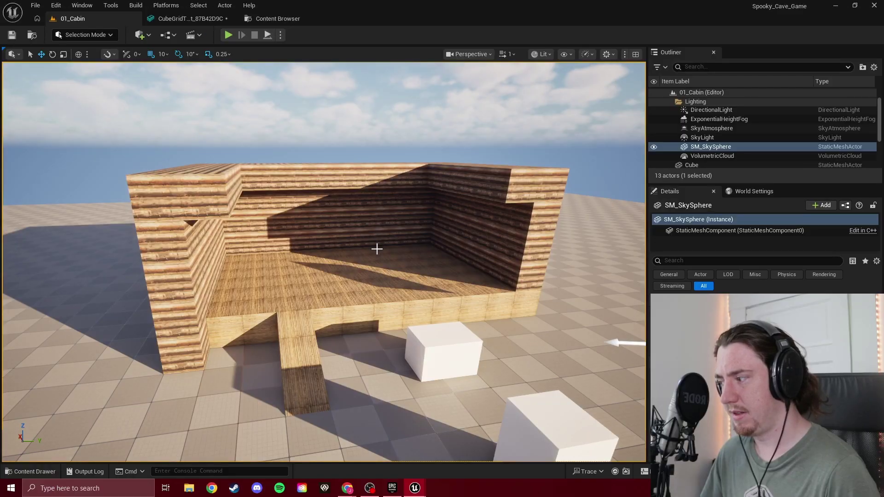
{"action": "right_click_drag", "start_coordinate": [371, 234], "coordinate": [368, 263]}
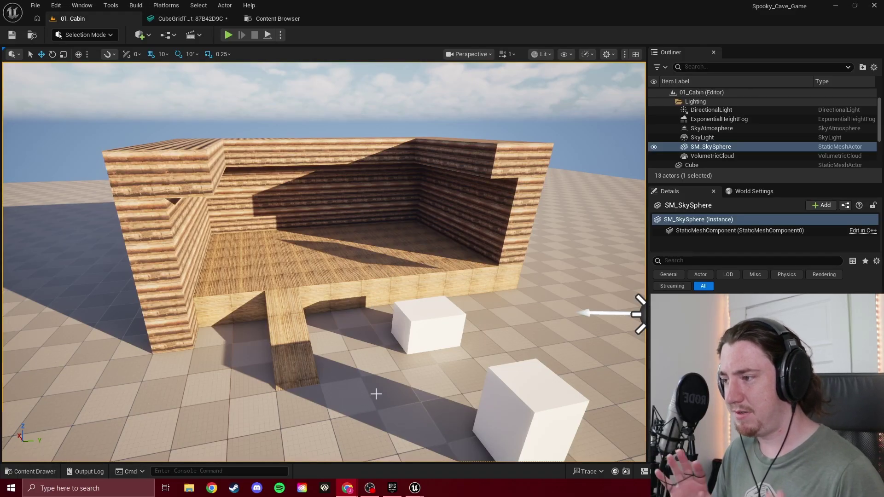
{"action": "right_click_drag", "start_coordinate": [319, 278], "coordinate": [392, 236]}
{"action": "key", "text": "w"}
{"action": "key", "text": "s"}
{"action": "key", "text": "a"}
{"action": "key", "text": "w"}
{"action": "key", "text": "s"}
{"action": "key", "text": "e"}
{"action": "key", "text": "s"}
{"action": "key", "text": "w"}
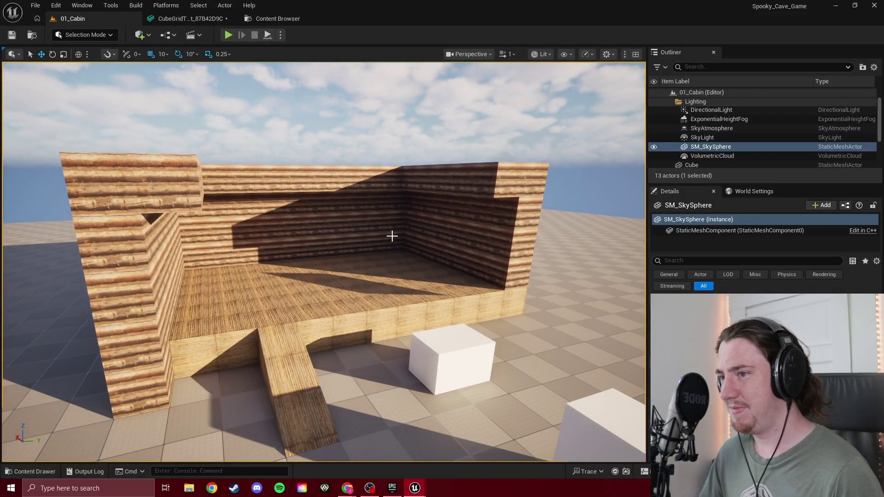